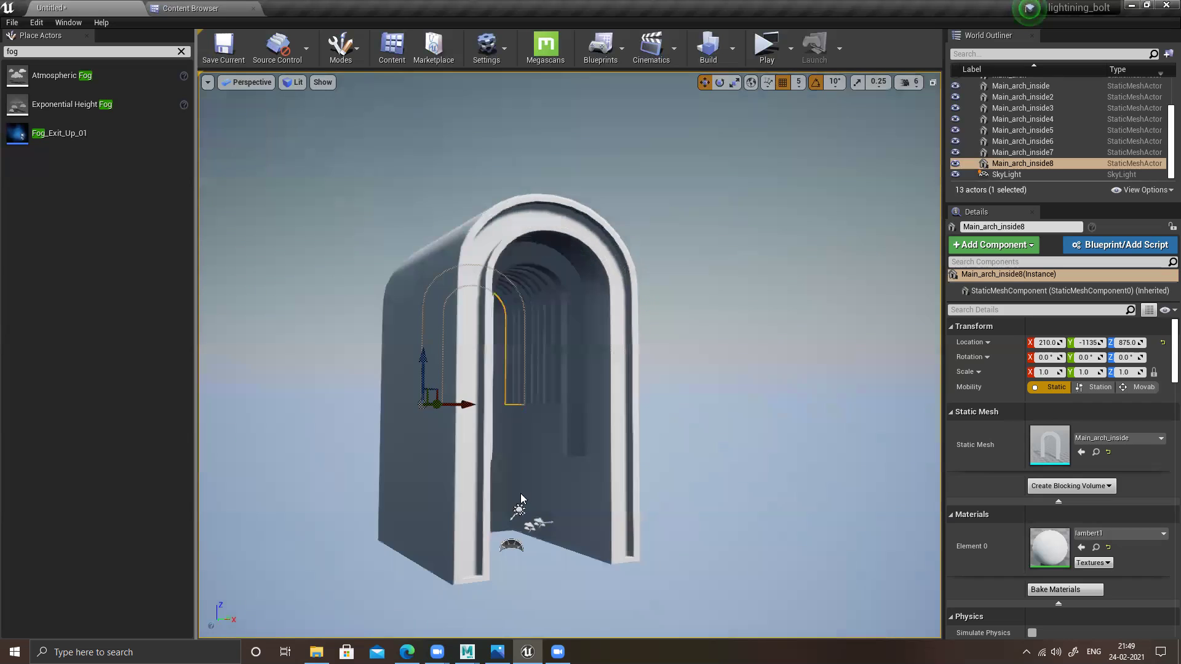
- Examine the arch corridor from several angles, checking how far the legs of the repeated inner arches reach down
mouse_move(594, 506)
middle_mouse_down()
mouse_move(593, 427)
mouse_move(605, 505)
middle_mouse_up()
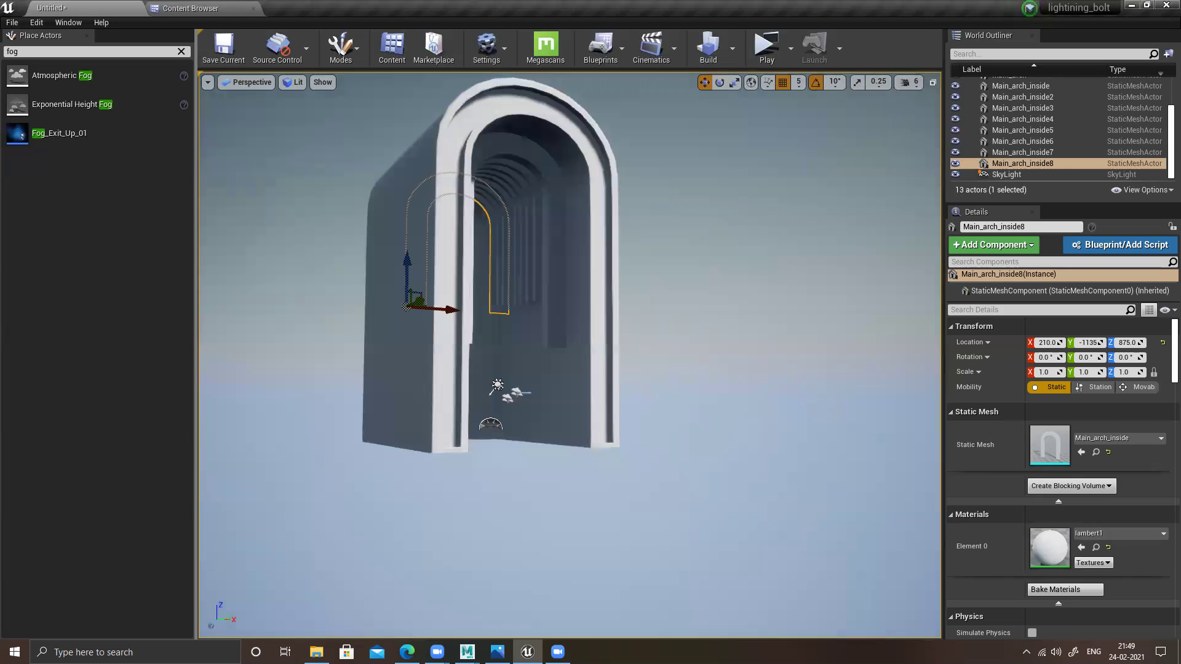
scroll(388, 455, "up", 5)
left_click_drag(923, 390, 475, 388, "alt")
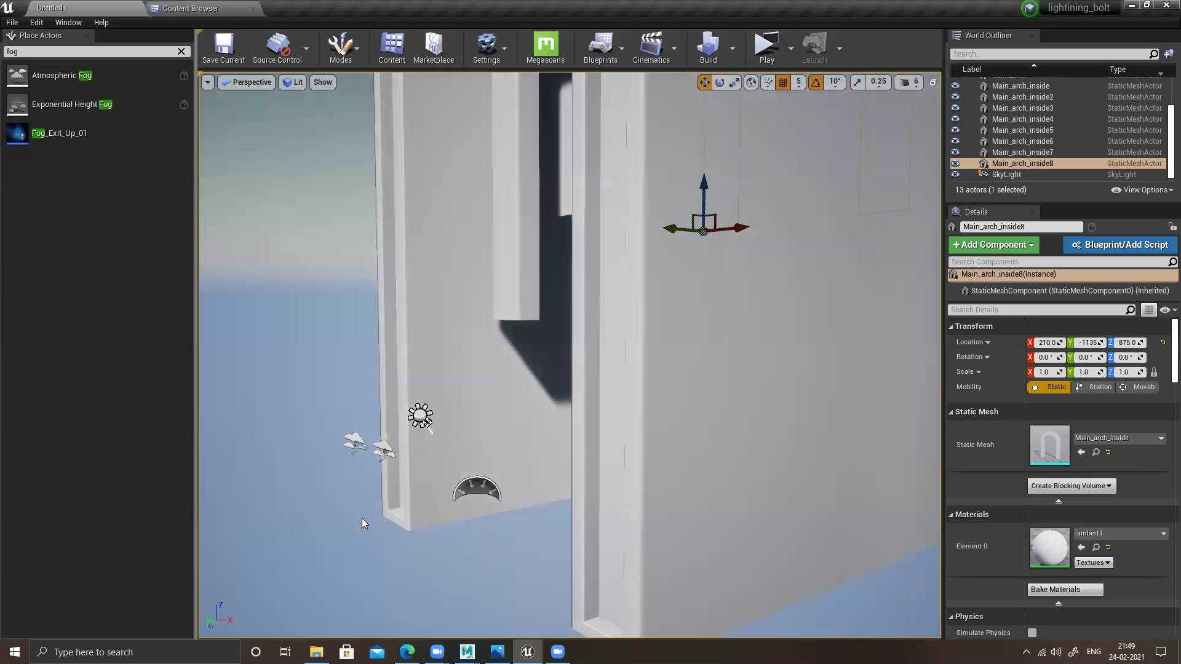
right_click_drag(345, 488, 345, 488)
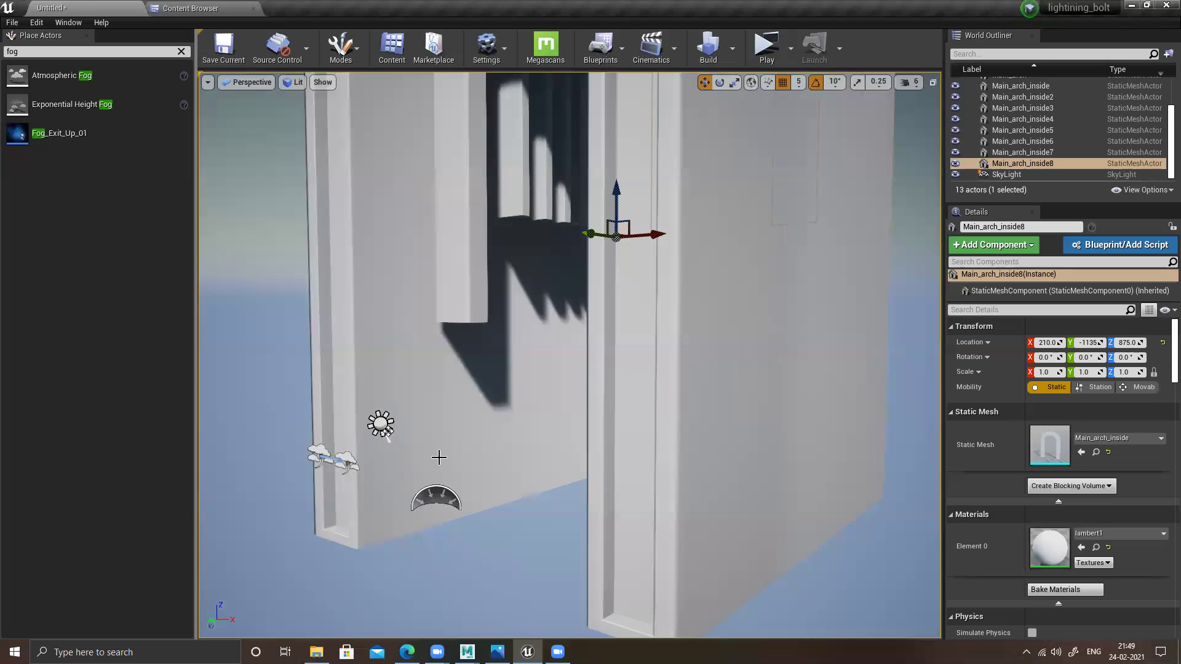
key("f")
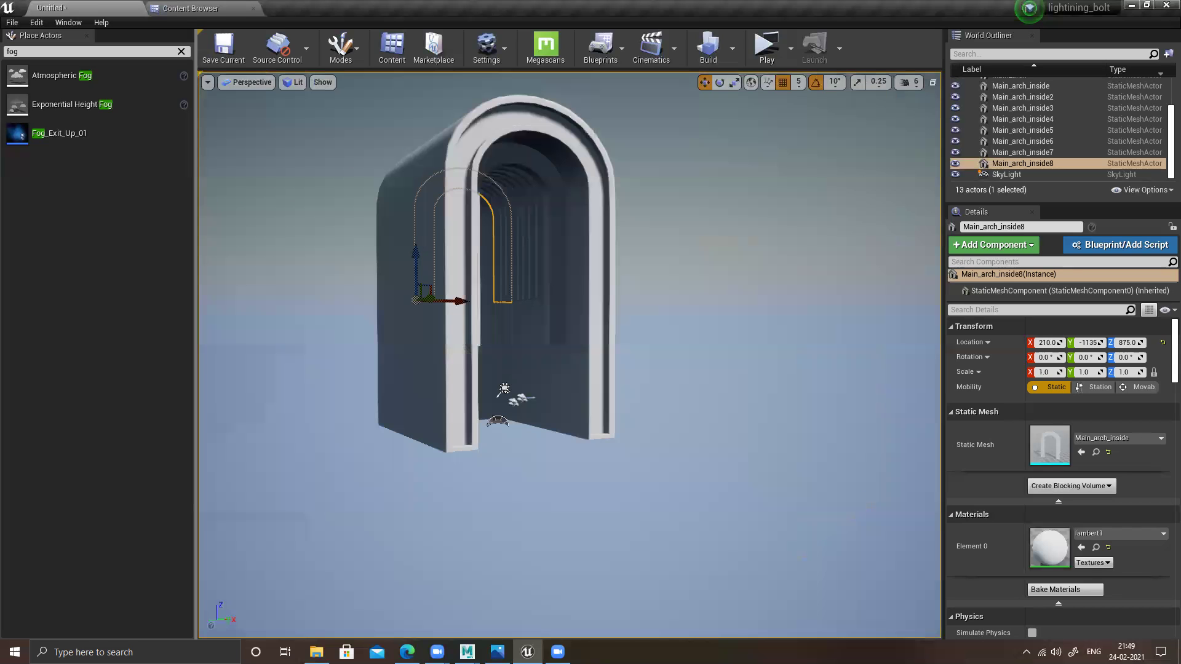
left_click_drag(570, 355, 385, 312, "alt")
left_click_drag(503, 389, 503, 388, "alt")
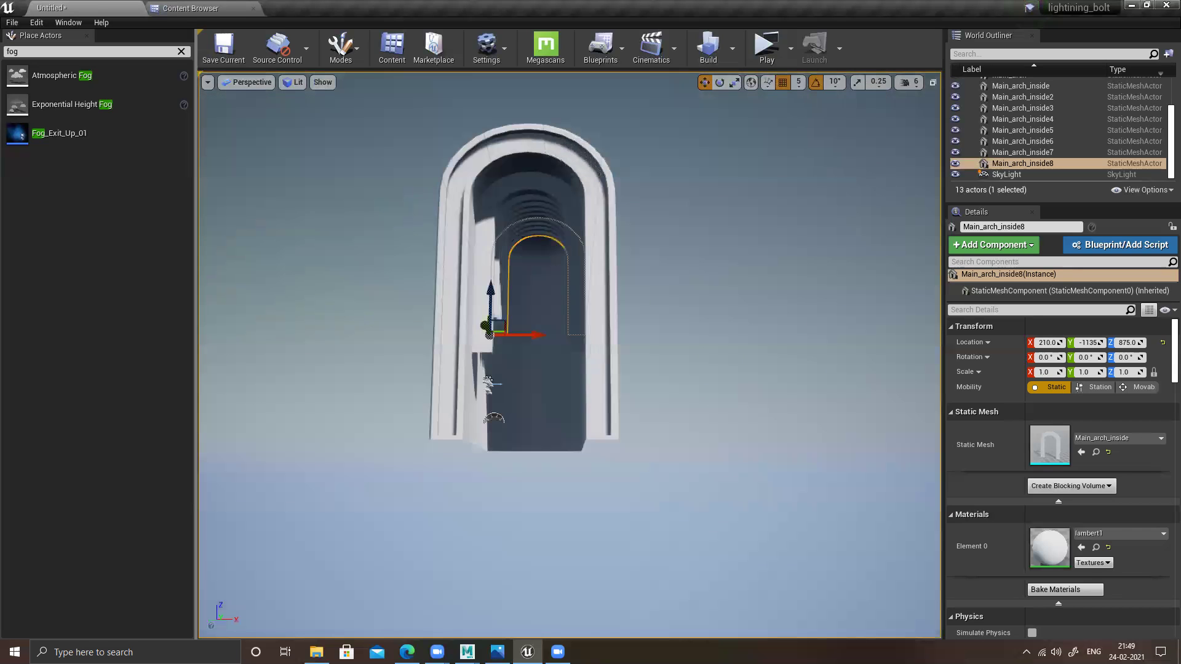
left_click_drag(612, 470, 604, 524, "alt")
left_click_drag(514, 515, 507, 515, "alt")
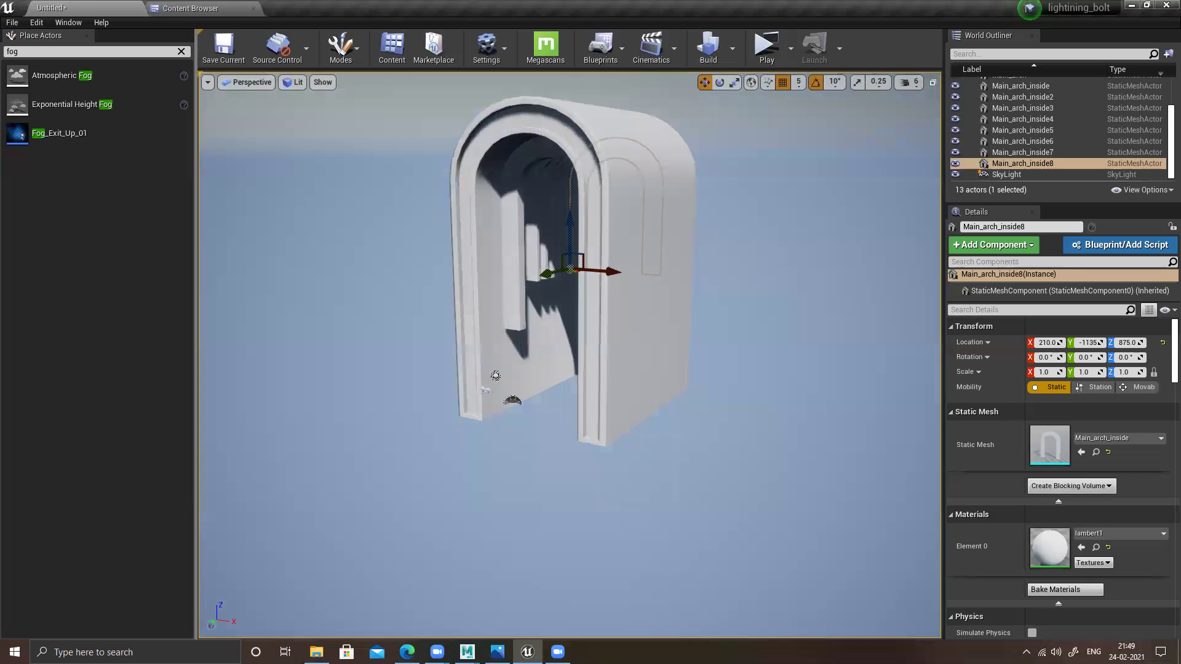
- Switch to Maya and lengthen the small inner arch by moving the bottom vertices of its legs downward
key("alt+Tab")
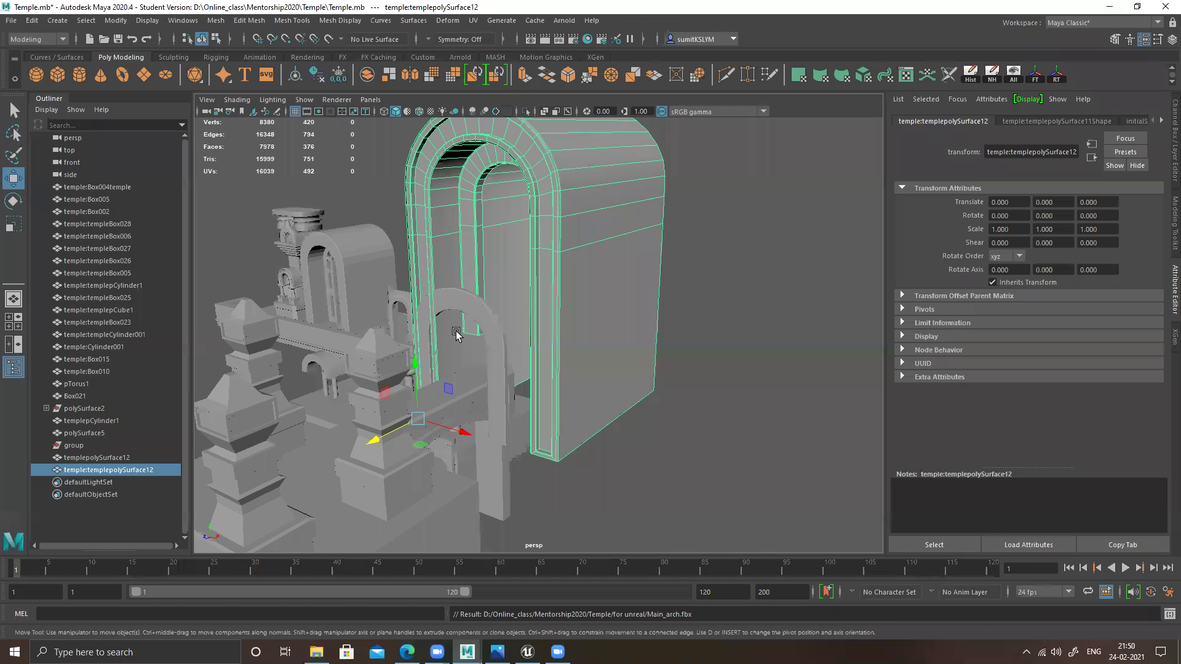
left_click_drag(516, 334, 540, 338, "alt")
left_click(564, 315)
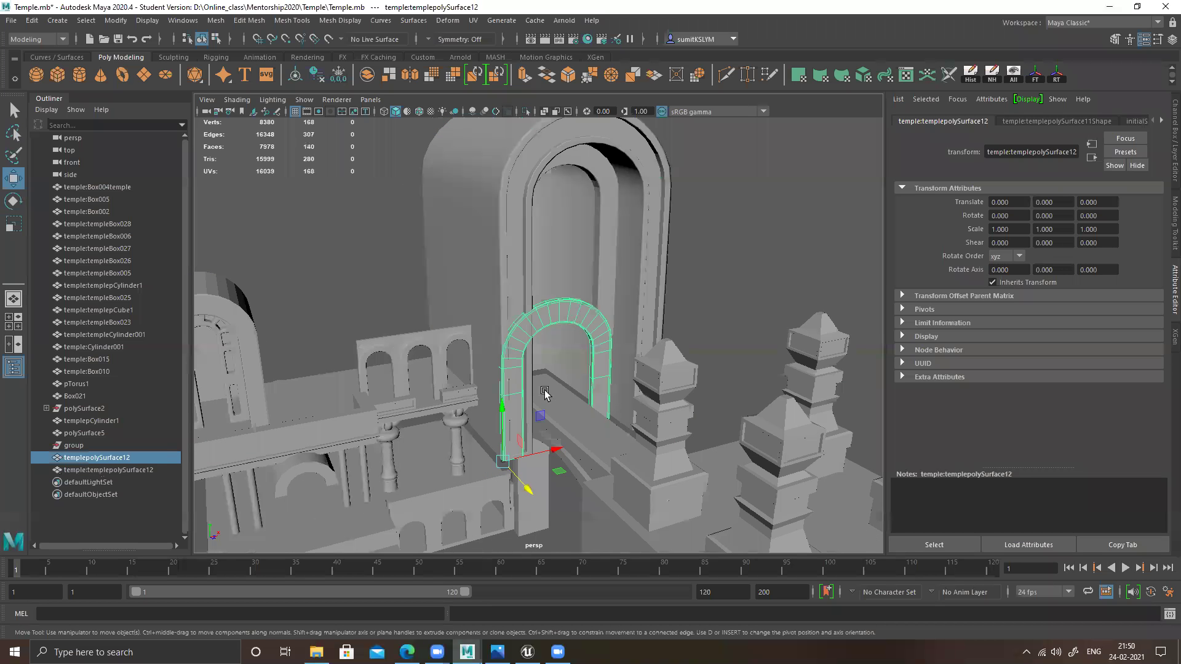
left_click_drag(535, 387, 501, 284, "alt")
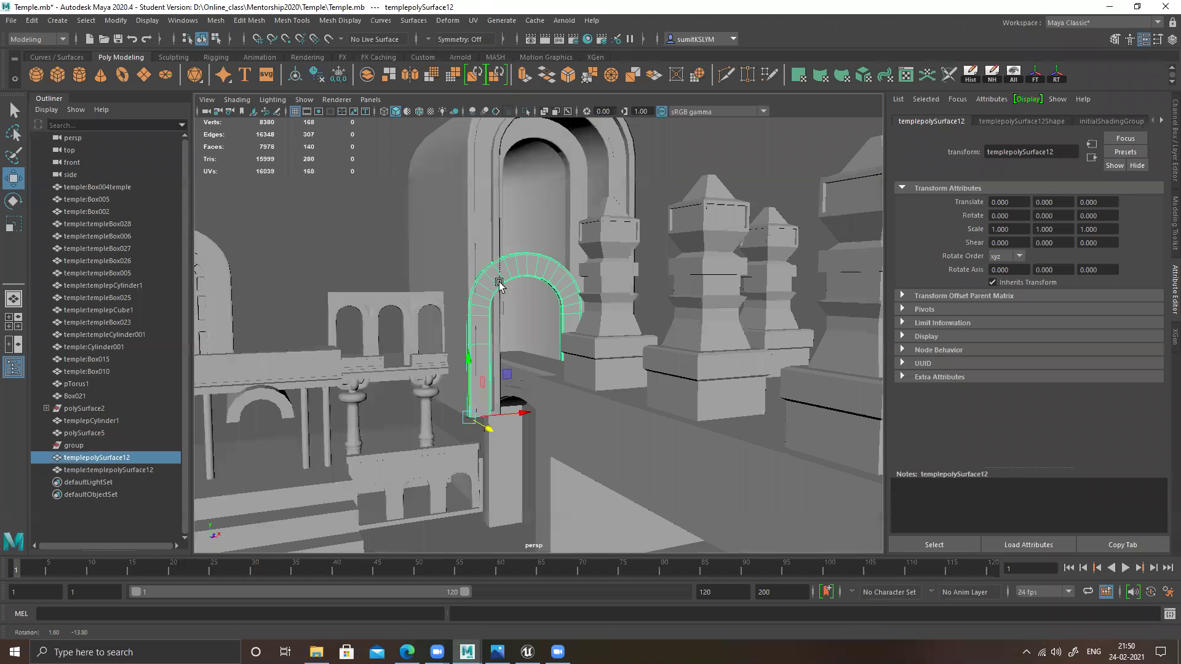
right_click_drag(530, 265, 291, 251)
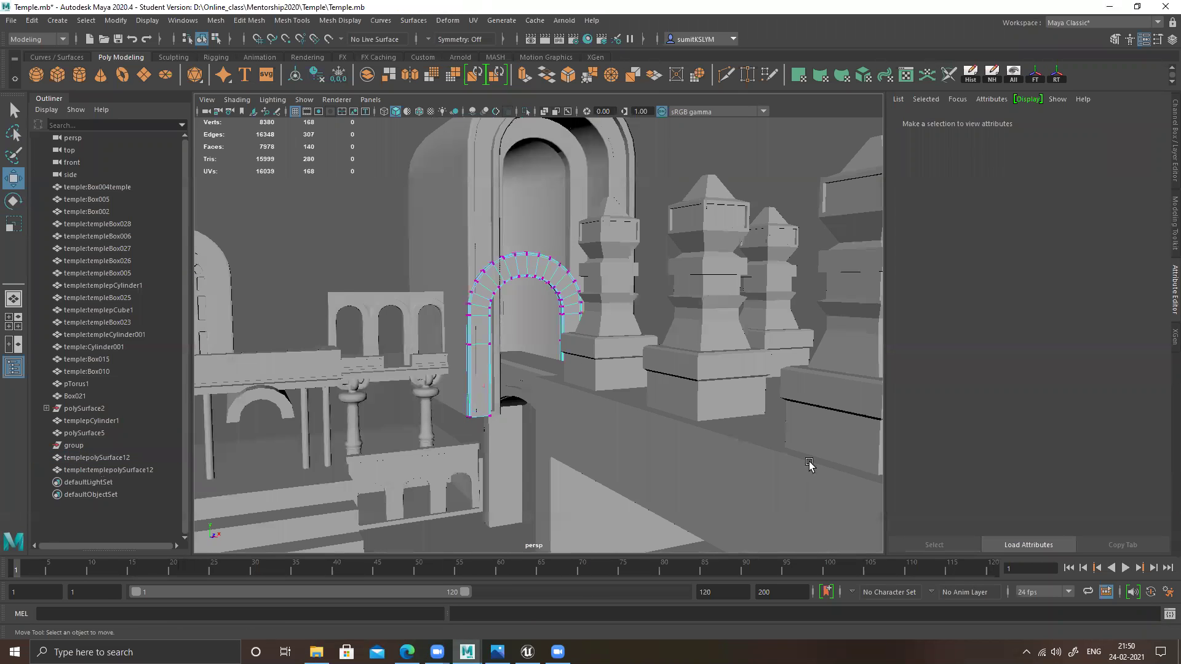
left_click_drag(641, 419, 511, 440, "alt")
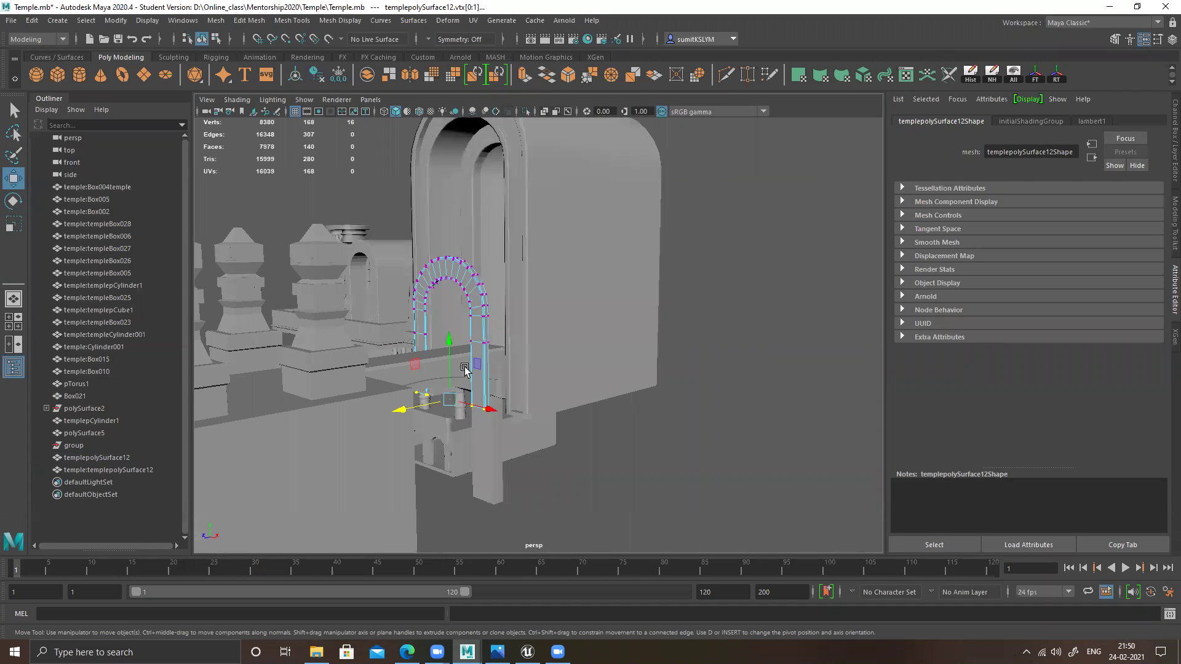
left_click_drag(449, 349, 451, 381)
left_click_drag(572, 490, 570, 486, "alt")
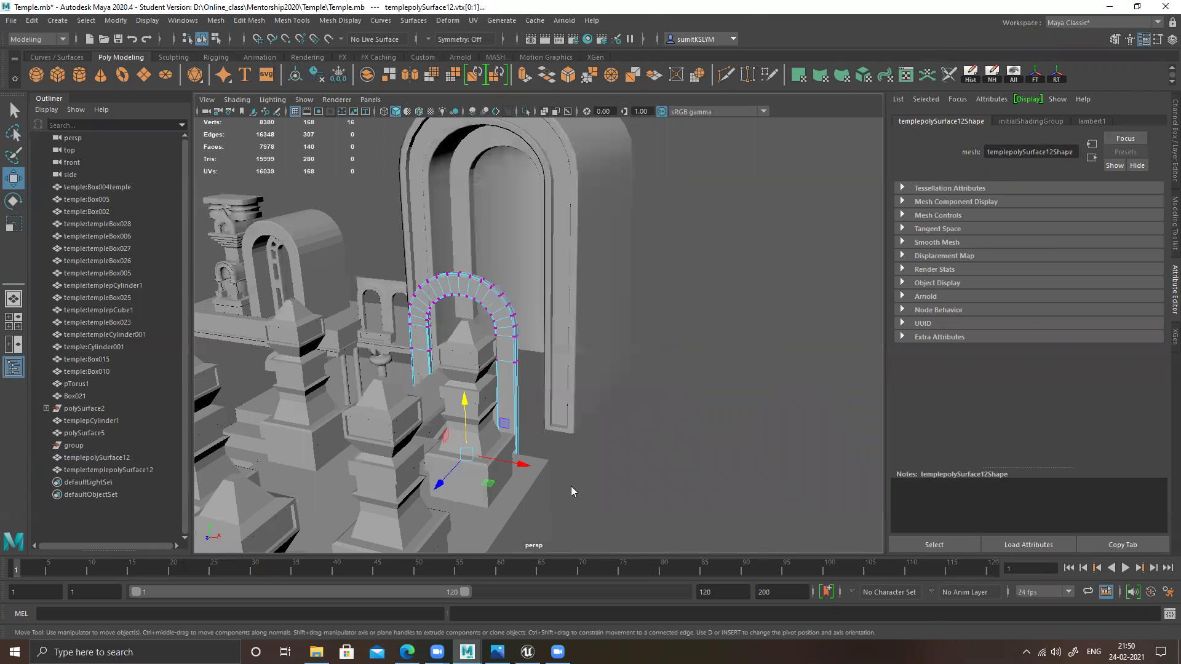
- Compare with the Unreal level, raise the inner arch's bottom vertices slightly in Maya and return to object mode
key("alt+Tab")
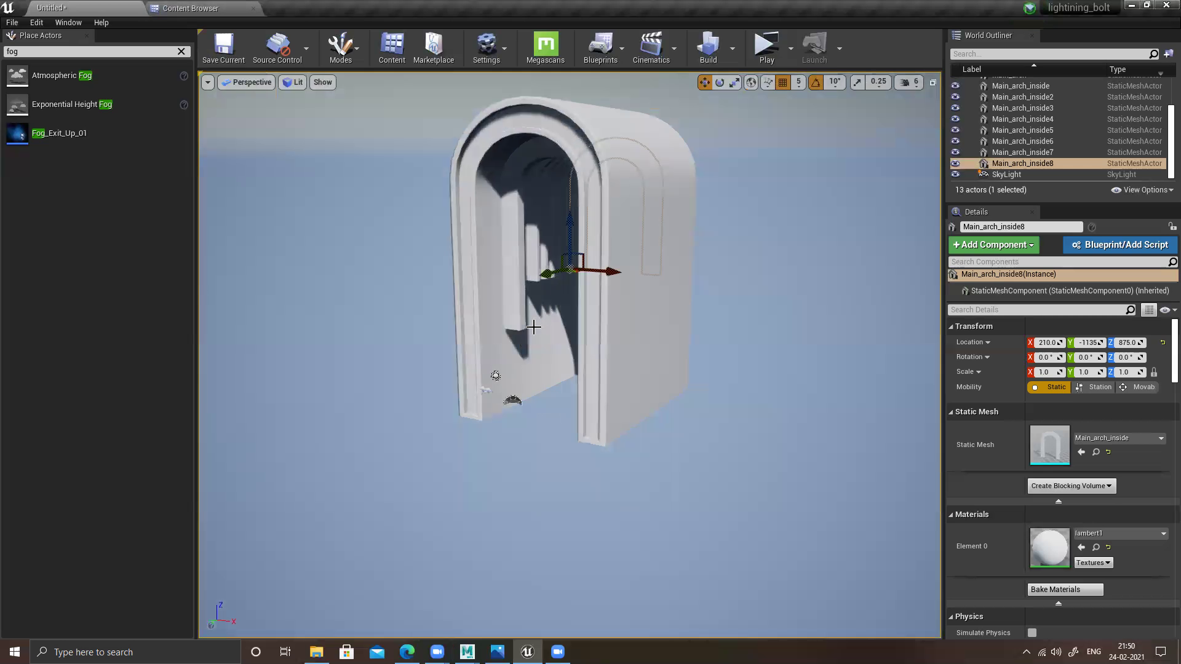
key("alt+Tab")
left_click_drag(541, 376, 540, 378, "alt")
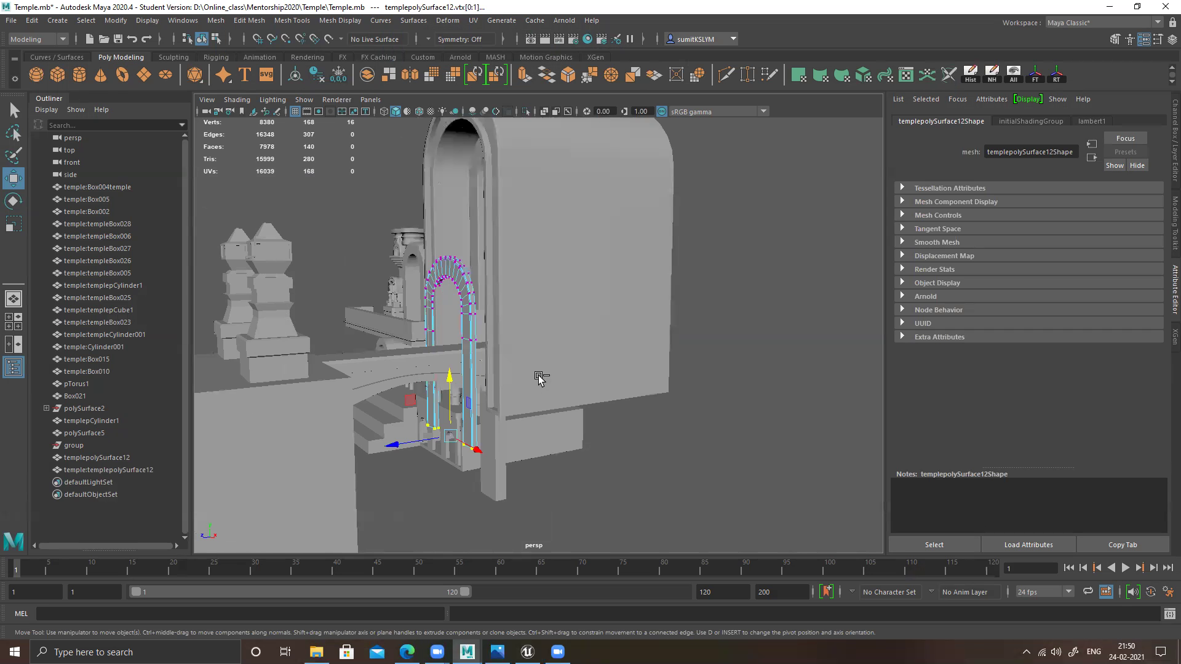
left_click_drag(450, 369, 452, 271)
right_click_drag(453, 271, 507, 245)
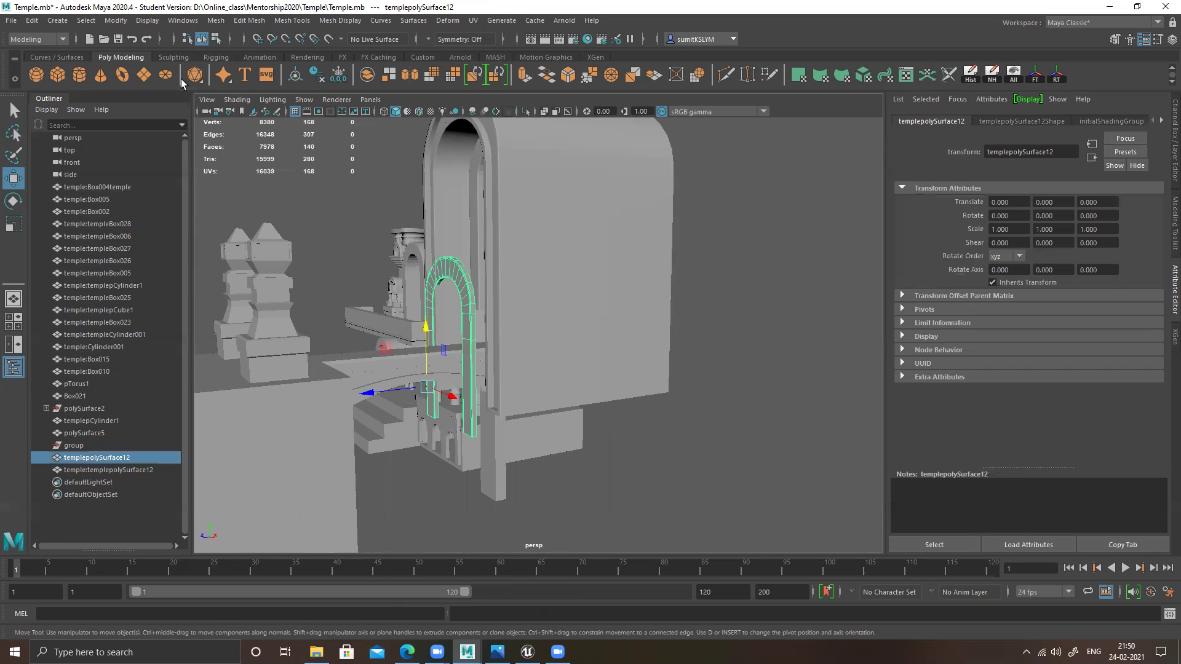
- Export the selected inner arch as FBX, overwriting Main_arch_inside.fbx in the for unreal folder
left_click(10, 20)
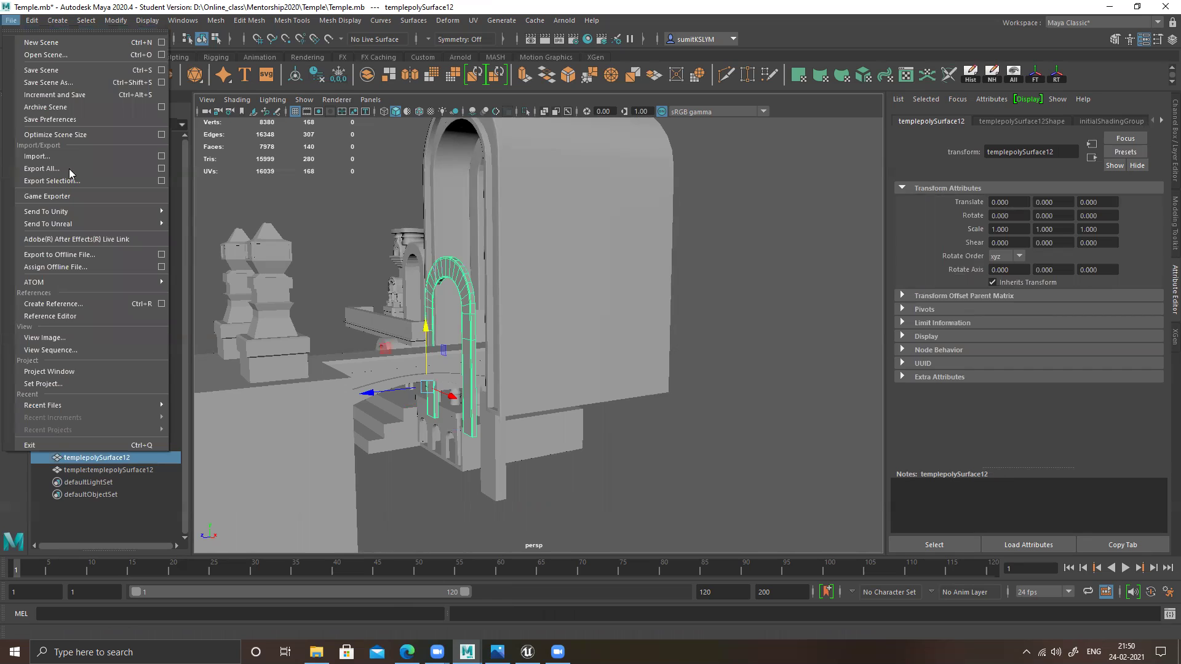
left_click(52, 181)
double_click(263, 202)
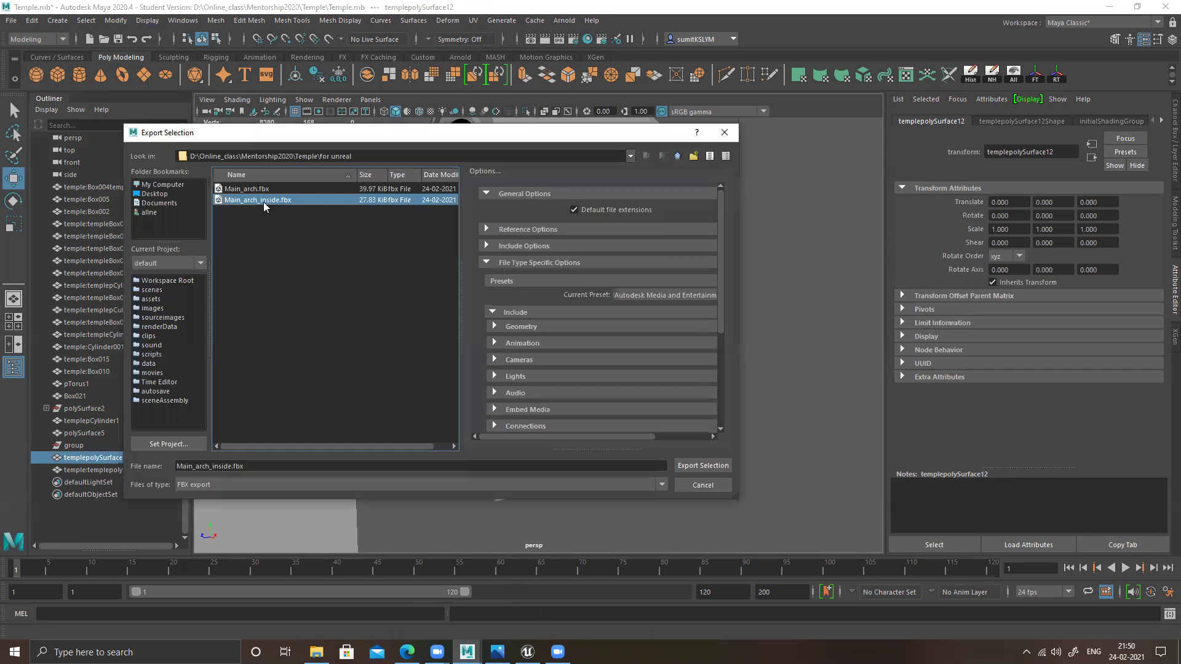
left_click(404, 335)
key("Return")
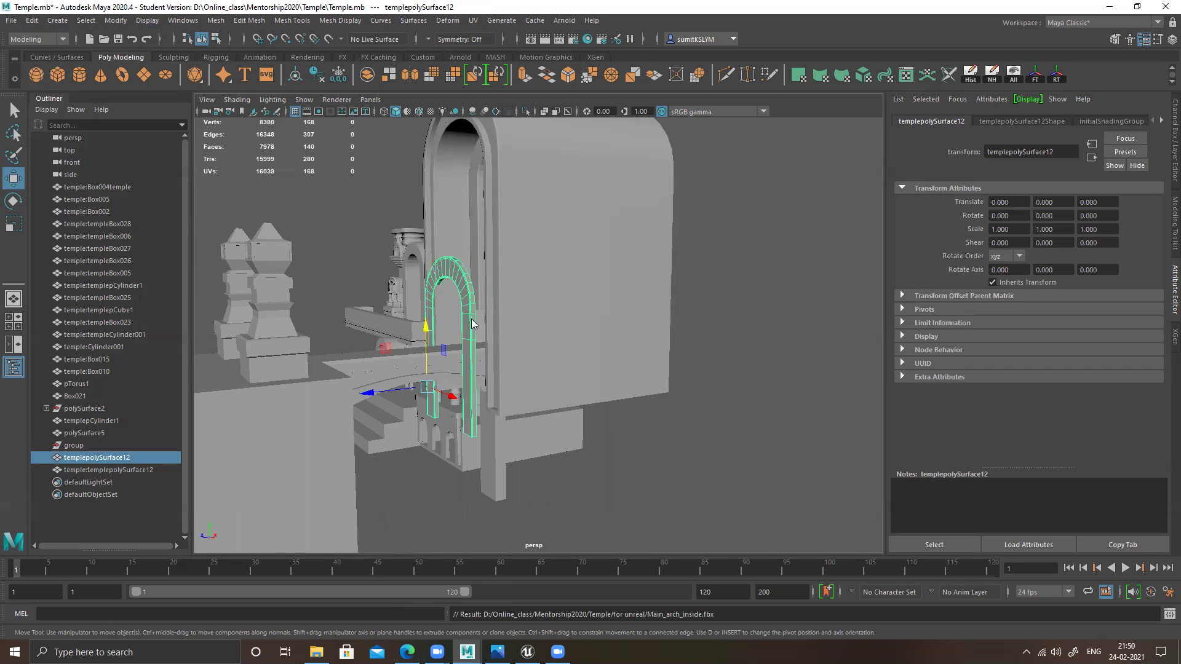
- Switch to Unreal Editor, reimport the Main_arch_inside mesh in the Temple folder and inspect the updated arches in the level
key("alt+Tab")
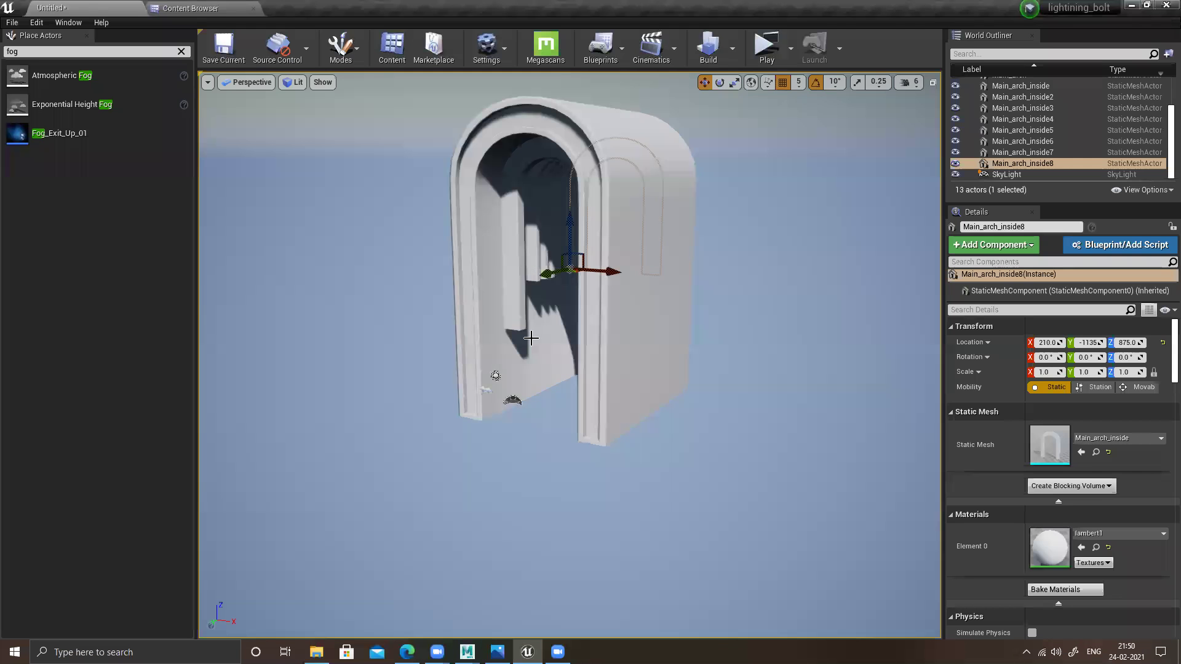
left_click_drag(523, 245, 594, 222, "alt")
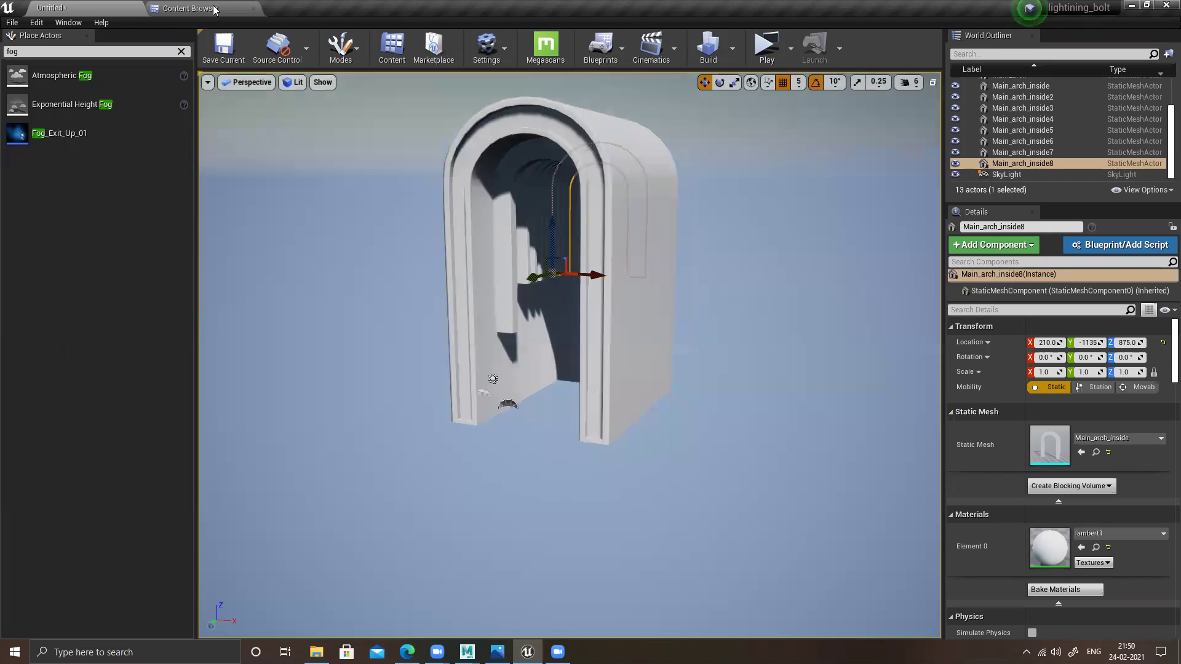
left_click(188, 8)
right_click(482, 100)
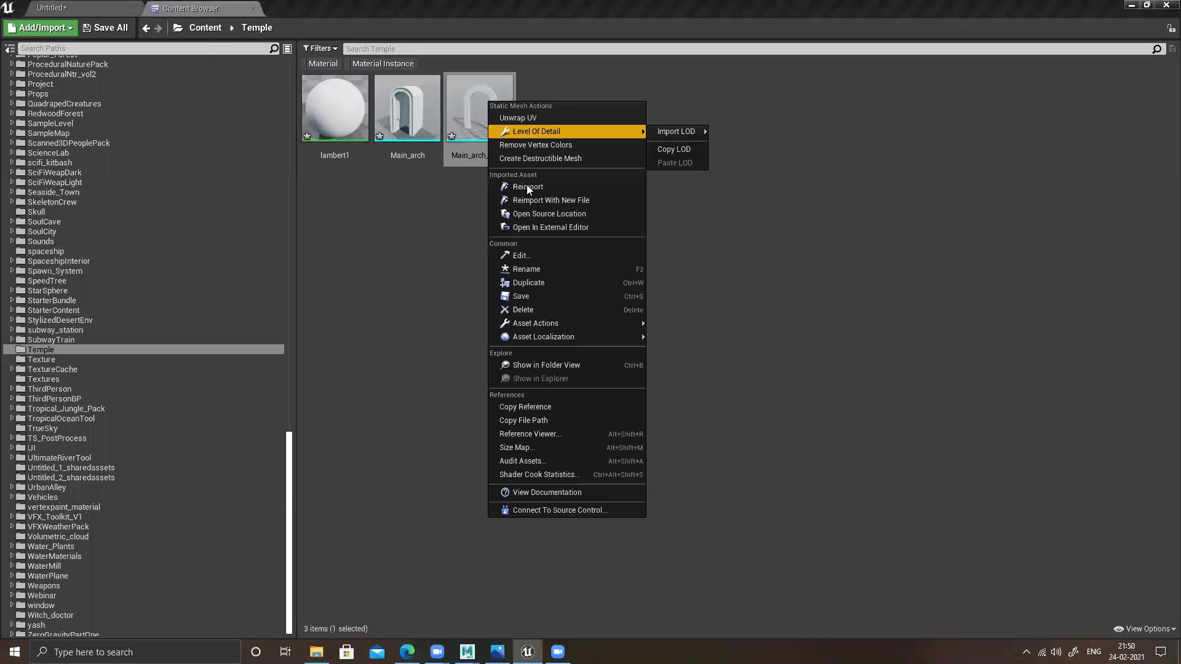
left_click(109, 12)
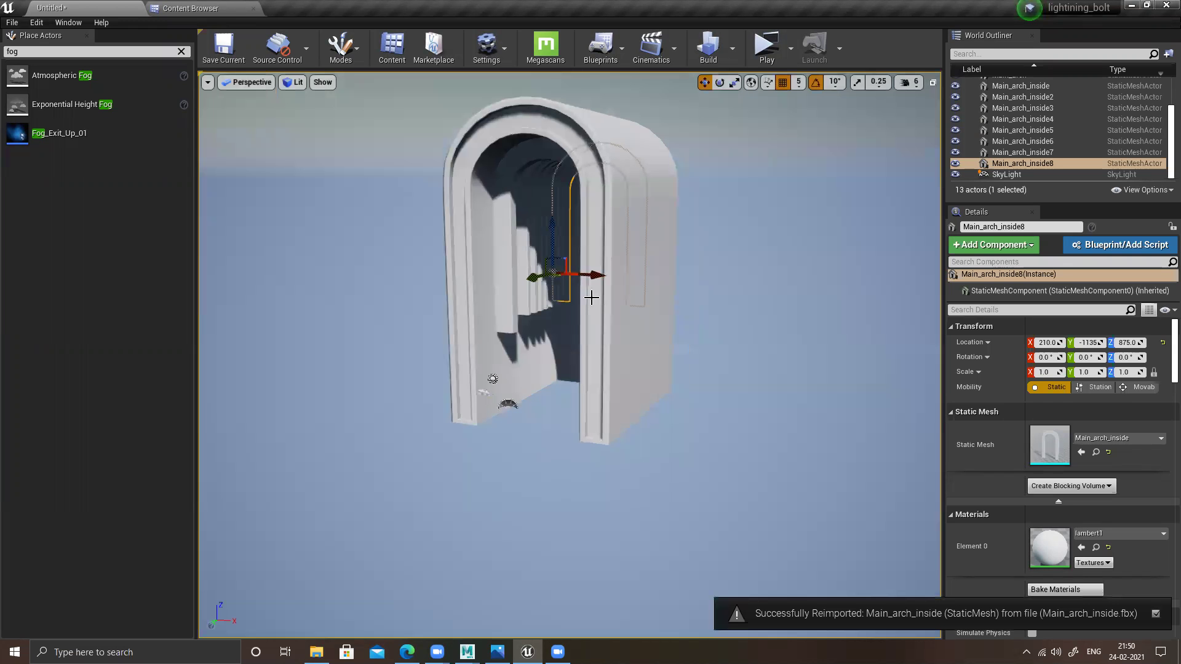
left_click_drag(570, 354, 519, 325, "alt")
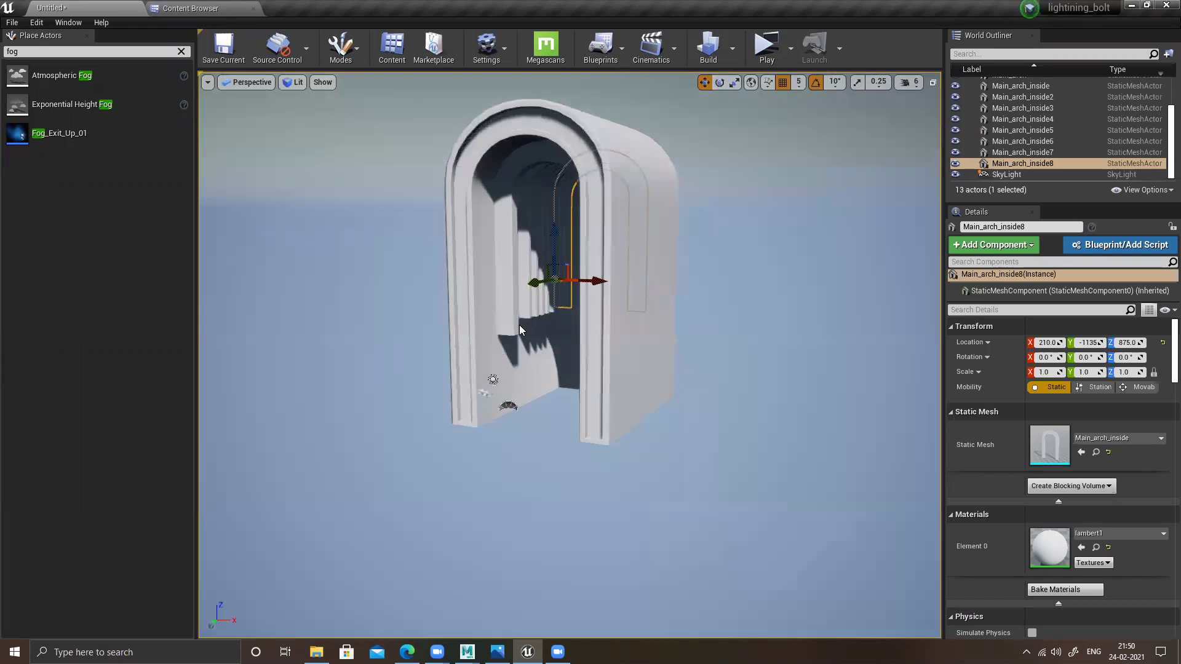
right_click_drag(547, 383, 665, 321)
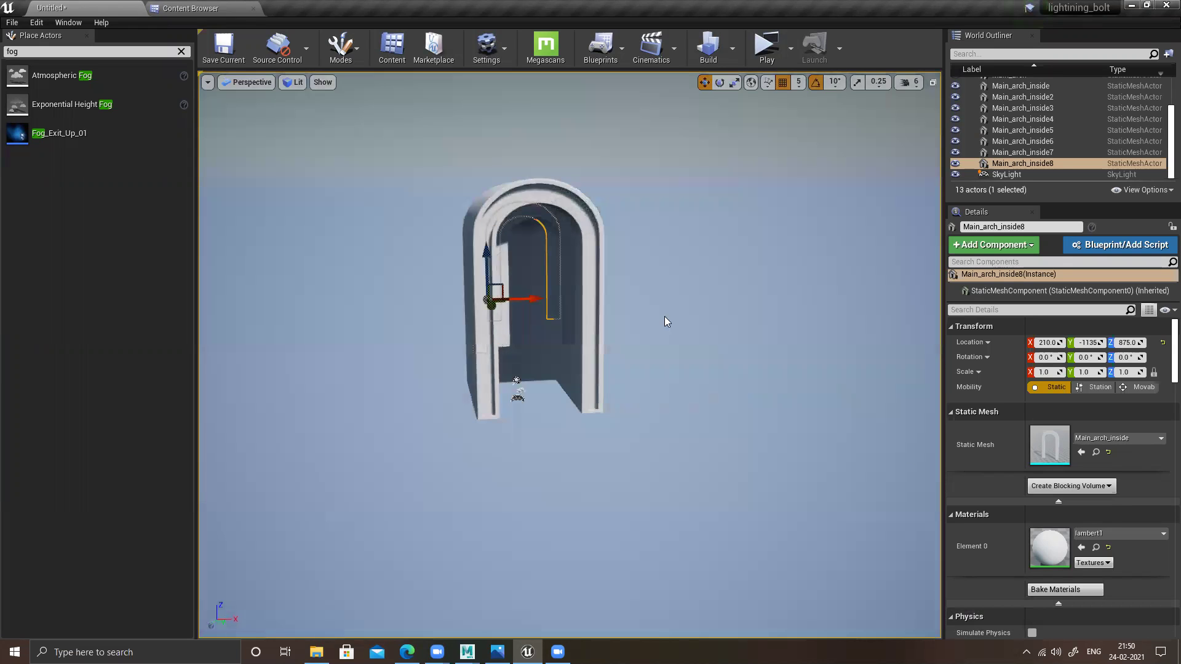
right_click_drag(552, 348, 552, 347)
scroll(552, 349, "up", 2)
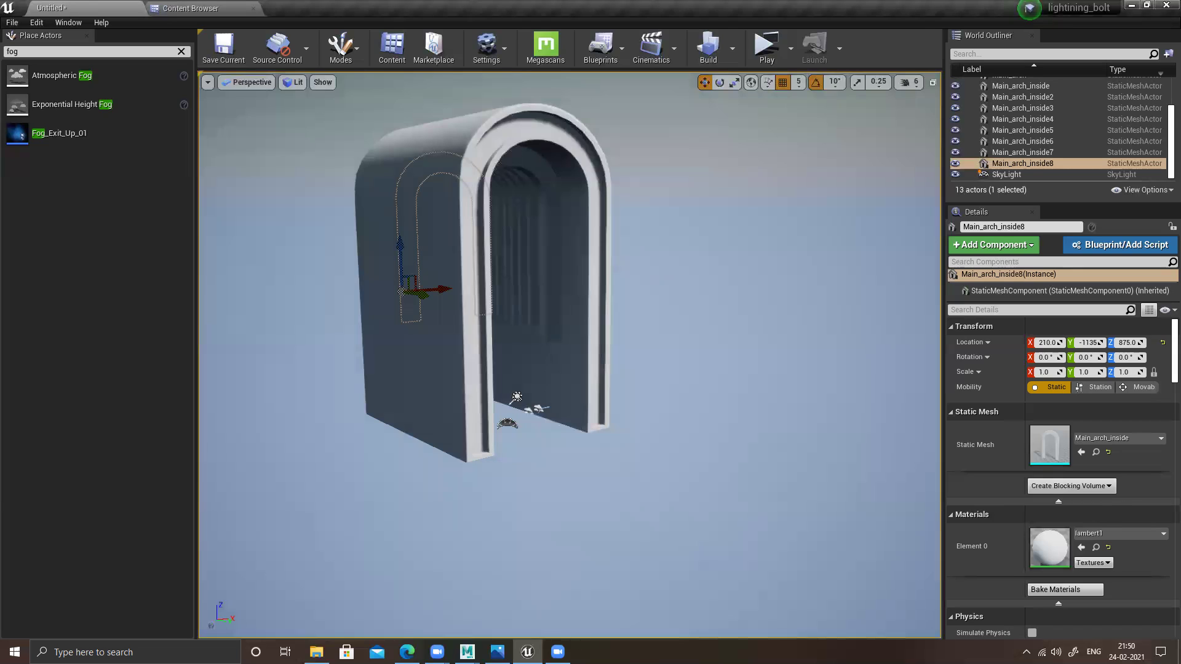
- Switch to the Temple.mb scene in Maya and hide both the small inner arch and the large main arch
mouse_move(467, 651)
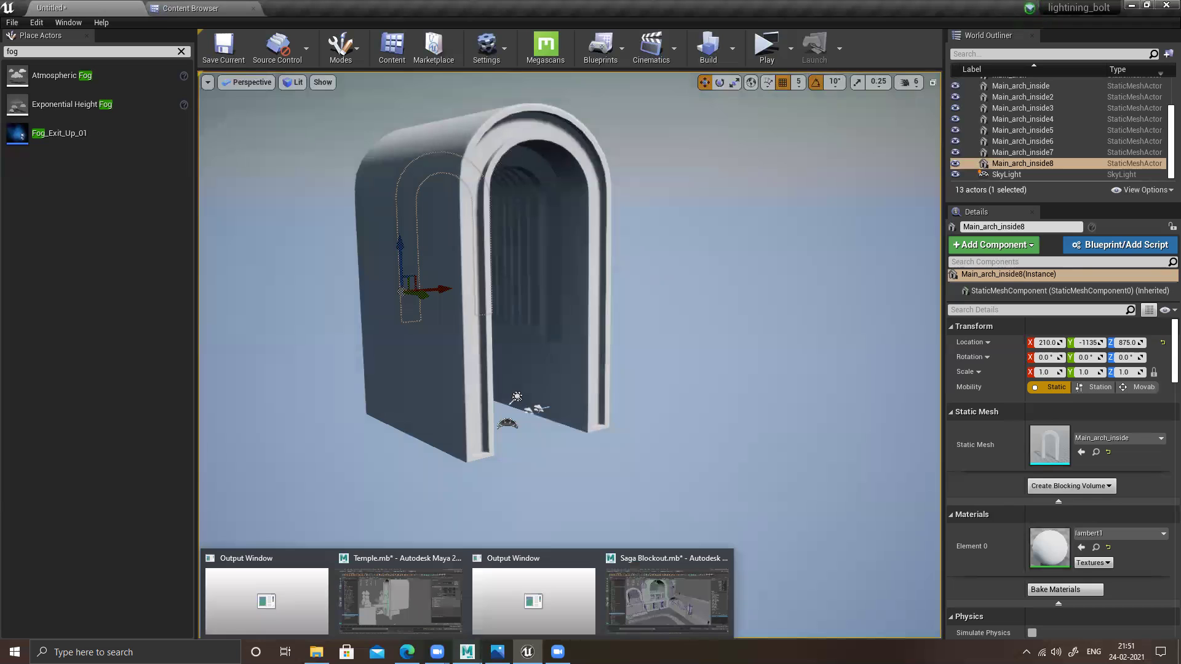
left_click(429, 571)
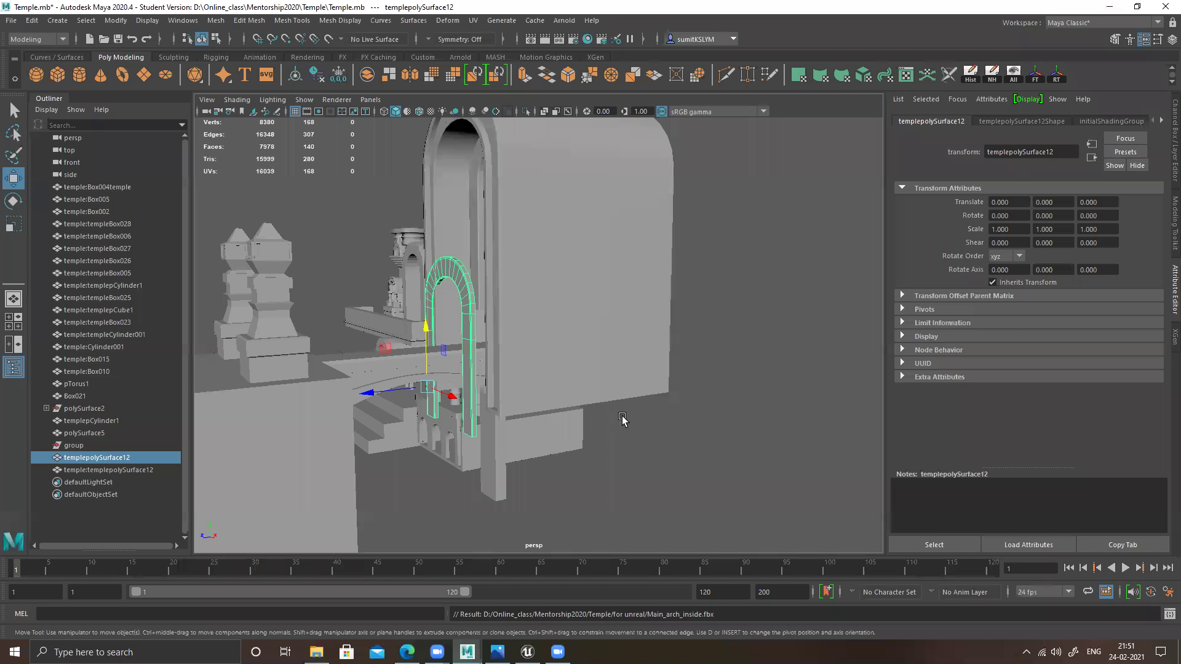
left_click_drag(548, 375, 522, 309, "alt")
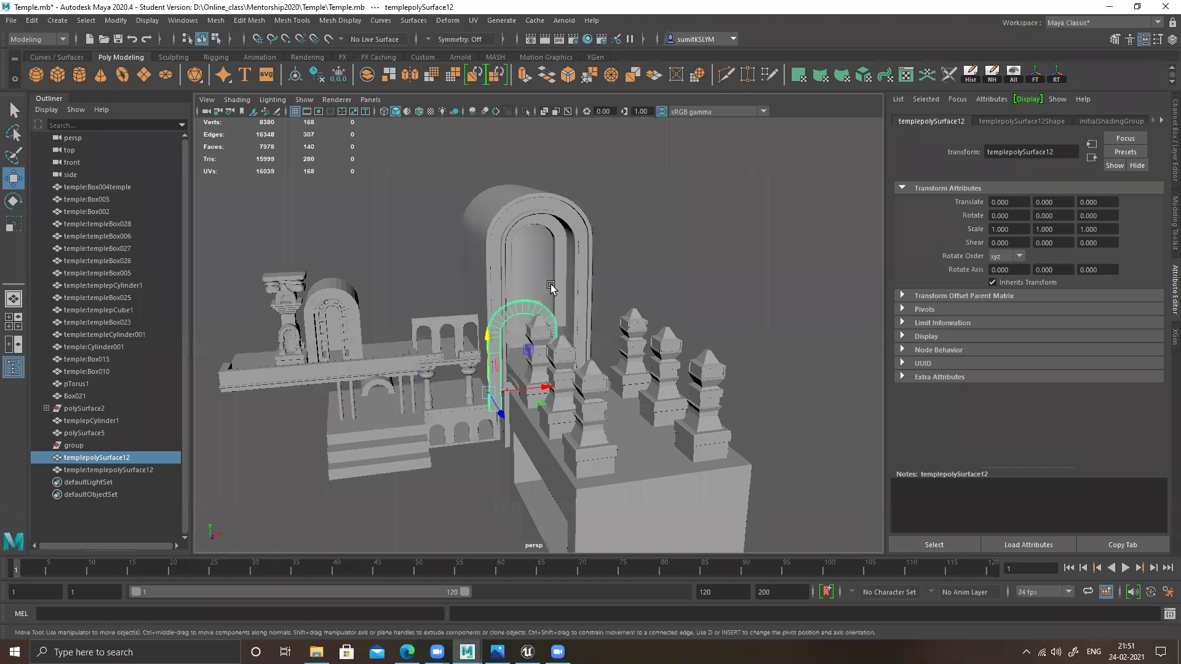
left_click(577, 236, "shift")
key("h")
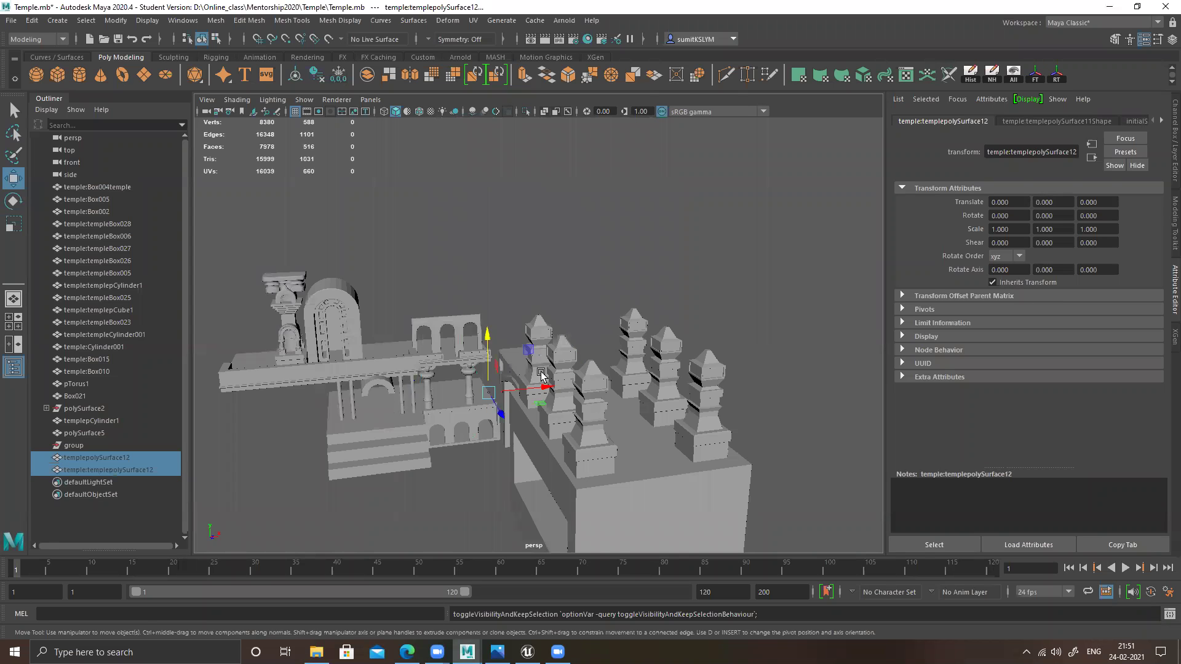
- Isolate the ornate pillar Box021 by hiding all unselected objects
left_click_drag(405, 267, 433, 314, "alt")
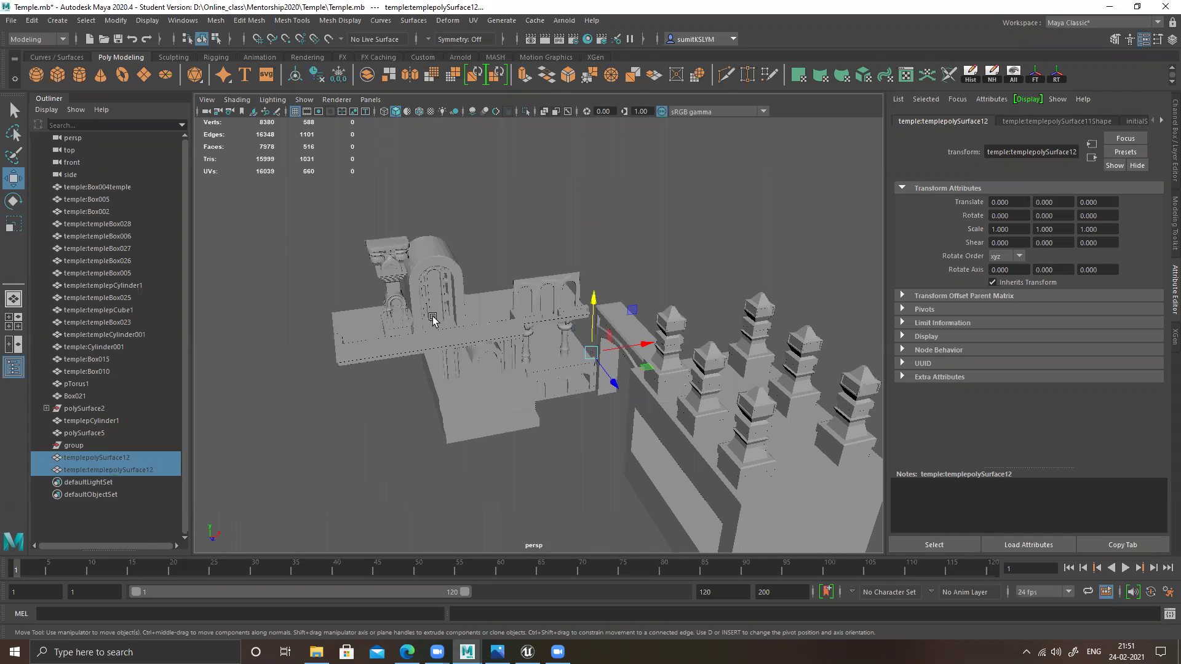
left_click(450, 306)
left_click_drag(515, 307, 514, 305, "alt")
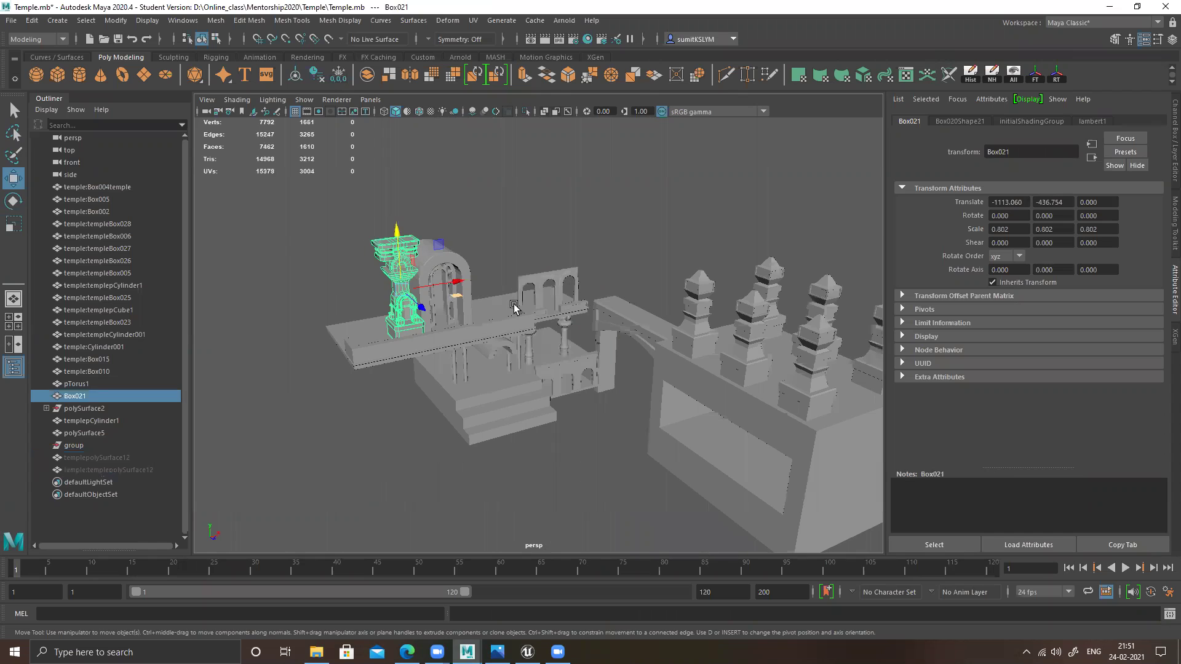
key("alt+h")
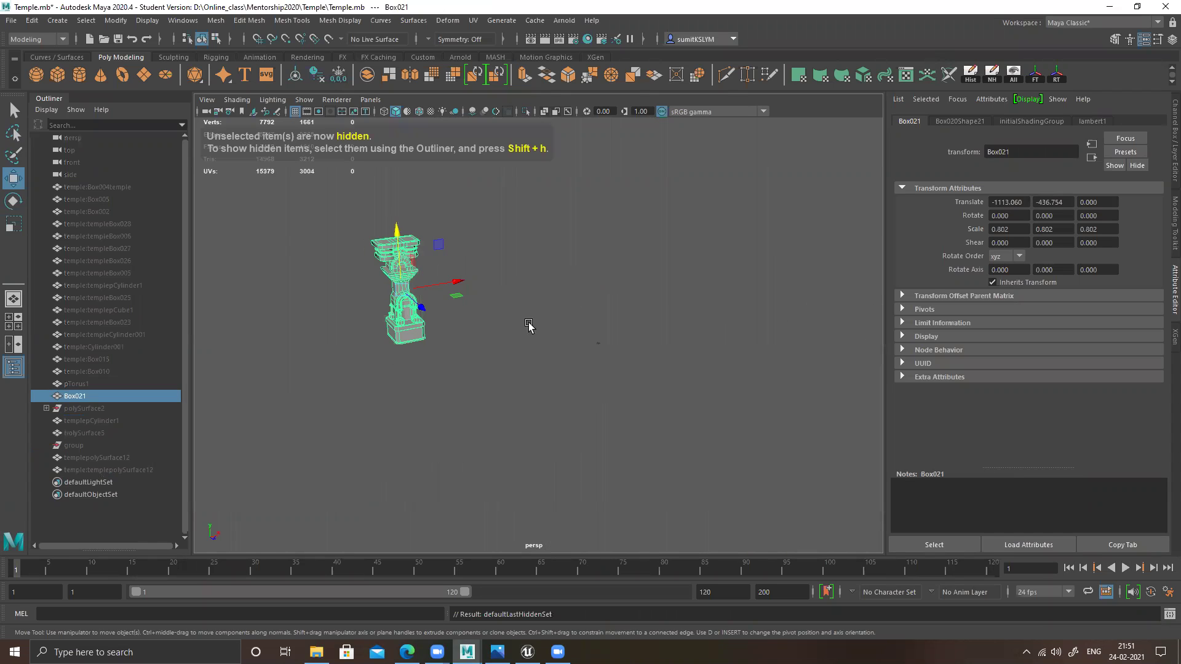
- Move the pillar's pivot to the bottom front corner of its base, snapping it to the vertex
middle_click_drag(517, 363, 613, 332, "alt")
scroll(620, 360, "up", 5)
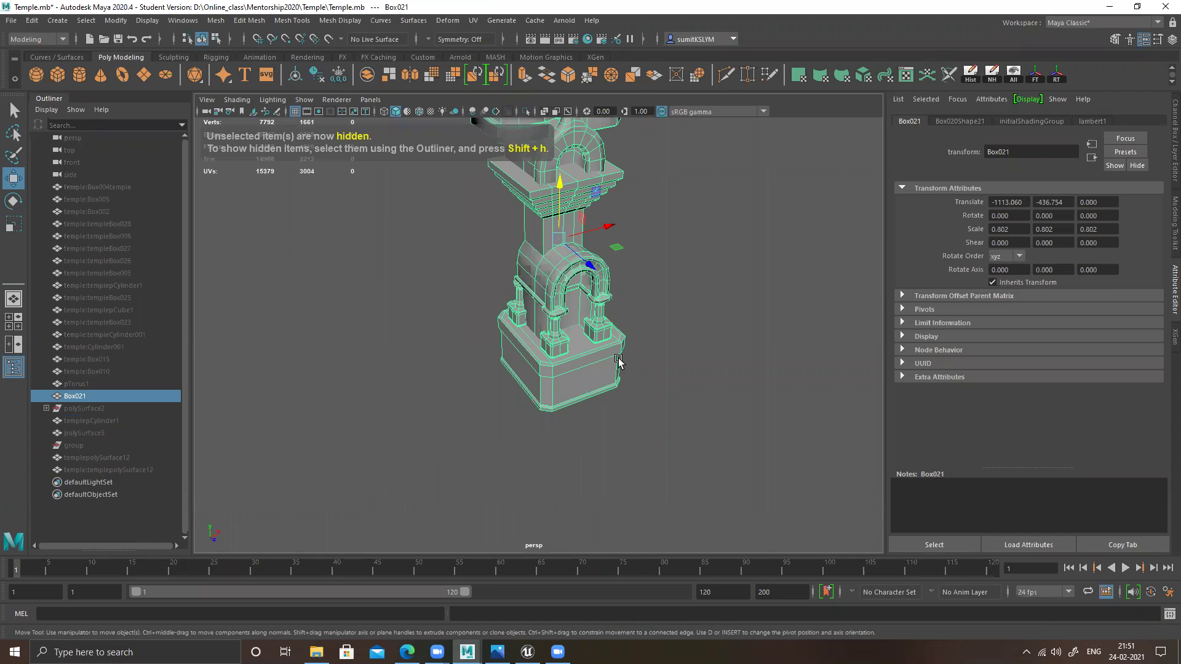
key("d")
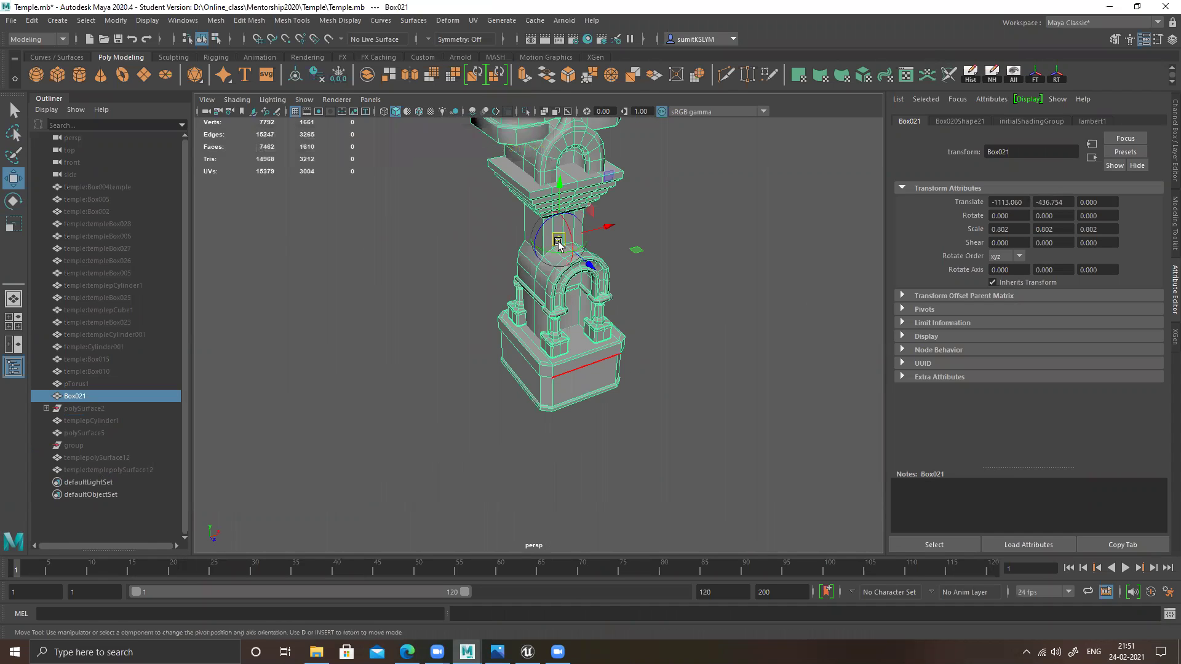
left_click_drag(542, 365, 541, 419)
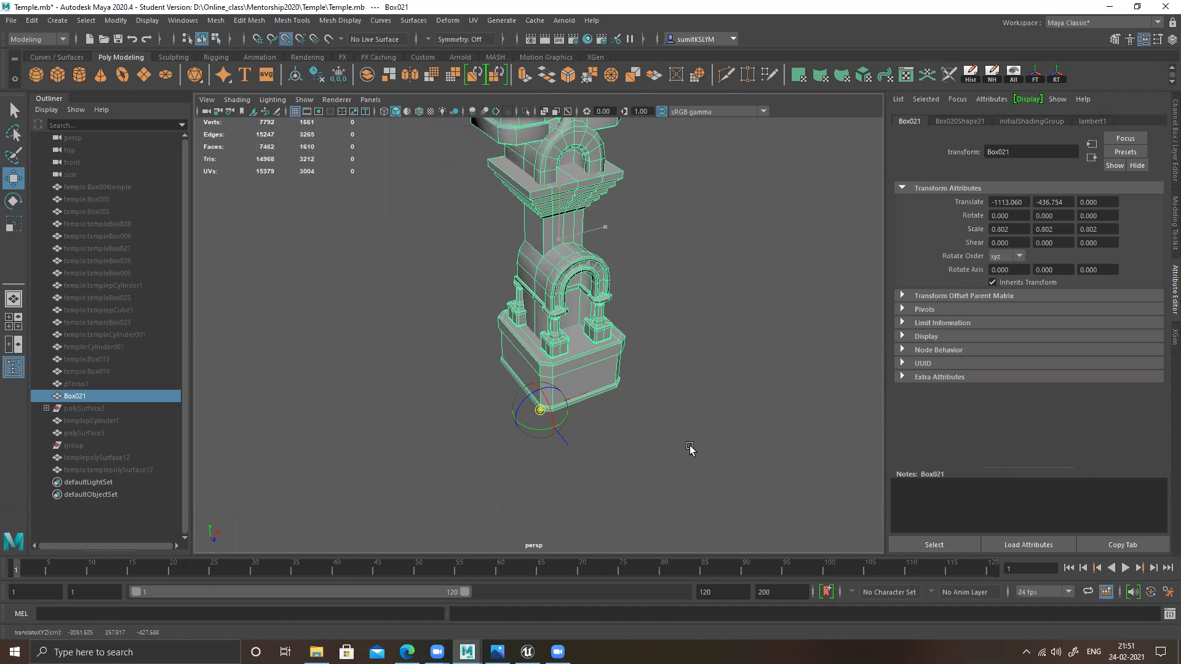
- Move pillar Box021 across and down until its base corner is close to the world origin grid
scroll(643, 411, "down", 3)
middle_click_drag(502, 369, 367, 361, "alt")
left_click_drag(460, 361, 800, 316)
middle_click_drag(800, 317, 642, 360, "alt")
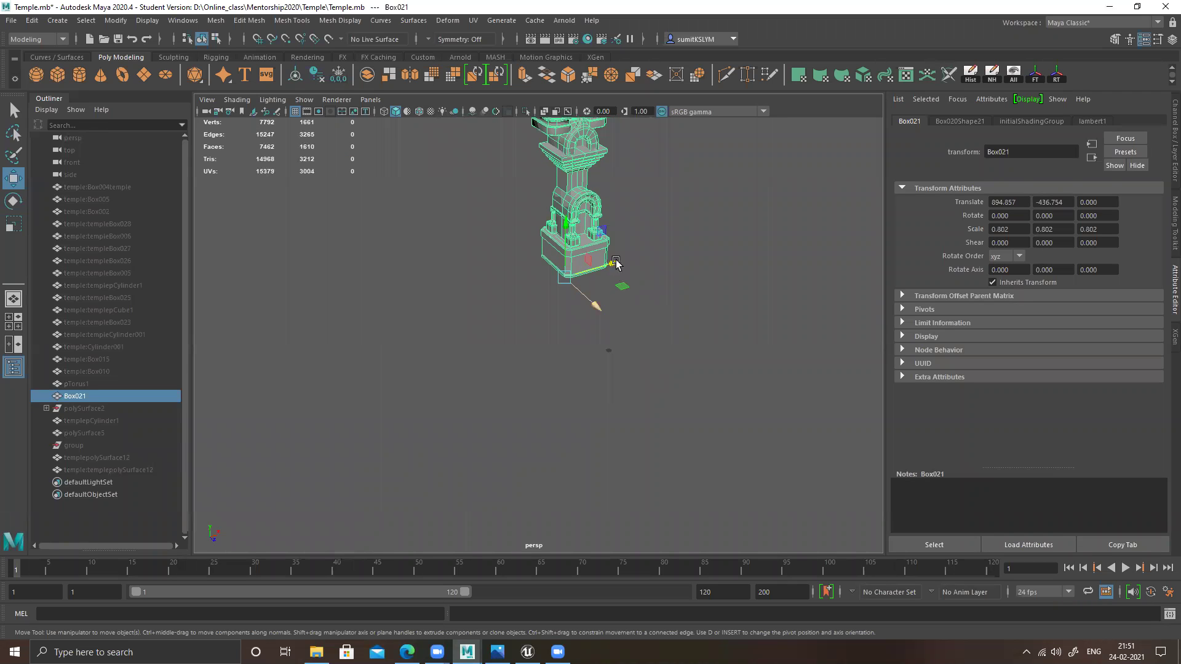
middle_click_drag(622, 312, 649, 414)
left_click_drag(649, 414, 724, 435)
scroll(738, 438, "up", 2)
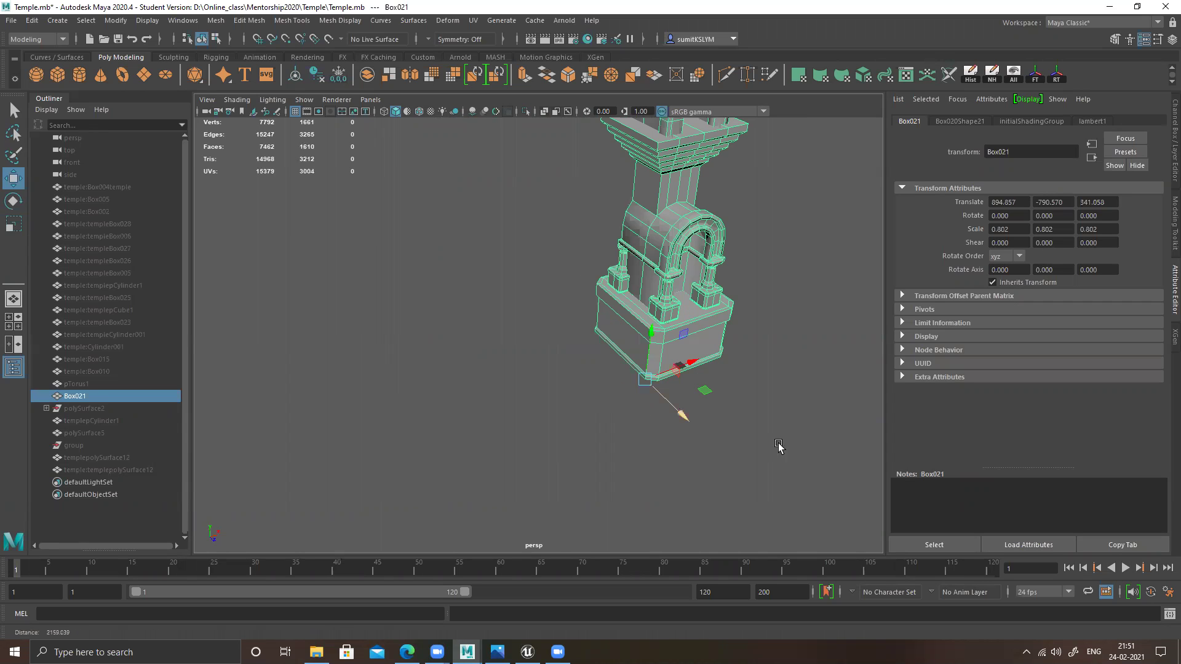
scroll(687, 437, "up", 4)
scroll(705, 455, "up", 1)
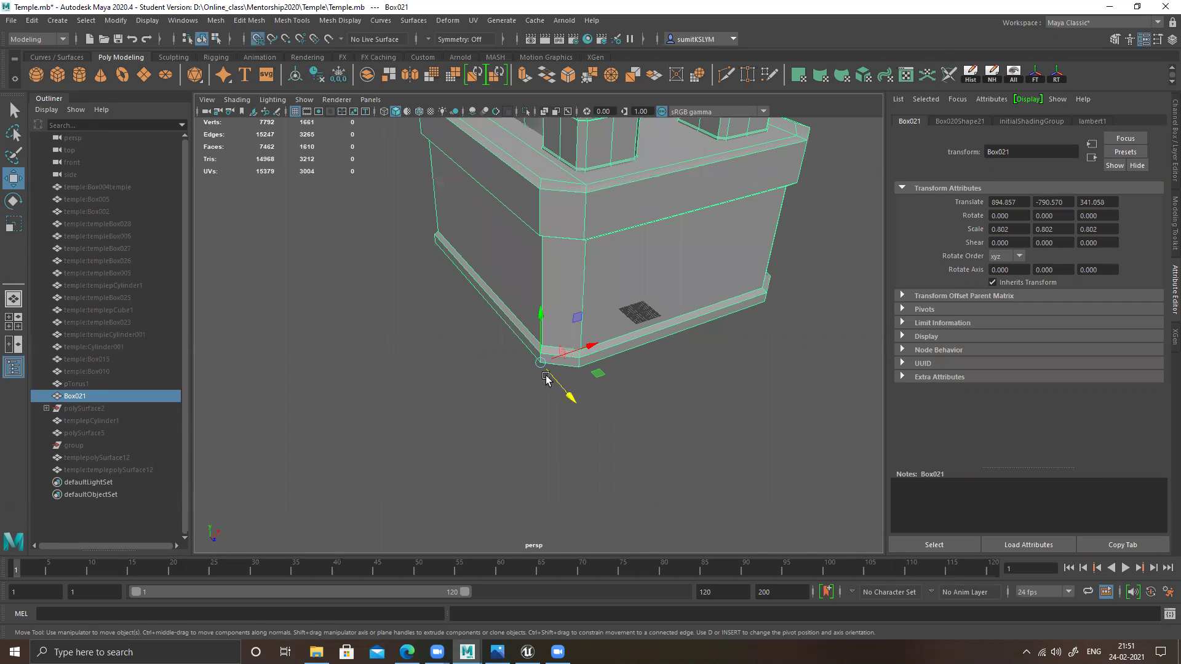
- Snap the pivot corner of the pillar's base onto the centre of the world grid
middle_click_drag(640, 315, 634, 313)
scroll(632, 311, "up", 3)
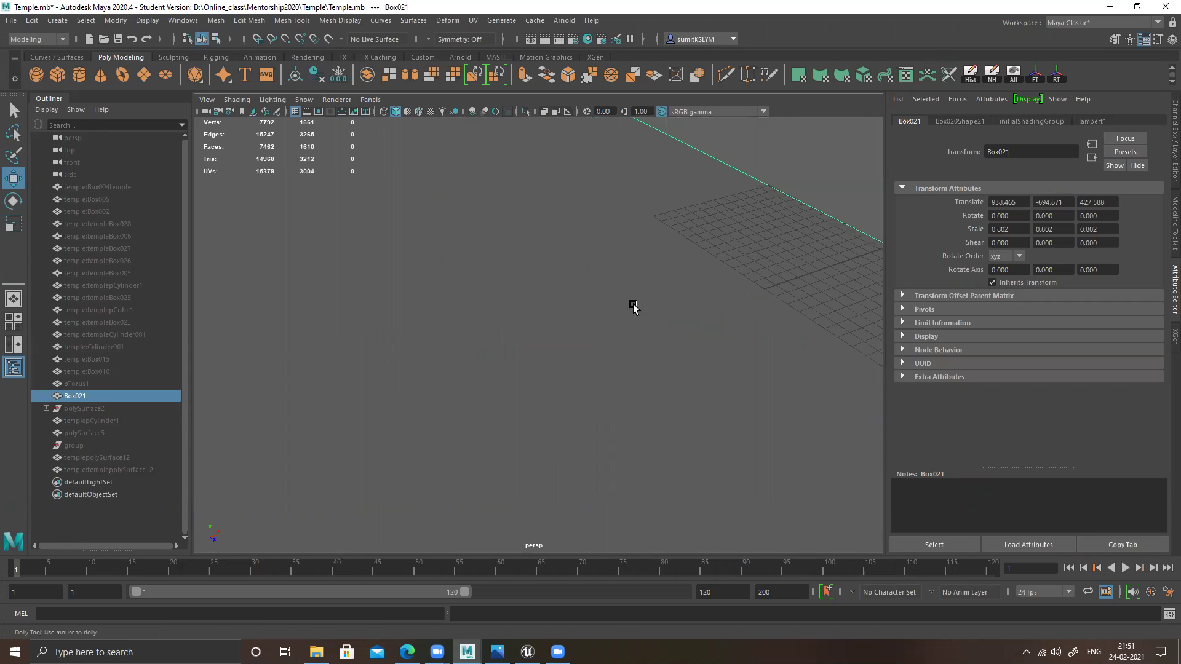
scroll(693, 387, "down", 2)
scroll(630, 333, "up", 1)
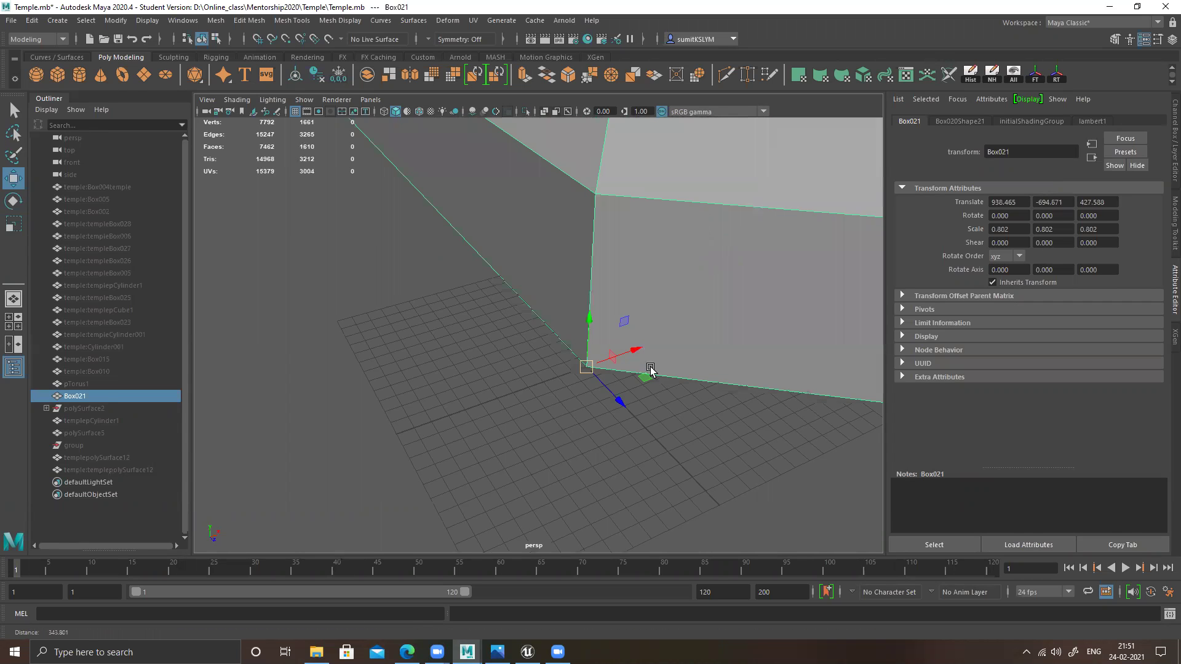
scroll(650, 367, "up", 3)
scroll(673, 430, "up", 1)
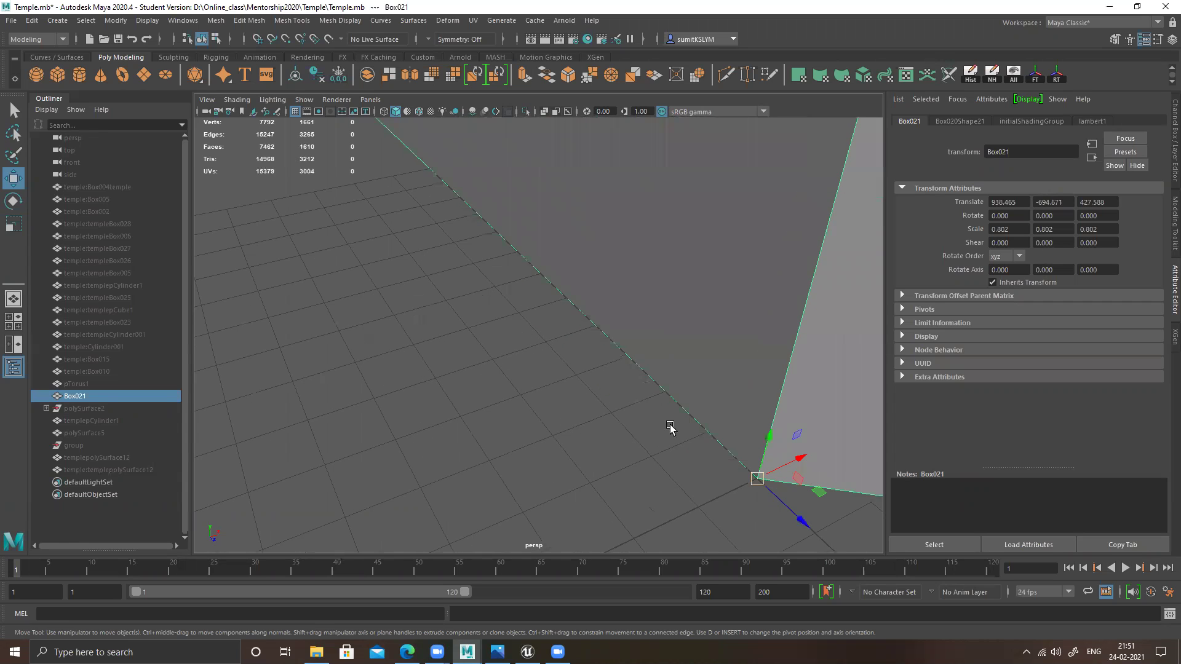
scroll(552, 389, "down", 5)
- Freeze the pillar's transformations at its new position
key("f")
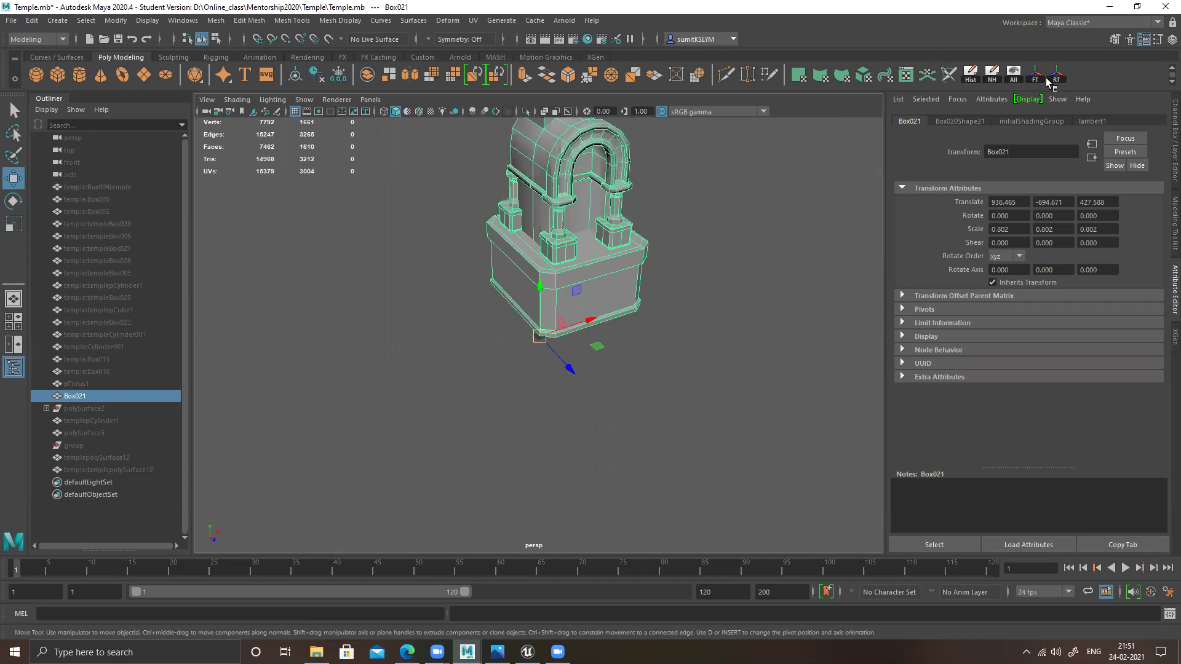
left_click(1059, 80)
key("f")
- Export the selected pillar as the FBX file pillar_01 into the Temple project's "for unreal" folder
left_click(11, 21)
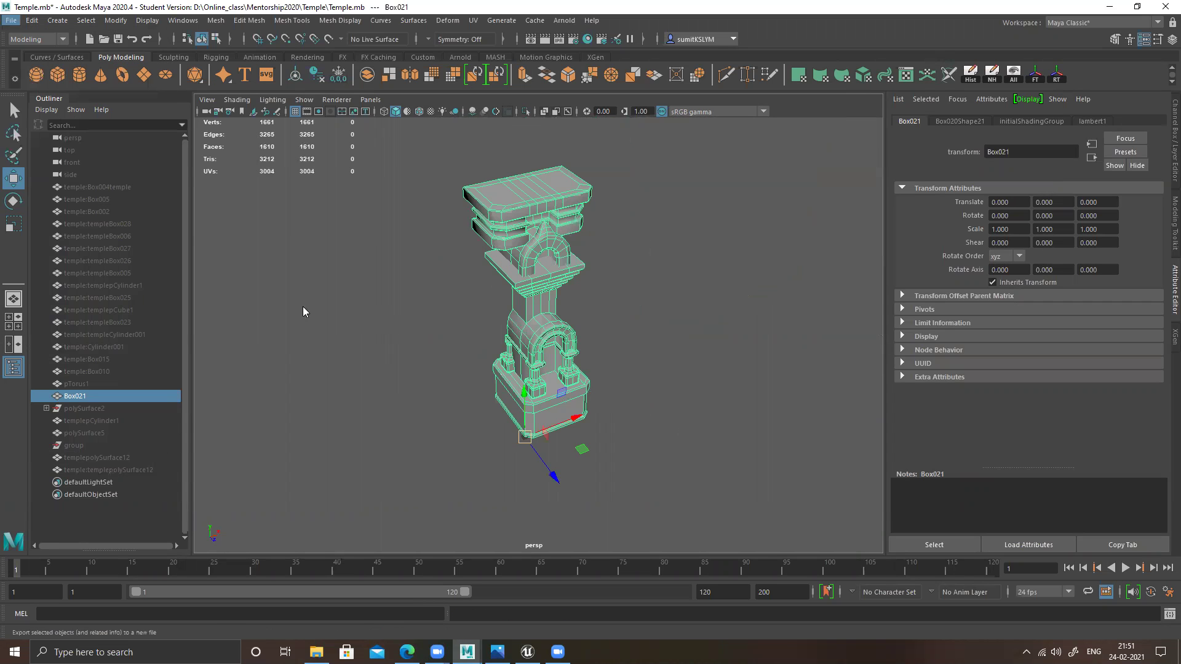
left_click(236, 190)
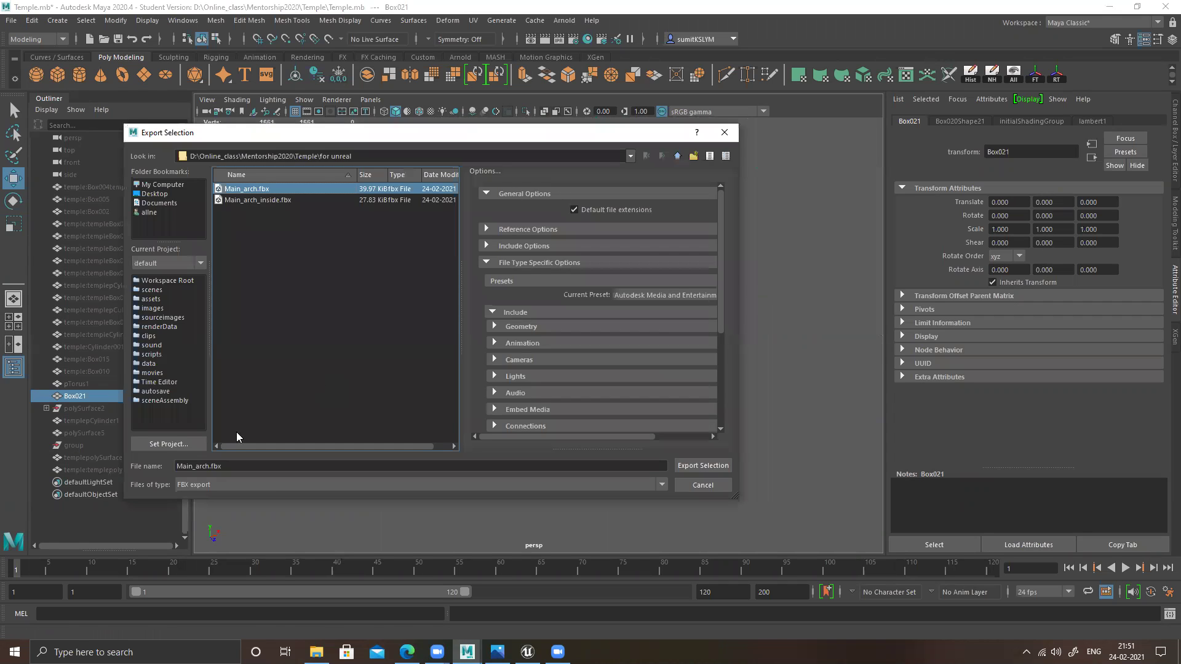
left_click(270, 471)
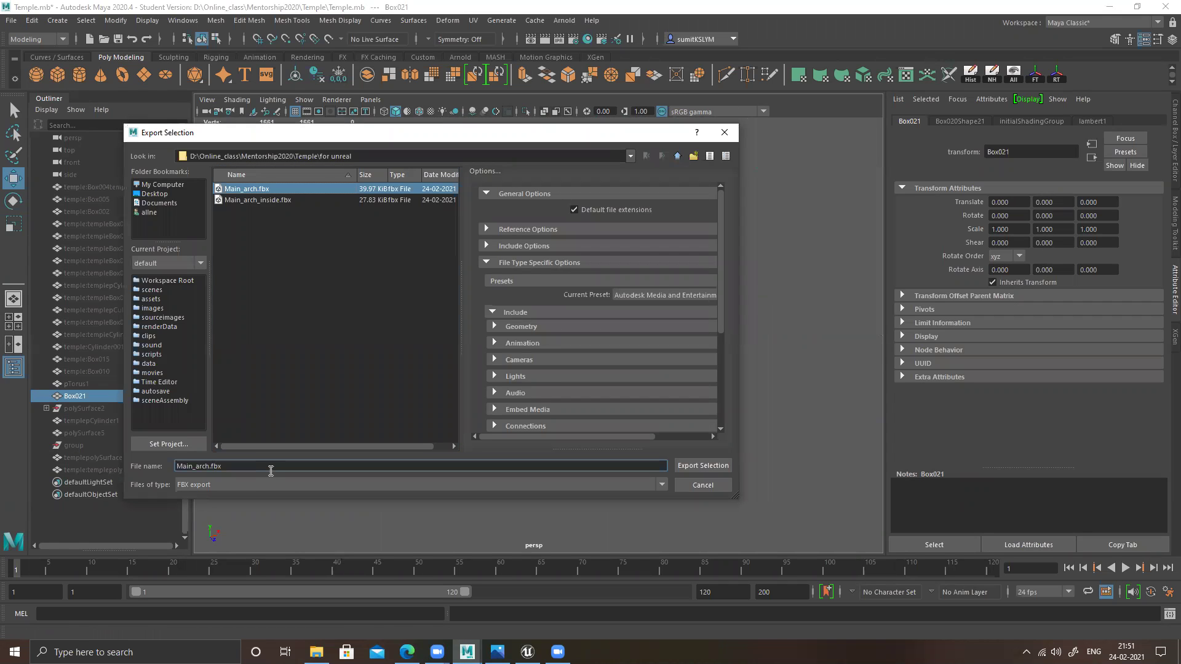
key("BackSpace")
key("BackSpace")
key("BackSpace")
key("BackSpace")
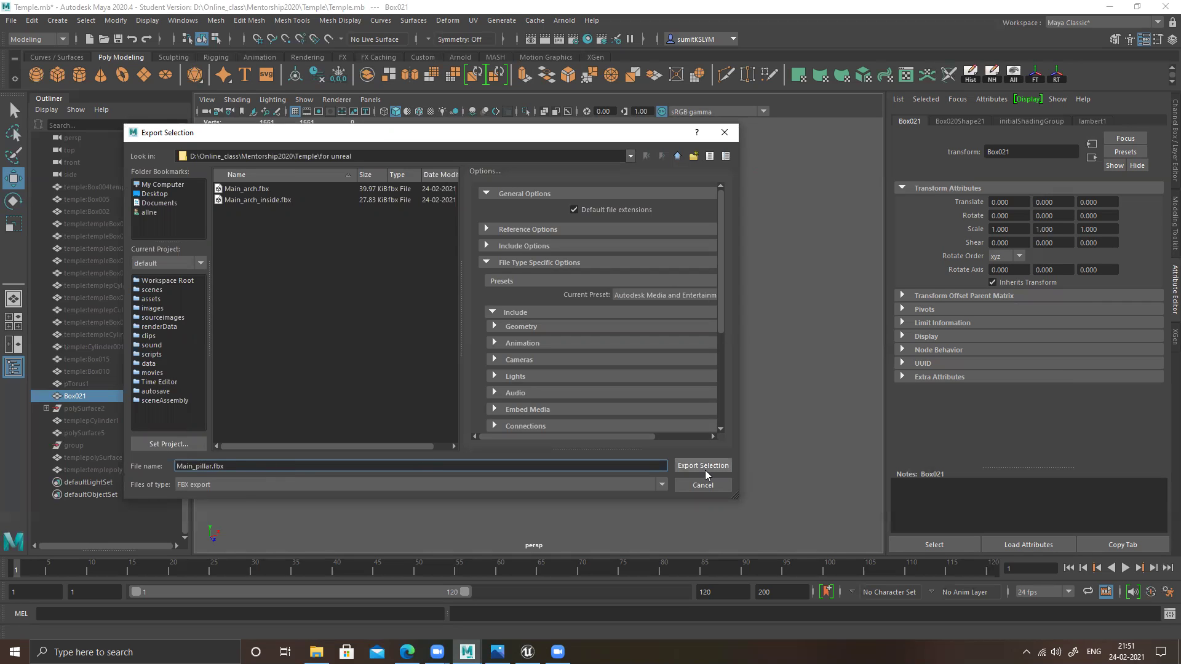
left_click_drag(195, 466, 106, 458)
key("BackSpace")
type("_01")
left_click(696, 465)
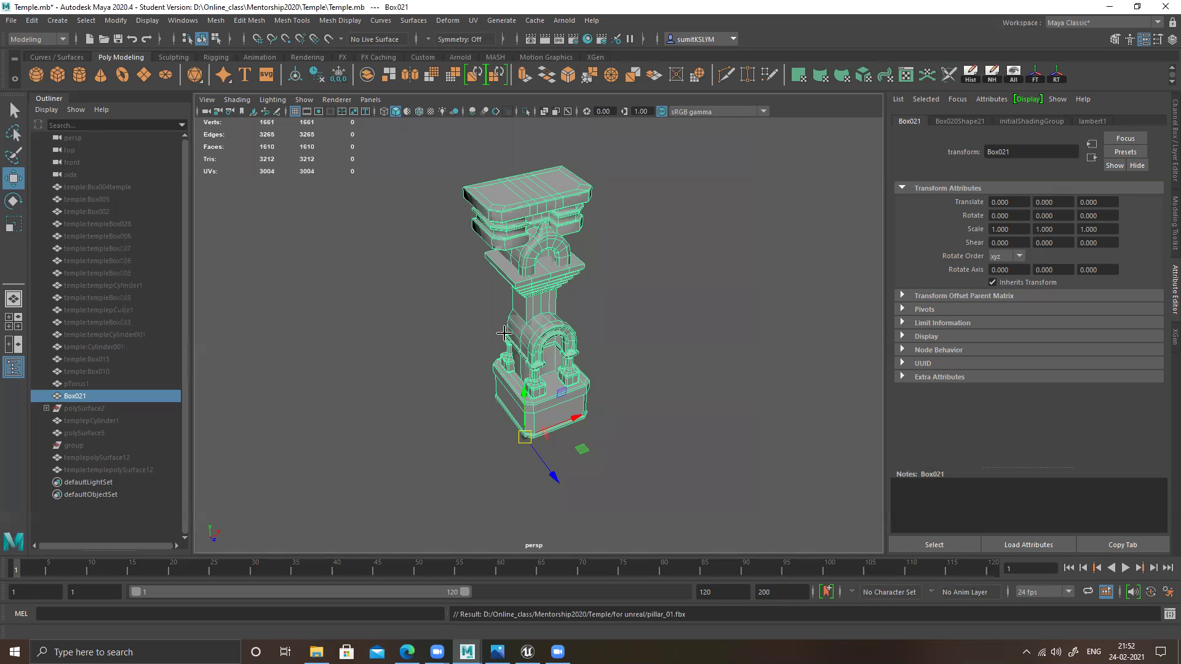
- Switch to Unreal Editor and import pillar_01 into the Temple content folder with the default FBX options, closing the message log
key("alt+Tab")
key("ctrl+b")
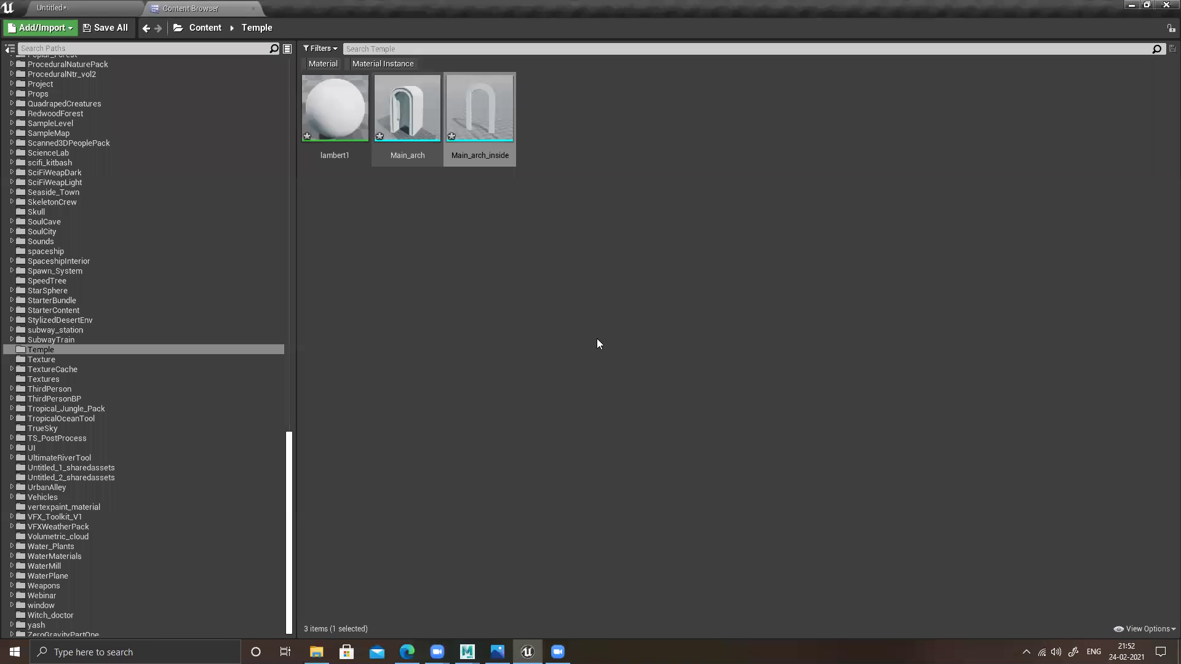
right_click(528, 237)
left_click(586, 282)
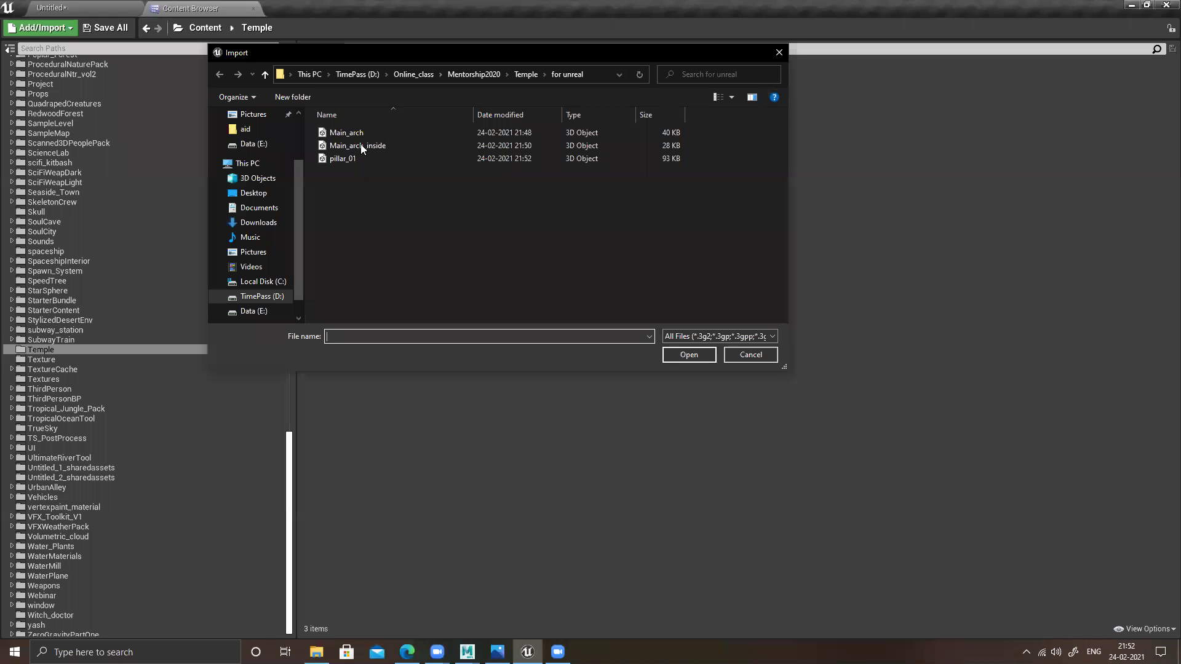
type("p")
key("Return")
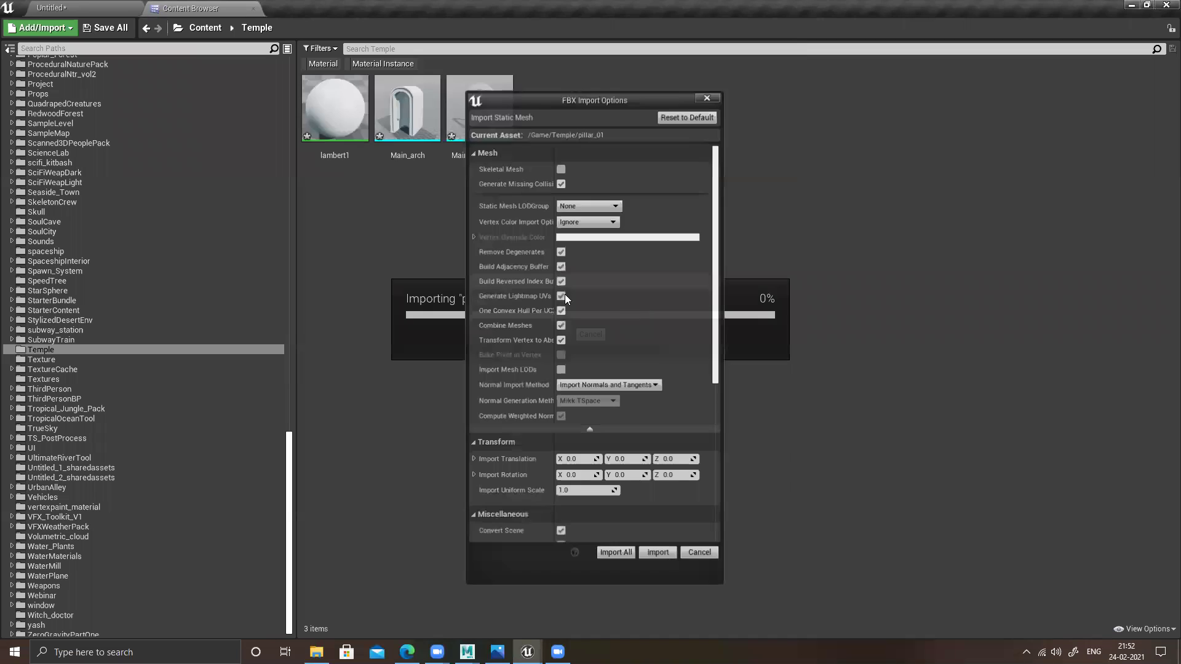
left_click(615, 553)
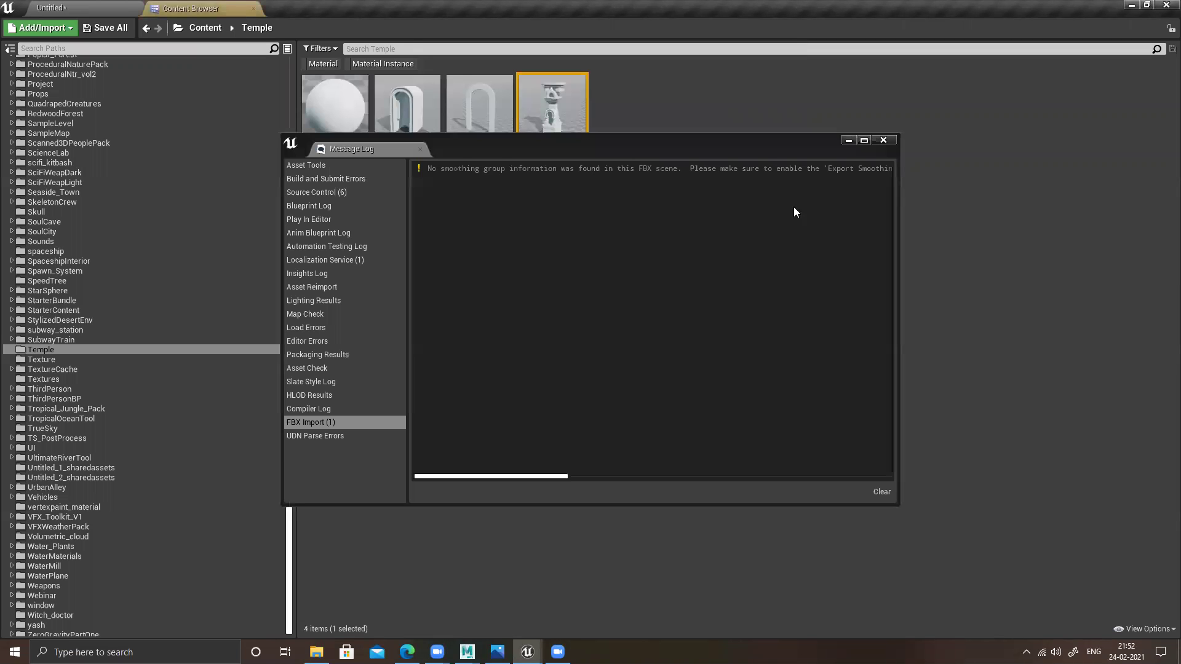
left_click(894, 134)
- Place the pillar_01 mesh in the level beside the main arch and reset its location to the origin
left_click(152, 7)
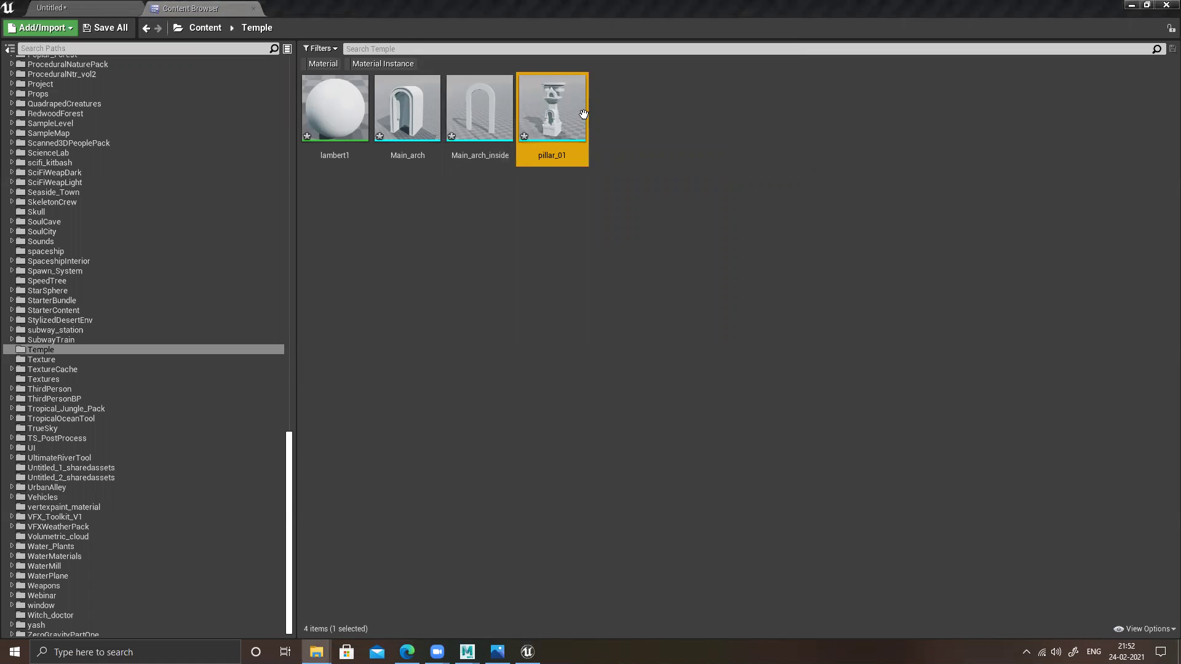
left_click_drag(107, 5, 461, 434)
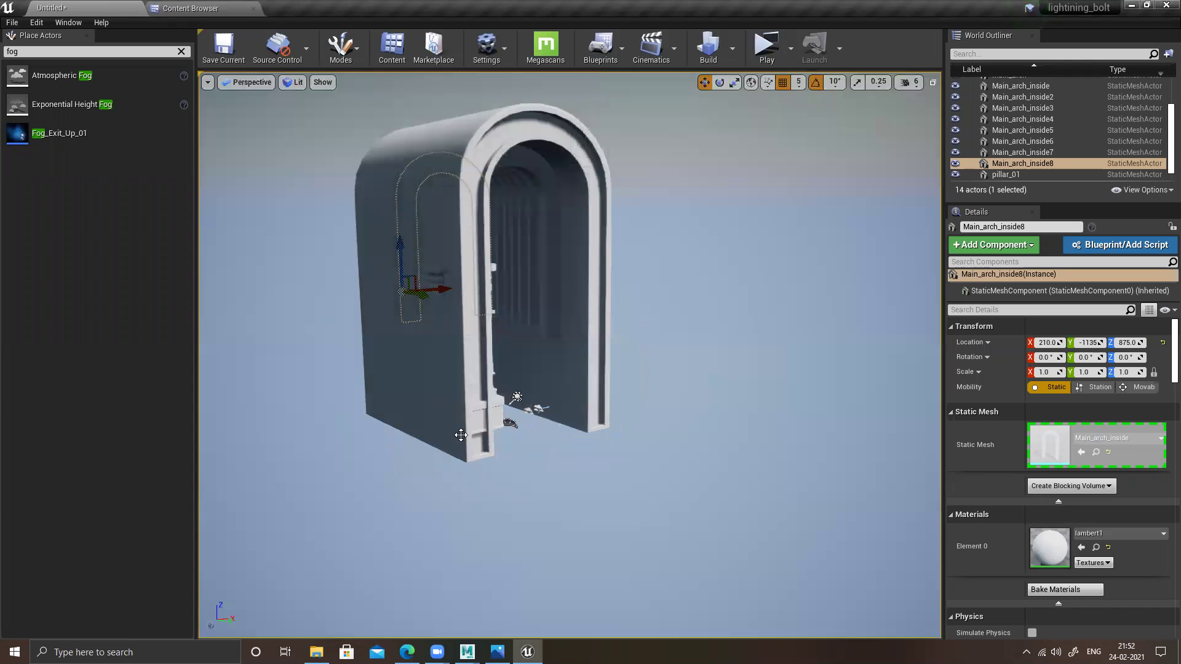
left_click(1162, 343)
- Duplicate the pillar along X to the opposite side of the main arch, at about X 1165
left_click_drag(658, 405, 595, 405, "alt")
left_click_drag(488, 439, 646, 406)
left_click_drag(496, 467, 496, 512, "alt")
middle_click_drag(582, 373, 430, 409)
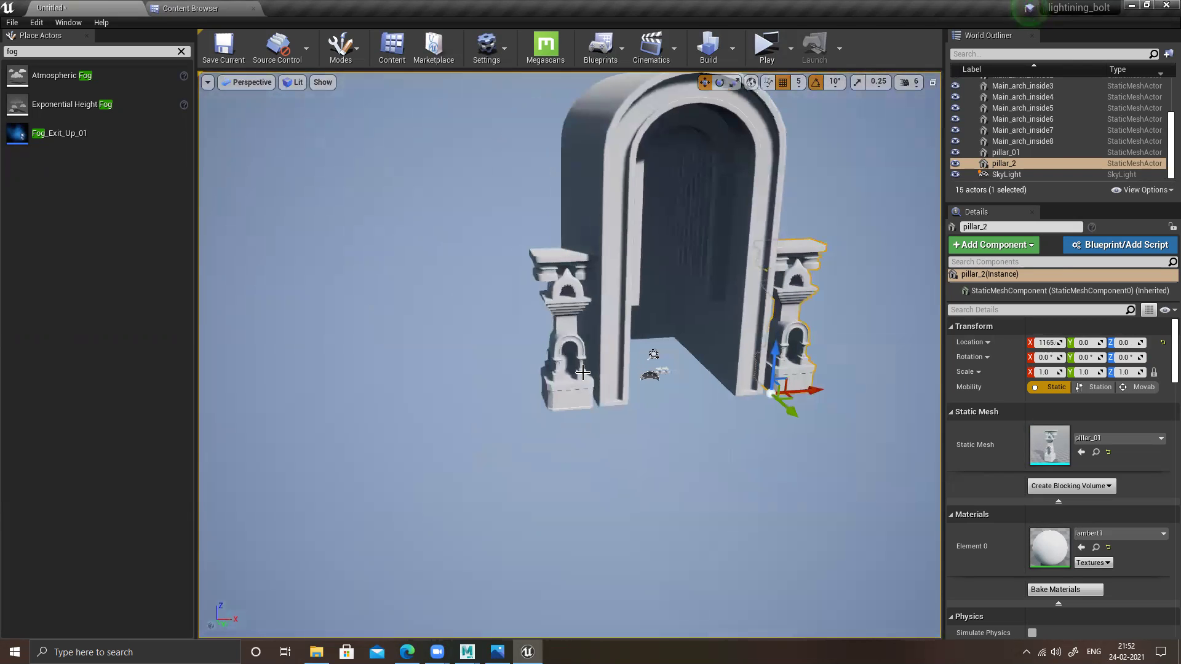
left_click(575, 369)
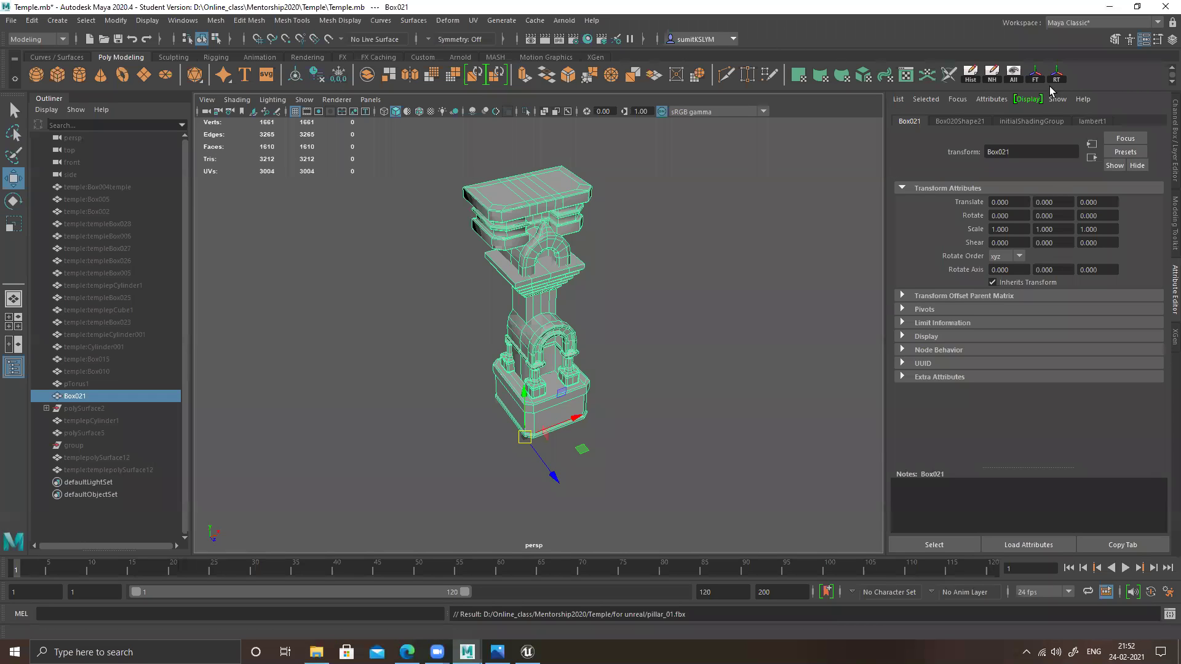
- Switch to the Temple.mb scene in Maya and show all hidden objects
left_click(1014, 75)
right_click_drag(470, 373, 384, 380, "alt")
middle_click_drag(384, 380, 526, 334, "alt")
left_click_drag(525, 333, 345, 244, "alt")
middle_click_drag(453, 209, 480, 277, "alt")
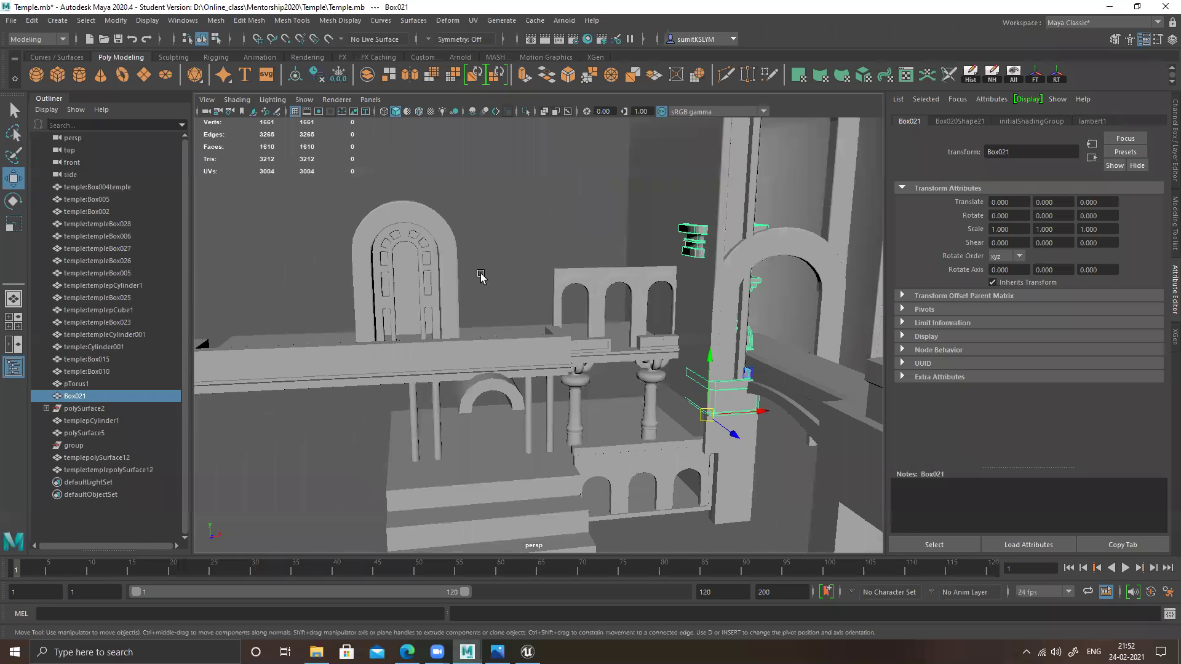
- Select the panelled inner frame polySurface4 in the arched doorway above the ledge and inspect its recesses up close
left_click(434, 253)
key("Caps_Lock")
left_click(410, 241)
mouse_move(458, 276)
left_mouse_down("alt")
mouse_move(469, 282)
mouse_move(458, 276)
left_mouse_up("alt")
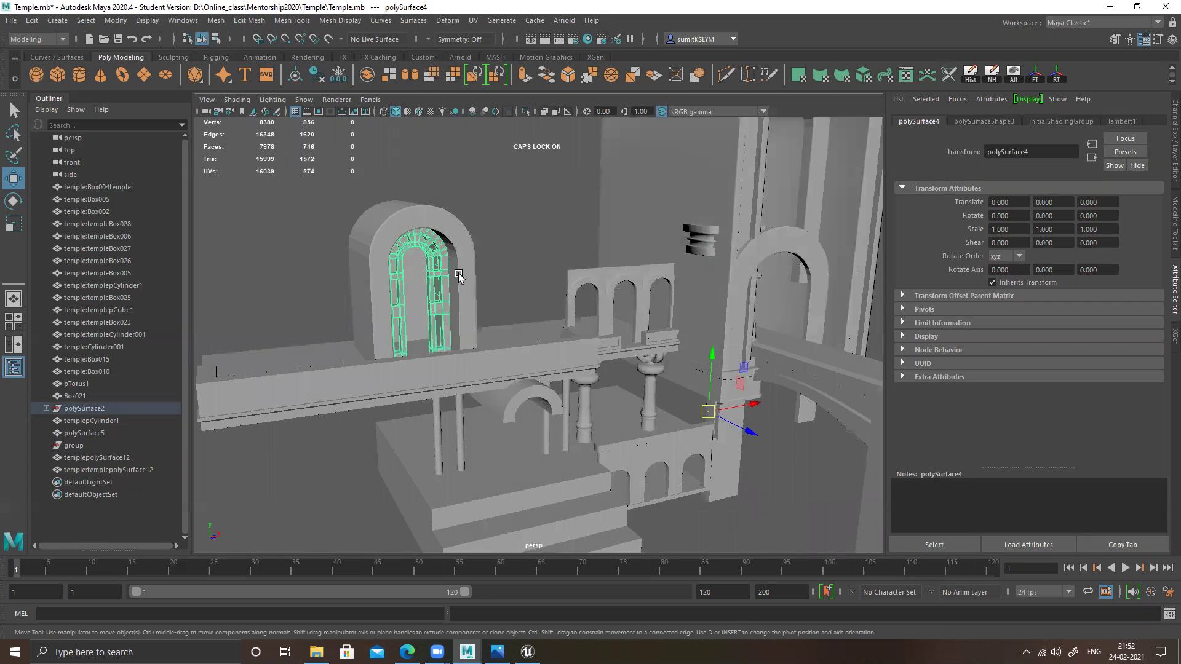
right_click_drag(480, 310, 646, 406, "alt")
middle_click_drag(400, 274, 518, 387, "alt")
scroll(449, 300, "up", 4)
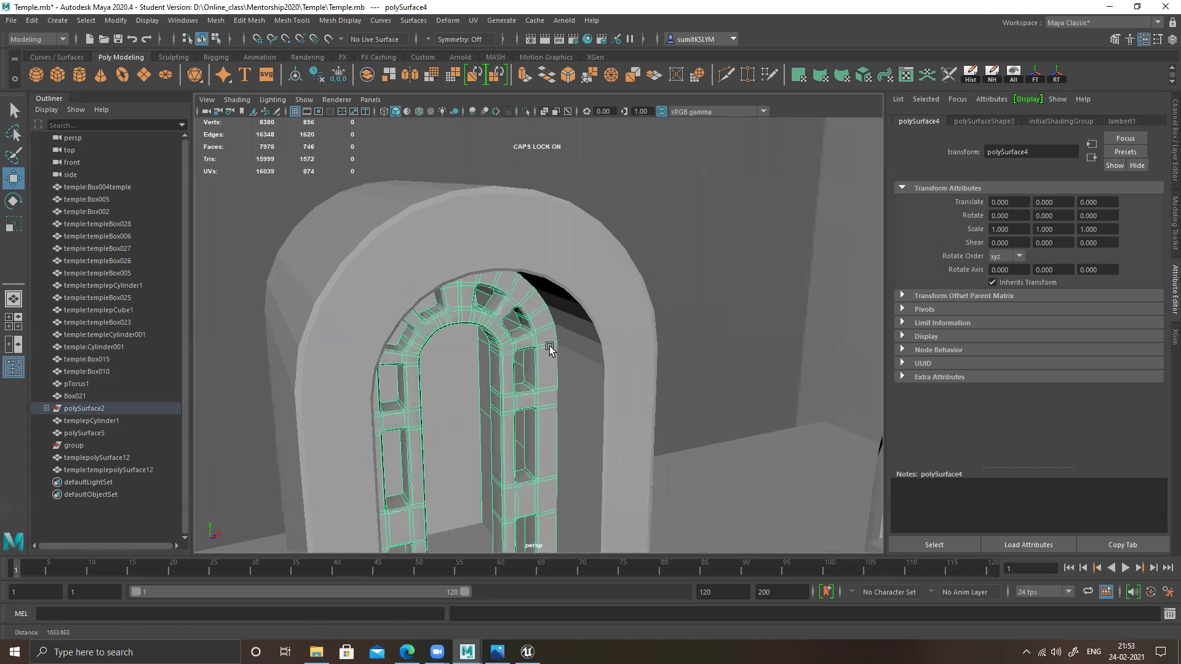
scroll(449, 300, "up", 2)
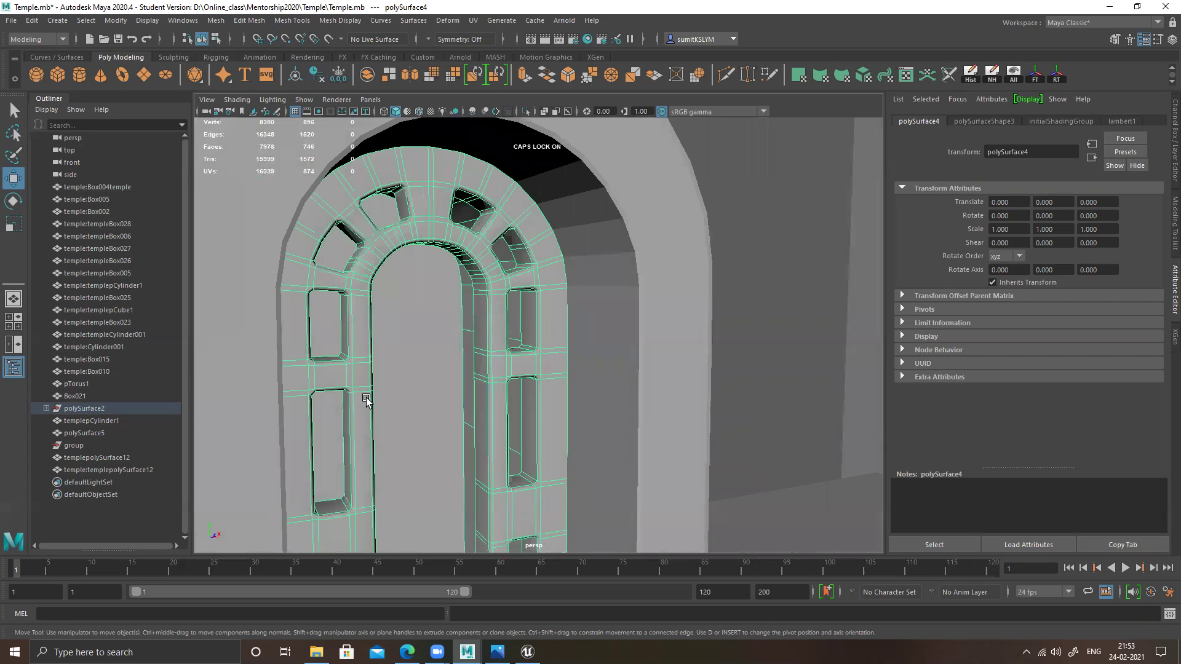
scroll(366, 400, "up", 5)
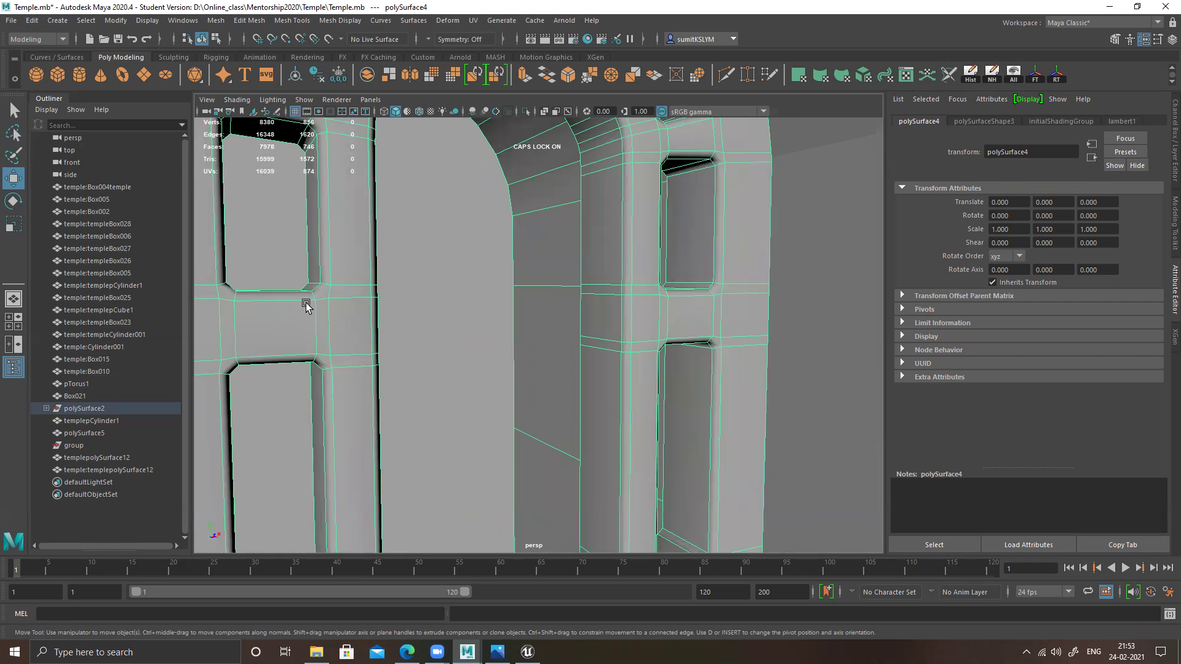
key("f")
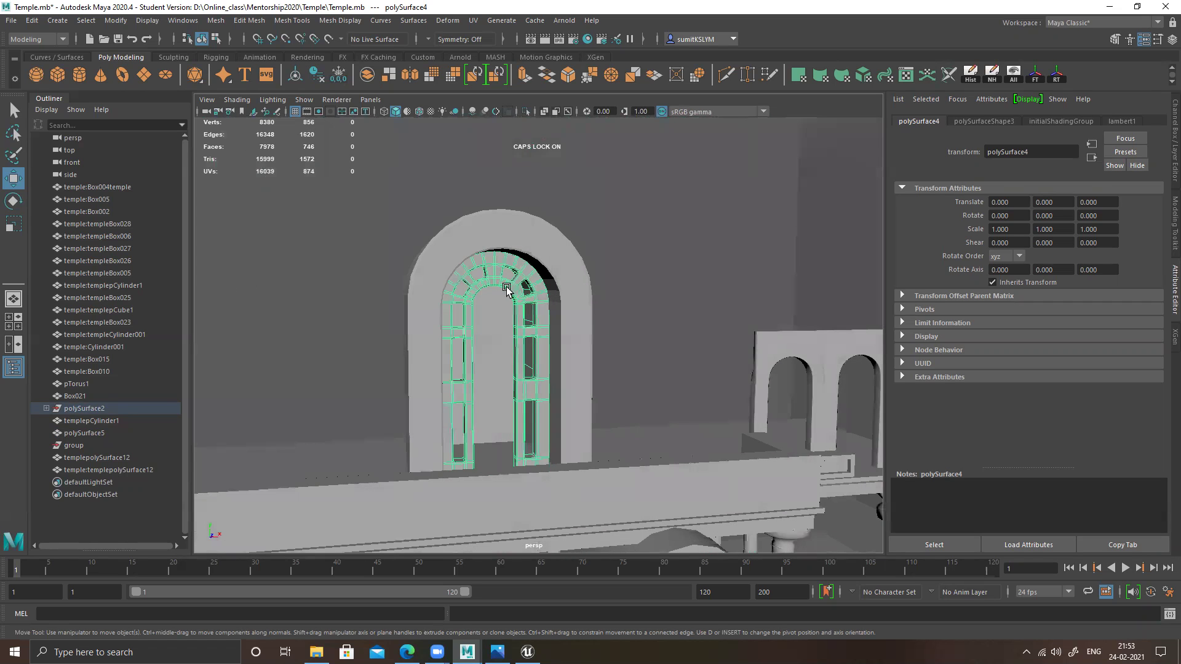
left_click_drag(515, 276, 511, 277, "alt")
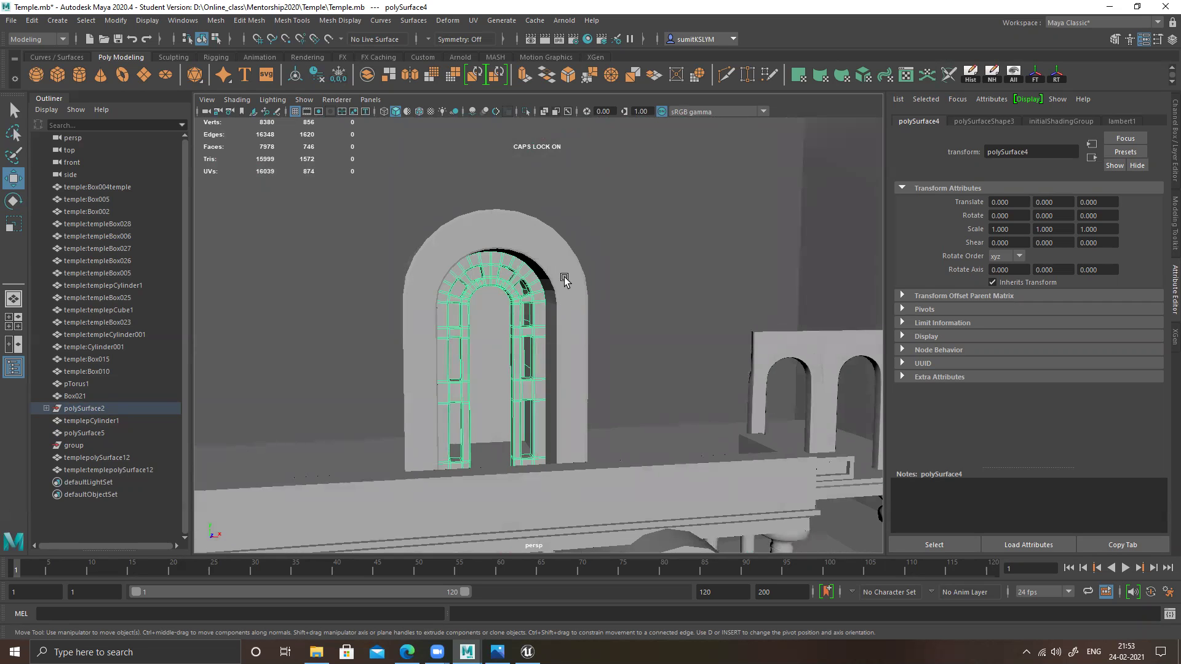
- Add the surrounding outer arch polySurface5 to the selection and isolate both parts by hiding all unselected objects
left_click(564, 280)
key("f")
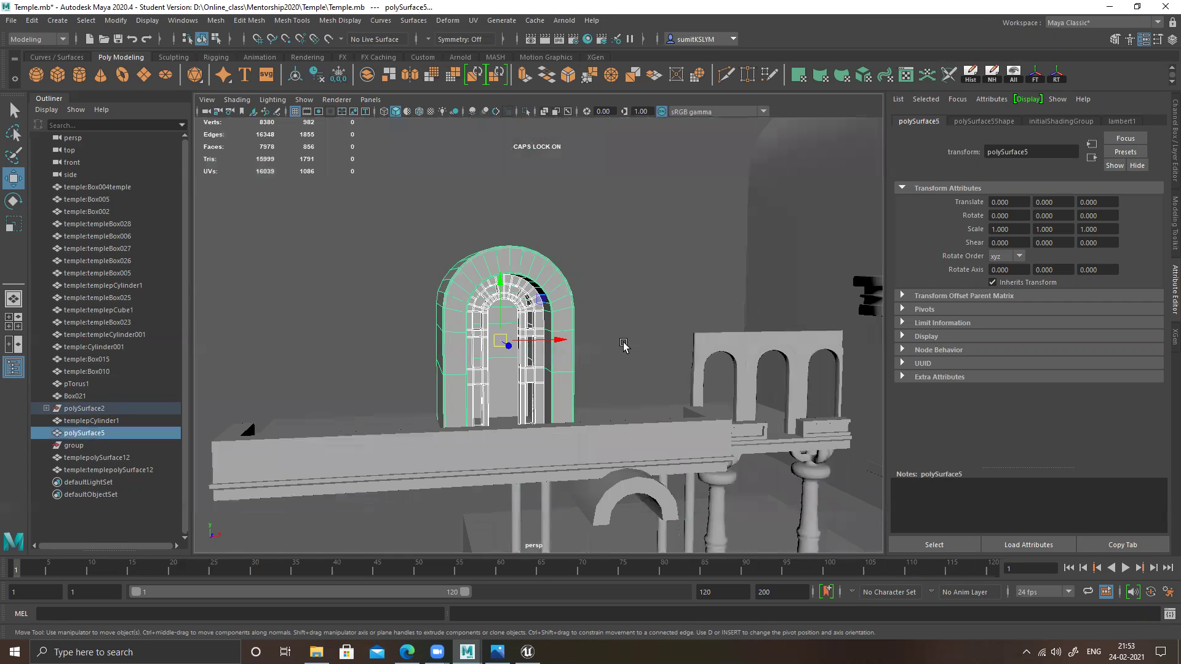
key("alt+h")
left_click_drag(699, 396, 575, 394, "alt")
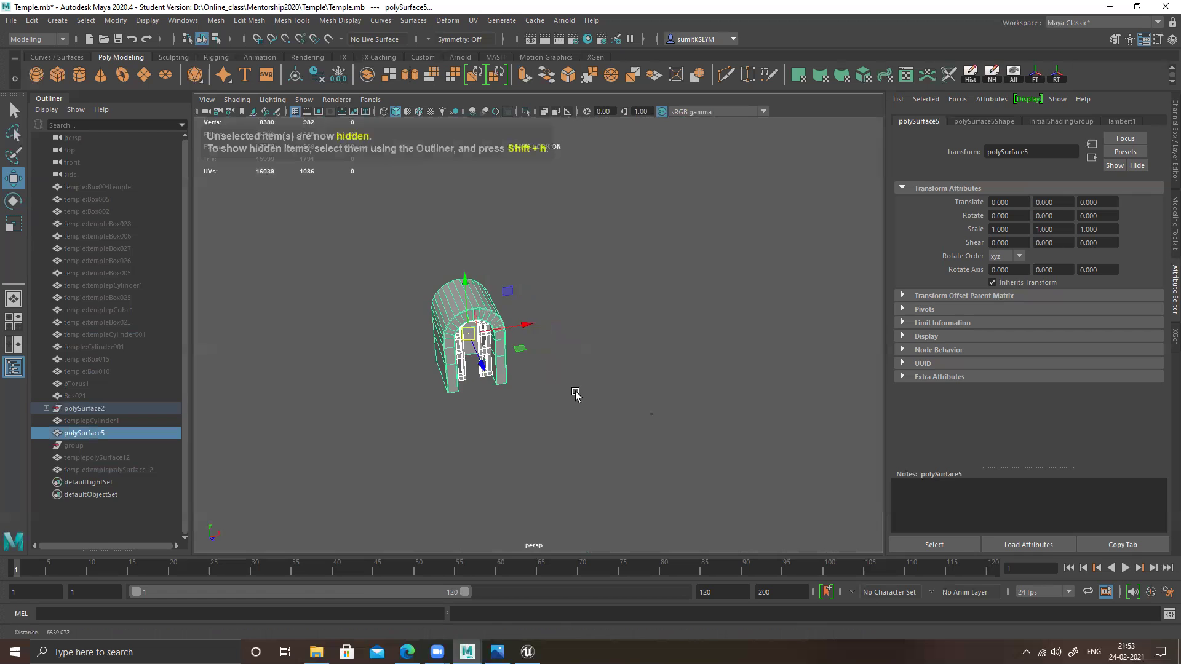
- Combine the outer arch and its panelled inner frame into a single mesh
scroll(576, 392, "up", 1)
middle_click_drag(576, 392, 624, 326, "alt")
scroll(624, 326, "up", 1)
left_click(366, 76)
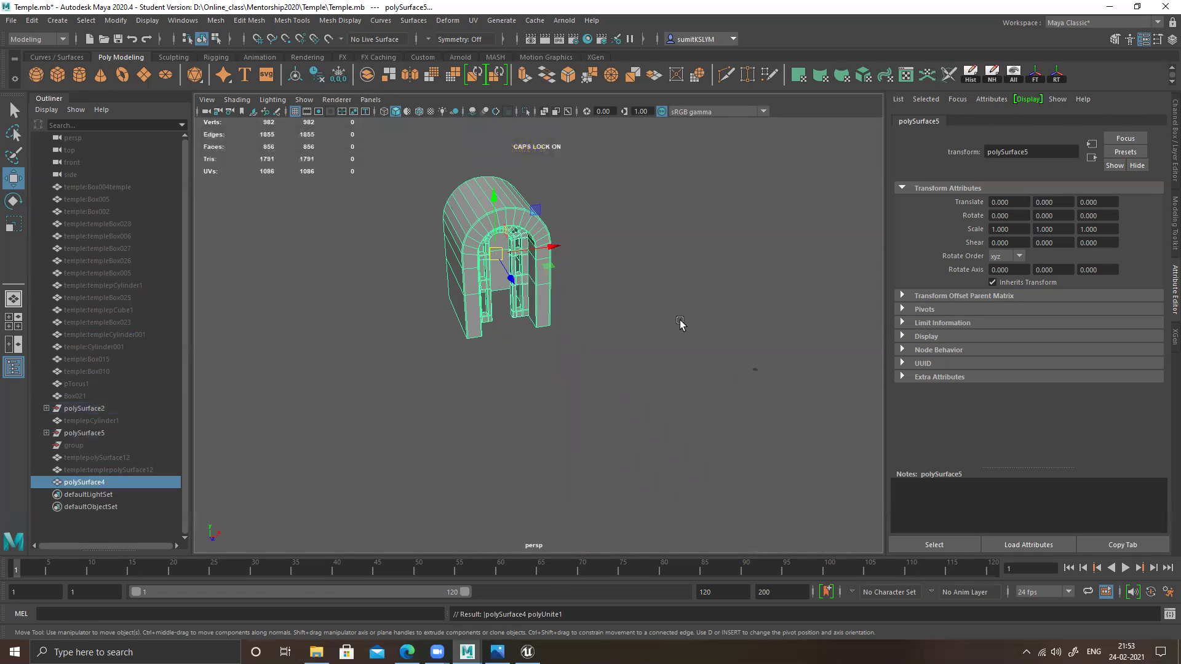
- Move the combined arch's pivot to the bottom front corner of its leg, snapping it to the vertex
left_click_drag(680, 323, 587, 299, "alt")
key("d")
key("v")
left_click_drag(490, 243, 450, 322)
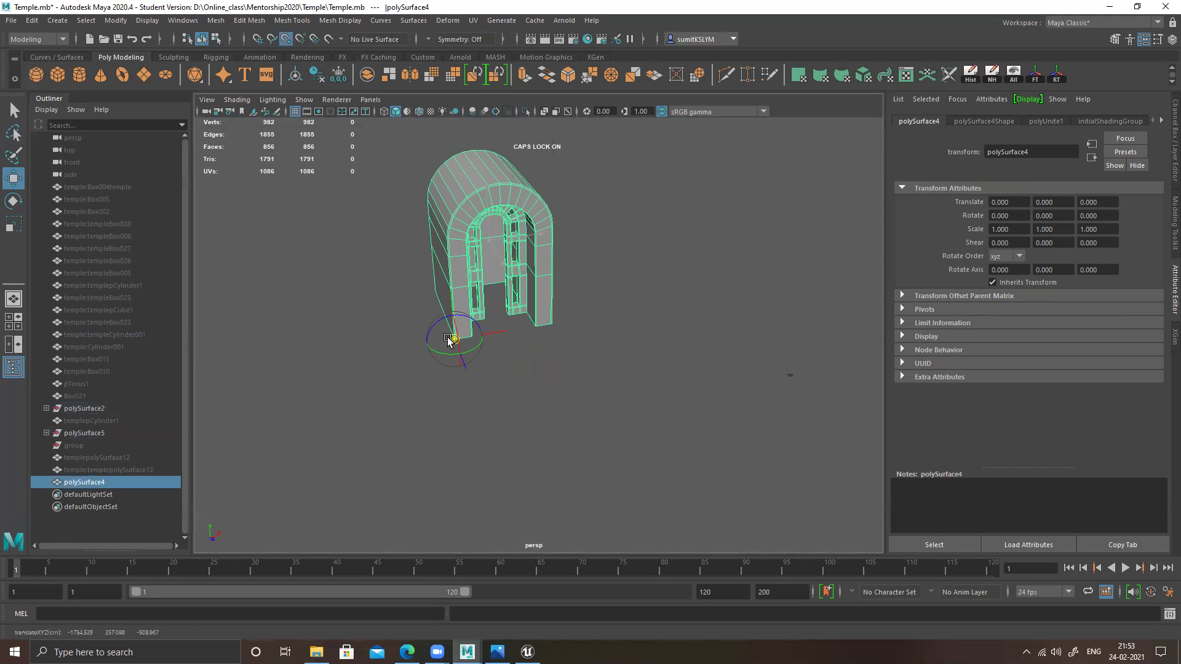
- Move the combined arch with grid snapping until its base corner is close to the world origin grid
middle_click_drag(511, 379, 594, 319, "alt")
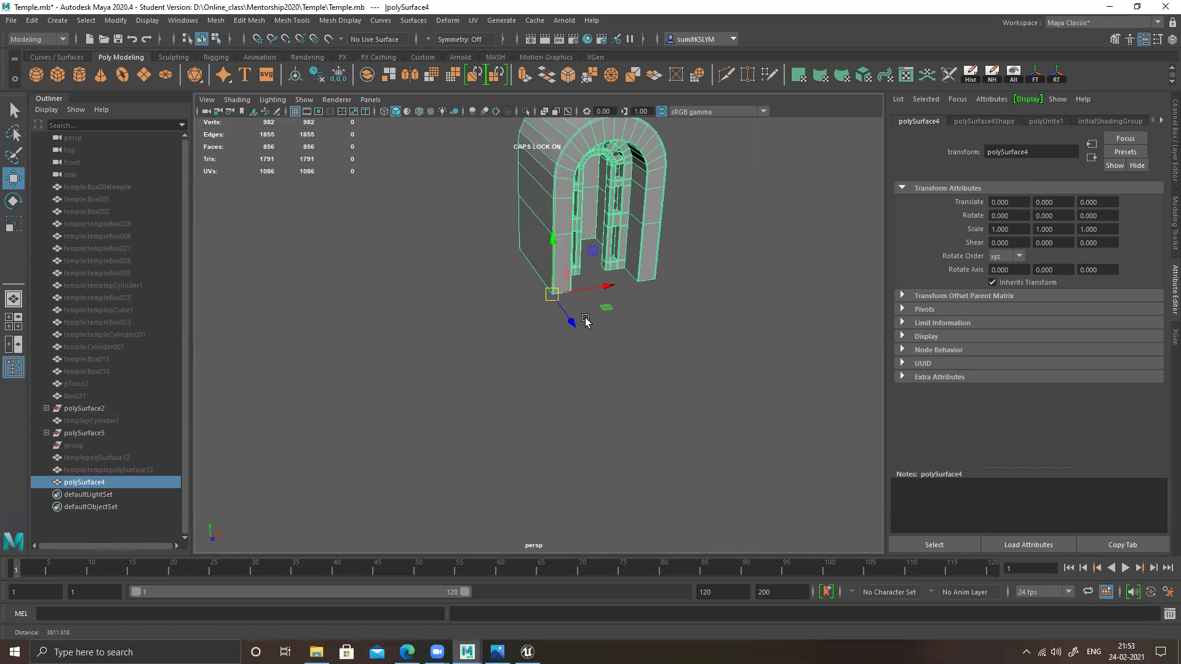
middle_click_drag(612, 337, 515, 342, "alt")
key("x")
left_click_drag(379, 302, 787, 350)
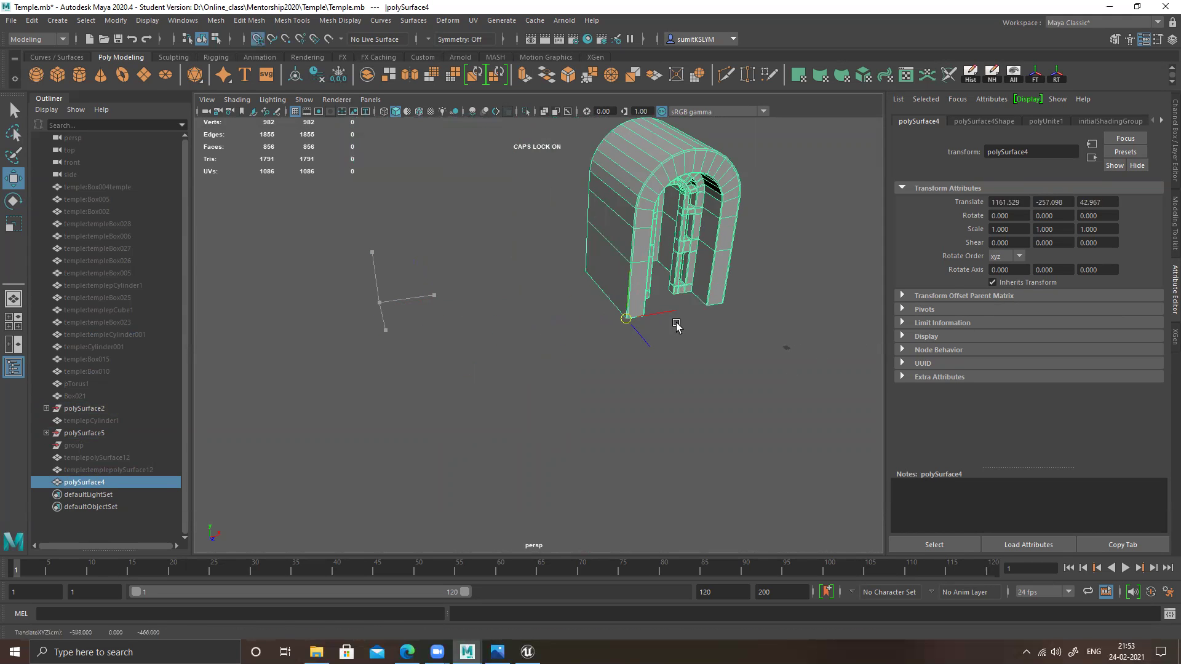
middle_click_drag(802, 352, 529, 322, "alt")
right_click_drag(528, 322, 751, 424, "alt")
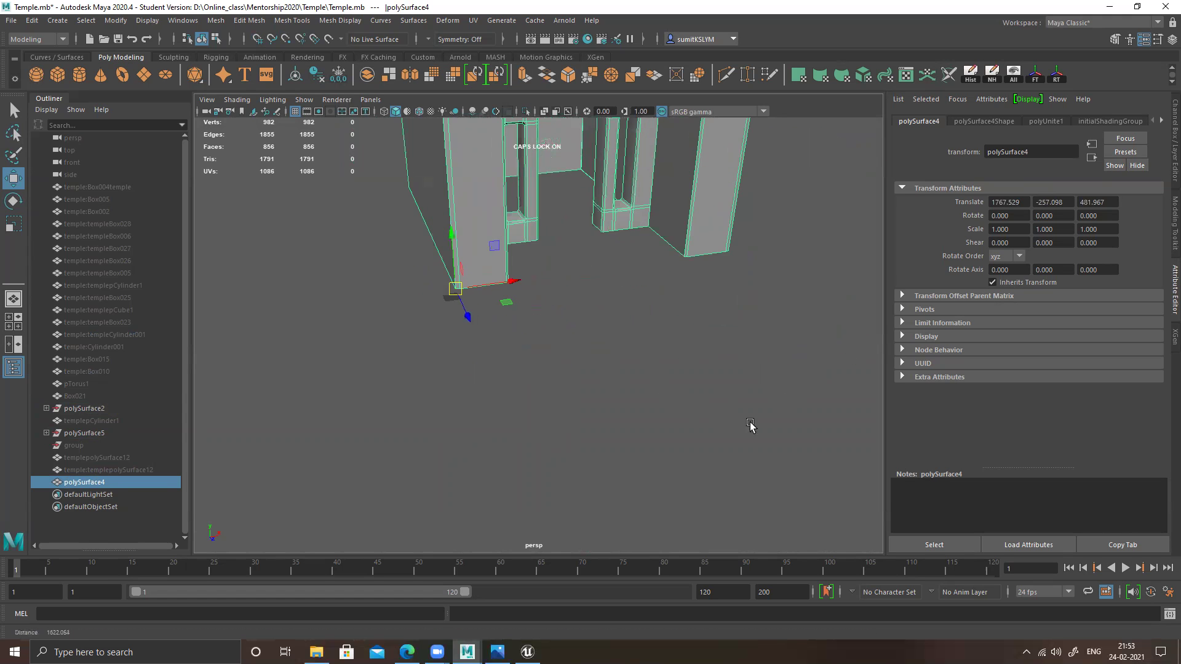
- Snap the pivot corner of the combined arch onto the centre of the world grid
middle_click_drag(492, 332, 599, 341, "alt")
right_click_drag(554, 319, 606, 348, "alt")
key("x")
left_click_drag(622, 258, 621, 290)
right_click_drag(619, 290, 671, 340, "alt")
right_click_drag(588, 346, 590, 326, "alt")
left_click_drag(590, 326, 612, 360, "alt")
key("x")
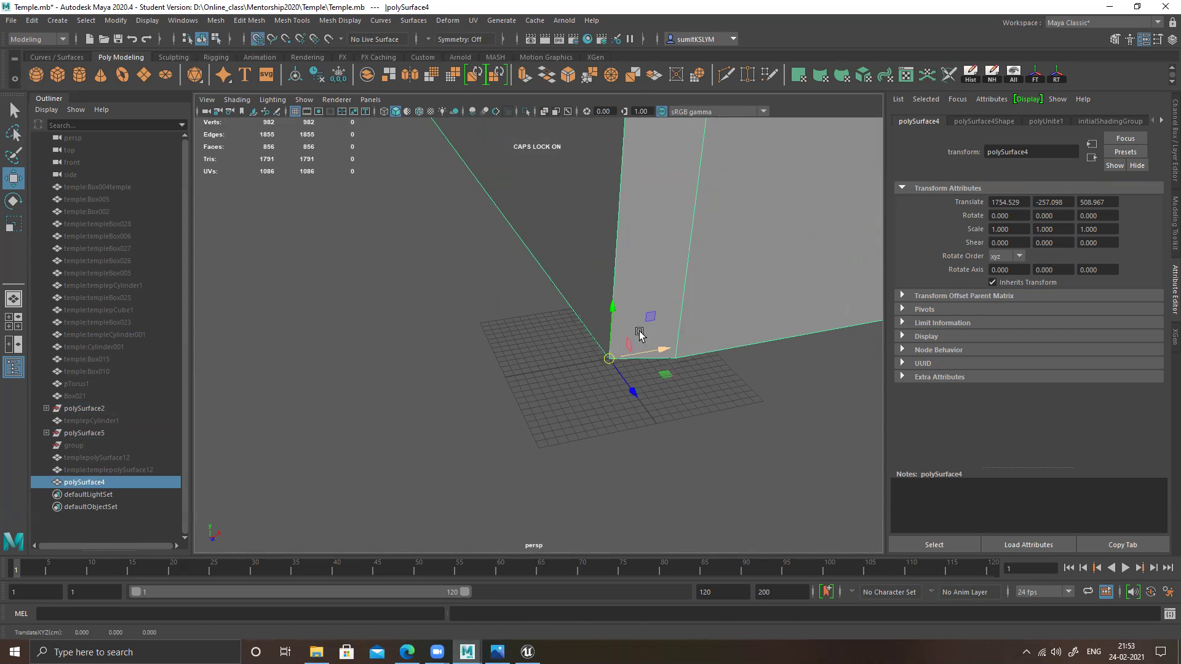
- Freeze the combined arch's transformations and delete the construction history on all objects
right_click_drag(649, 394, 479, 290, "alt")
left_click_drag(478, 292, 551, 285, "alt")
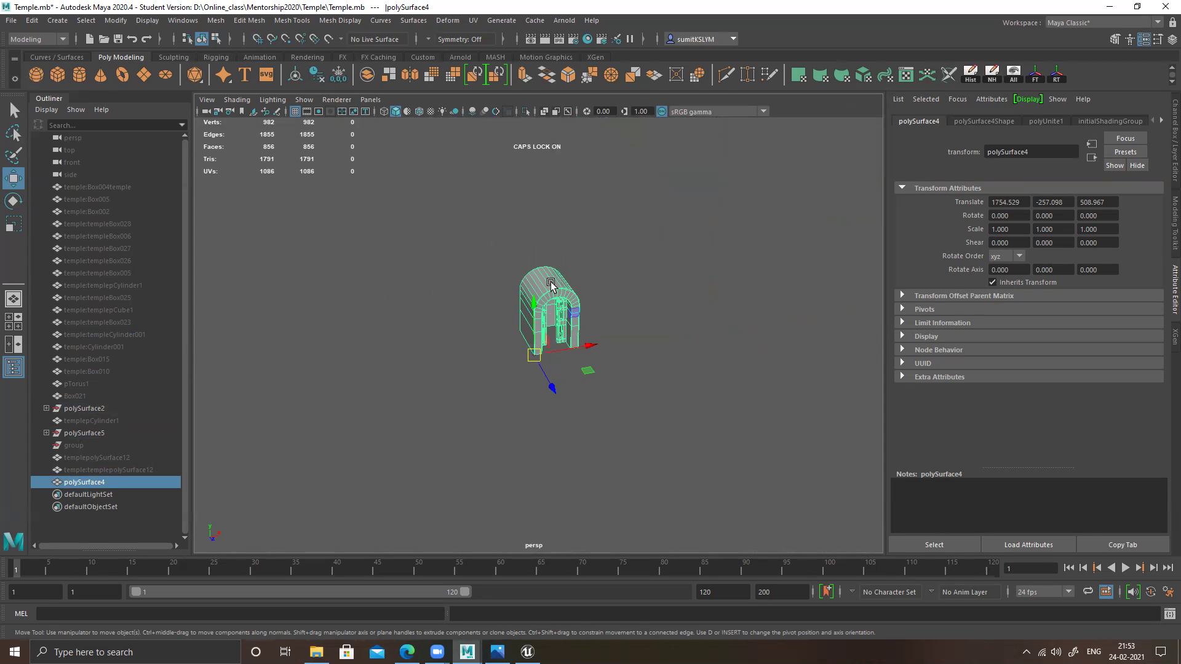
left_click(1056, 78)
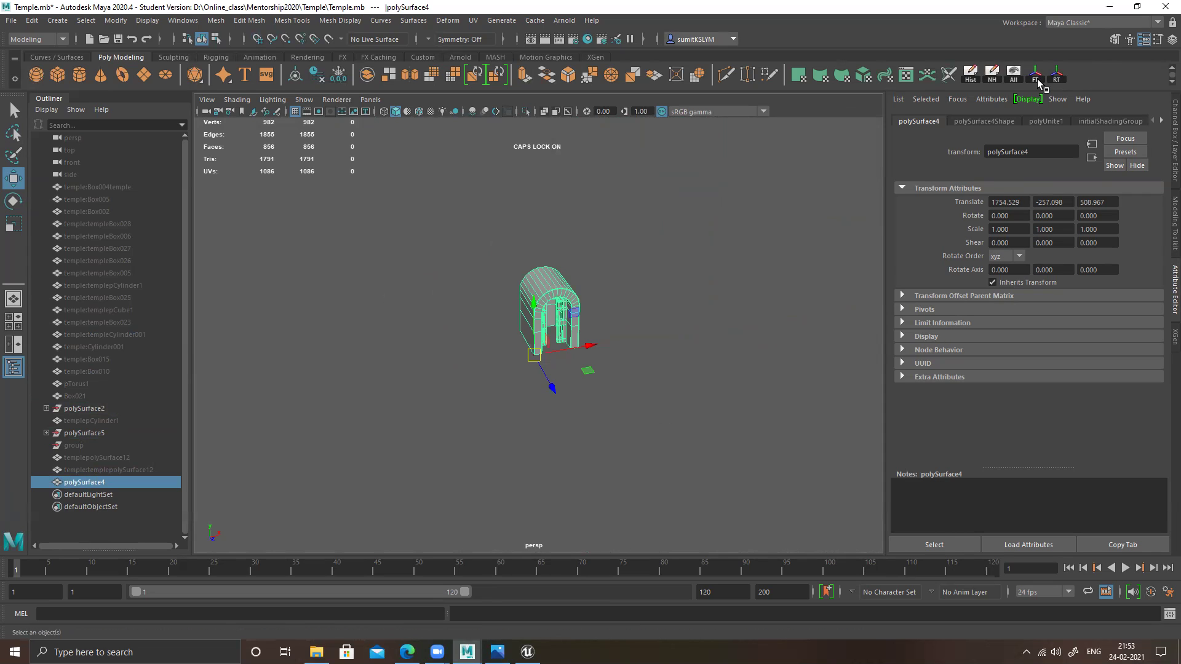
left_click(966, 76)
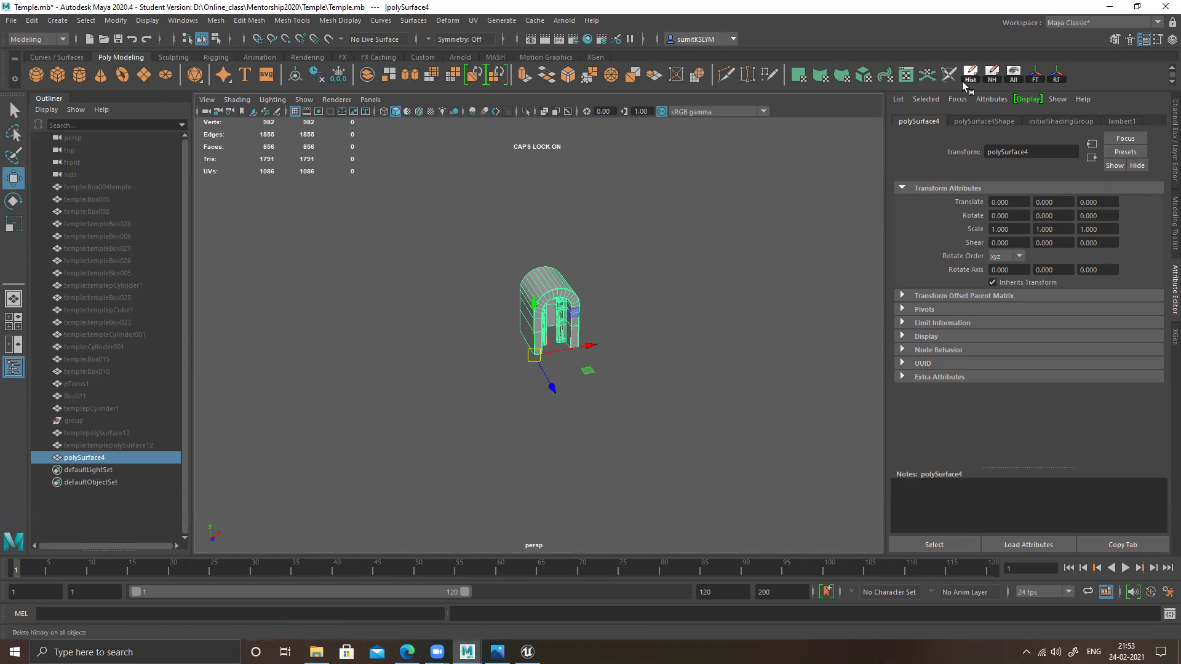
- Export the selected arch as an FBX file named Arch_02 into the "for unreal" folder
left_click(11, 21)
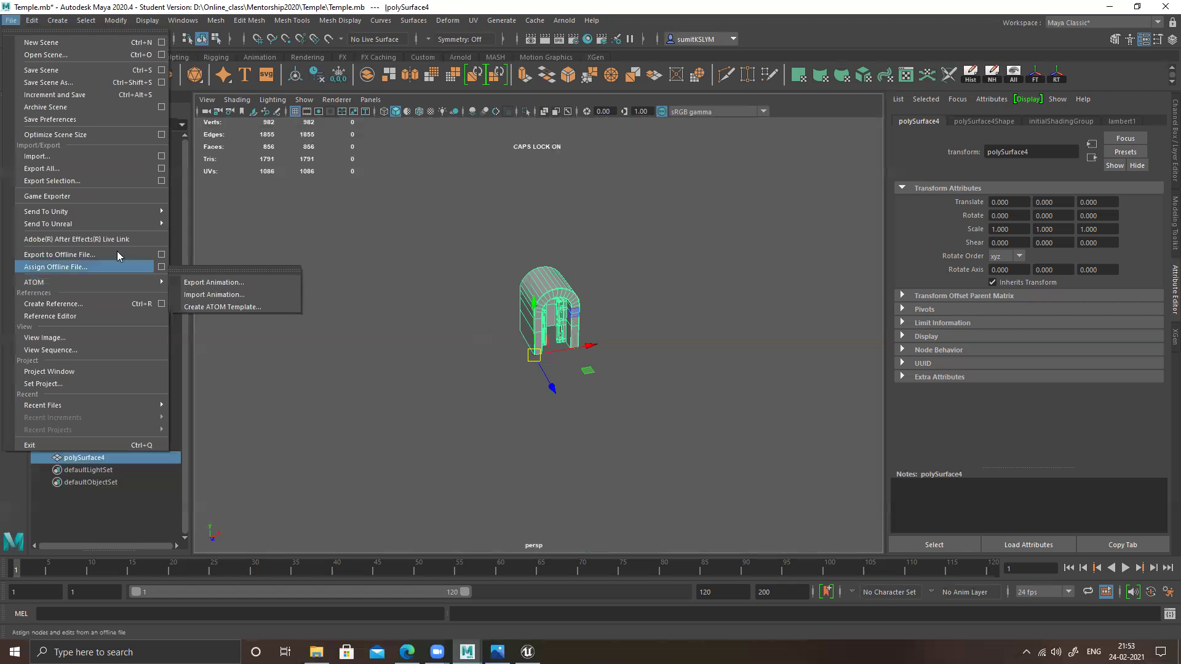
left_click(86, 182)
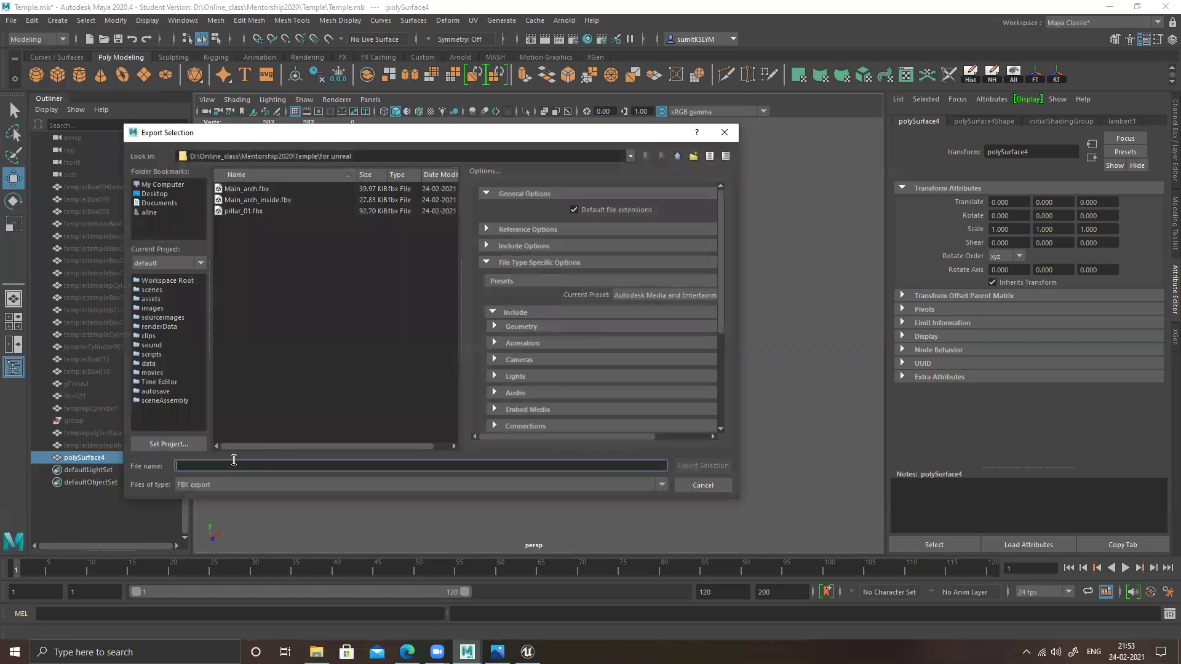
type("aRCH_02")
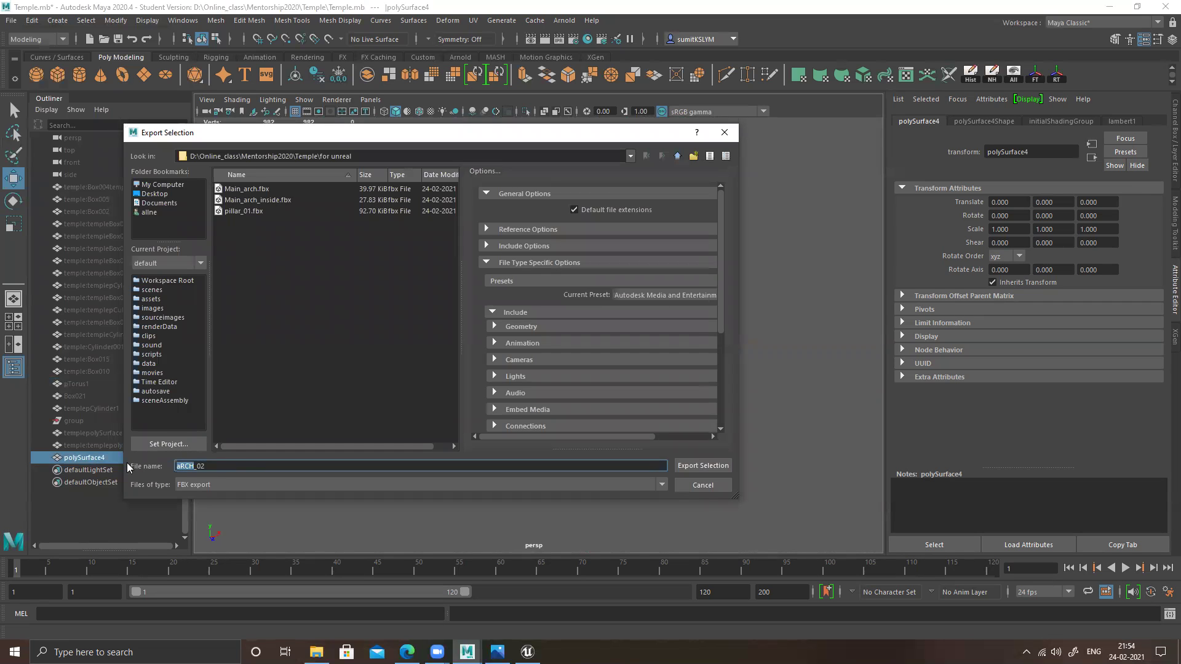
type("Arch")
left_click(677, 461)
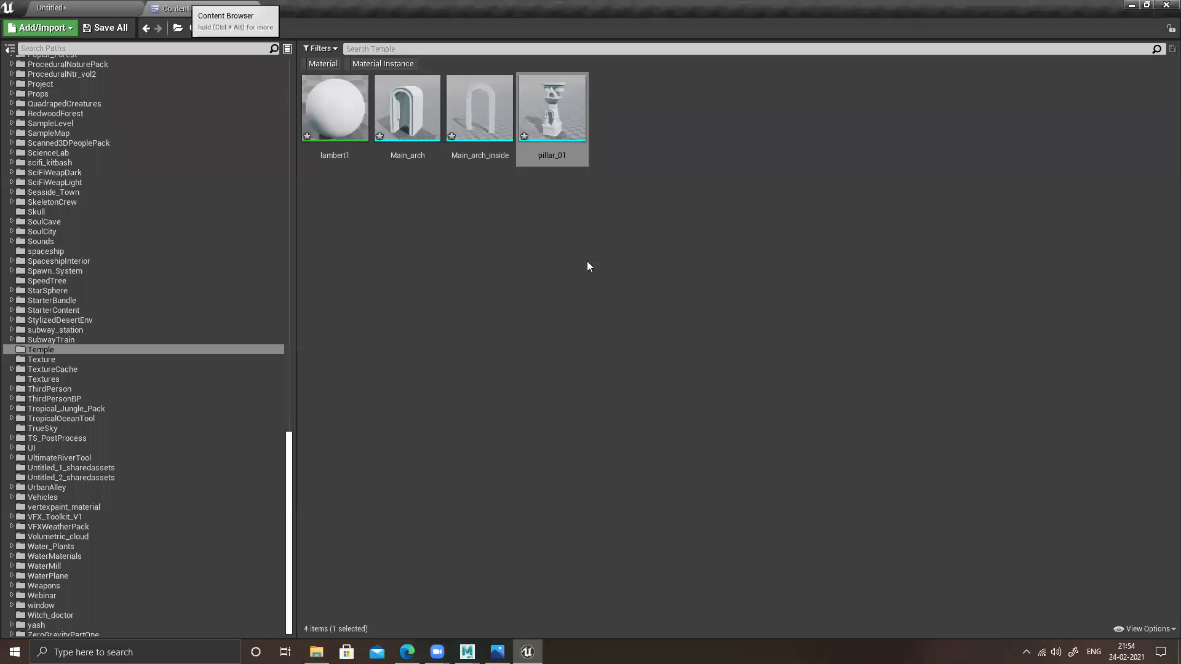
- In Unreal Engine, import the Arch_02 FBX into the Temple content folder with the default import options
right_click(586, 260)
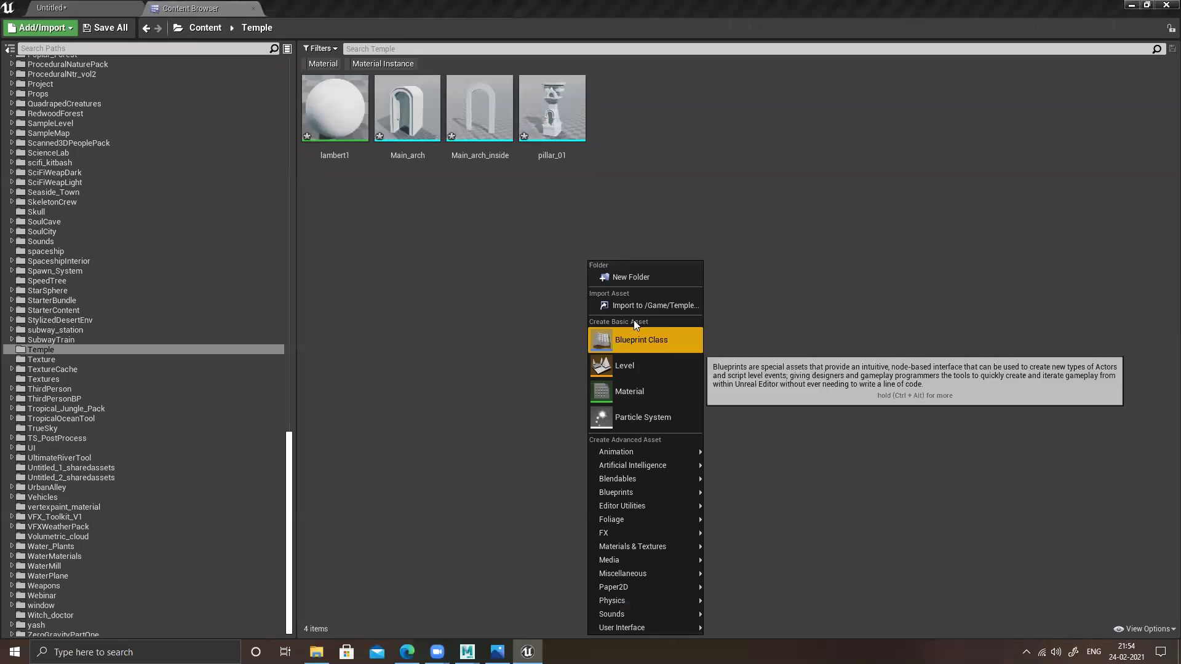
left_click(634, 304)
double_click(343, 133)
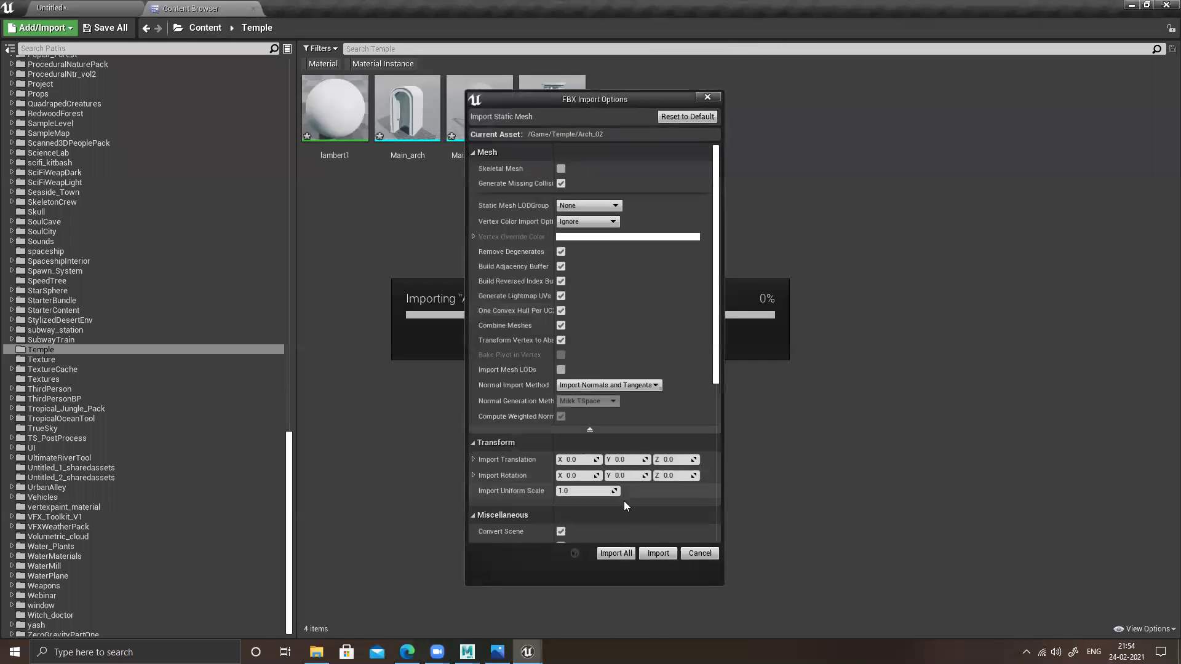
left_click(620, 552)
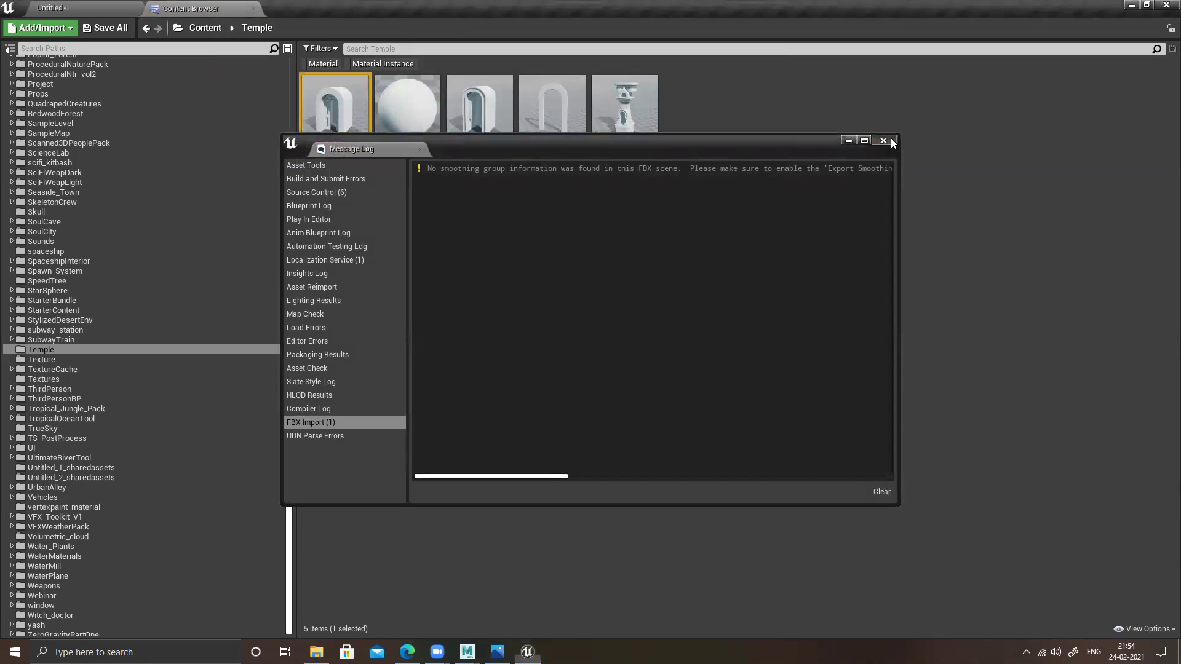
left_click(883, 140)
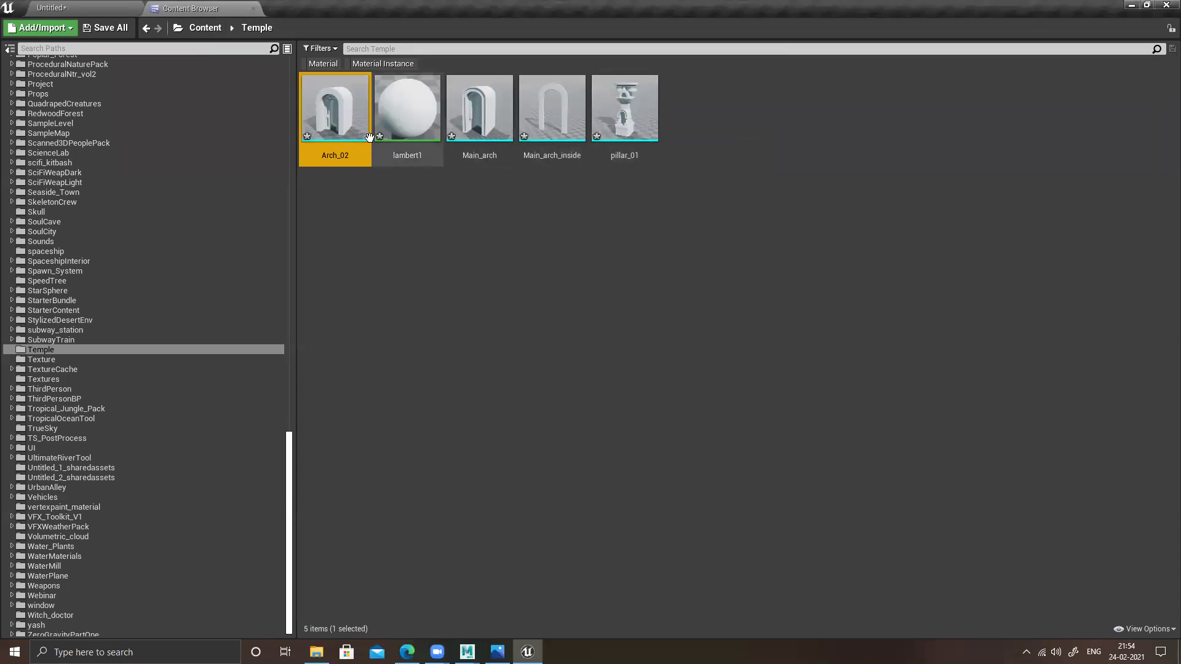
- Place the Arch_02 mesh in the level and reset its location to the world origin
mouse_move(339, 135)
left_click_drag(327, 123, 127, 56)
left_click_drag(472, 327, 474, 327)
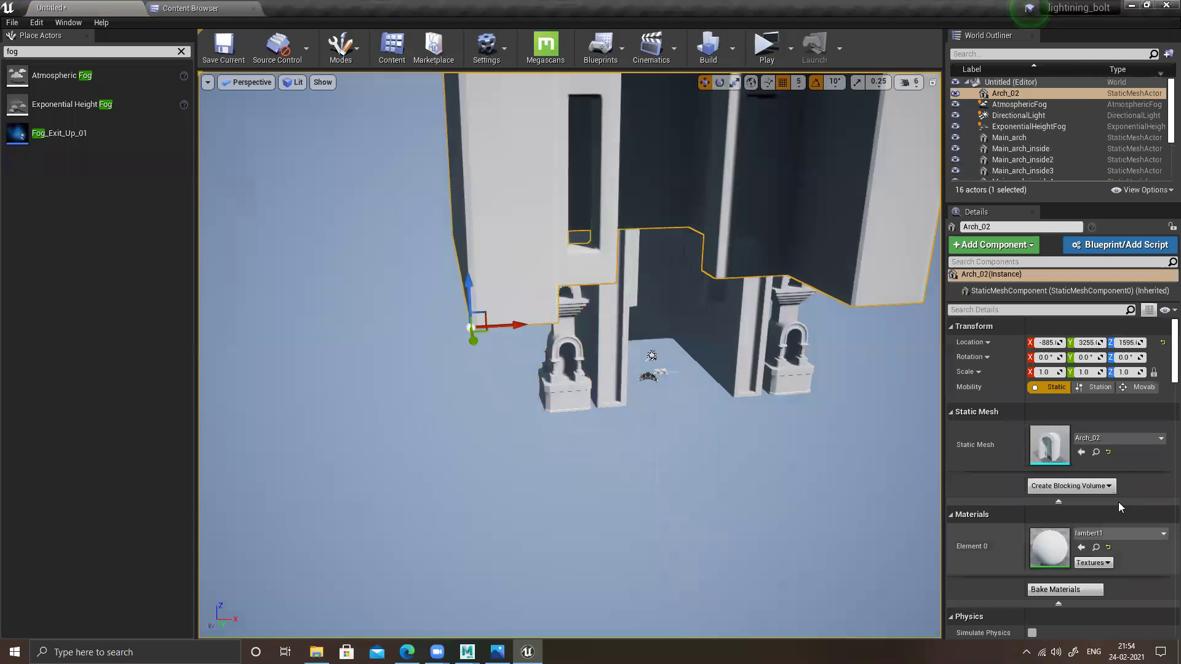
left_click(1162, 342)
- Slide the small arch along X to -875 so it stands against the outer side of the pillar beside the main arch
left_click_drag(606, 394, 522, 435, "alt")
left_click_drag(707, 422, 639, 419, "alt")
scroll(653, 422, "up", 4)
right_click_drag(639, 418, 529, 425, "alt")
mouse_move(605, 443)
left_mouse_down("alt")
mouse_move(646, 468)
mouse_move(605, 462)
mouse_move(616, 451)
left_mouse_up("alt")
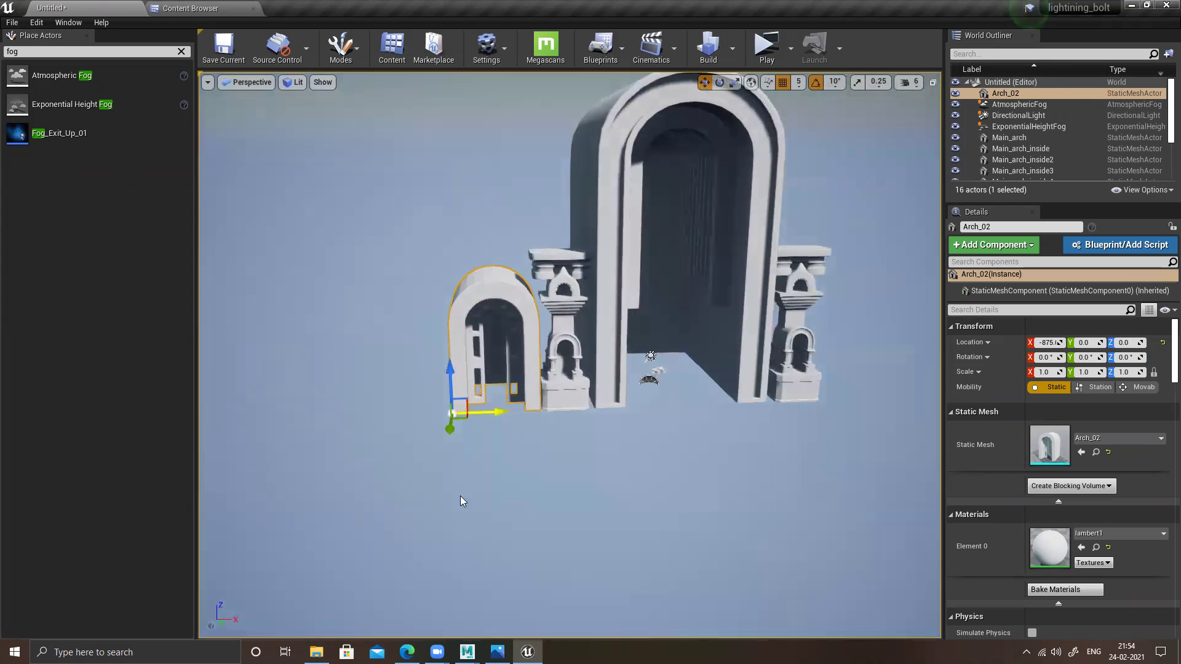
left_click_drag(460, 496, 492, 373, "alt")
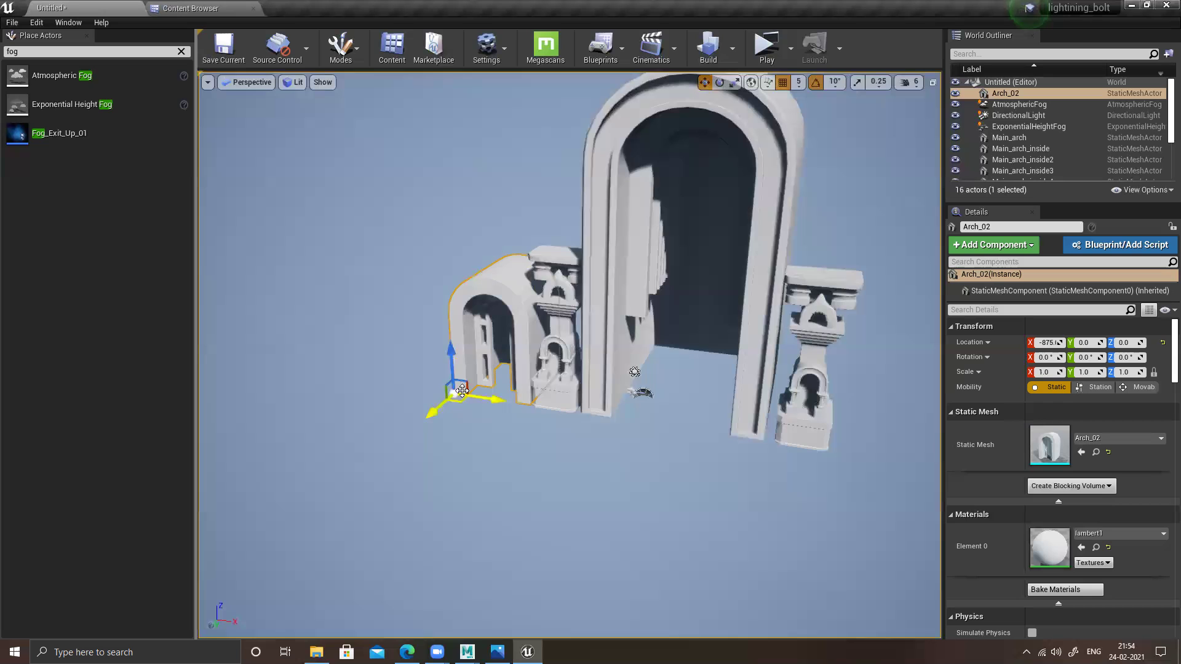
- Duplicate the pillar beside the small arch and place the copy against the arch's outer side at X -1175
left_click_drag(641, 427, 447, 408, "alt")
left_click(573, 334)
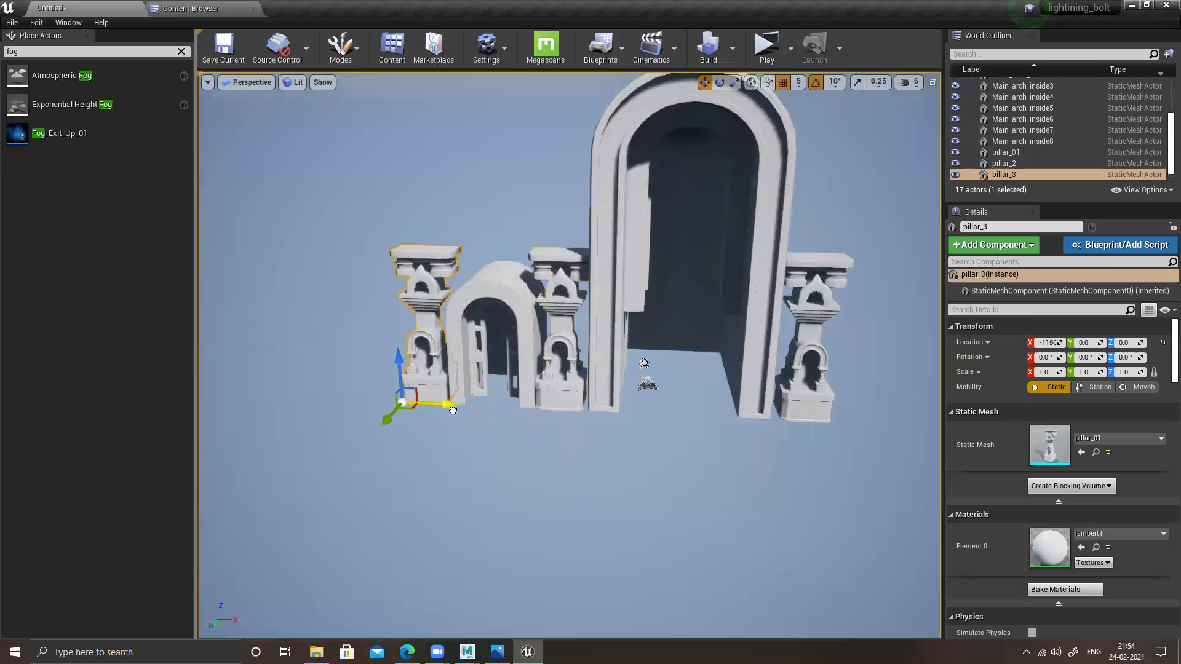
left_click_drag(512, 441, 541, 420, "alt")
scroll(508, 421, "up", 5)
left_click_drag(478, 490, 479, 491)
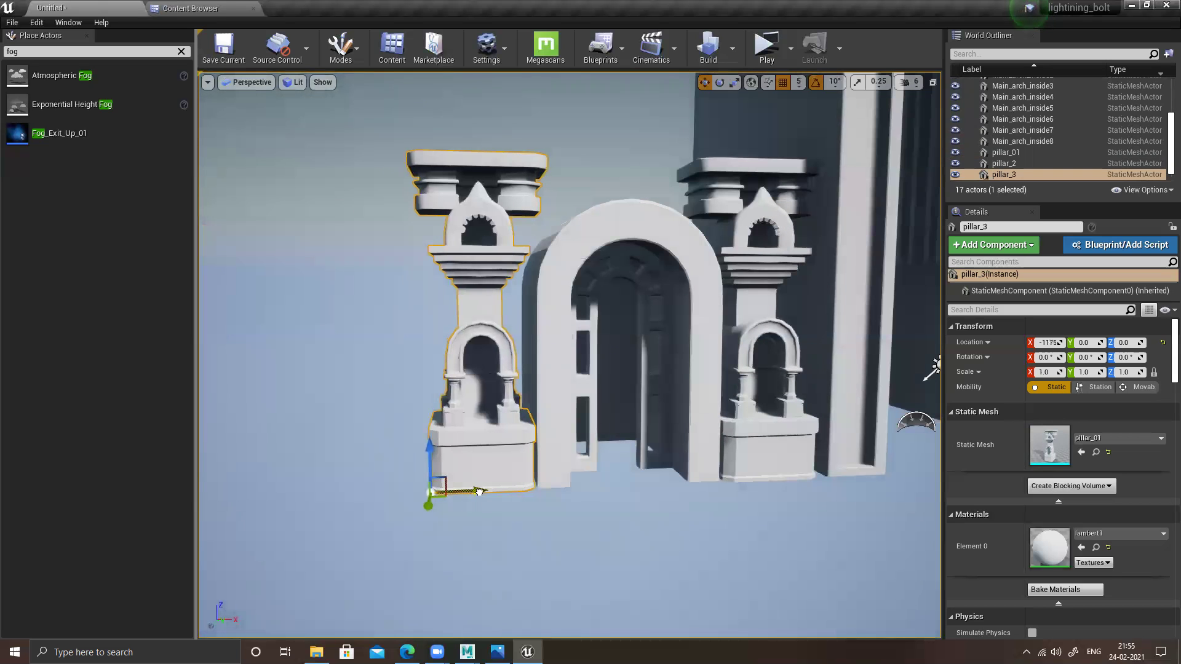
- Examine the arch and pillar layout from several angles and compare it with the temple reference image
scroll(693, 519, "down", 5)
mouse_move(693, 519)
left_mouse_down("alt")
mouse_move(757, 535)
mouse_move(615, 492)
mouse_move(627, 424)
mouse_move(692, 523)
left_mouse_up("alt")
middle_click_drag(691, 522, 657, 523, "alt")
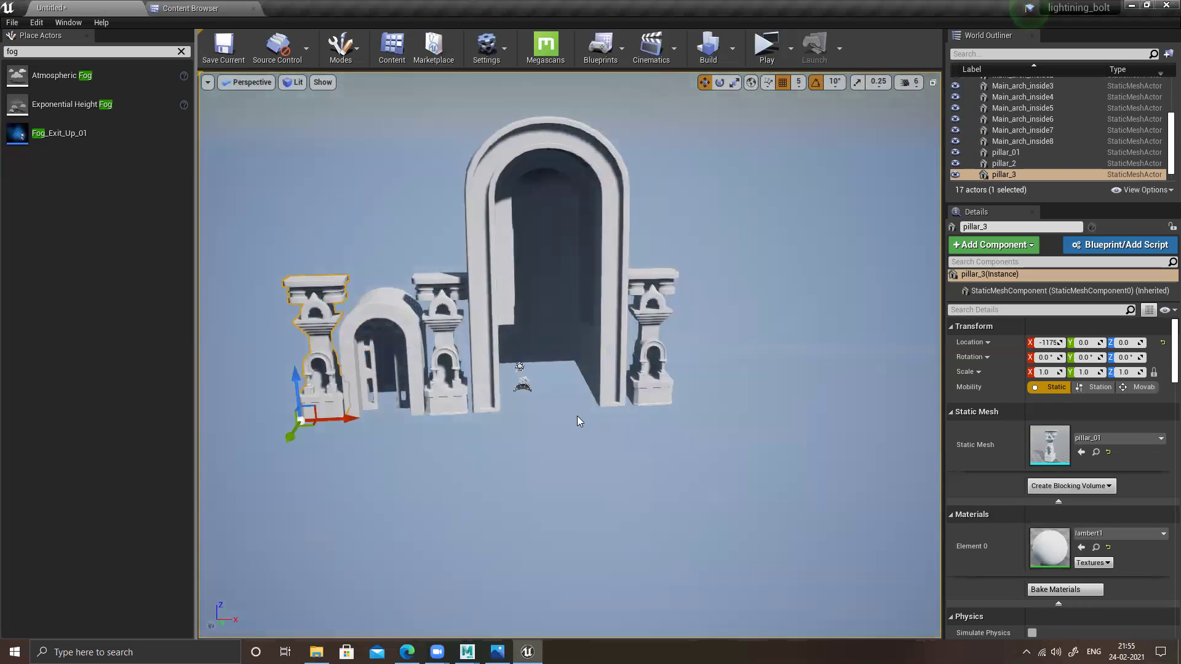
left_click_drag(448, 400, 500, 389, "alt")
left_click_drag(549, 437, 653, 463, "alt")
key("alt+Tab")
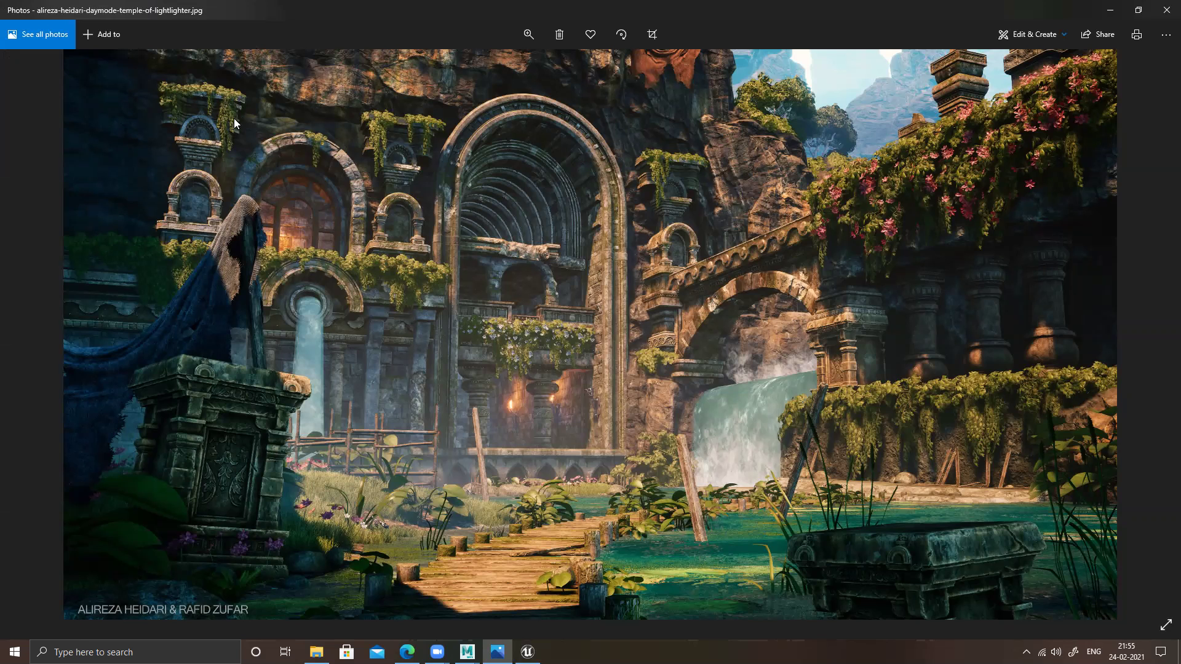
left_click(1109, 12)
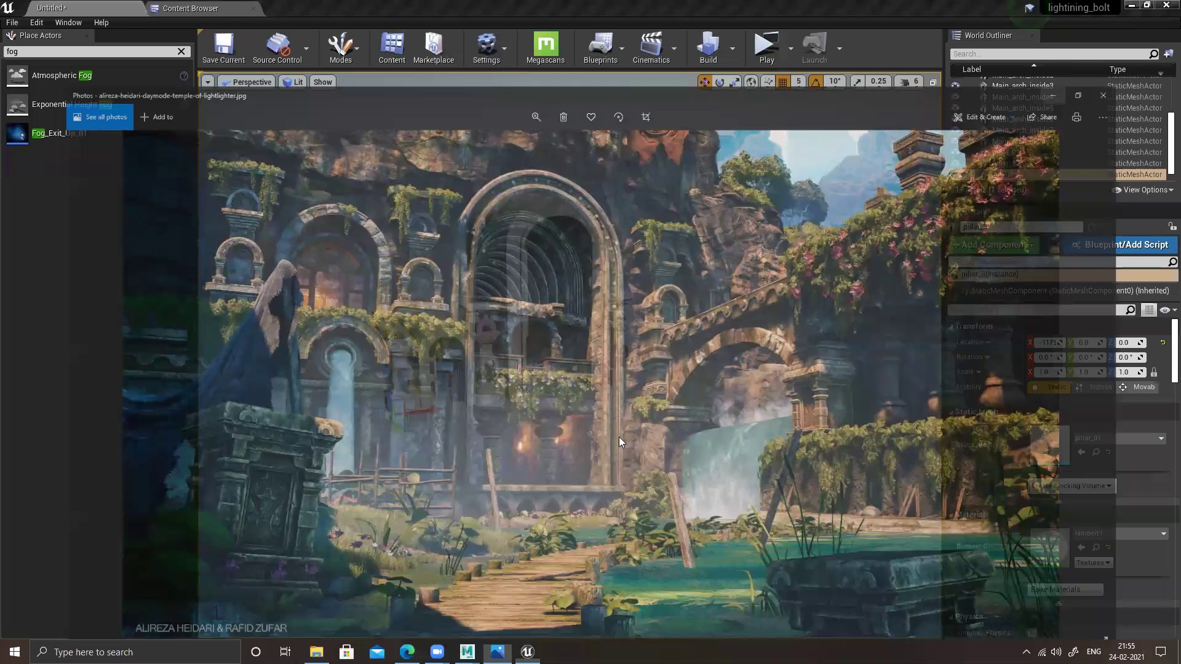
- Save the level under the name Temple in the Temple content folder
key("ctrl+s")
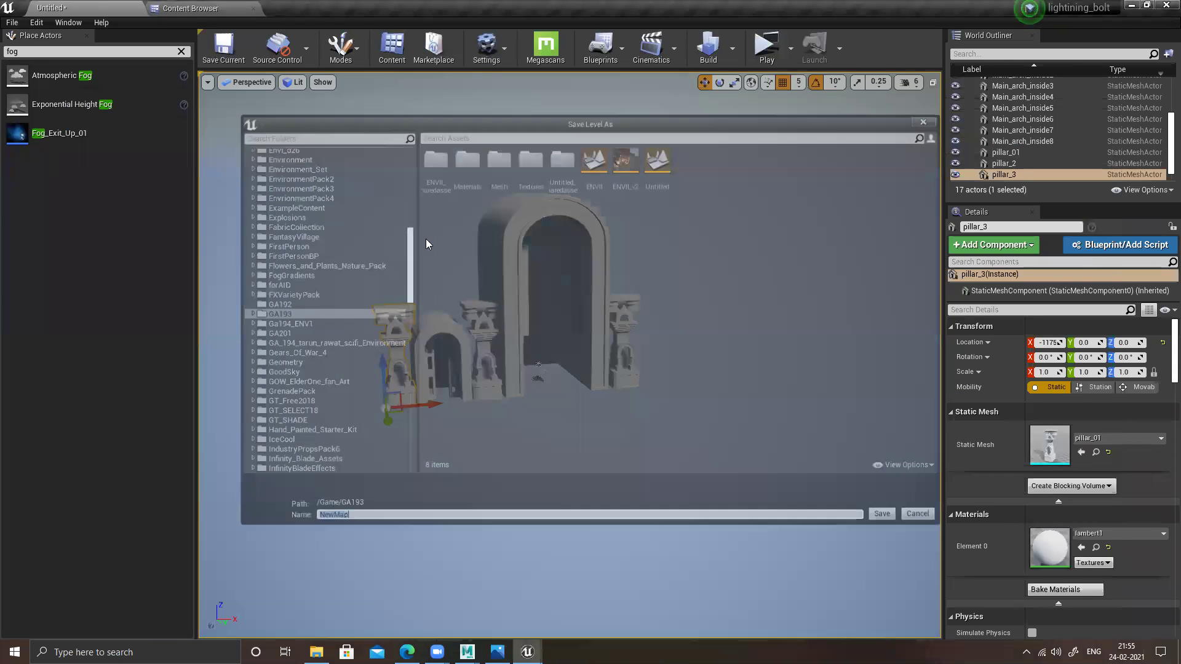
left_click_drag(411, 240, 410, 411)
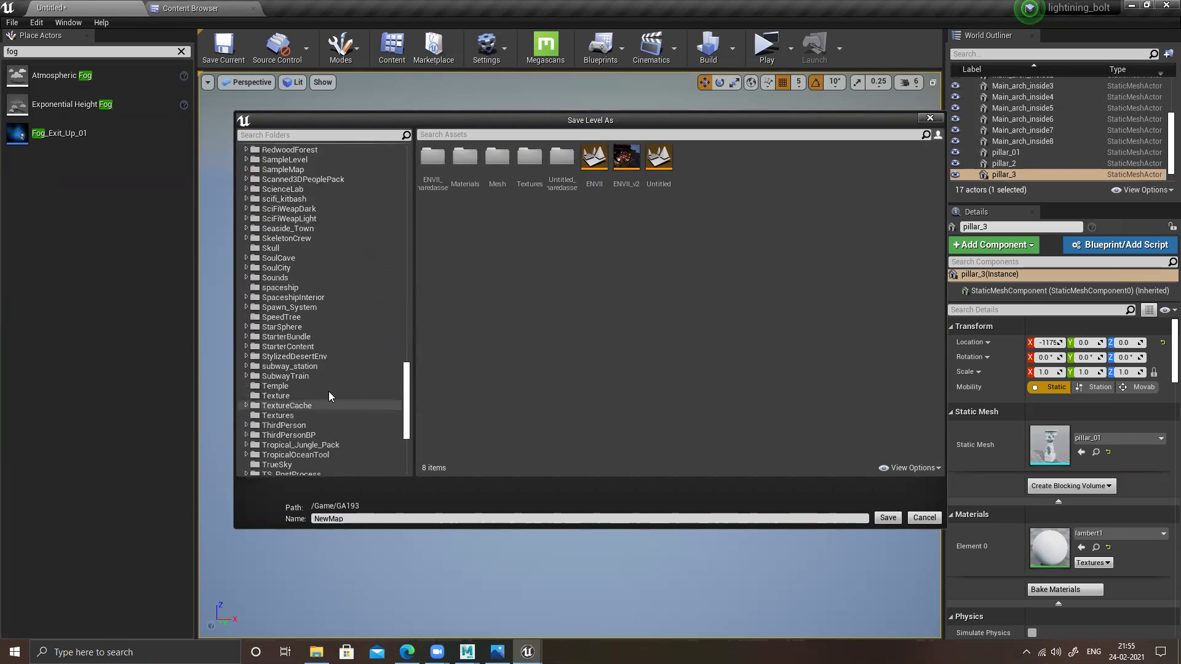
left_click(330, 386)
left_click(357, 518)
type("T")
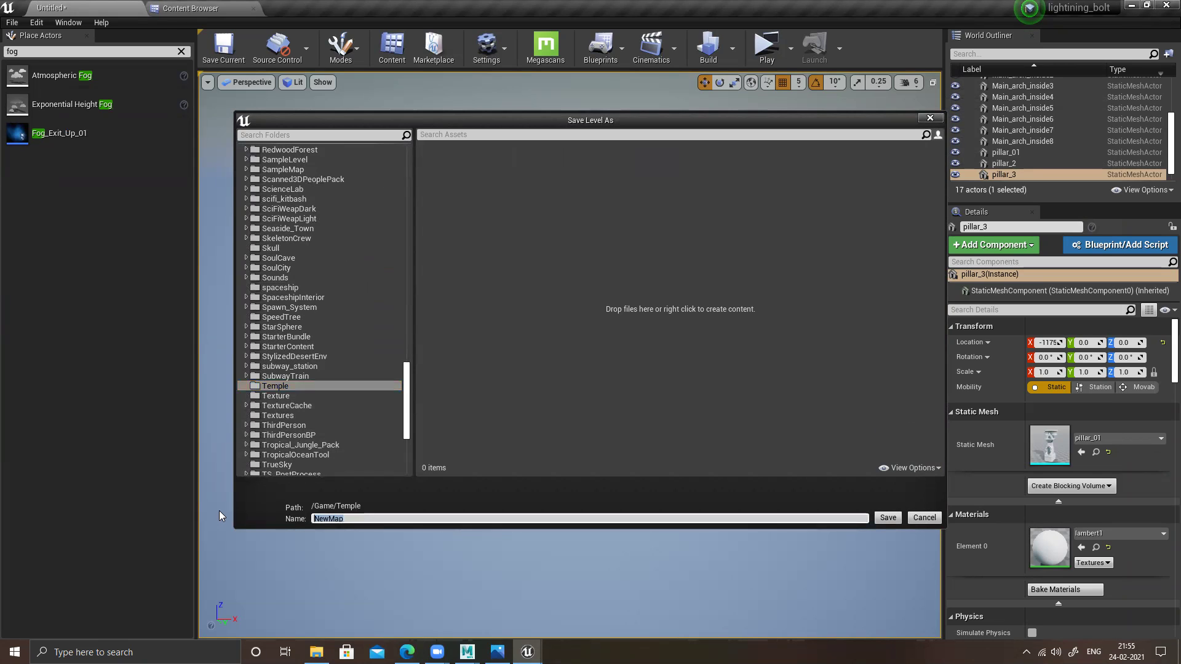
type("emple")
key("Return")
- Save all modified content, overwriting the Temple level in the Temple folder, and return to the level viewport
left_click(161, 12)
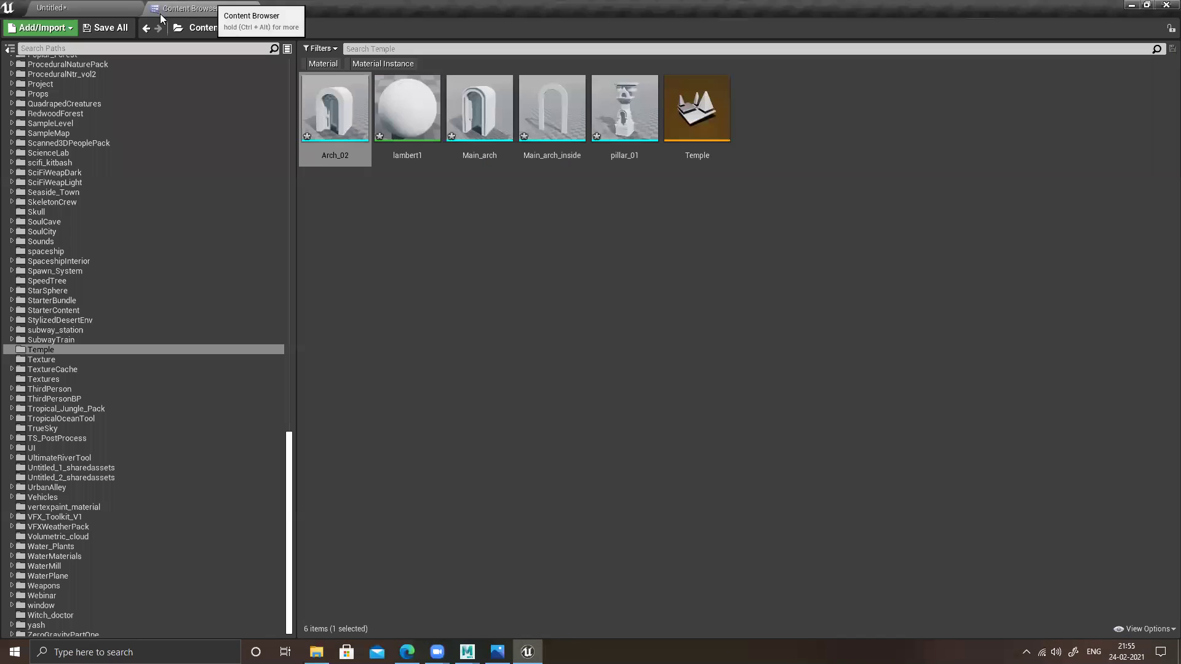
left_click(103, 29)
left_click(700, 438)
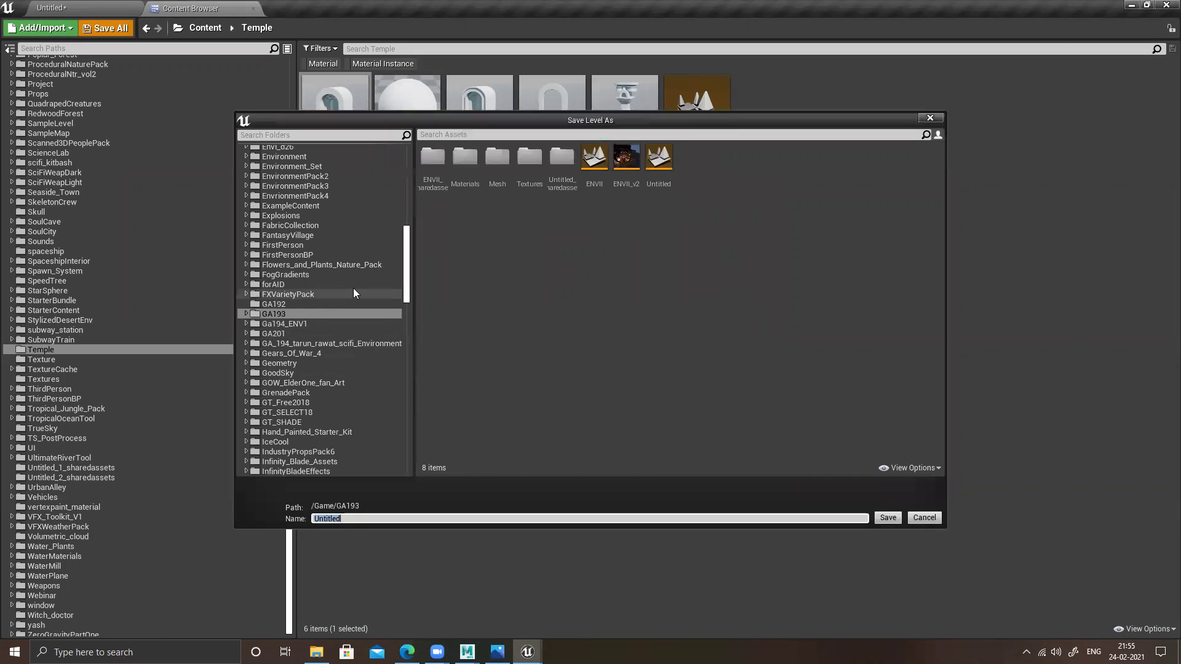
left_click_drag(406, 278, 406, 455)
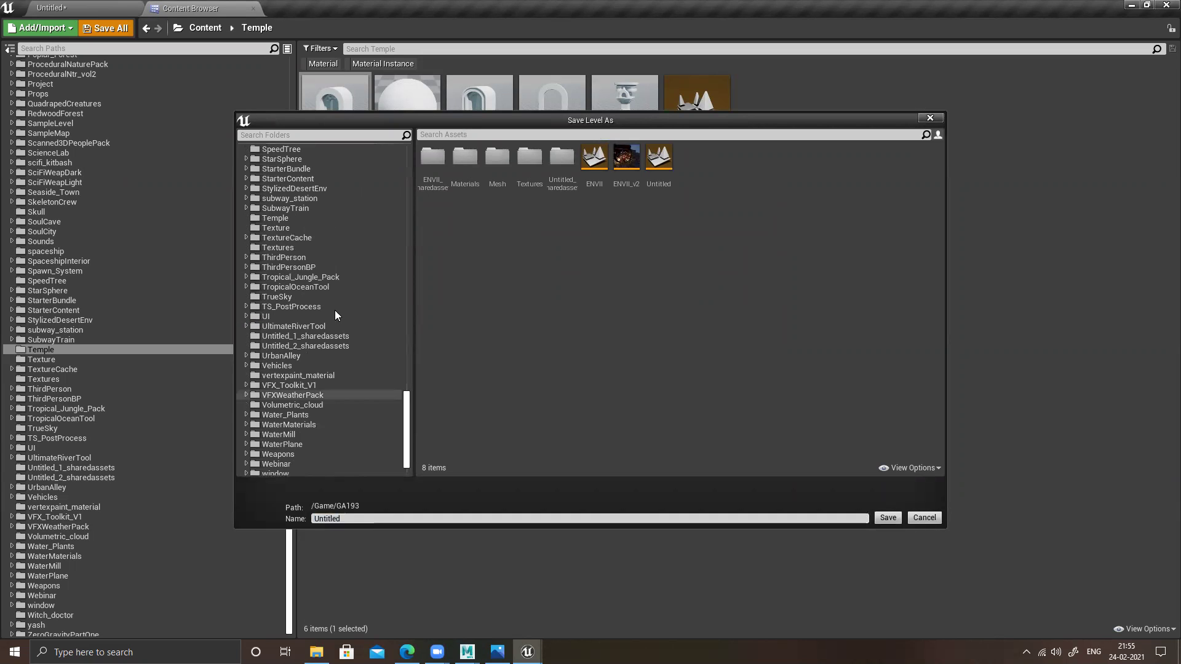
left_click(282, 219)
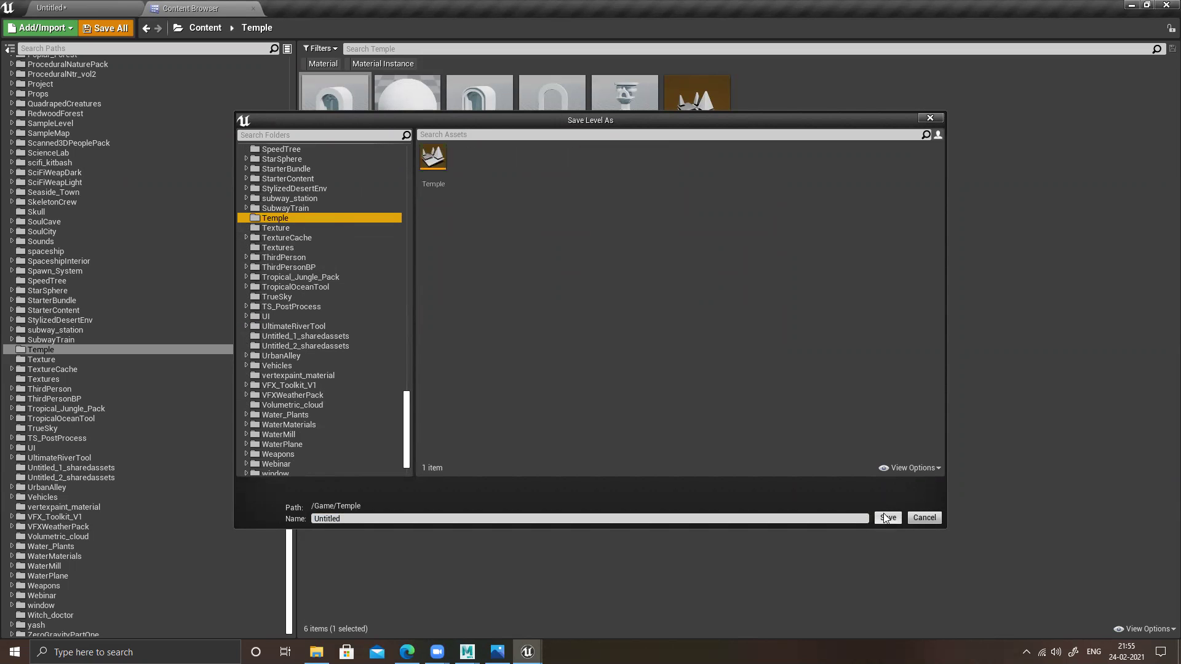
double_click(433, 161)
left_click(628, 354)
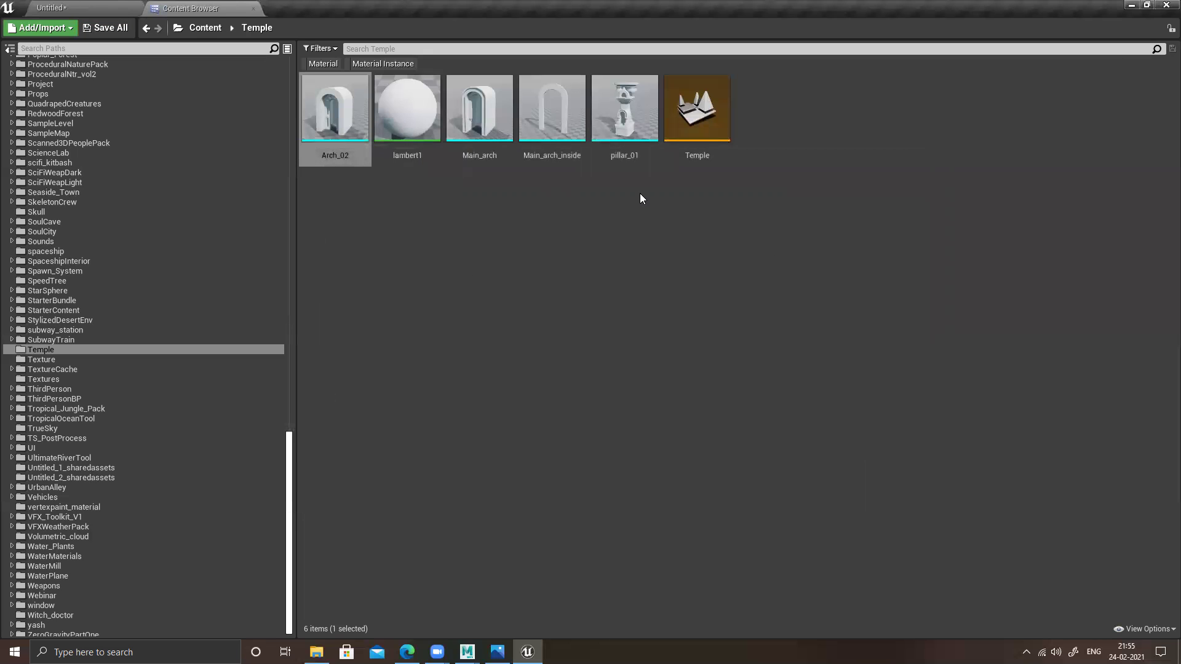
left_click(96, 8)
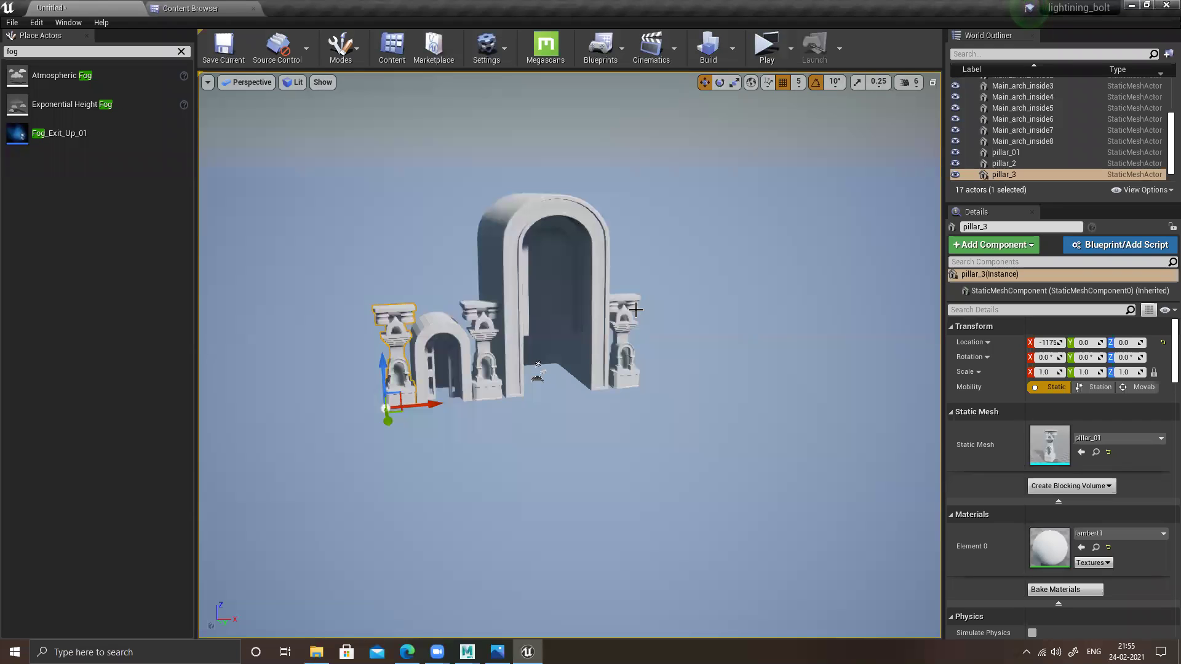
- Minimize Unreal Engine and launch Quixel Bridge from the desktop
left_click(136, 652)
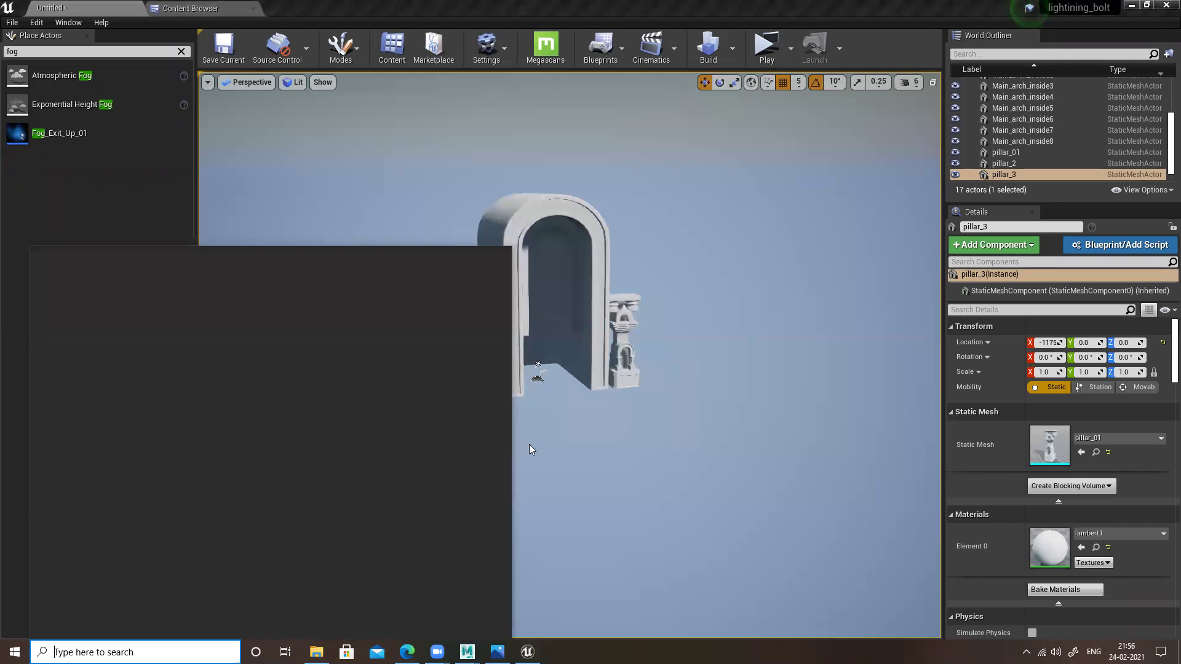
left_click(1131, 5)
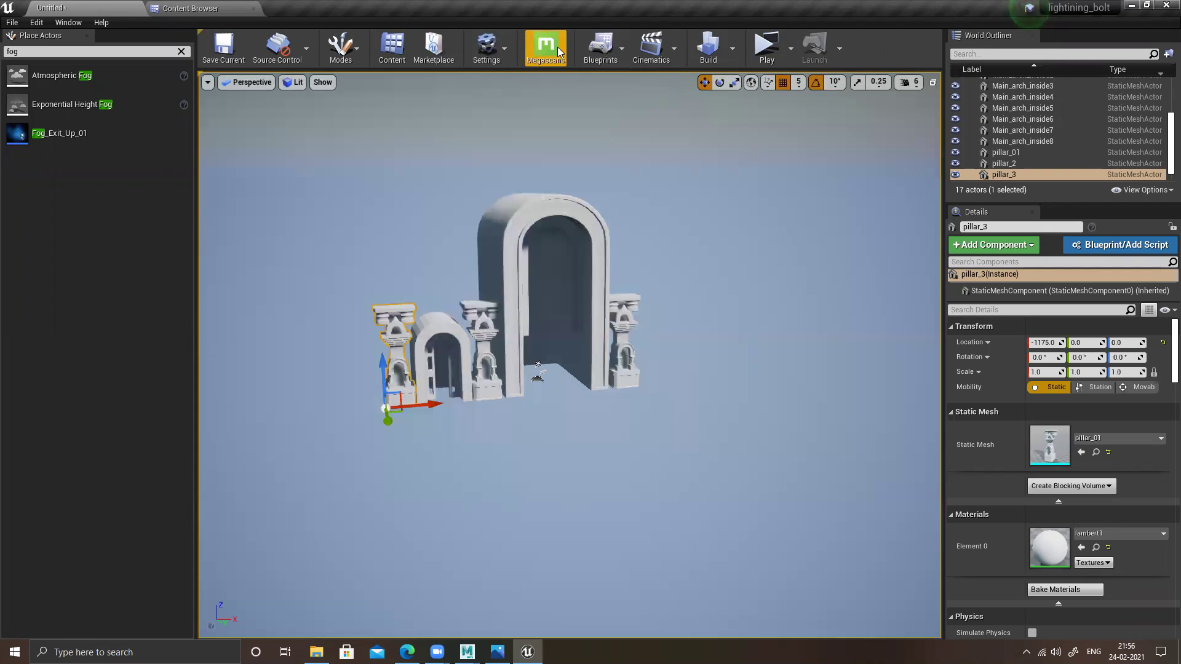
left_click(1130, 6)
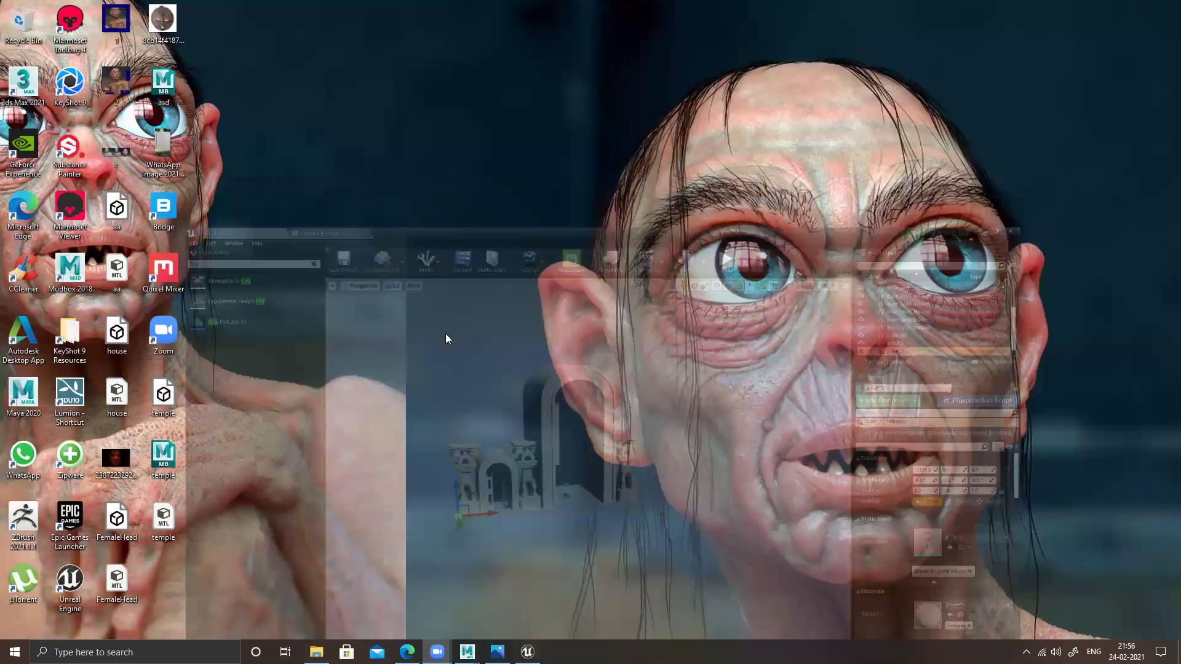
double_click(165, 210)
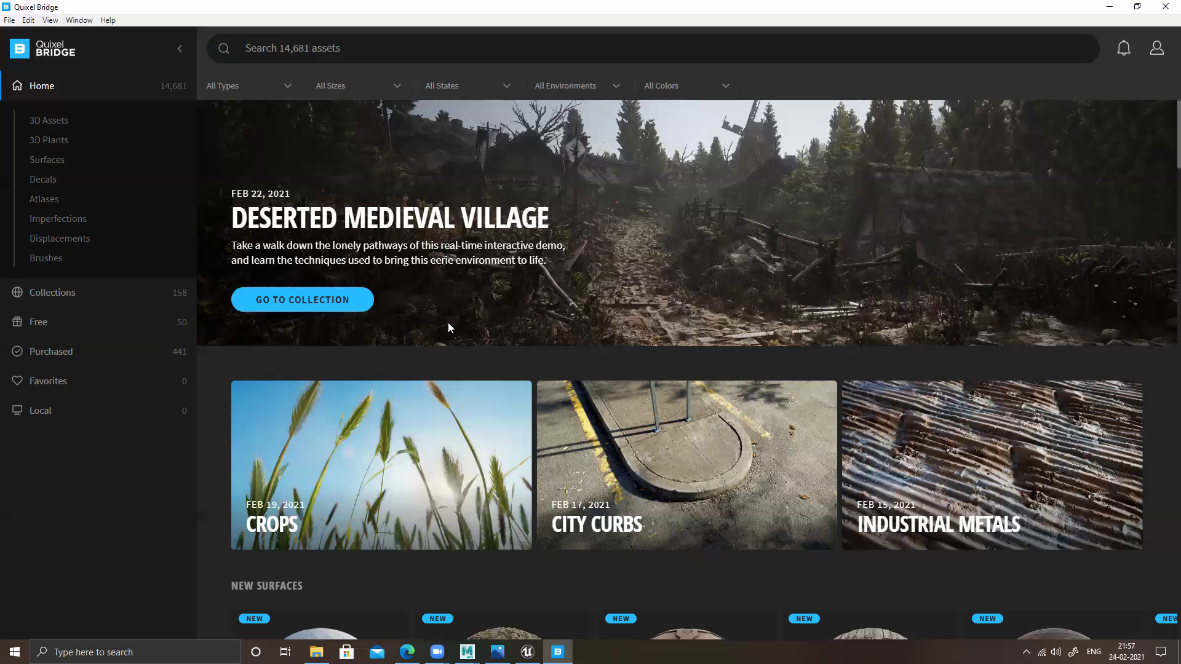
- Review the reference sheet of assets used to lay out the level, and return to Quixel Bridge
left_click(1118, 7)
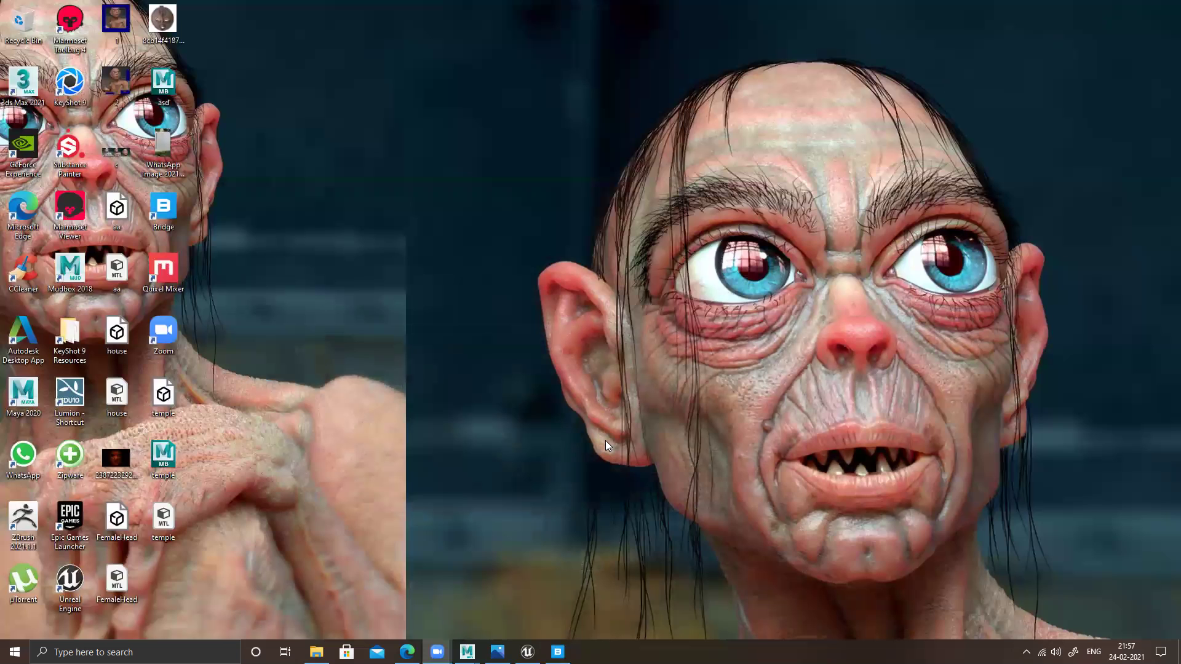
key("alt+Tab")
key("Right")
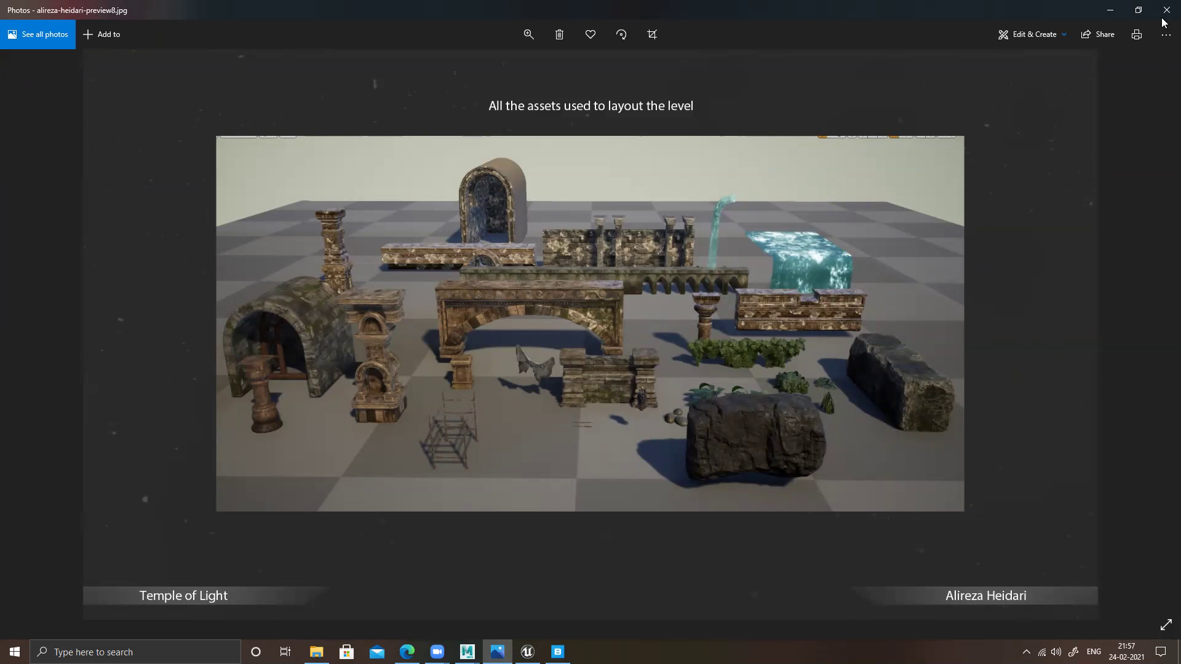
left_click(1110, 9)
left_click(557, 651)
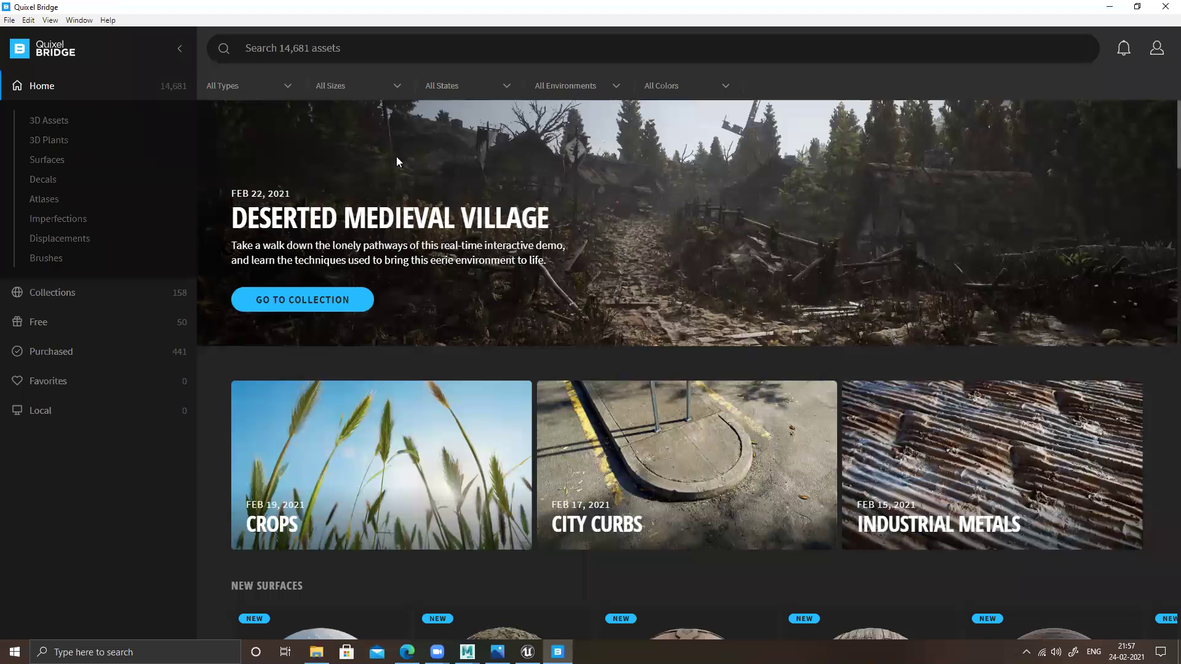
- Browse the 3D asset library and open the Rock category under Nature
left_click(54, 123)
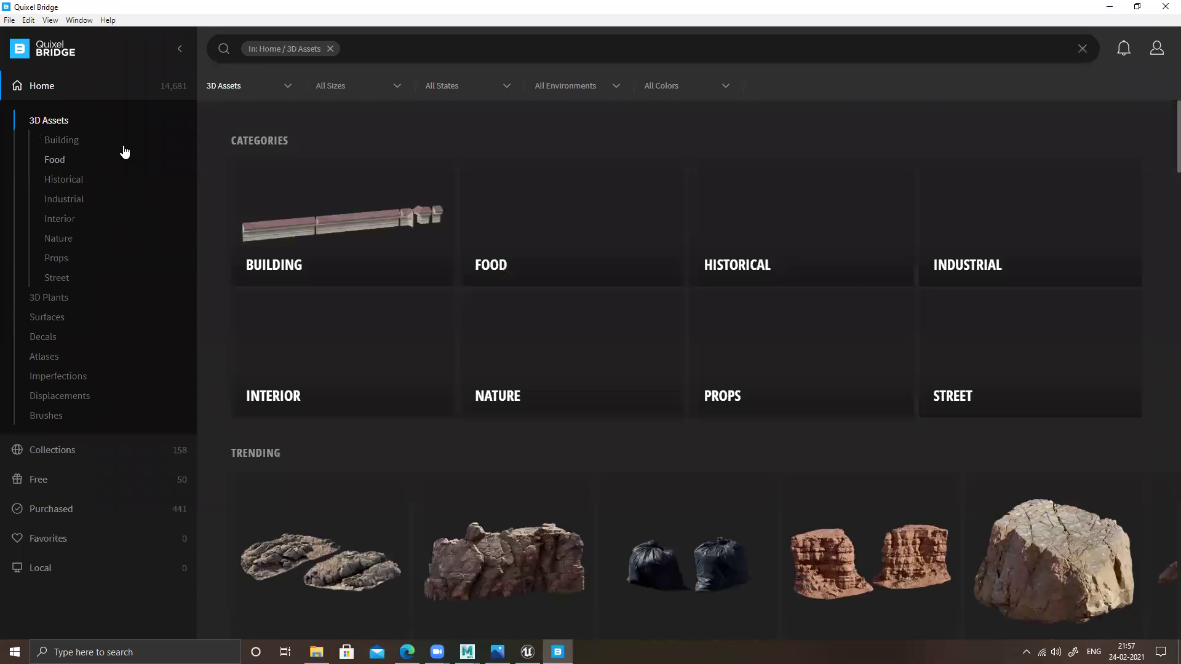
scroll(681, 470, "down", 2)
scroll(842, 448, "up", 2)
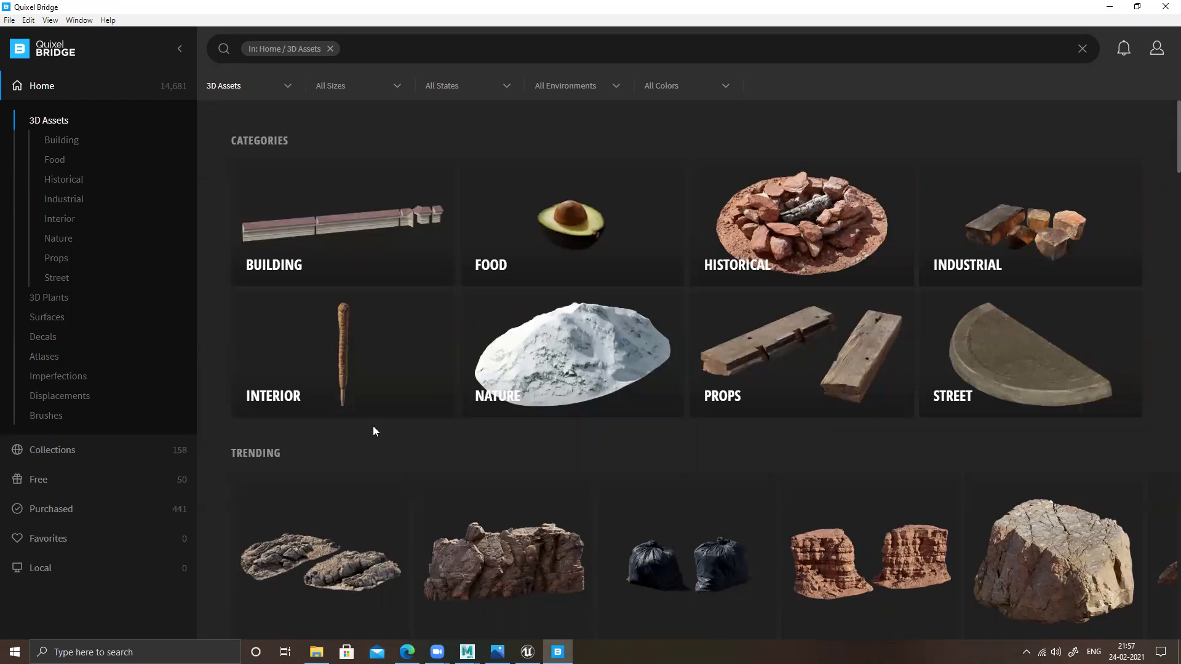
scroll(372, 425, "down", 3)
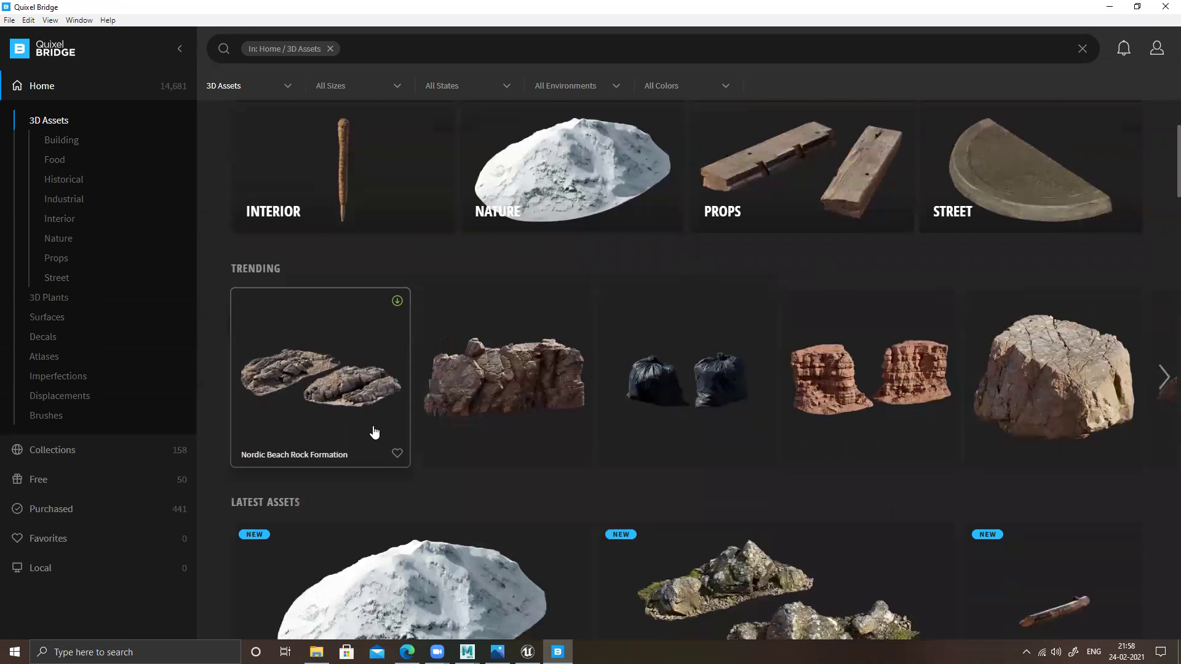
scroll(374, 432, "up", 3)
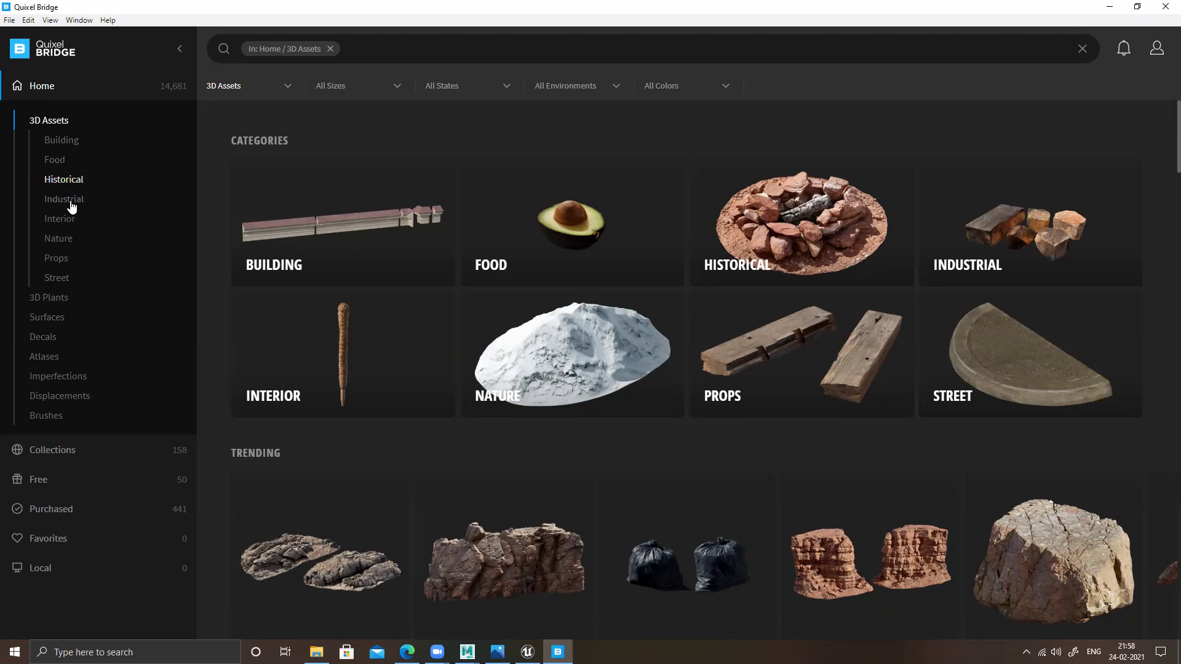
left_click(59, 238)
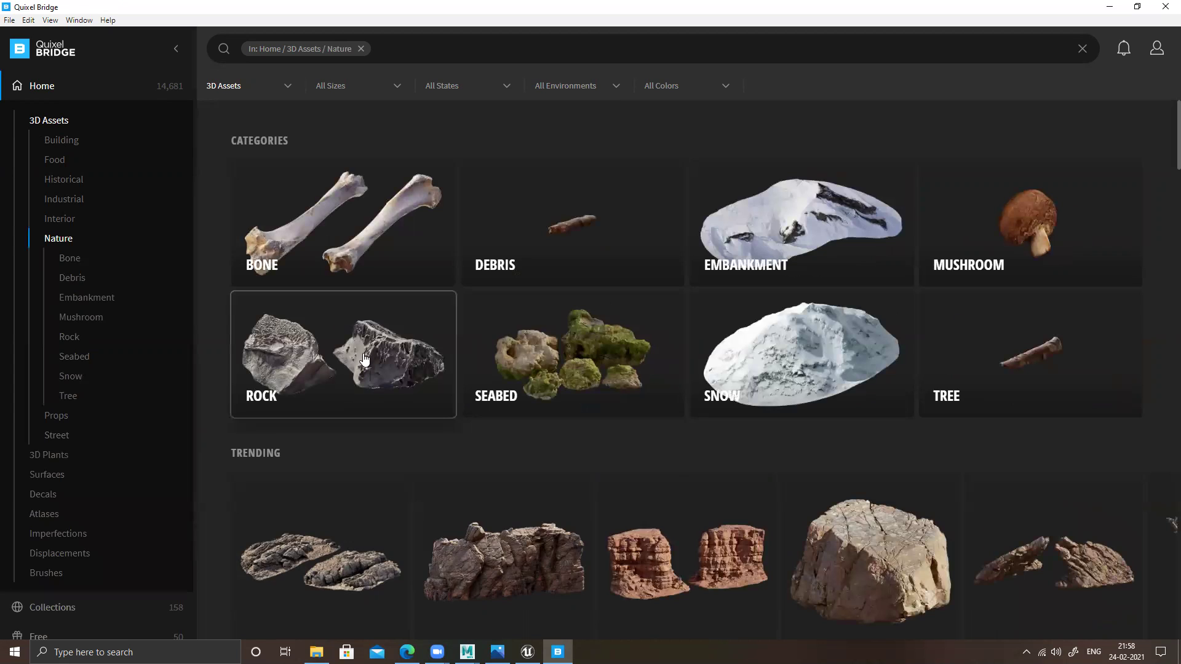
left_click(455, 408)
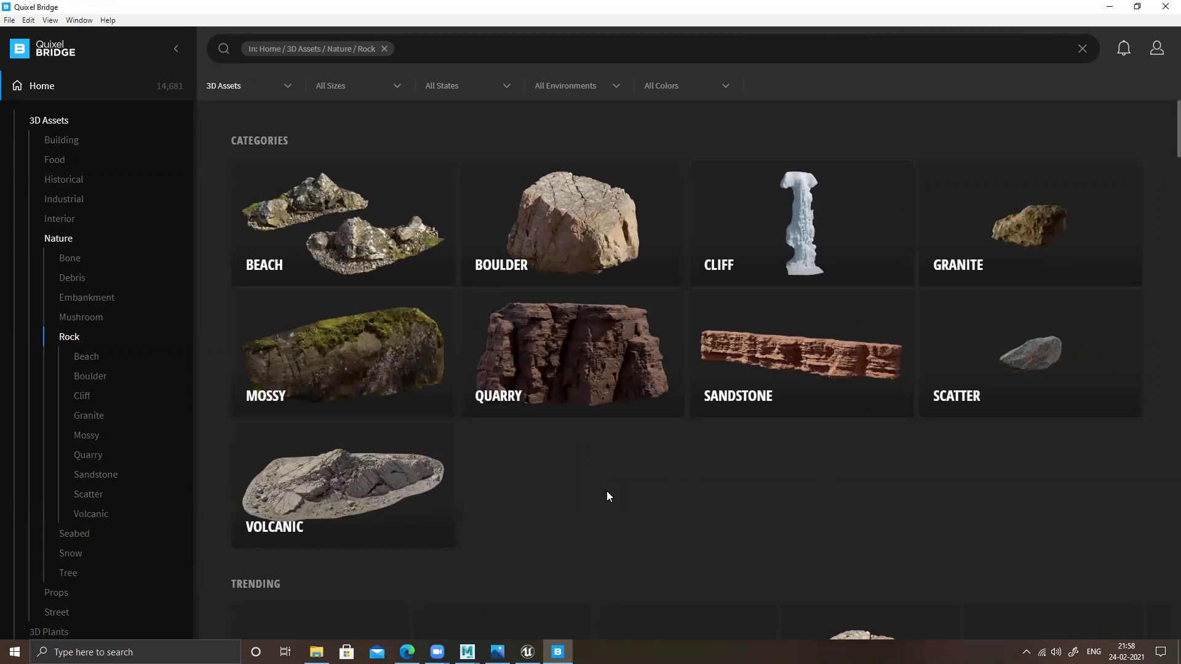
scroll(607, 490, "down", 2)
scroll(871, 461, "down", 2)
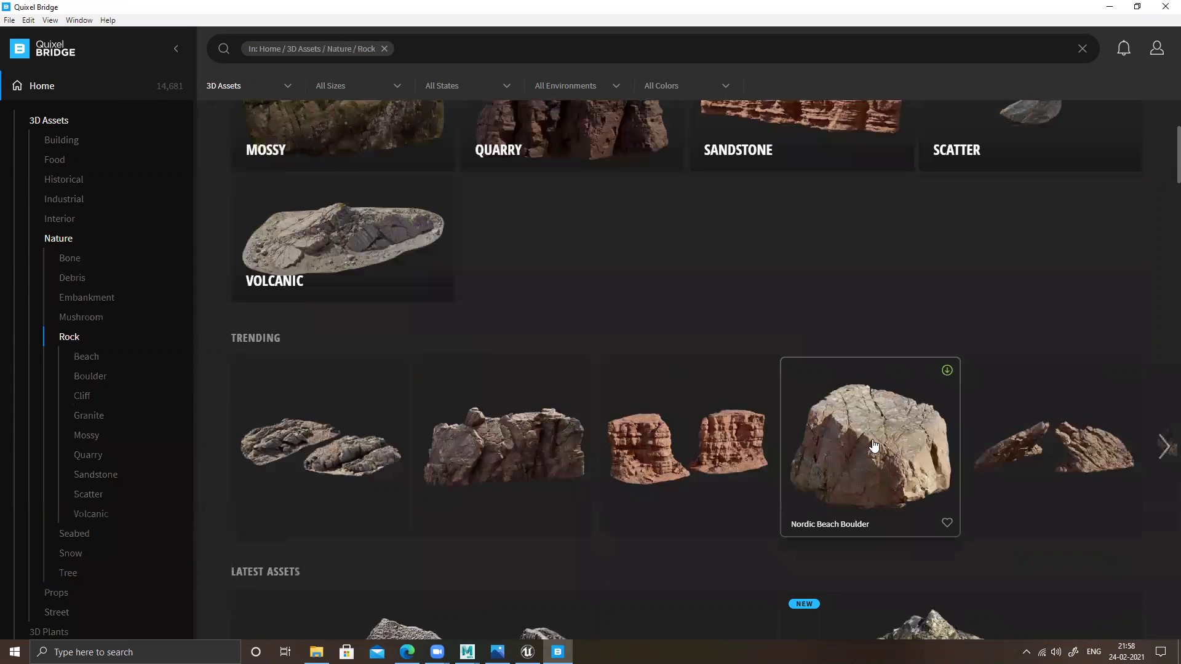
- Select the Nordic Beach Boulder among the trending rocks and set its download resolution to 2K
left_click(874, 445)
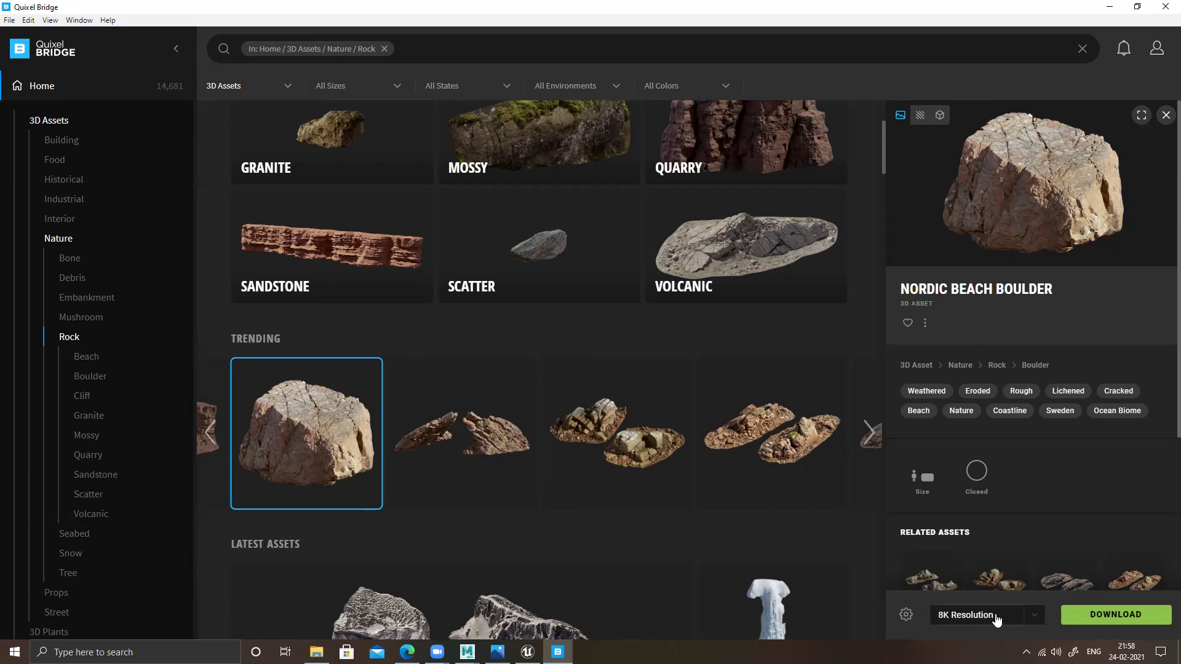
left_click(996, 618)
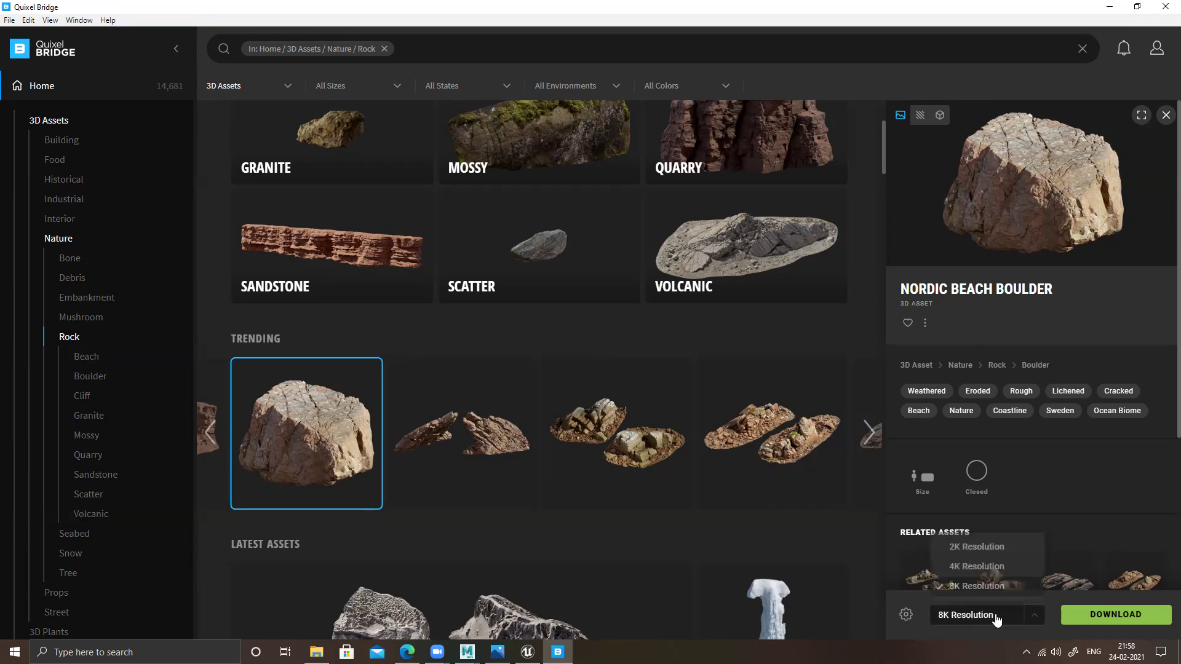
left_click(986, 548)
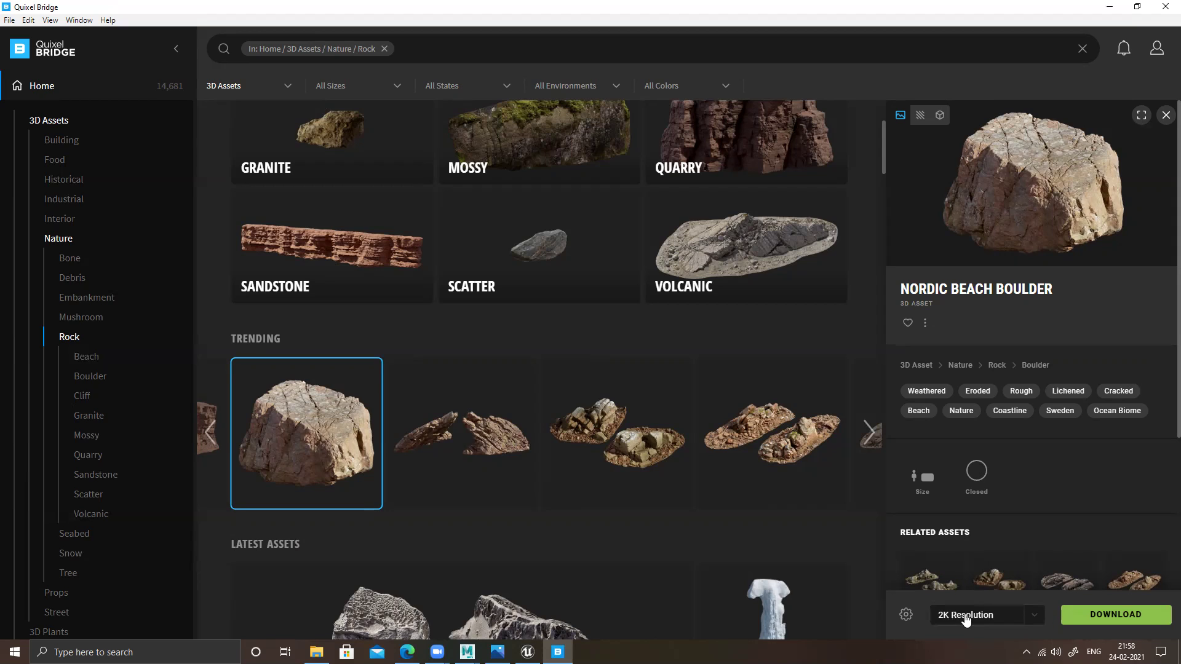
- Examine the texture maps and model LOD options in the boulder's download settings
left_click(905, 614)
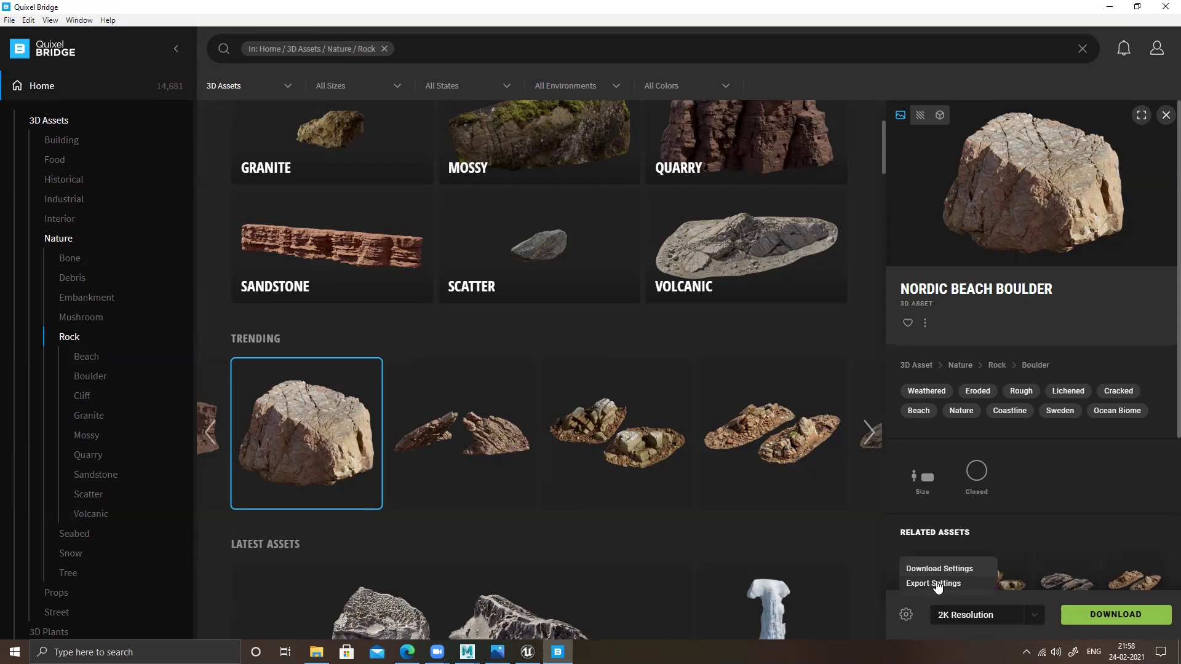
left_click(941, 569)
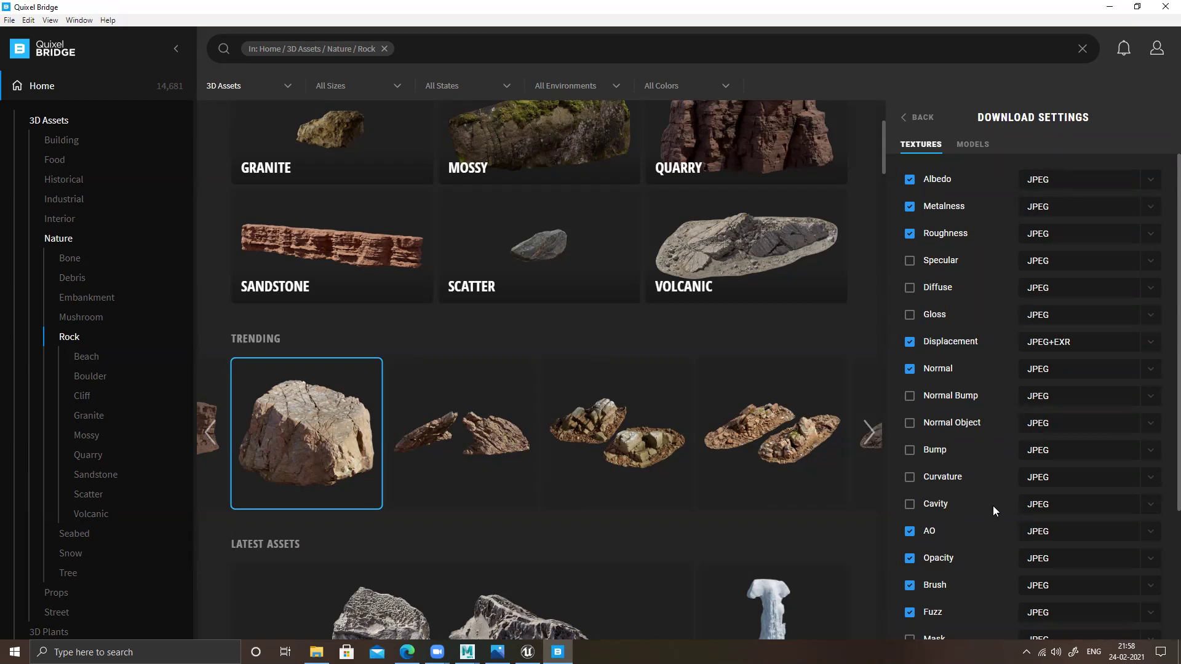
scroll(995, 495, "down", 5)
scroll(996, 496, "up", 5)
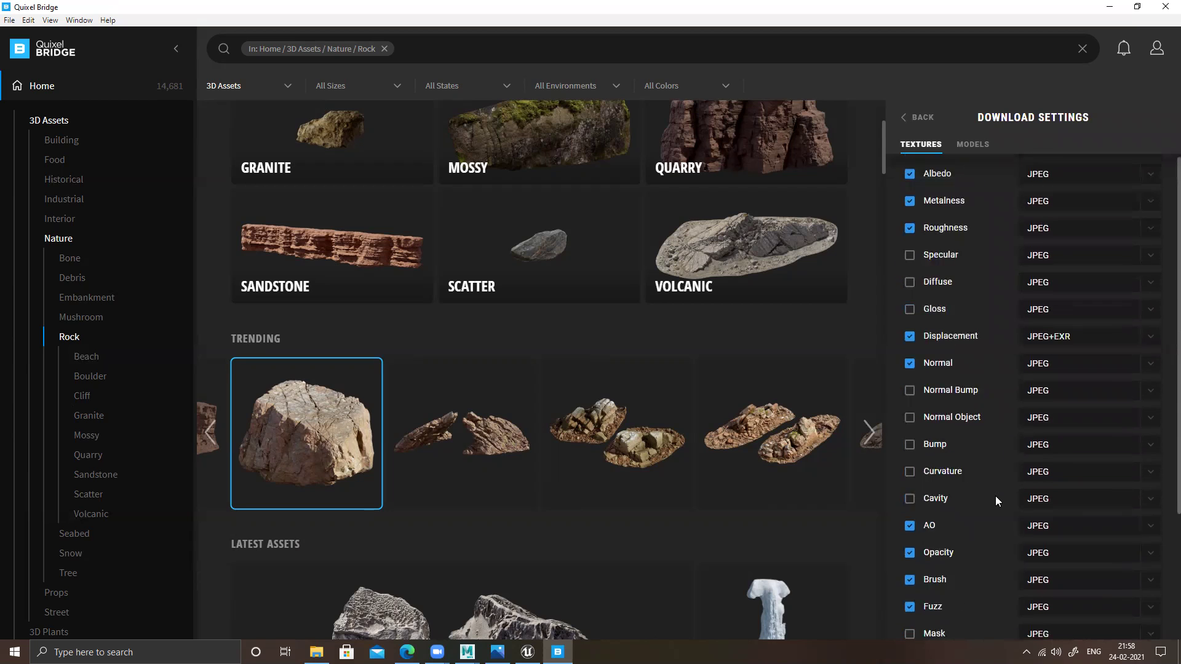
left_click(972, 144)
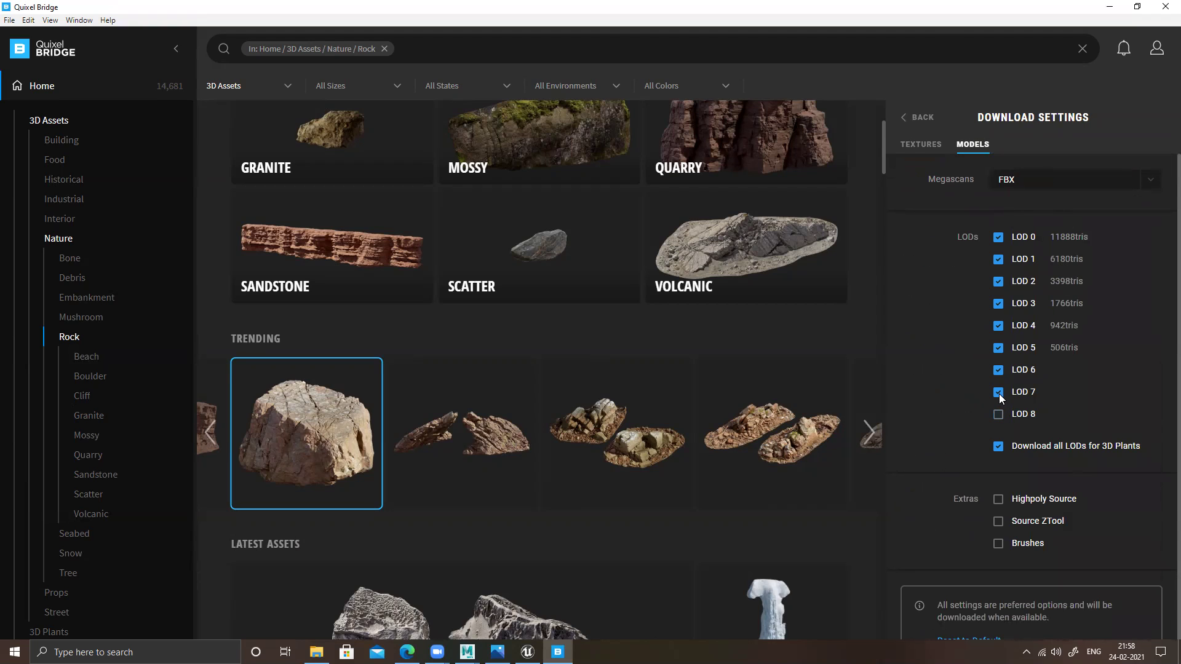
- Toggle LOD 5, LOD 4, LOD 1 and the download of all LODs for 3D Plants, and download the Nordic Beach Boulder
left_click(999, 348)
left_click(998, 325)
left_click(998, 258)
left_click(998, 447)
left_click(918, 117)
left_click(1115, 615)
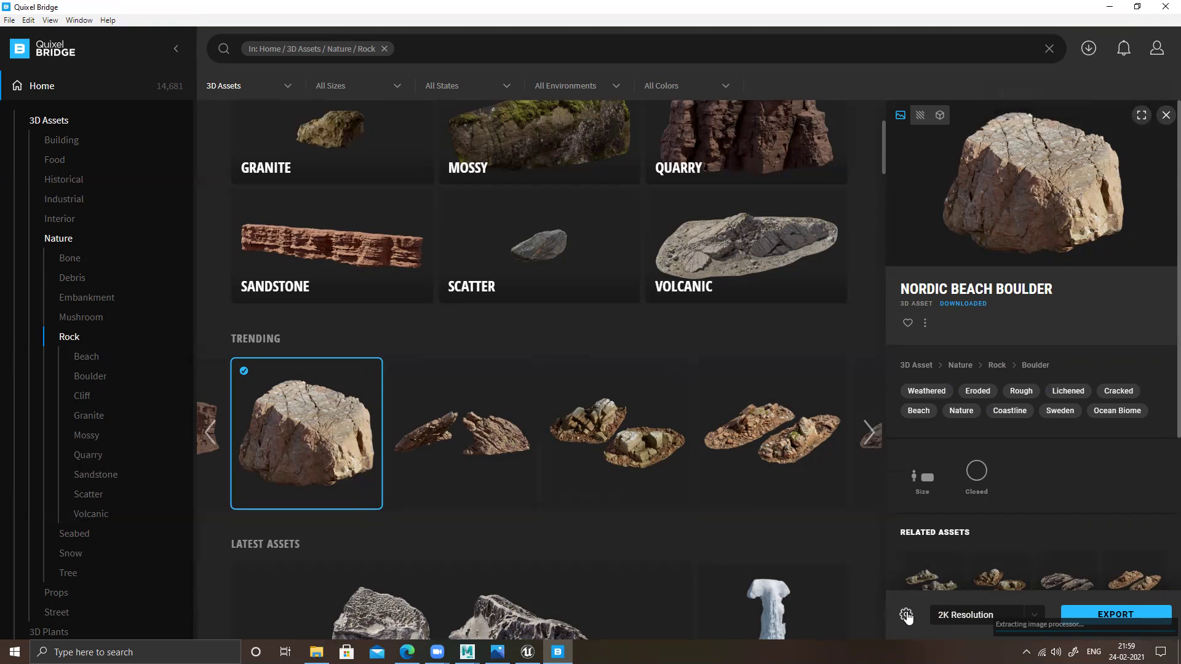
- Open the boulder's export settings and review the selectable Unreal Engine versions
left_click(906, 615)
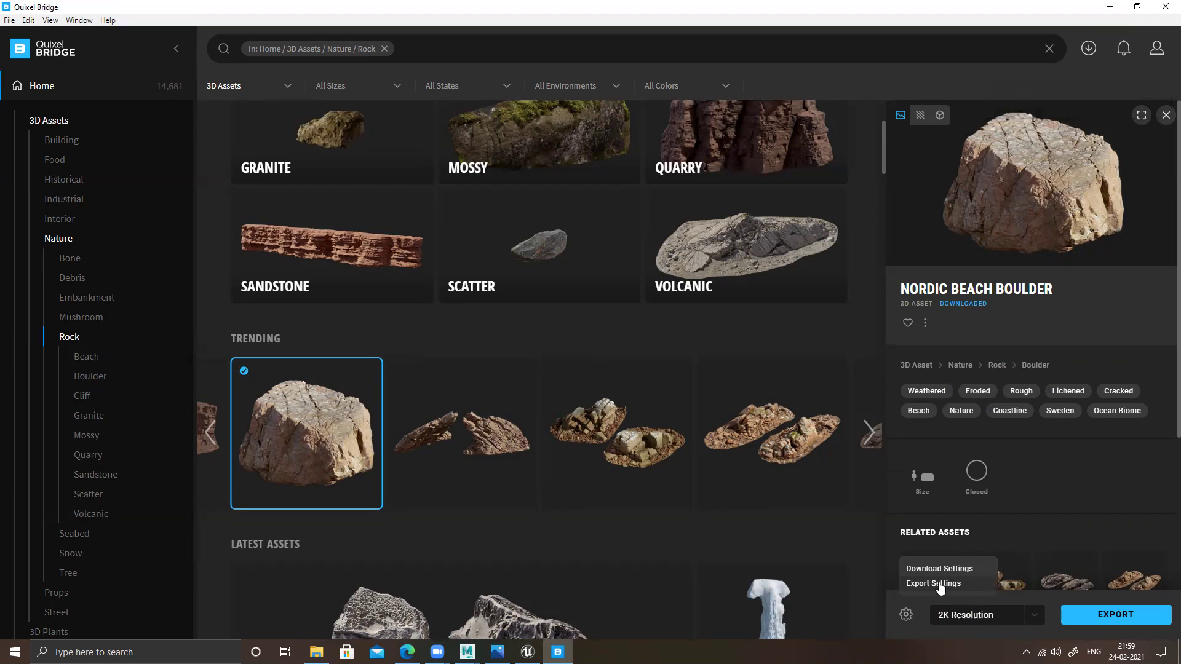
left_click(939, 585)
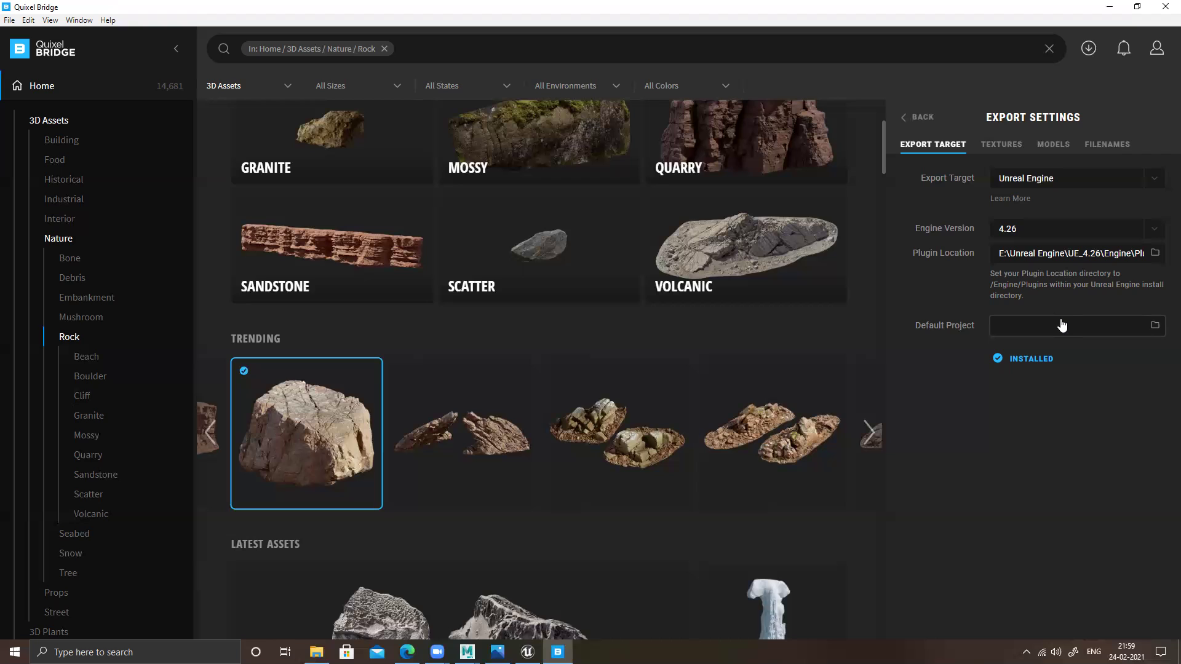
left_click(1031, 236)
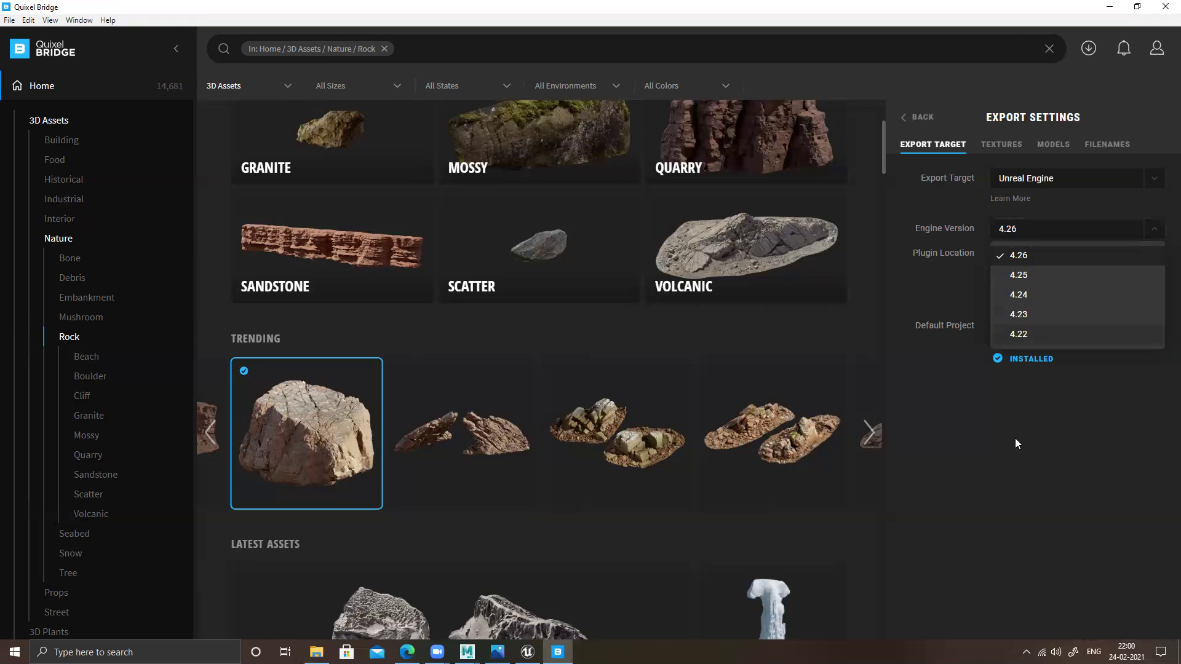
left_click(966, 453)
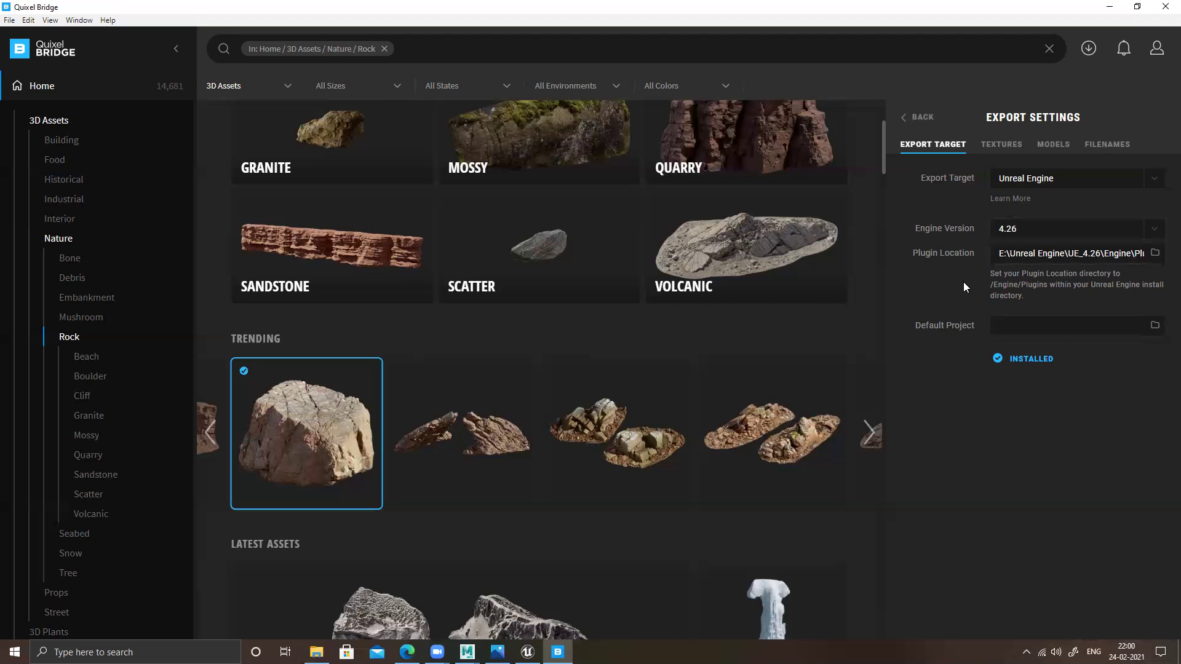
- Check the full folder path of the export plugin location and cancel the folder selection
left_click(1155, 254)
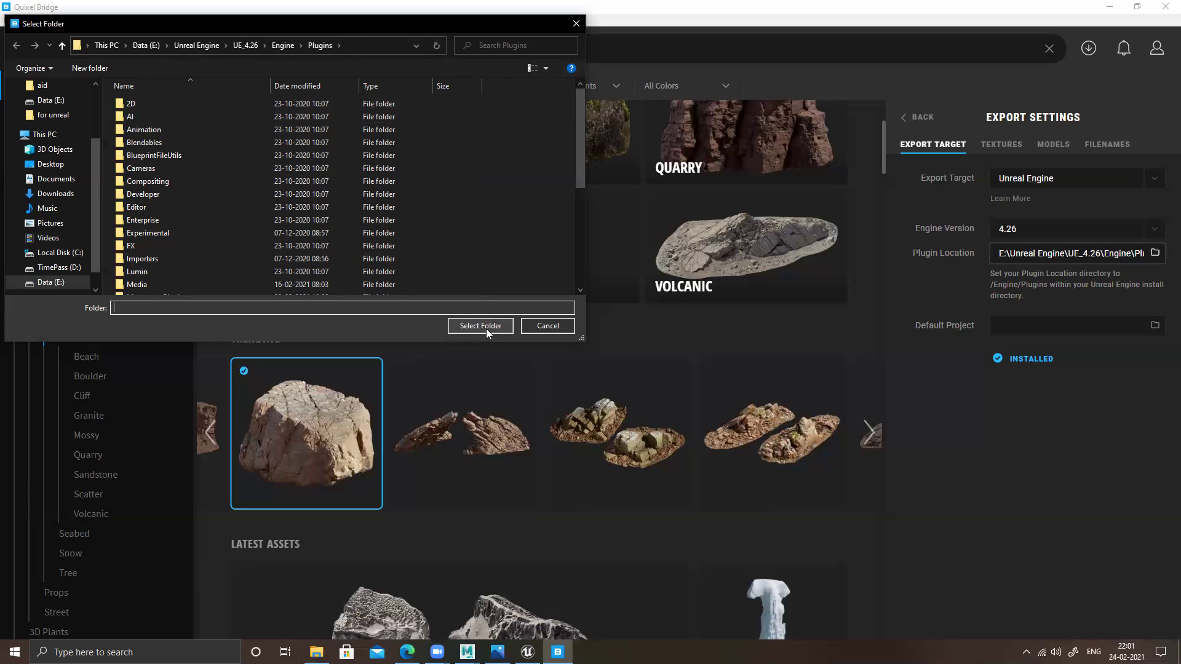
left_click(361, 46)
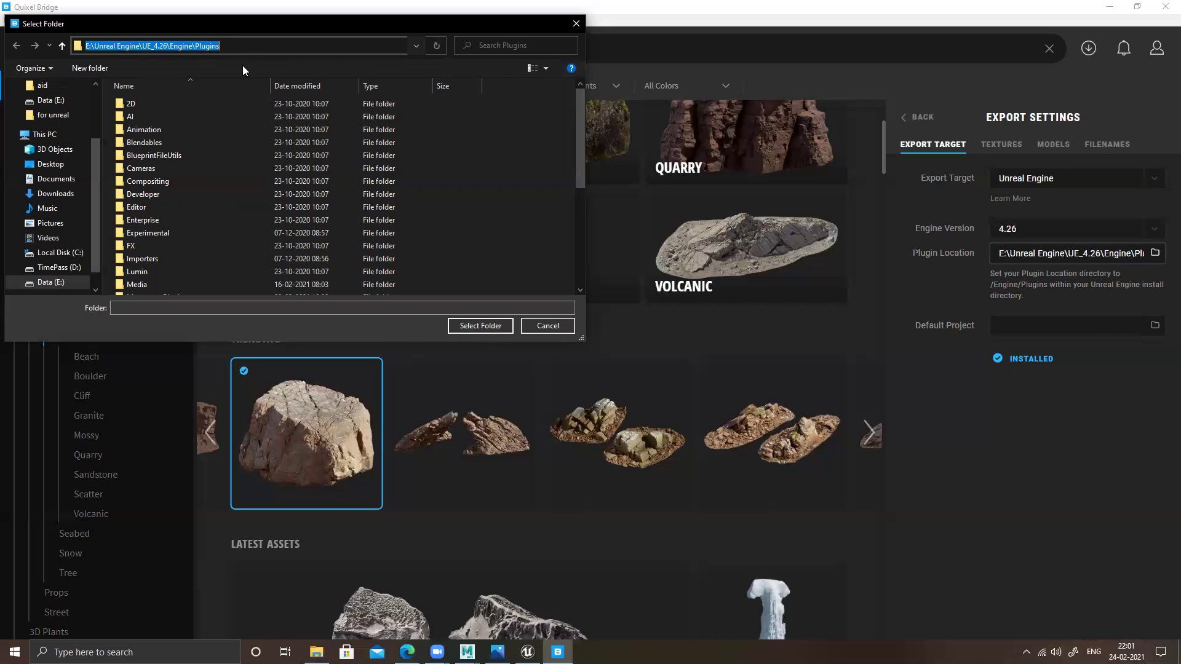
left_click(548, 326)
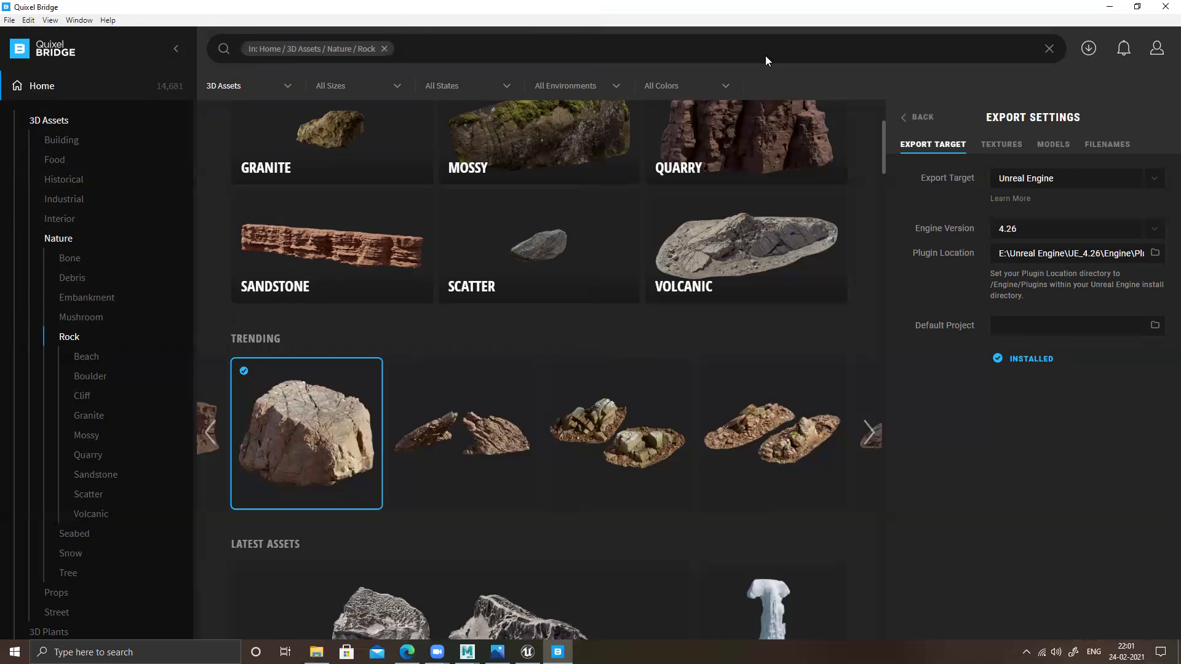
- Locate the Engine Plugins folder from the Unreal Engine desktop shortcut, reveal its full path, and return to Quixel Bridge
left_click(1109, 6)
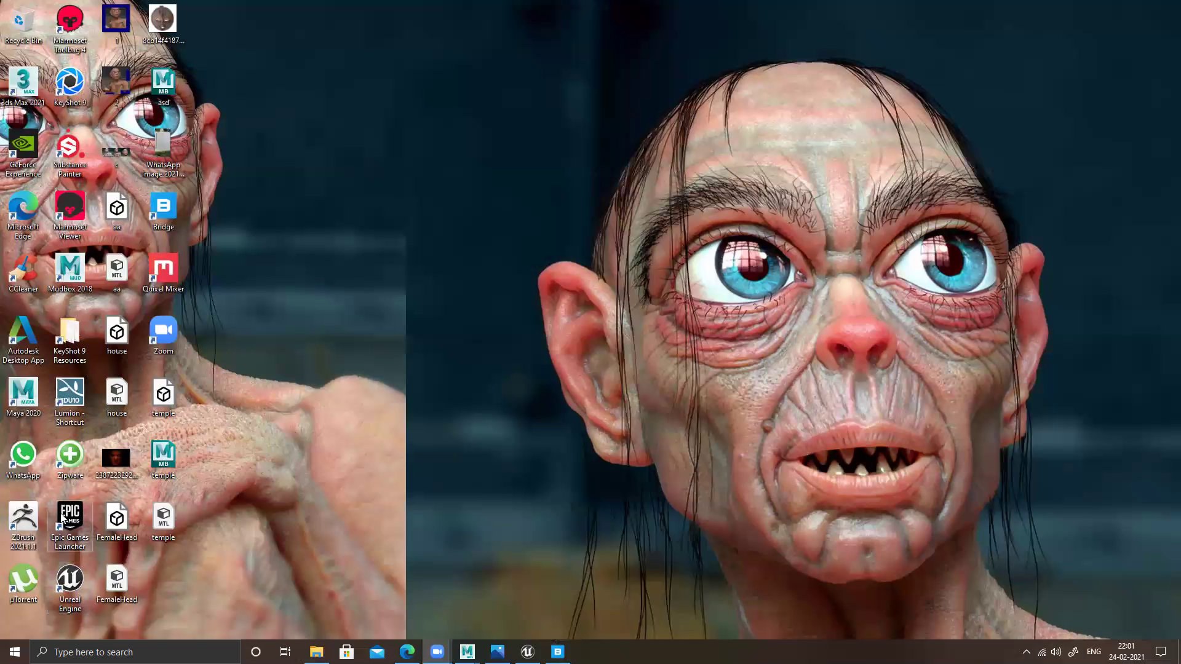
right_click(71, 583)
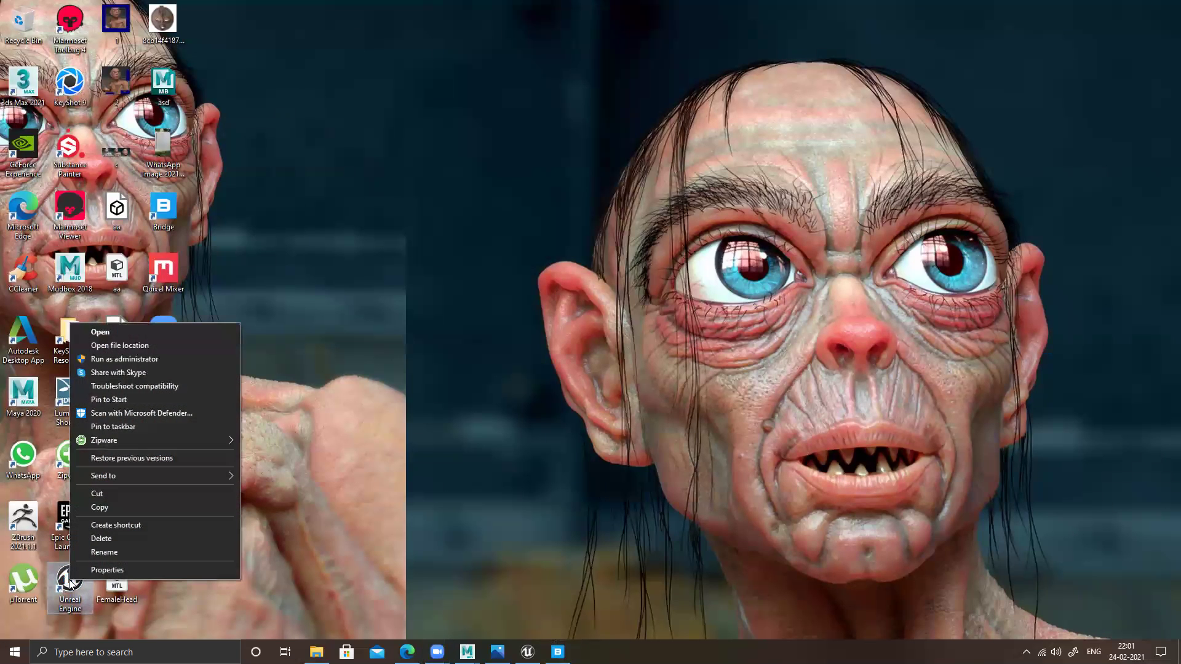
left_click(151, 345)
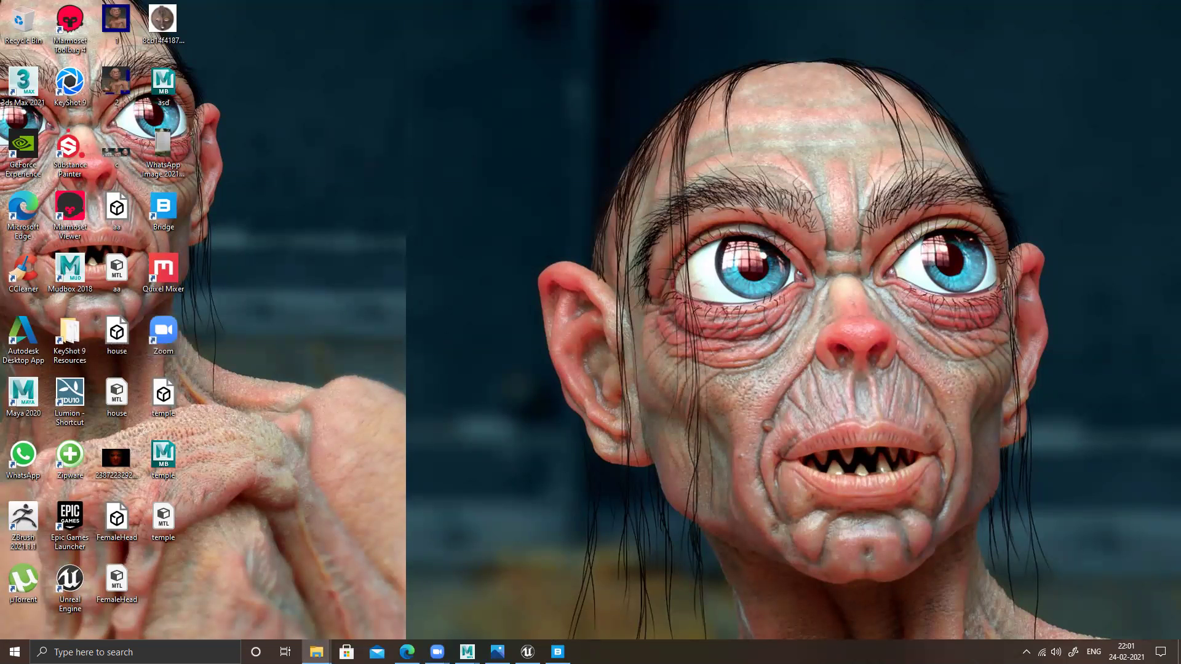
left_click(699, 128)
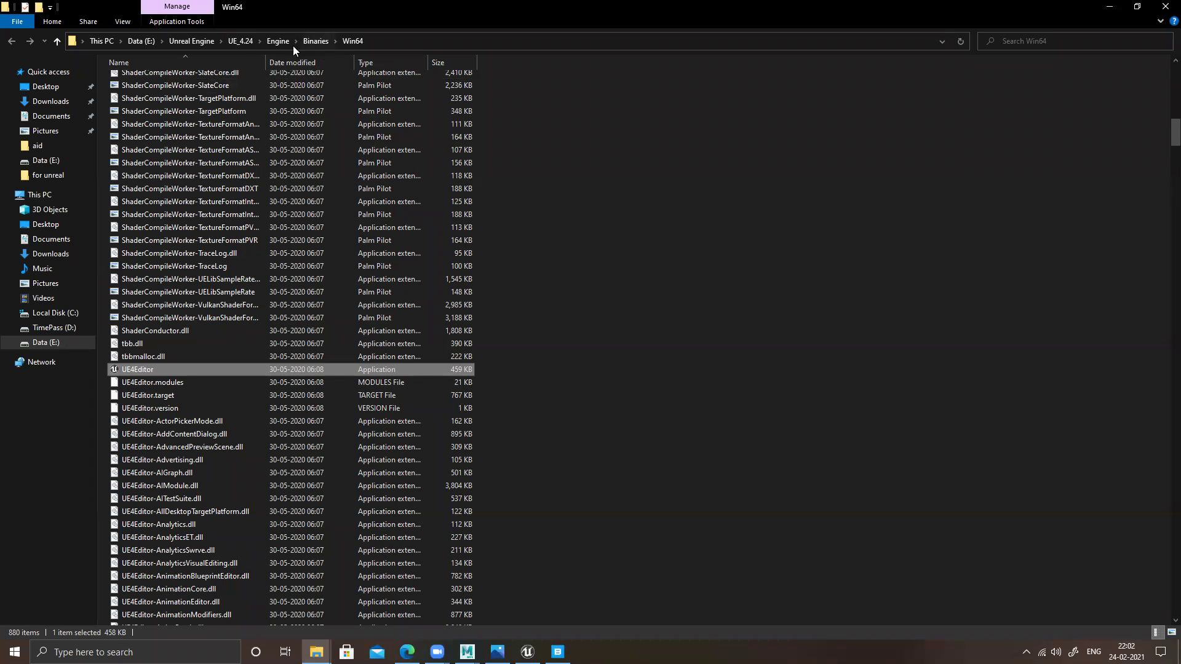
left_click(275, 41)
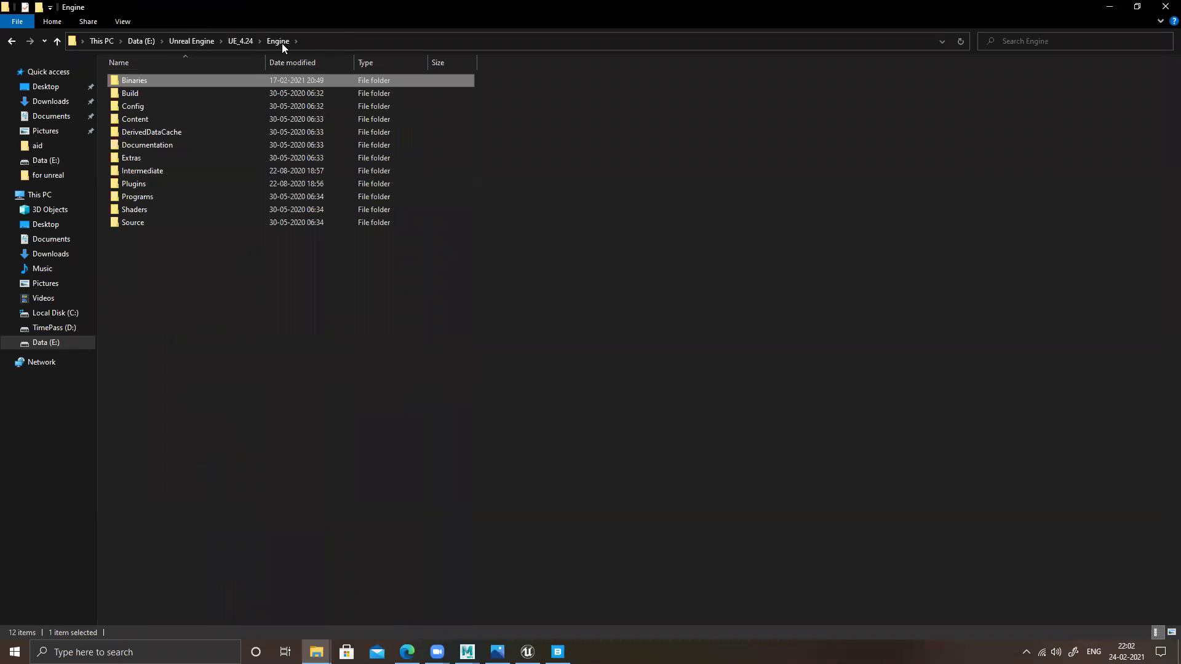
double_click(139, 185)
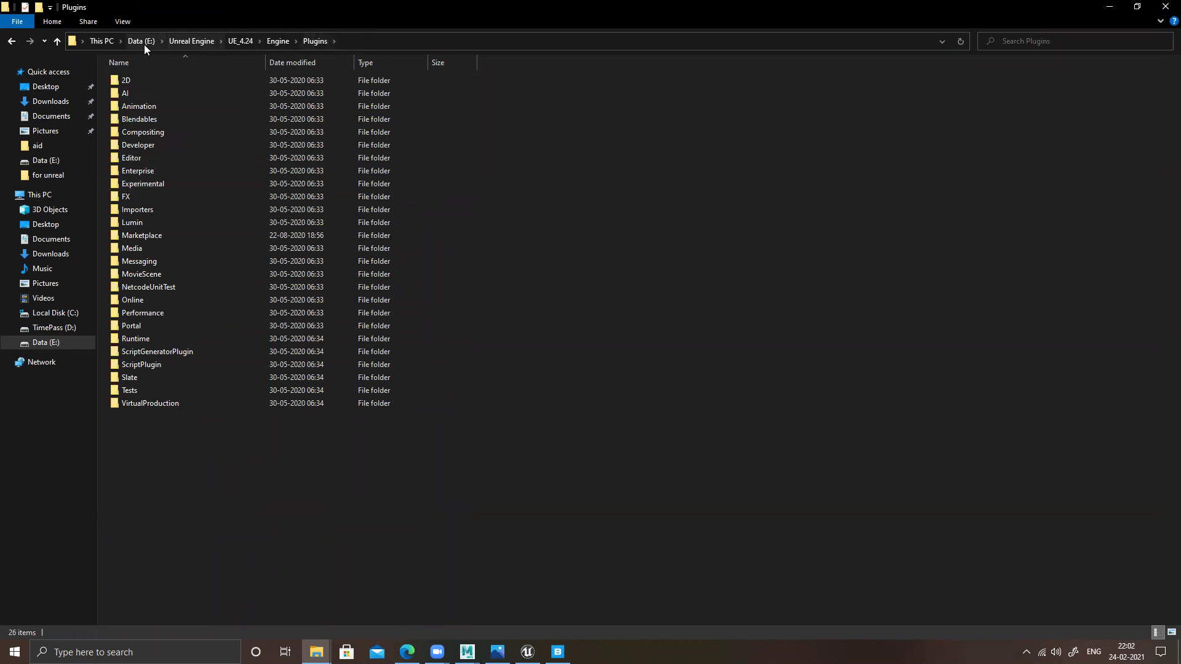
left_click(355, 41)
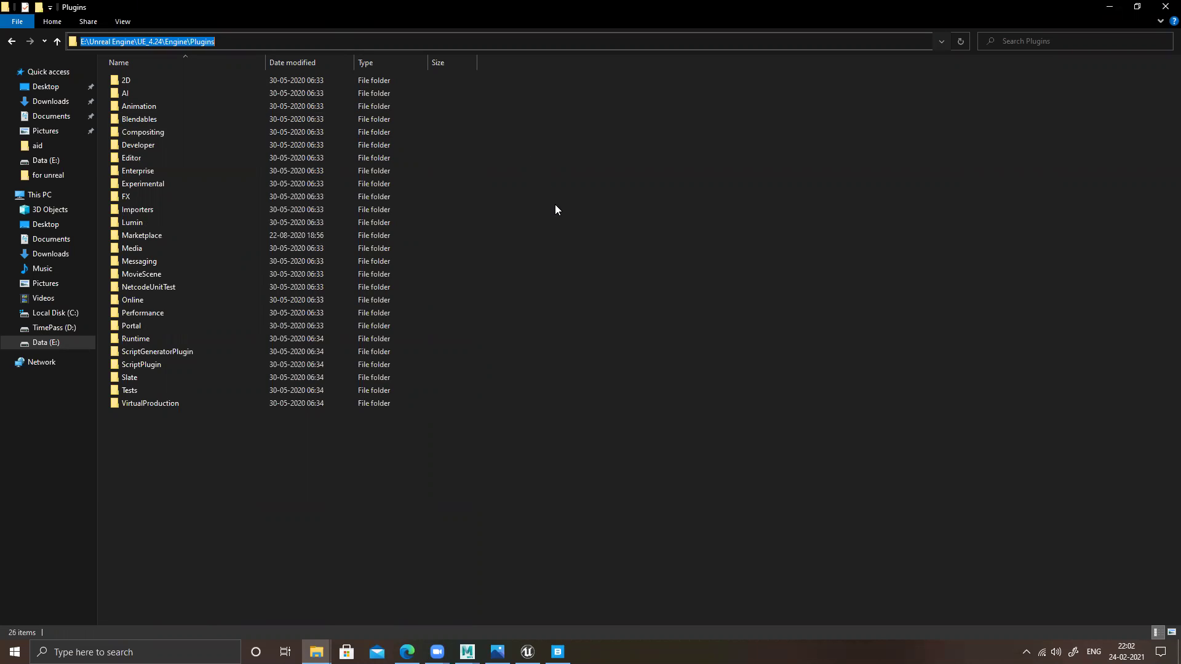
left_click(1107, 9)
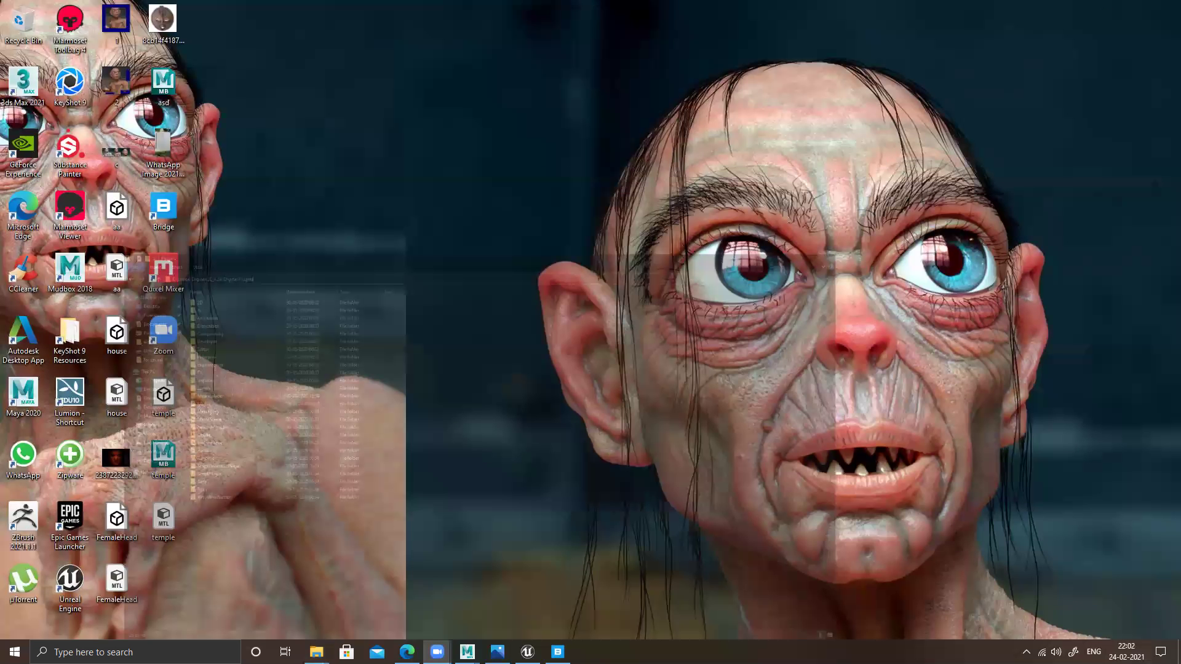
key("alt+Tab")
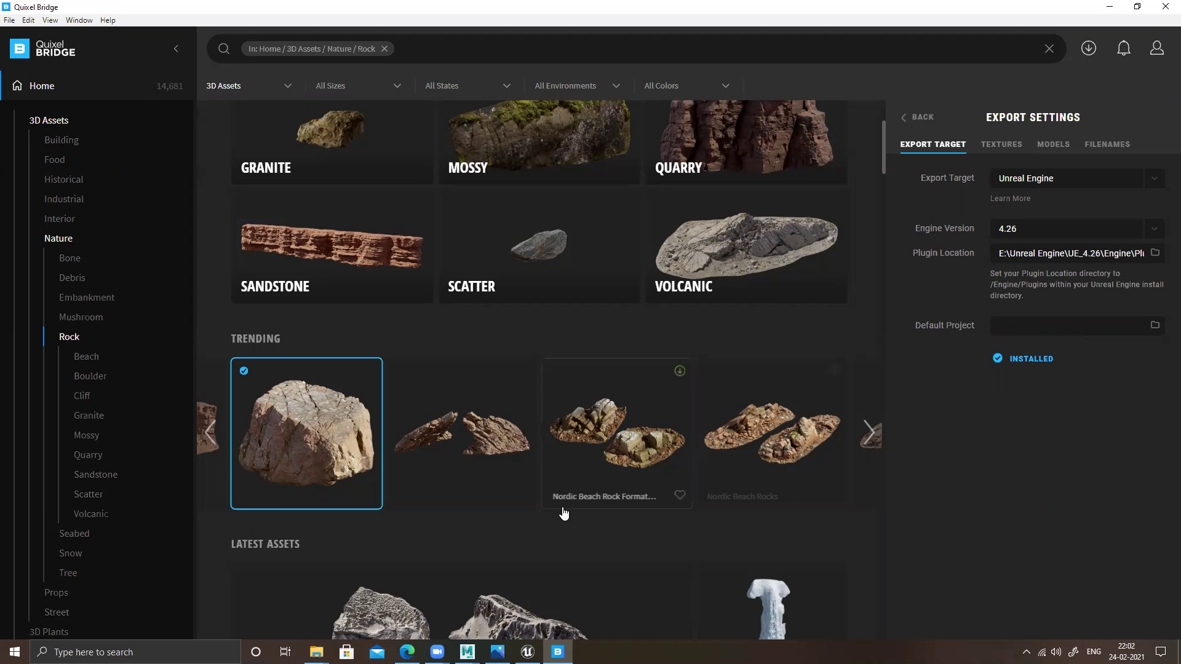
- Switch to the Temple.mb scene in Maya and hide the large arched gateway together with the smaller arch pieces
left_click(467, 652)
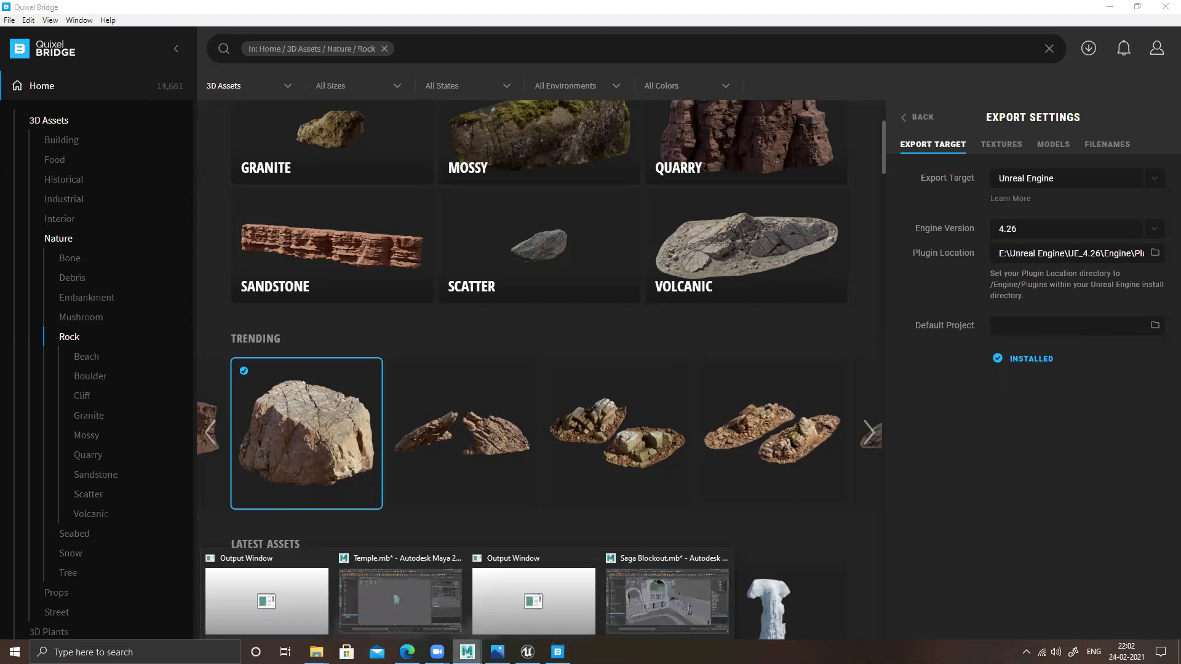
left_click(414, 599)
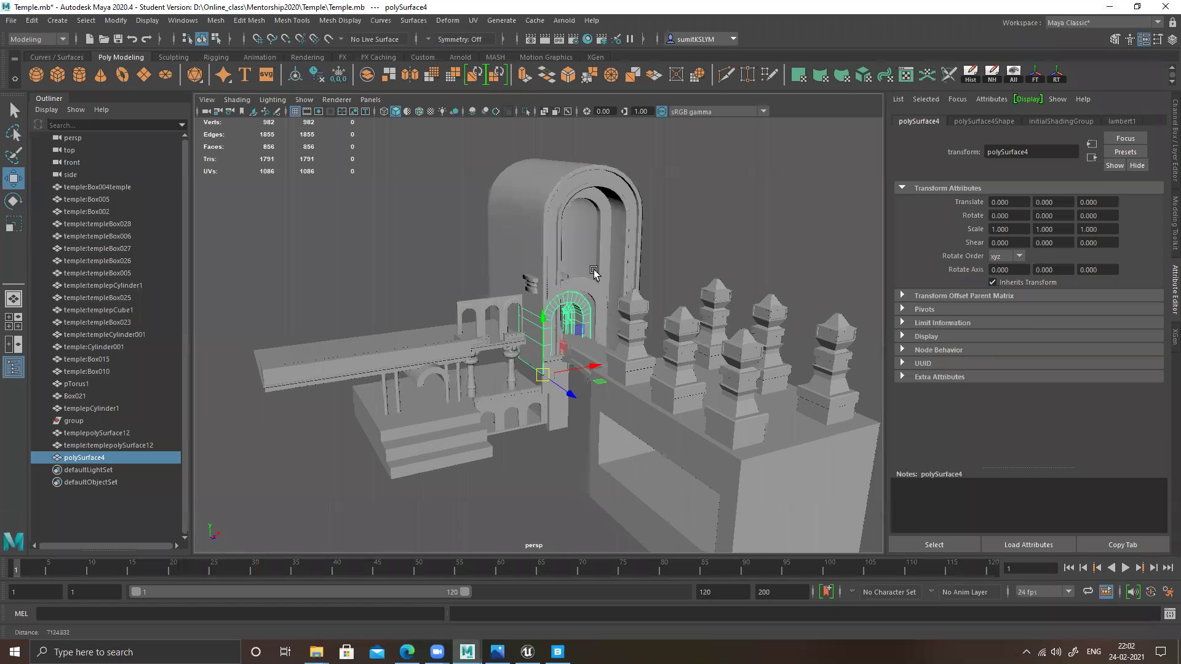
left_click(619, 223, "shift")
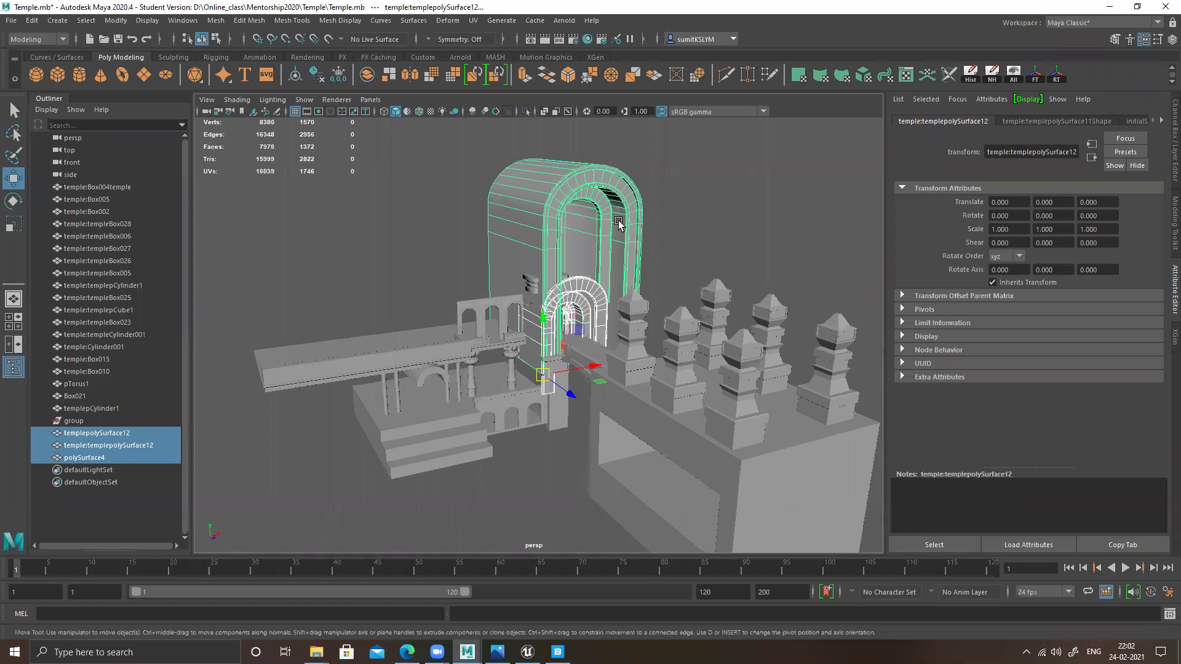
key("h")
middle_click_drag(599, 328, 618, 321, "alt")
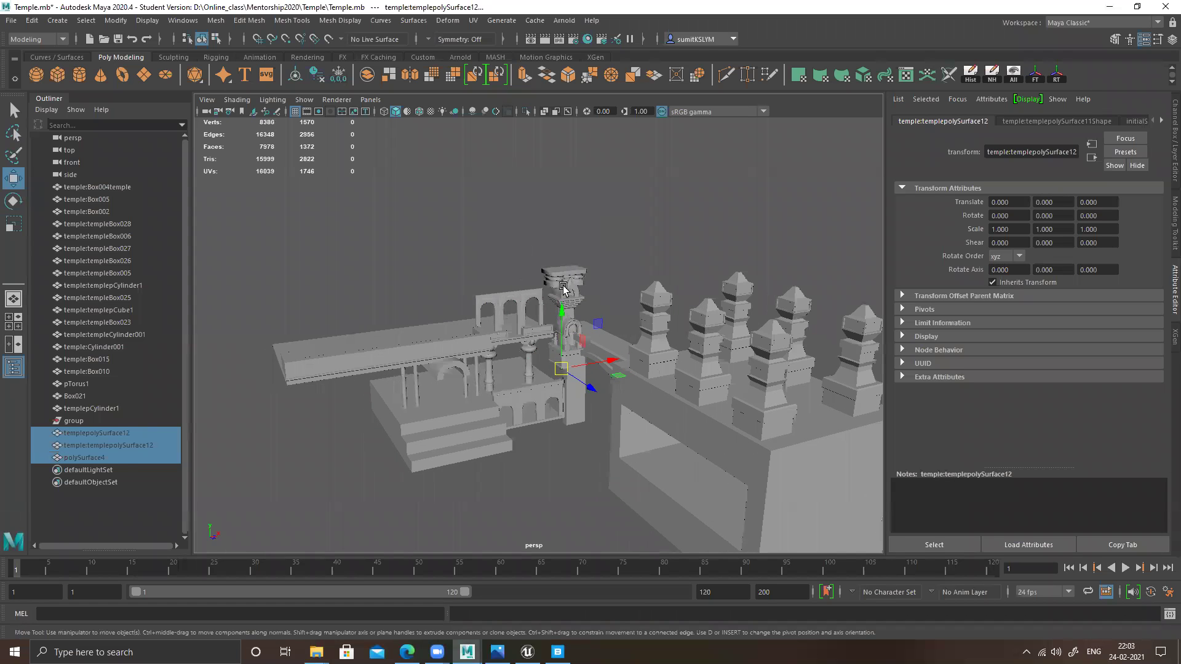
- Hide the tall ornate pillar standing at the corner beside the platform
left_click(566, 289)
key("h")
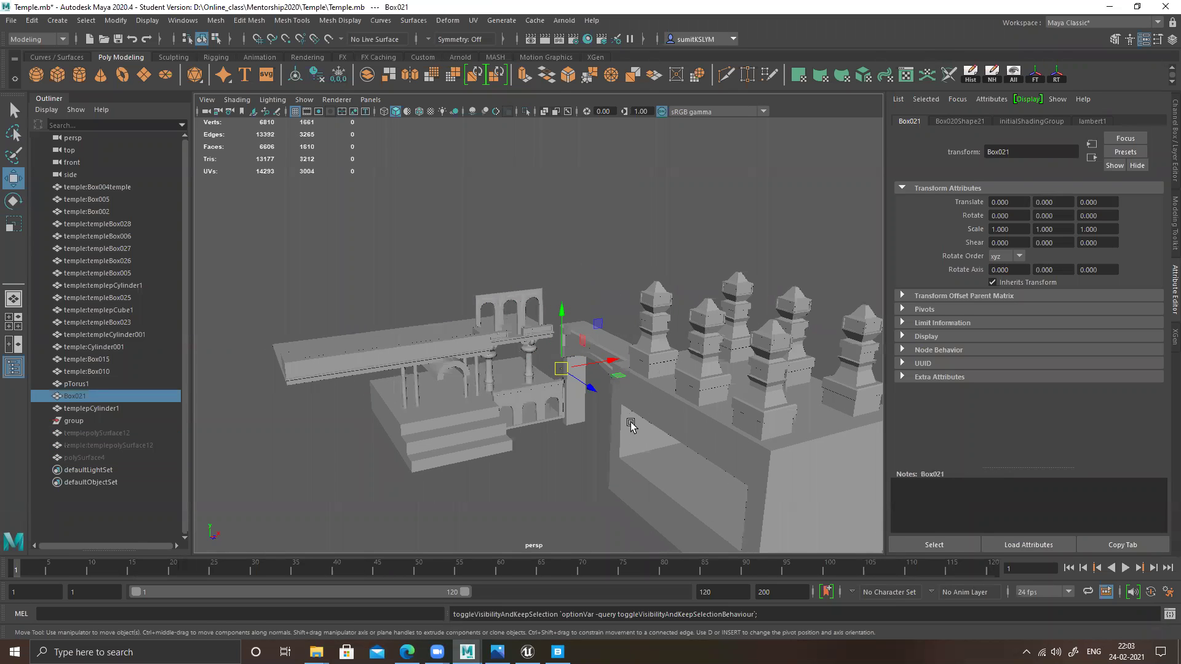
middle_click_drag(502, 369, 535, 330, "alt")
right_click_drag(535, 329, 595, 311, "alt")
- Select the slender pillar with the petal-shaped capital, inspect its top, and hide every other object in the scene
left_click(579, 313)
left_click_drag(589, 363, 633, 362, "alt")
scroll(633, 365, "up", 5)
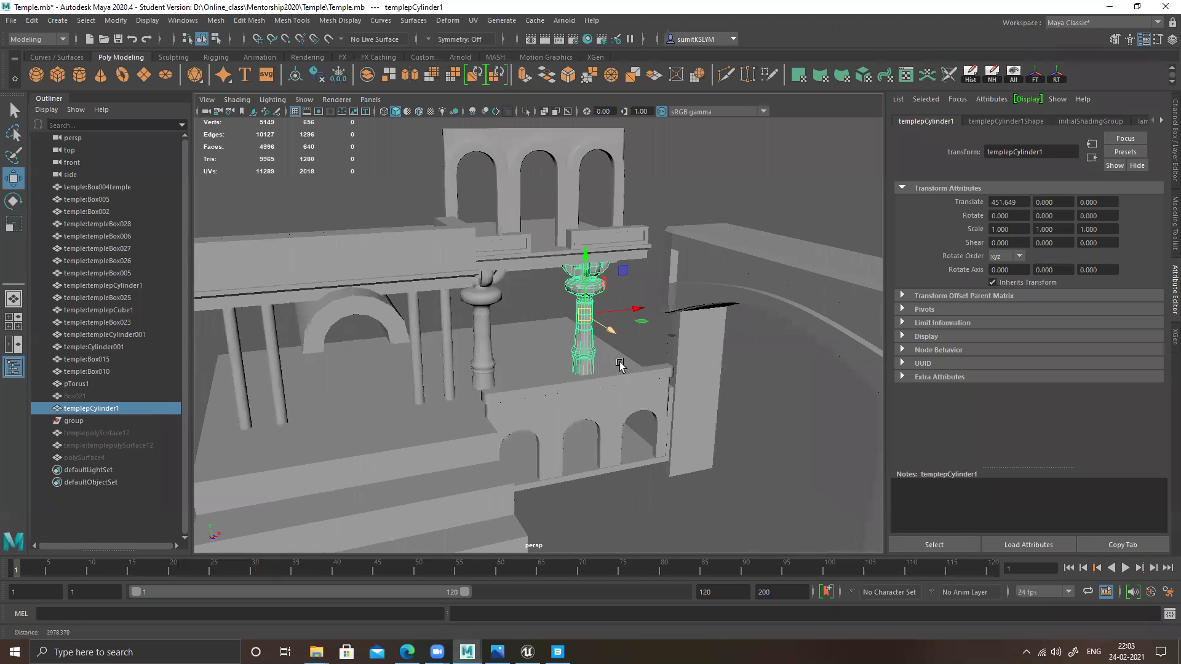
scroll(619, 365, "up", 5)
left_click_drag(677, 396, 594, 307, "alt")
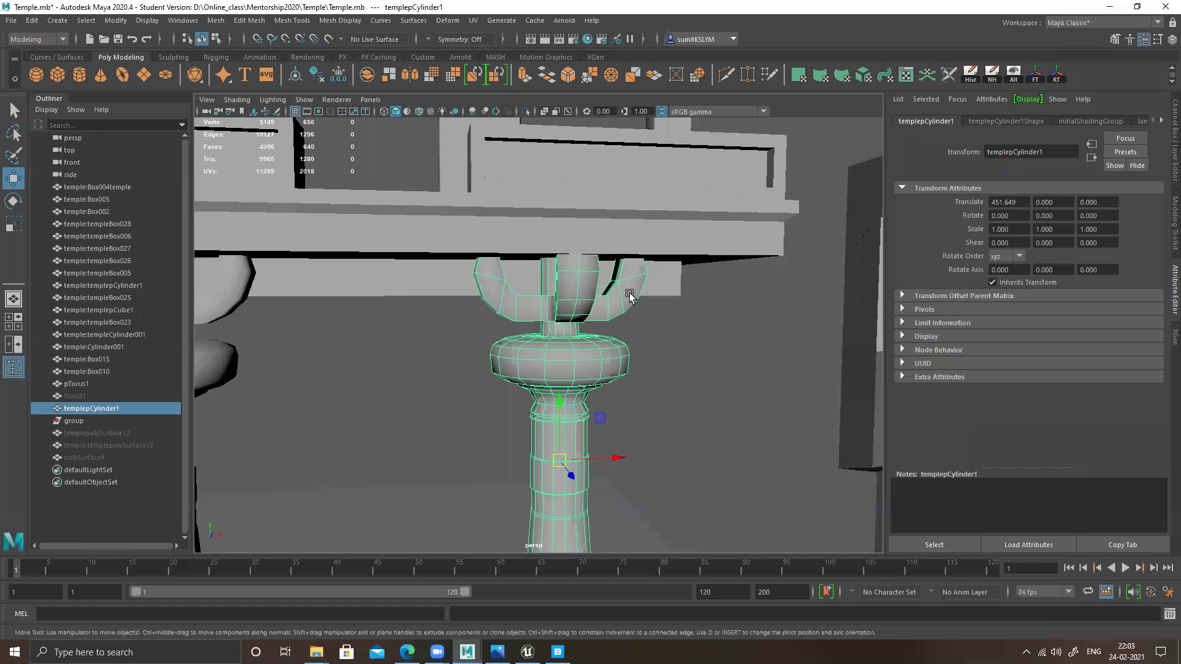
left_click_drag(630, 295, 563, 324, "alt")
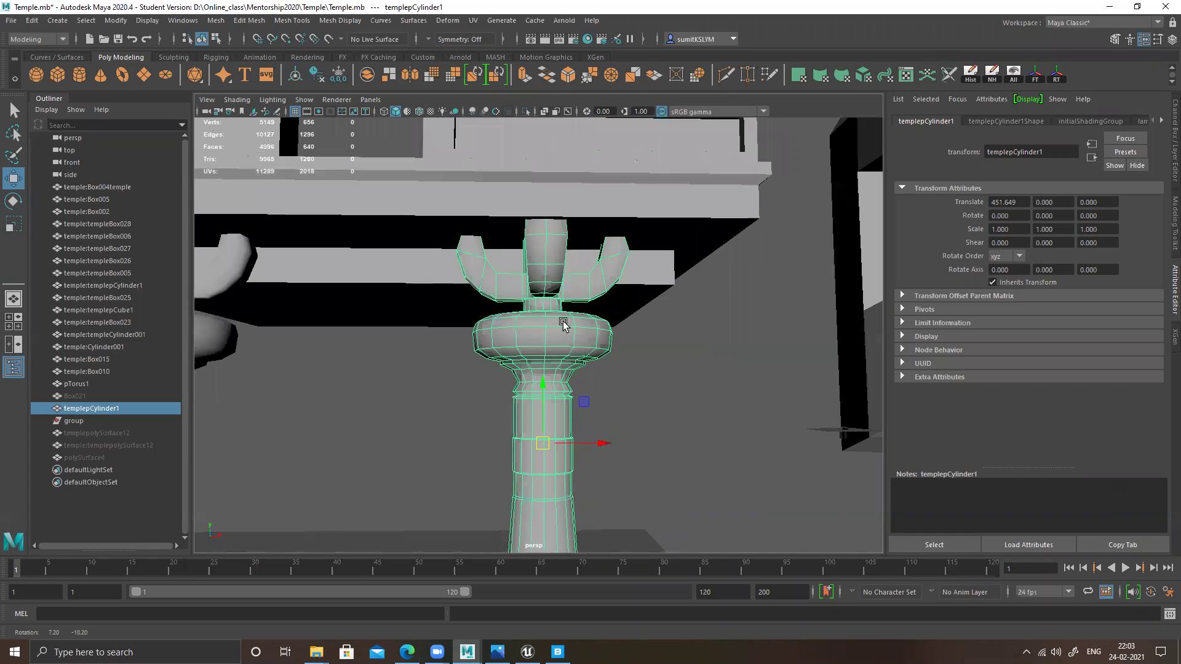
right_click_drag(564, 322, 523, 311, "alt")
left_click_drag(561, 319, 585, 342, "alt")
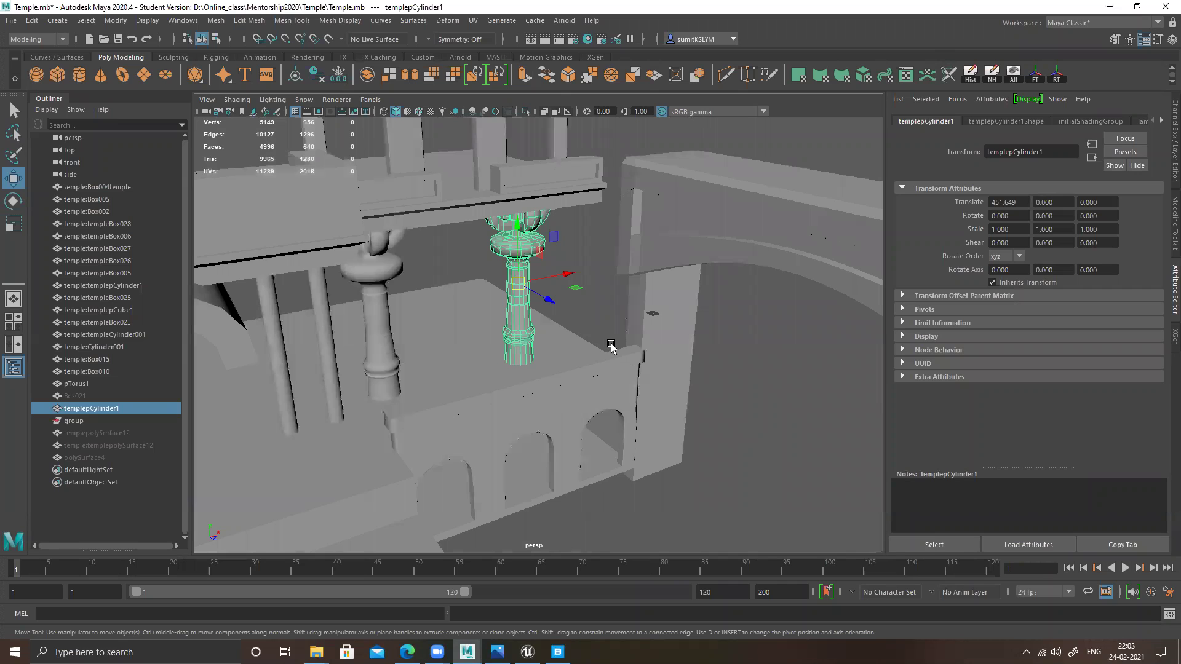
key("alt+h")
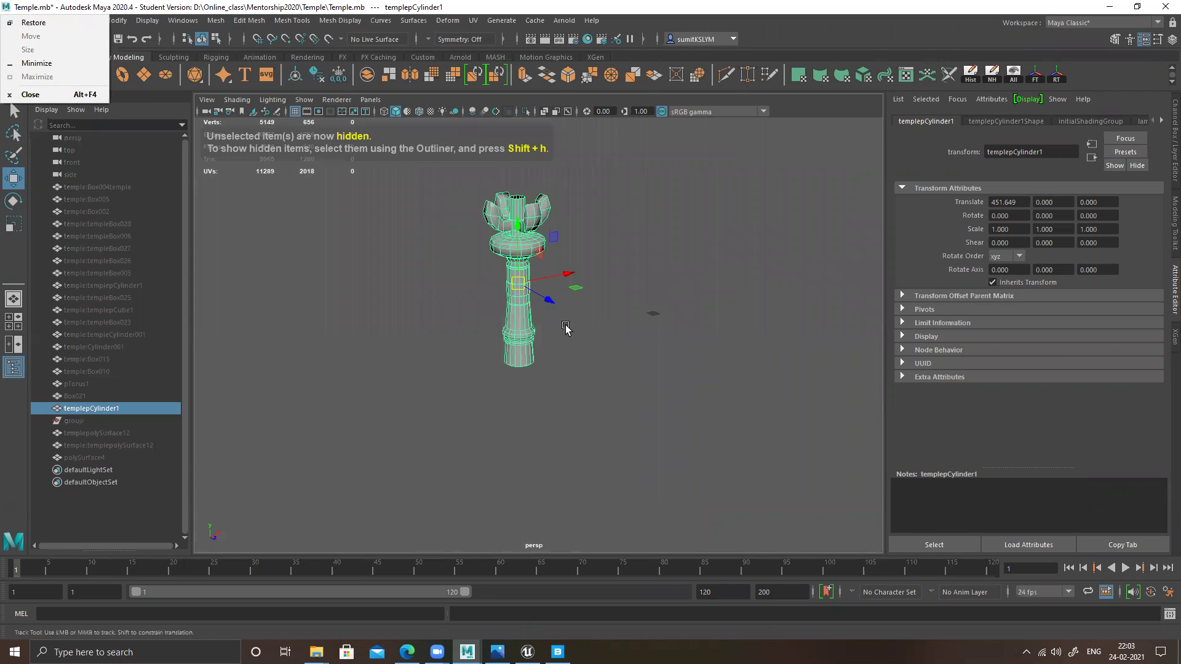
- Try moving the isolated pillar freely away from its original position
middle_click_drag(603, 350, 575, 318, "alt")
left_click_drag(518, 280, 654, 251)
left_click_drag(587, 295, 675, 293, "alt")
left_click_drag(624, 243, 744, 384)
left_click_drag(700, 317, 706, 177)
left_click_drag(715, 311, 709, 287, "alt")
- Snap the pillar's pivot point onto a vertex at the bottom of its base
key("d")
key("v")
left_click_drag(687, 199, 675, 337)
key("d")
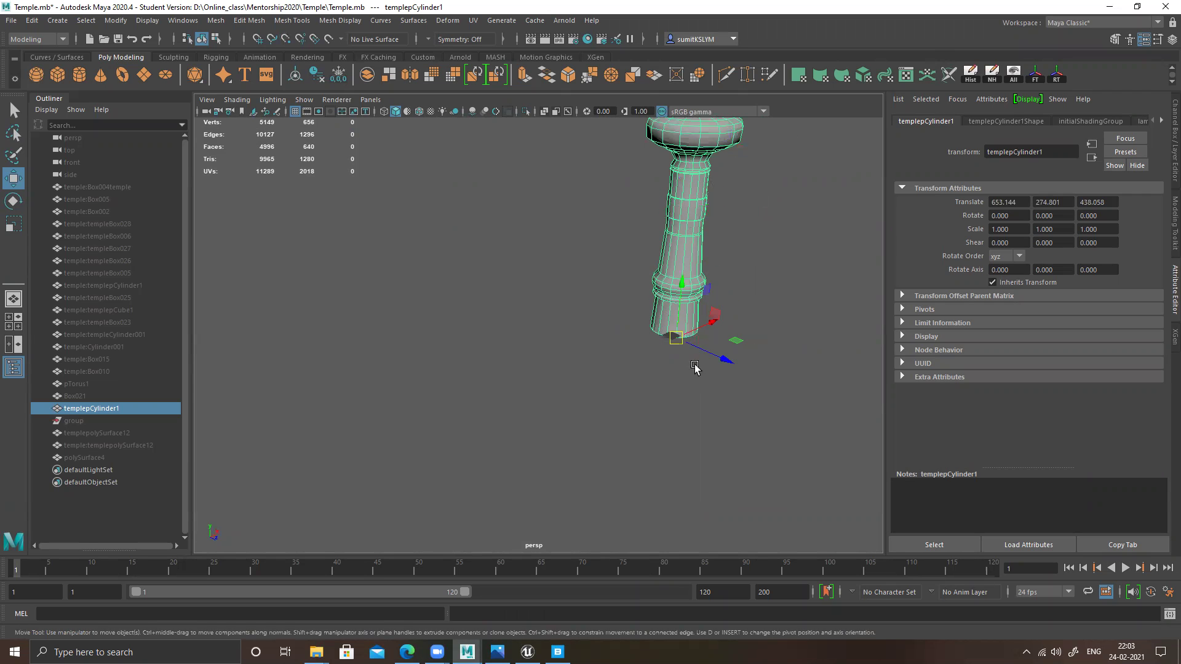
left_click_drag(676, 337, 674, 336)
- Snap the pillar by its base to the grid origin and freeze its transformations
right_click_drag(684, 354, 775, 373, "alt")
middle_click_drag(774, 374, 626, 363, "alt")
right_click_drag(617, 309, 704, 360, "alt")
middle_click_drag(704, 360, 641, 346, "alt")
right_click_drag(659, 294, 693, 308, "alt")
middle_click_drag(693, 308, 662, 349, "alt")
key("x")
left_click_drag(618, 426, 592, 422)
right_click_drag(720, 438, 373, 312, "alt")
middle_click_drag(373, 312, 374, 341, "alt")
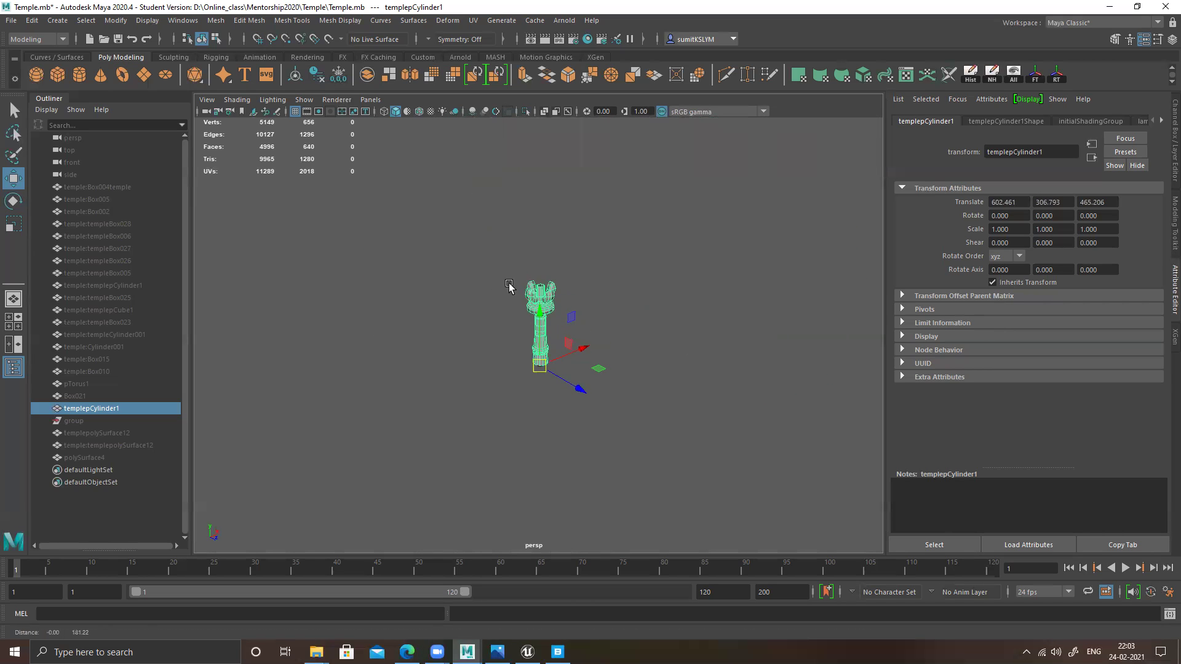
left_click(1049, 84)
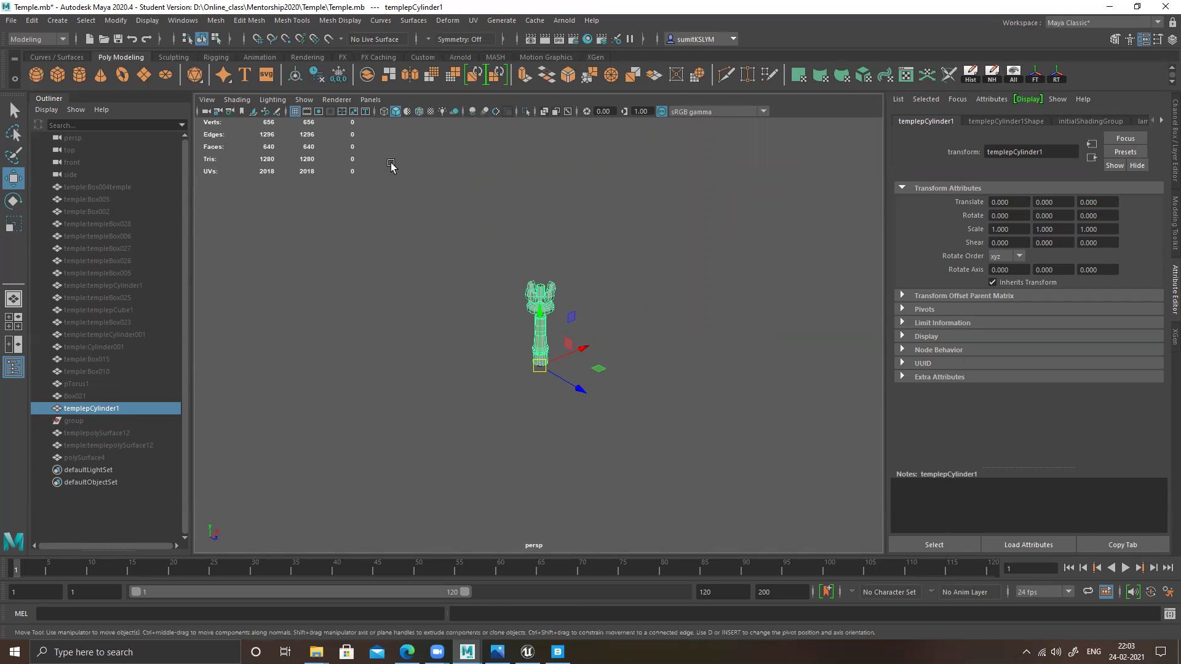
- Export the selected pillar as pillar_02.fbx to the Temple project's "for unreal" folder
left_click(12, 20)
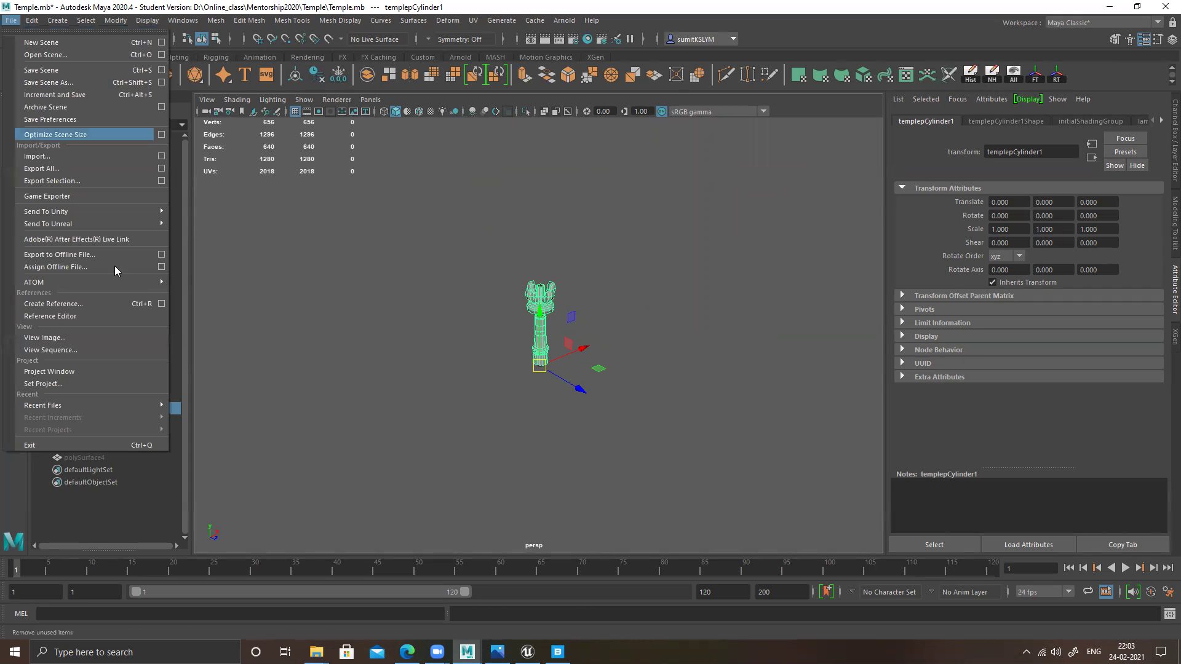
left_click(81, 181)
left_click(245, 222)
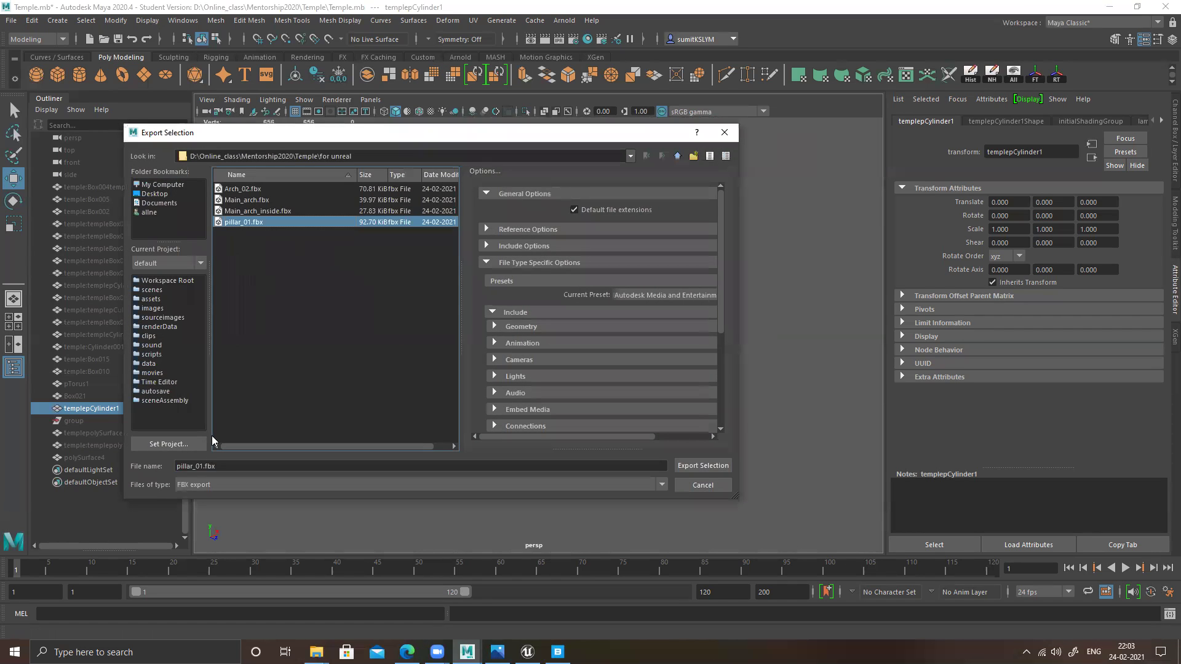
left_click(203, 466)
key("BackSpace")
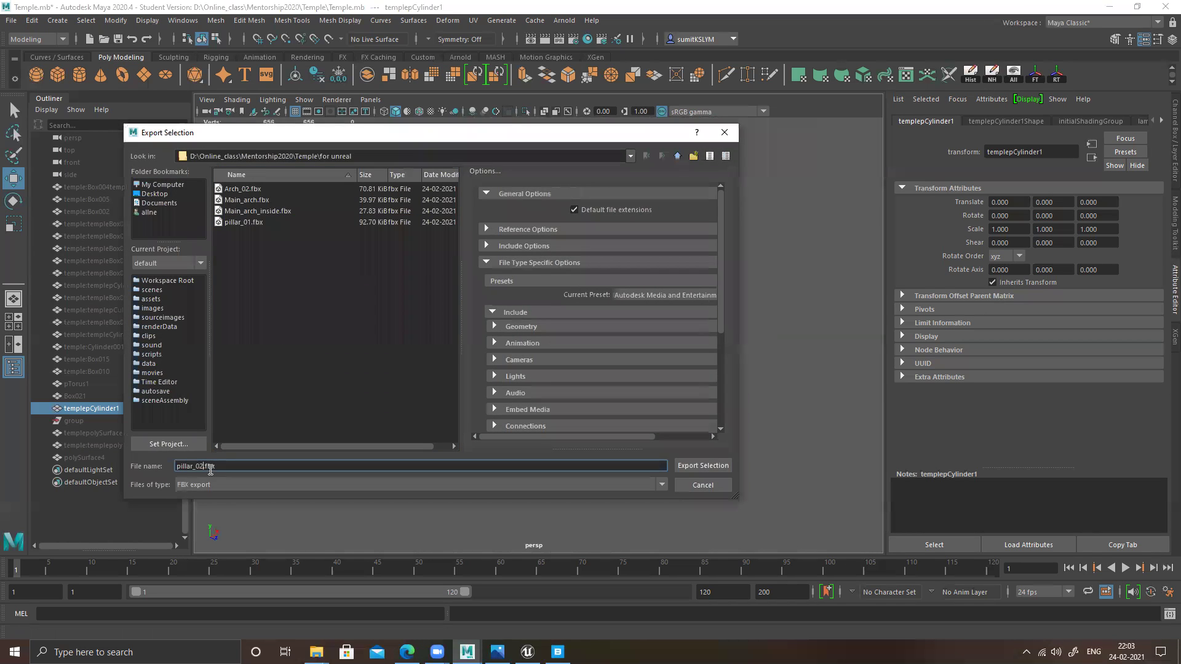
type("2")
key("Return")
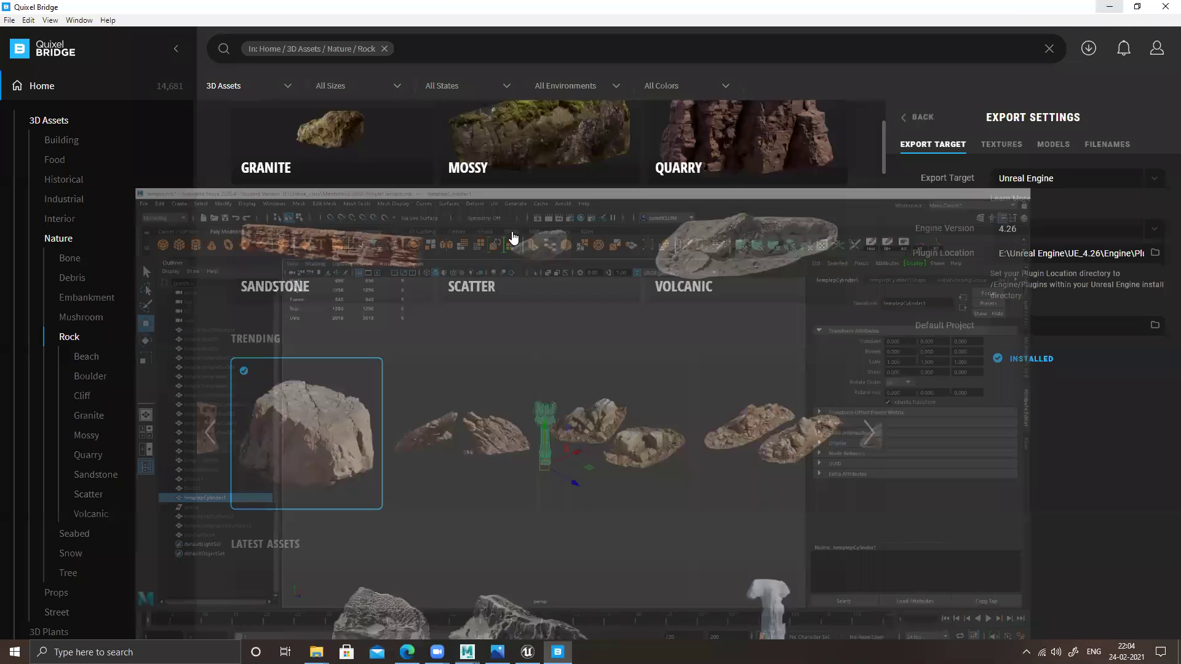
- Switch to Unreal Engine, import pillar_02 into the Temple content folder, and dismiss the import log
key("alt+Tab")
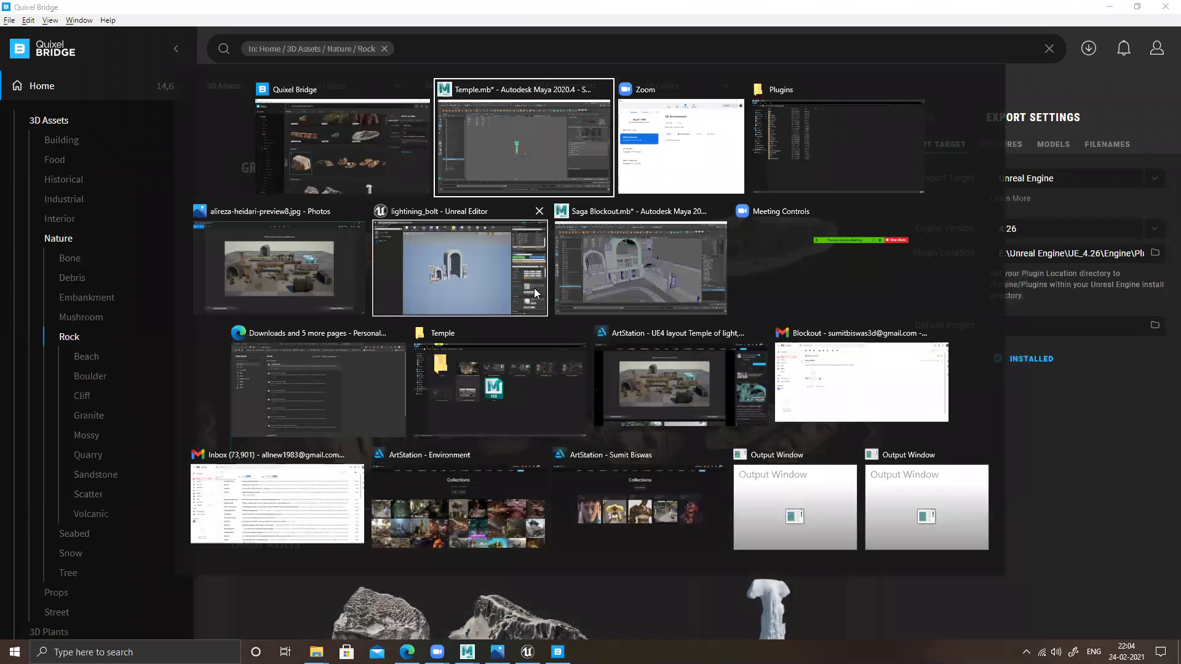
left_click(477, 284)
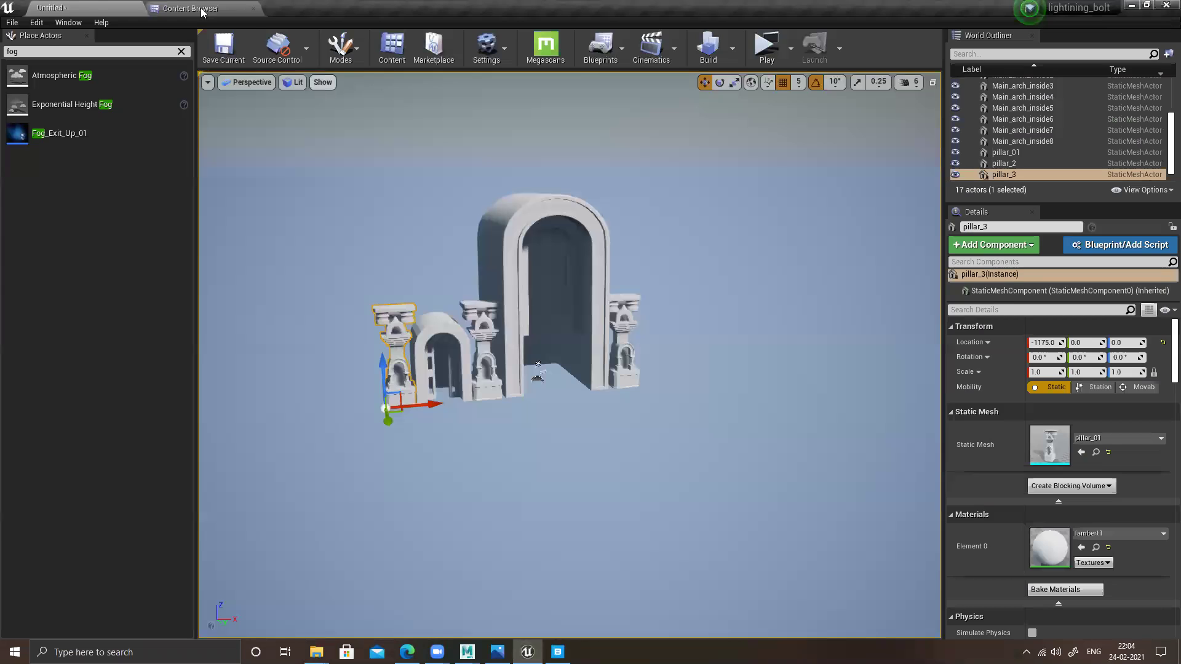
right_click(508, 211)
left_click(564, 253)
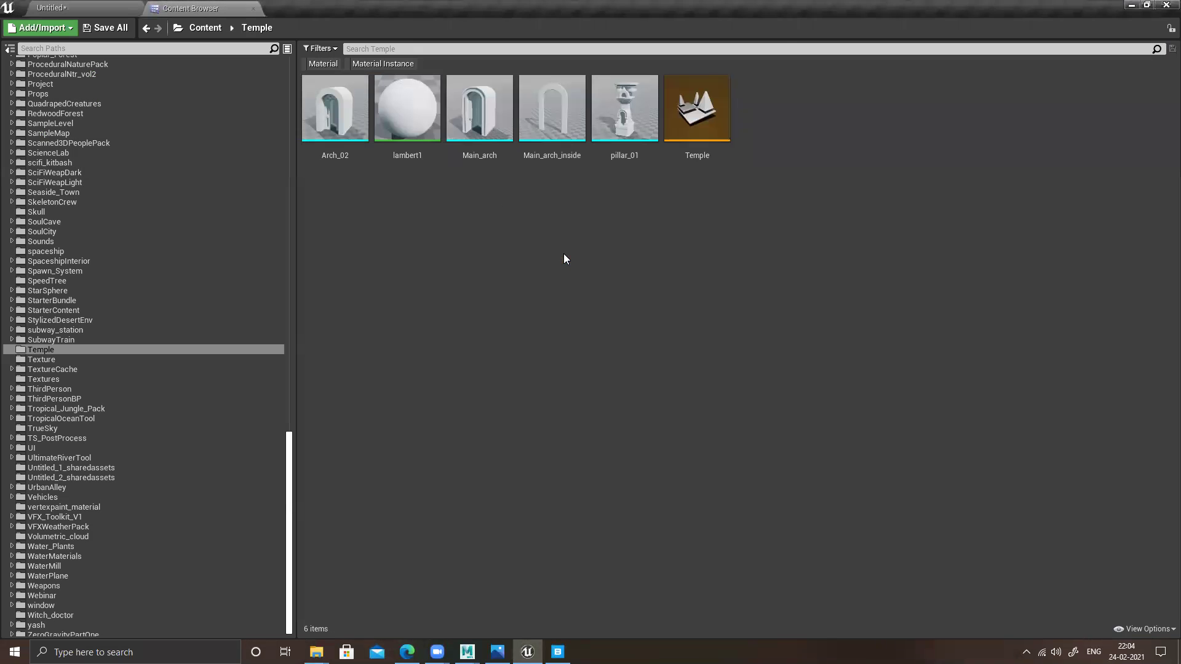
double_click(361, 183)
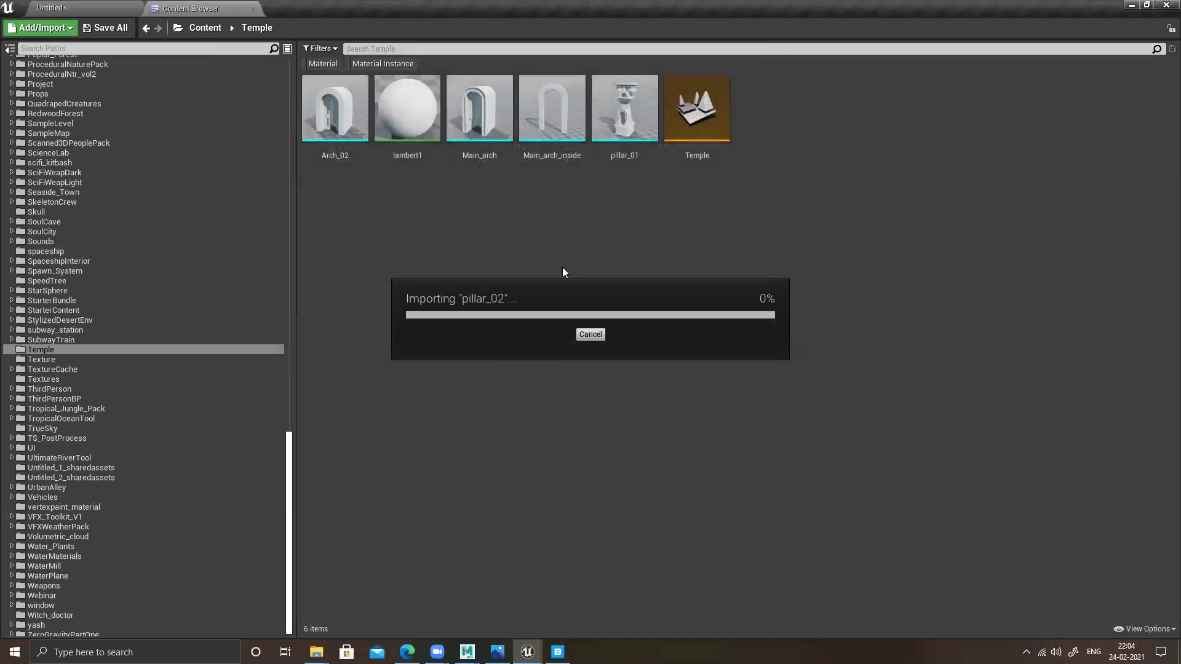
left_click(615, 554)
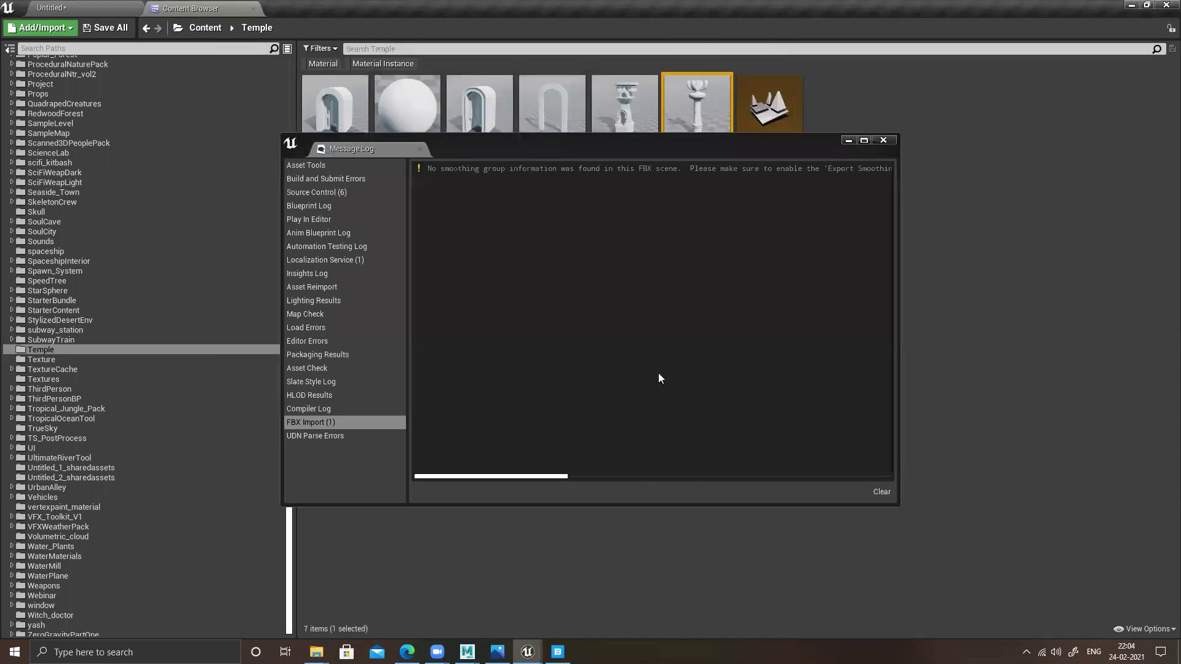
left_click(883, 140)
- Place the pillar_02 mesh in the level and reset its location to 0, 0, 0
left_click_drag(697, 110, 606, 390)
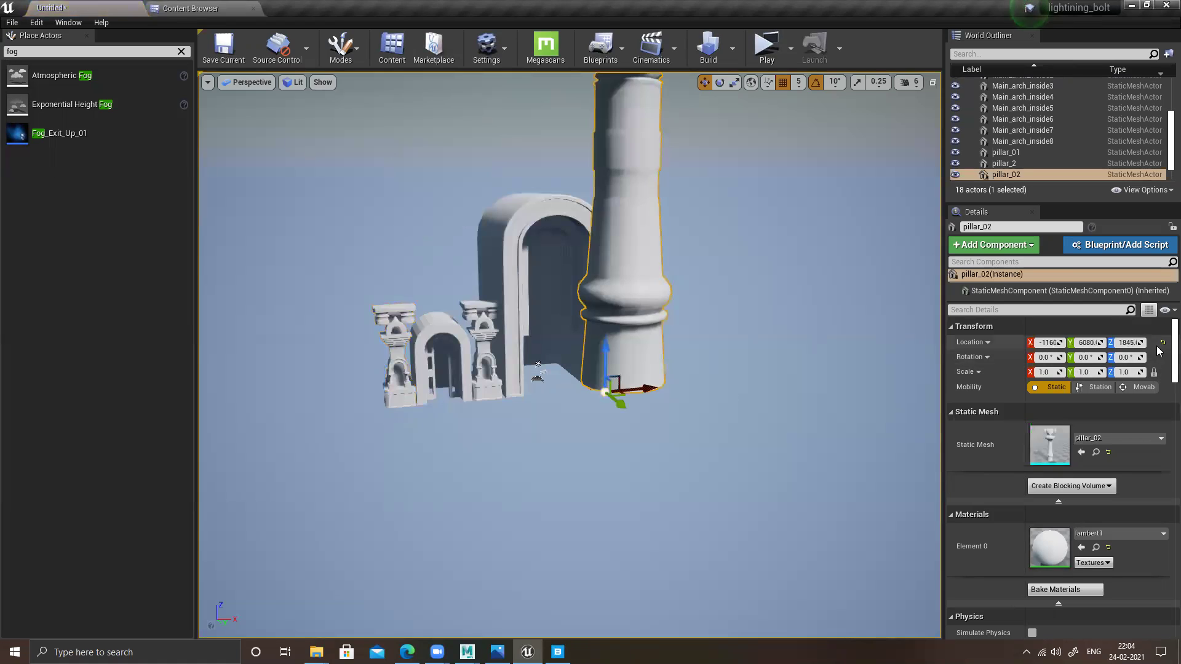
left_click(1162, 345)
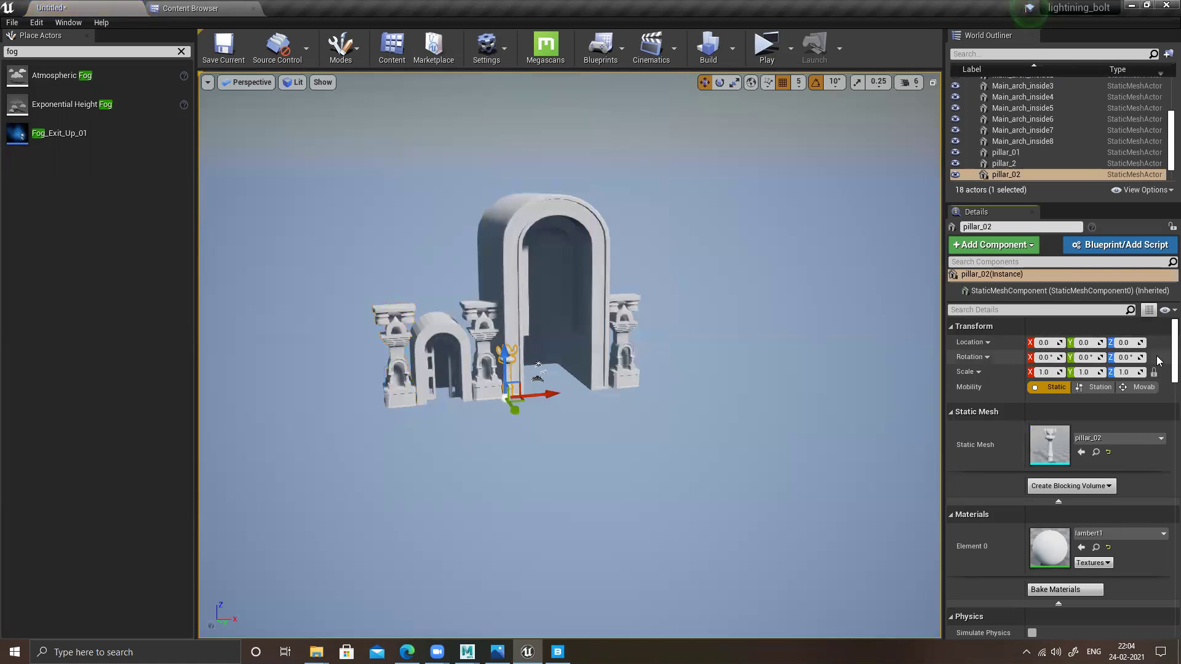
scroll(531, 400, "up", 5)
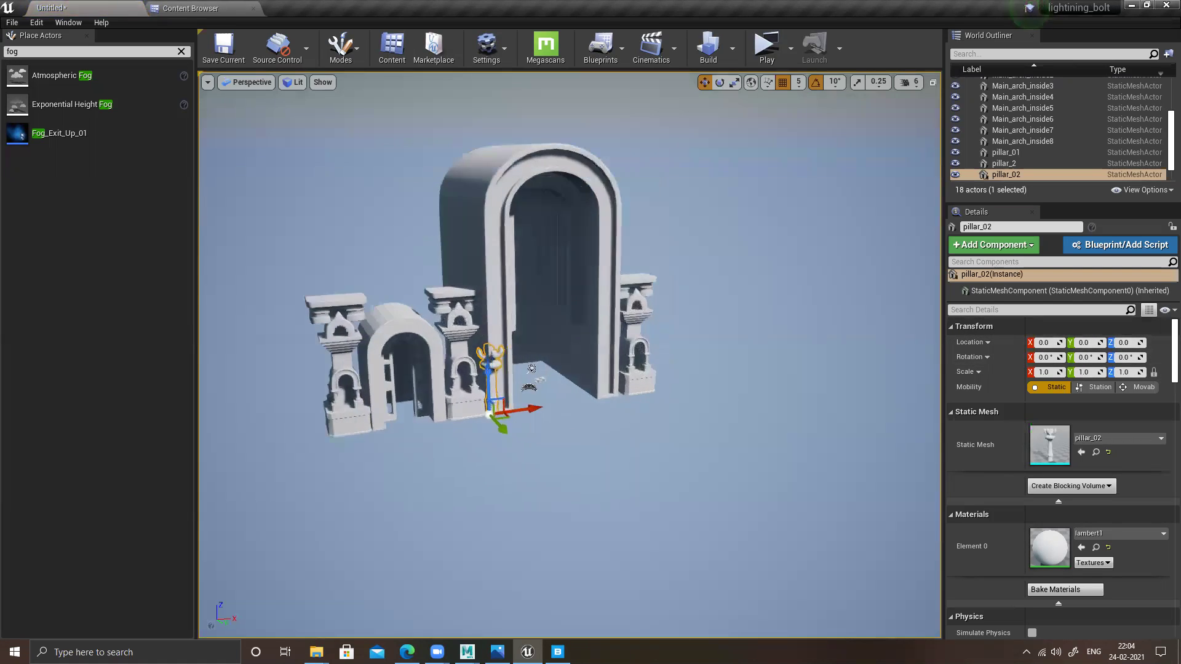
- Position the slender pillar in front of the large arch opening and place a duplicate beside it at X 680
left_click_drag(506, 425, 468, 416)
left_click_drag(546, 367, 658, 443, "alt")
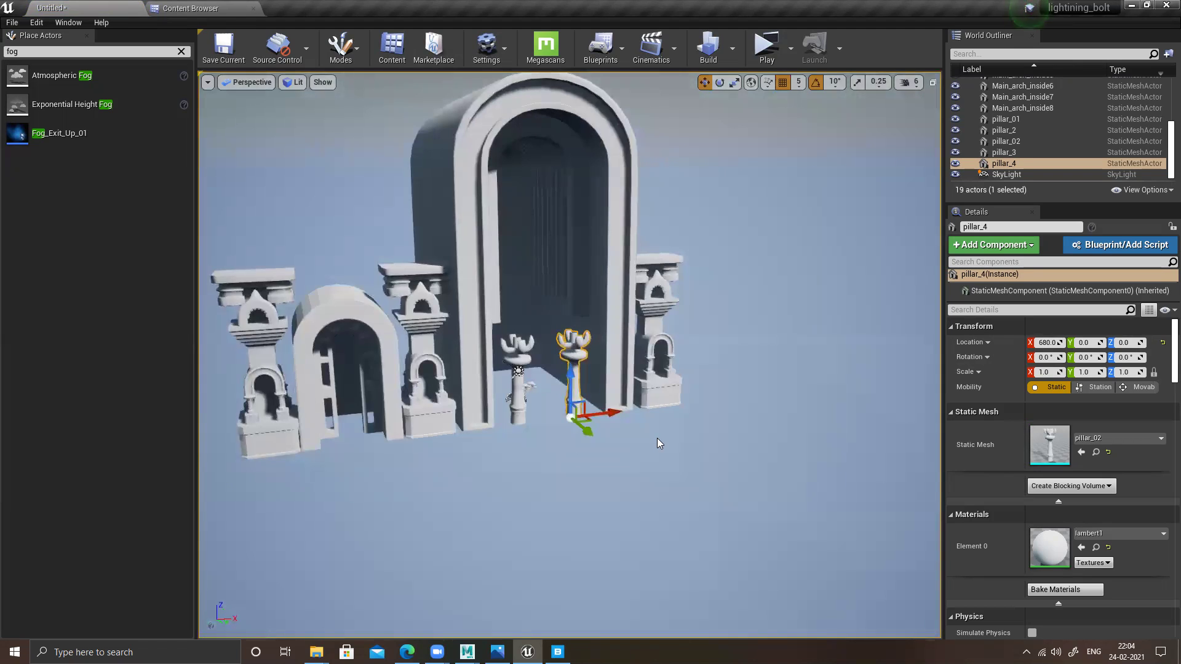
mouse_move(435, 467)
left_mouse_down("alt")
mouse_move(369, 471)
mouse_move(436, 469)
left_mouse_up("alt")
- Save the level as Temple in the /Game/Temple folder, replacing the existing level
key("ctrl+s")
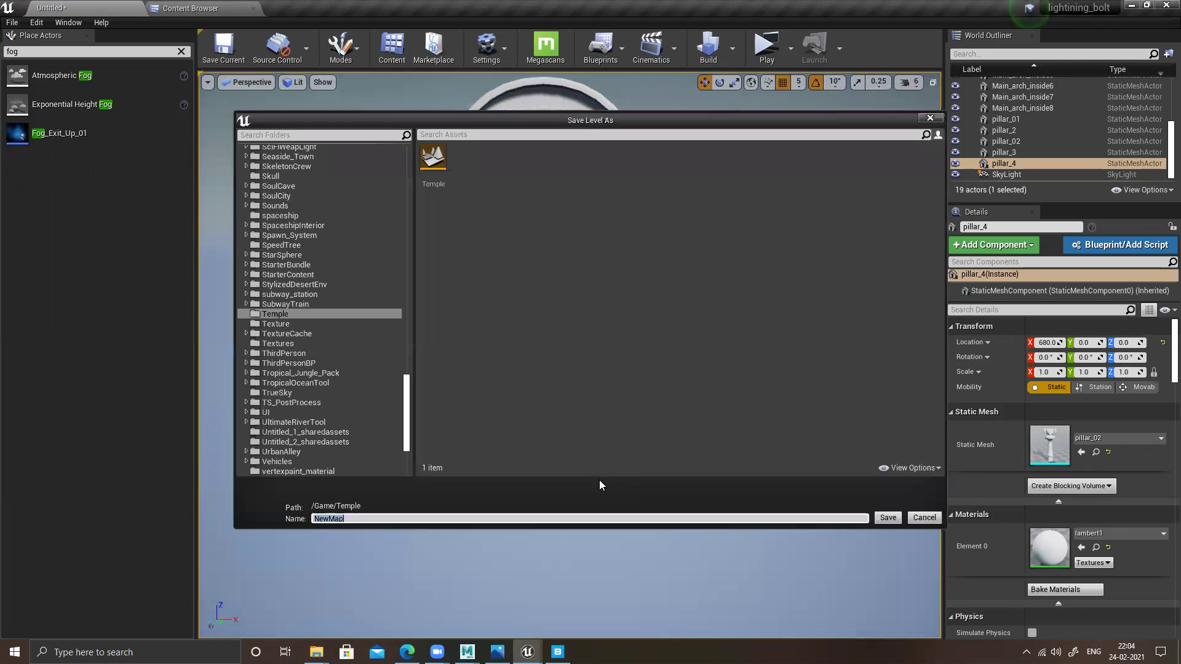
double_click(433, 157)
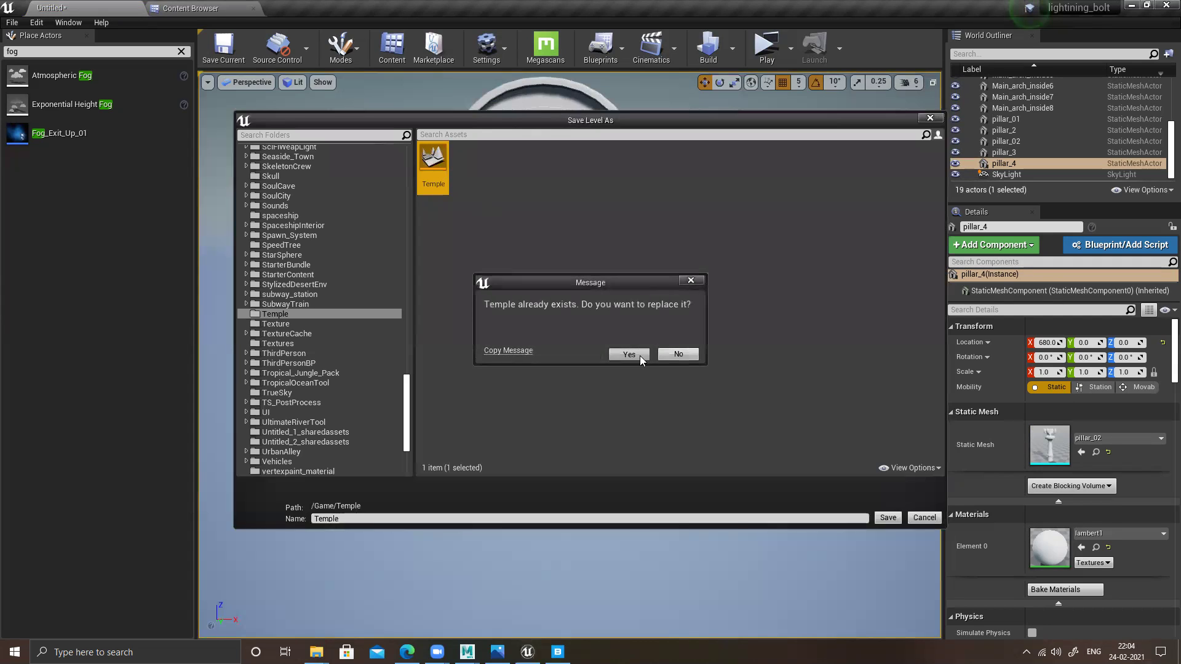
left_click(640, 356)
left_click_drag(514, 462, 554, 462, "alt")
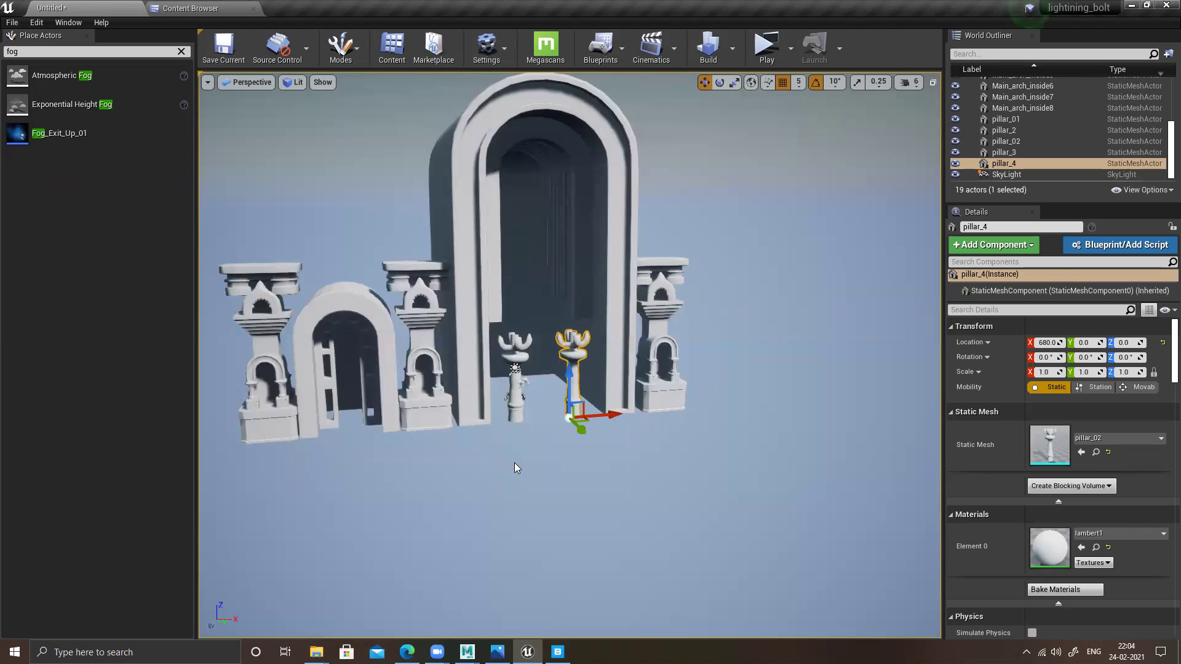
- Minimise Quixel Bridge and switch to the Temple.mb scene in Maya
left_click(557, 651)
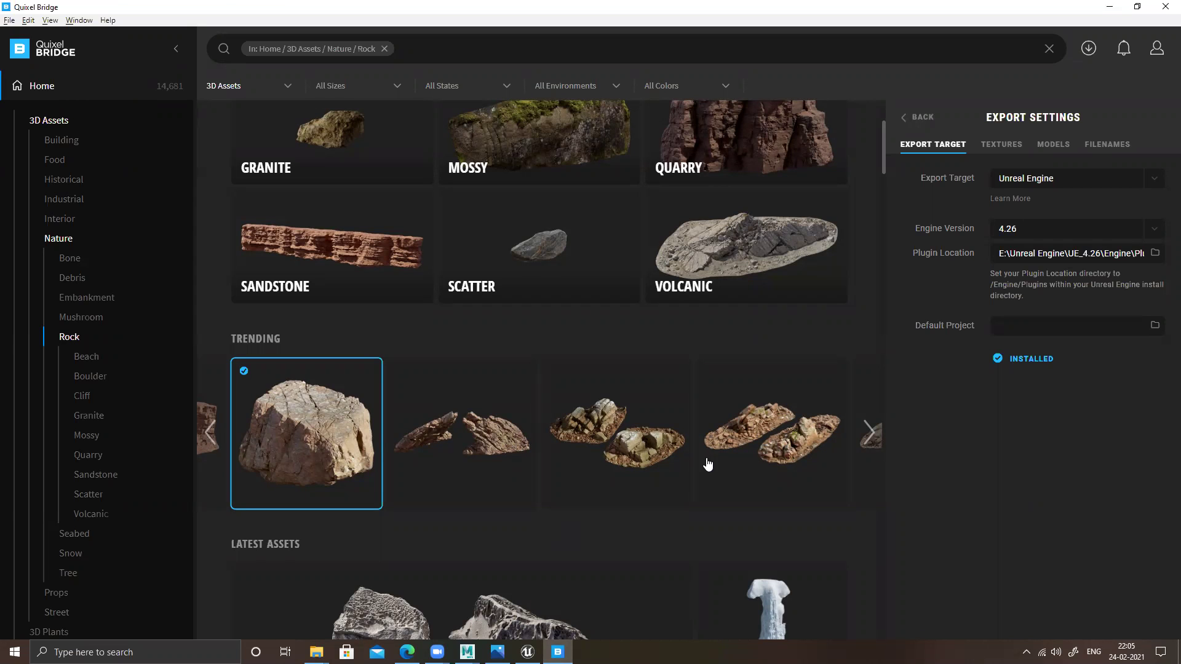
left_click(1110, 8)
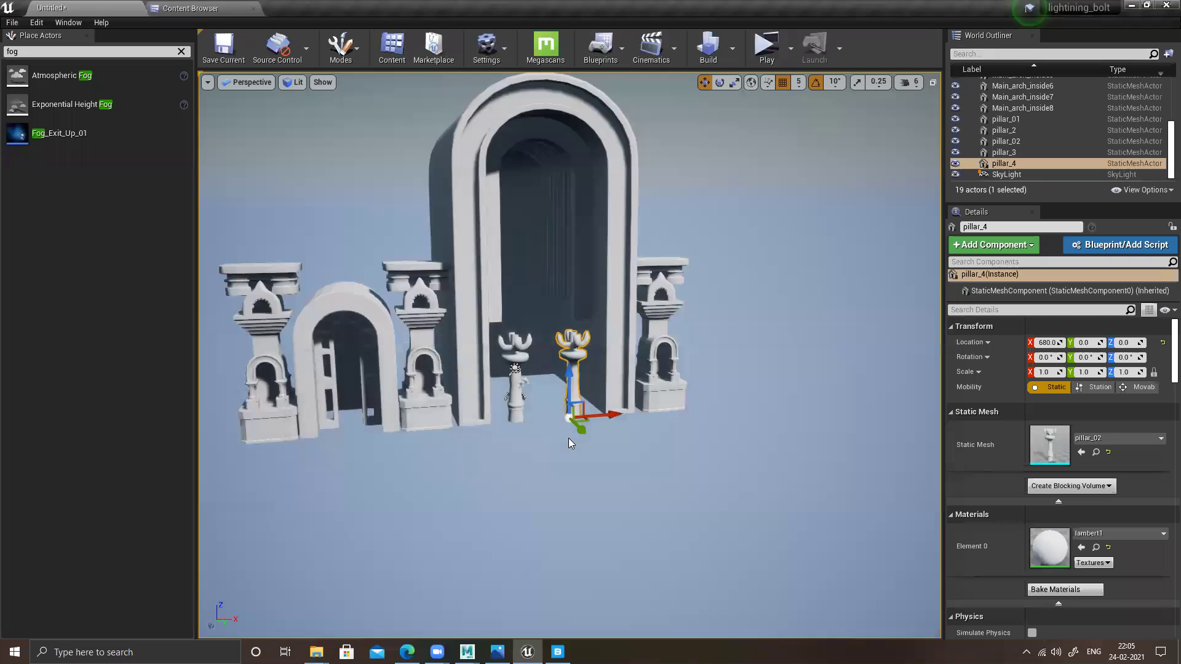
mouse_move(467, 652)
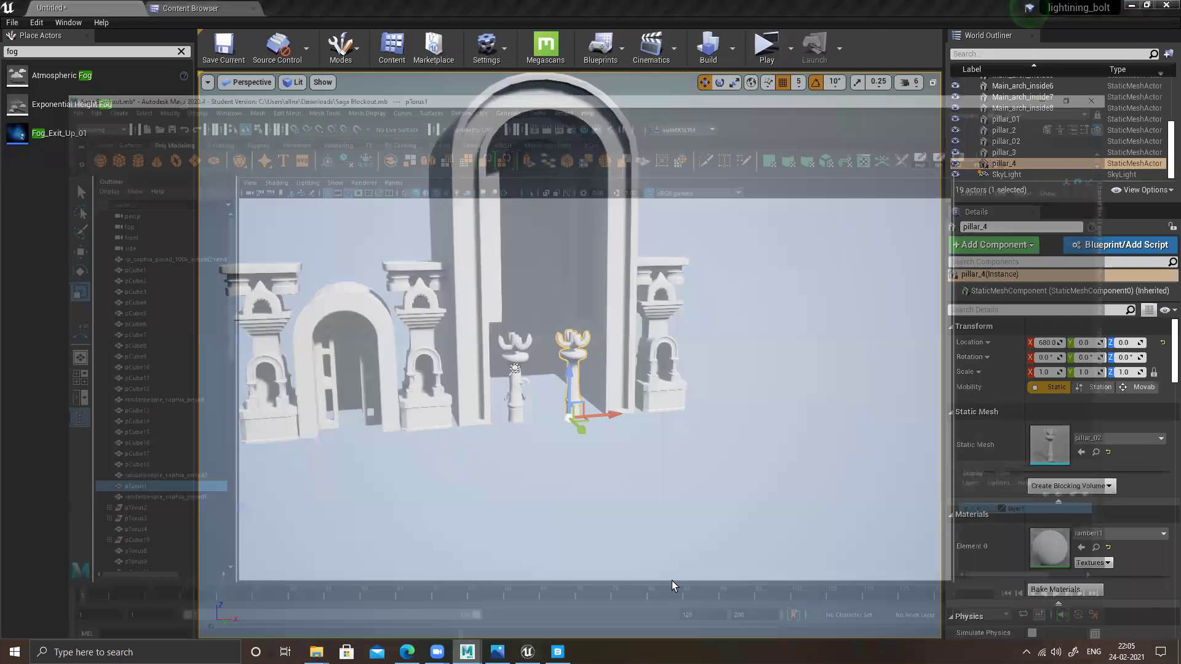
left_click(671, 580)
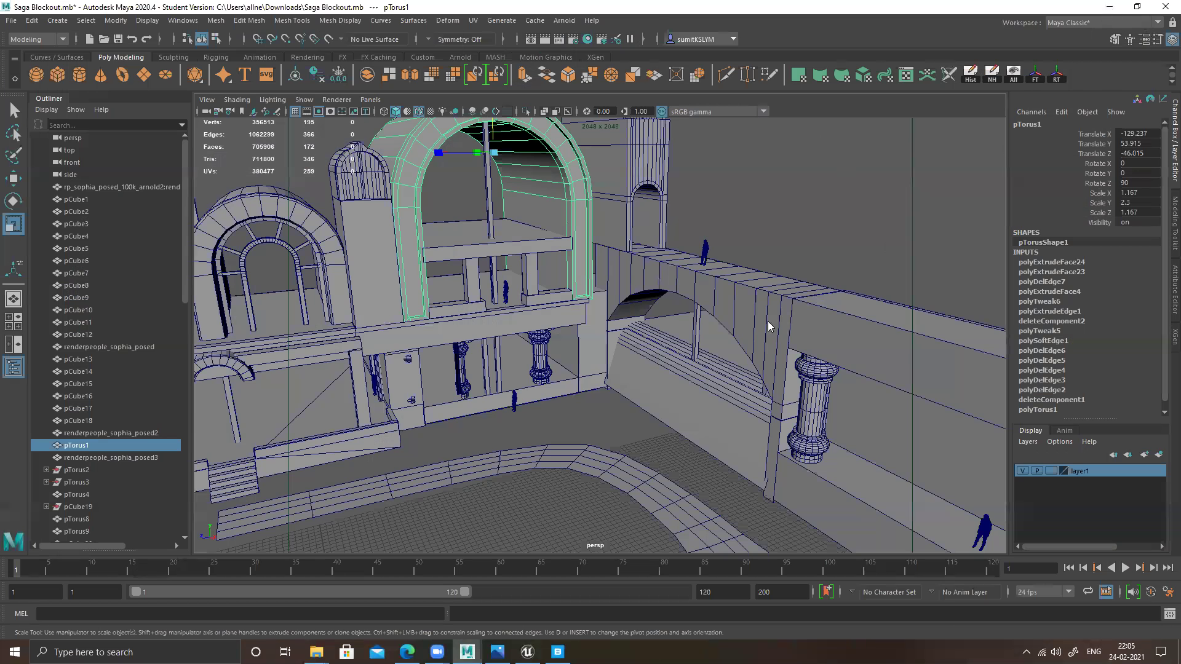
key("alt+Tab")
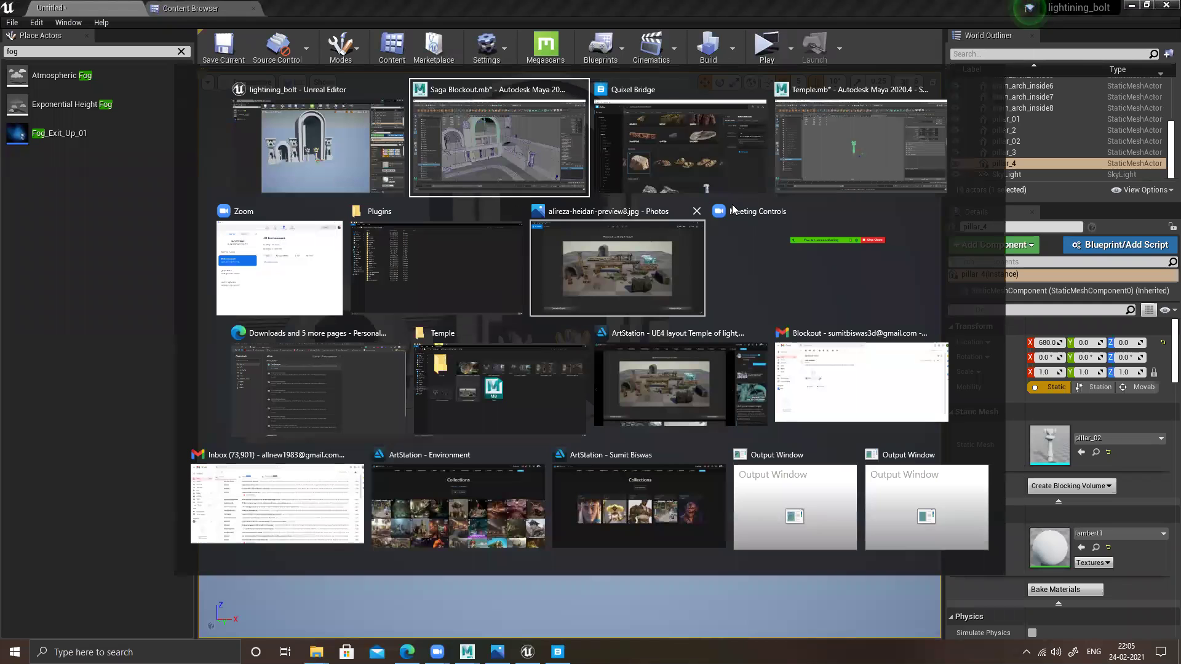
left_click(825, 154)
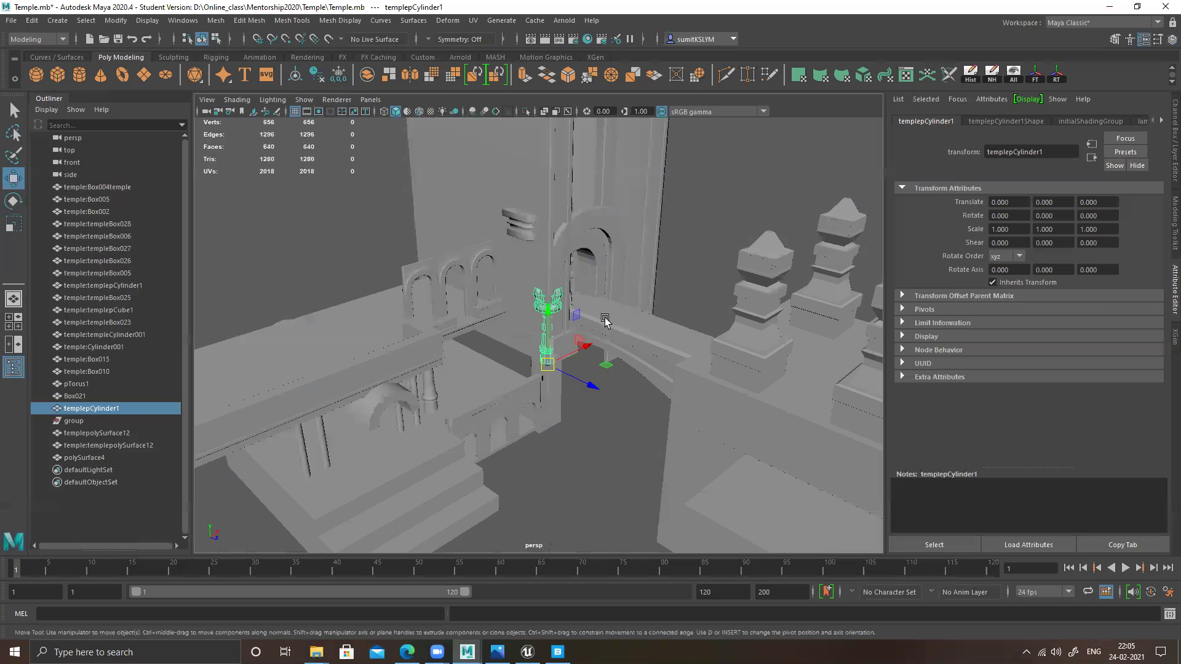
- Hide the ornate pillar and both templepolySurface12 gateway pieces in the Temple scene
left_click_drag(605, 320, 608, 310, "alt")
left_click_drag(692, 205, 553, 363, "alt")
key("ctrl+z")
key("h")
- Select the long roof slab temple:Box010, inspect its underside, and start editing its vertices
scroll(569, 312, "up", 4)
left_click(540, 315)
left_click_drag(424, 333, 688, 268, "alt")
left_click_drag(679, 315, 673, 381, "alt")
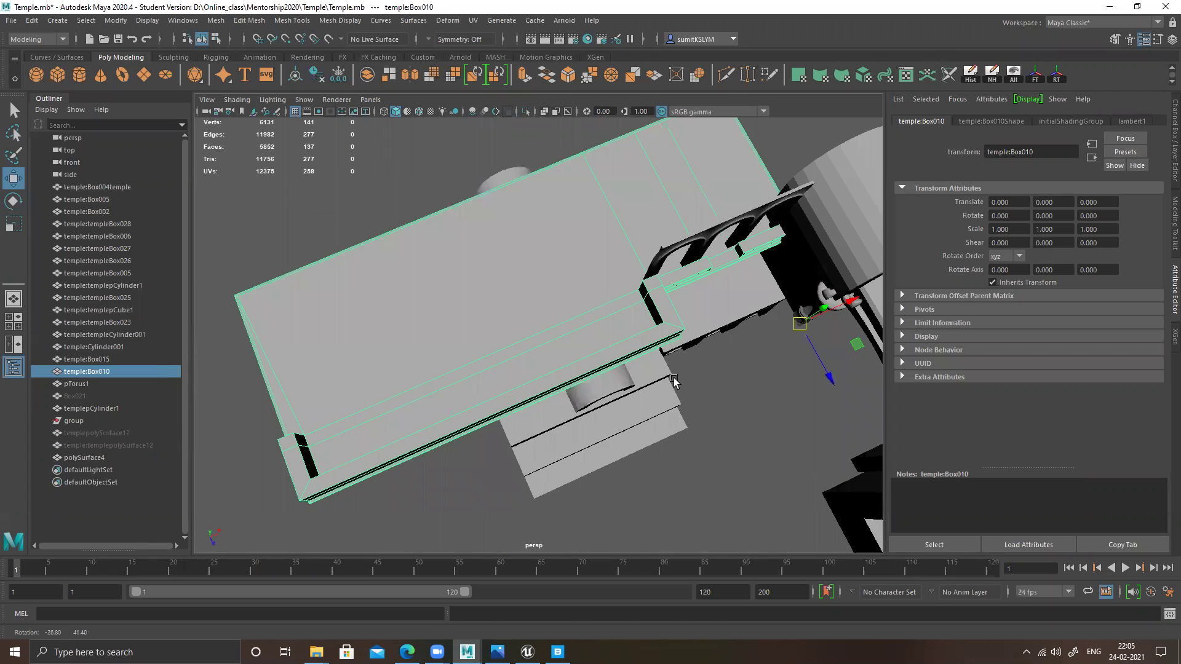
left_click_drag(665, 208, 535, 233, "alt")
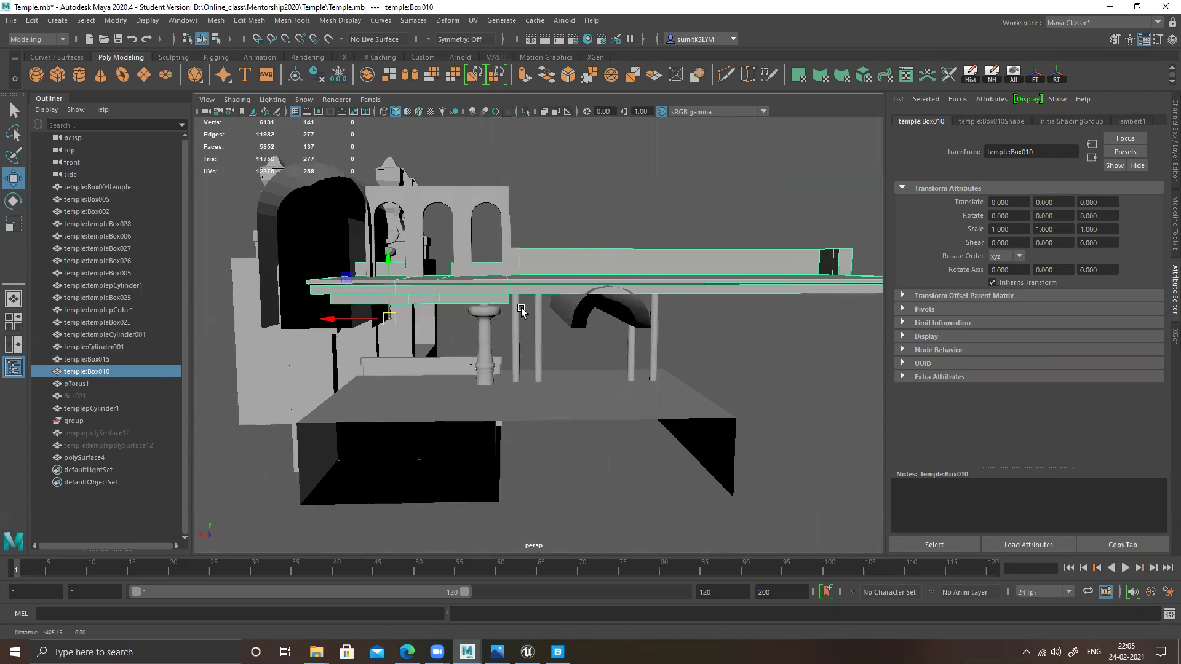
left_click_drag(522, 308, 541, 270, "alt")
right_click_drag(541, 271, 566, 283, "alt")
right_click_drag(526, 236, 578, 302, "alt")
middle_click_drag(434, 212, 546, 284, "alt")
right_click_drag(537, 258, 488, 238, "alt")
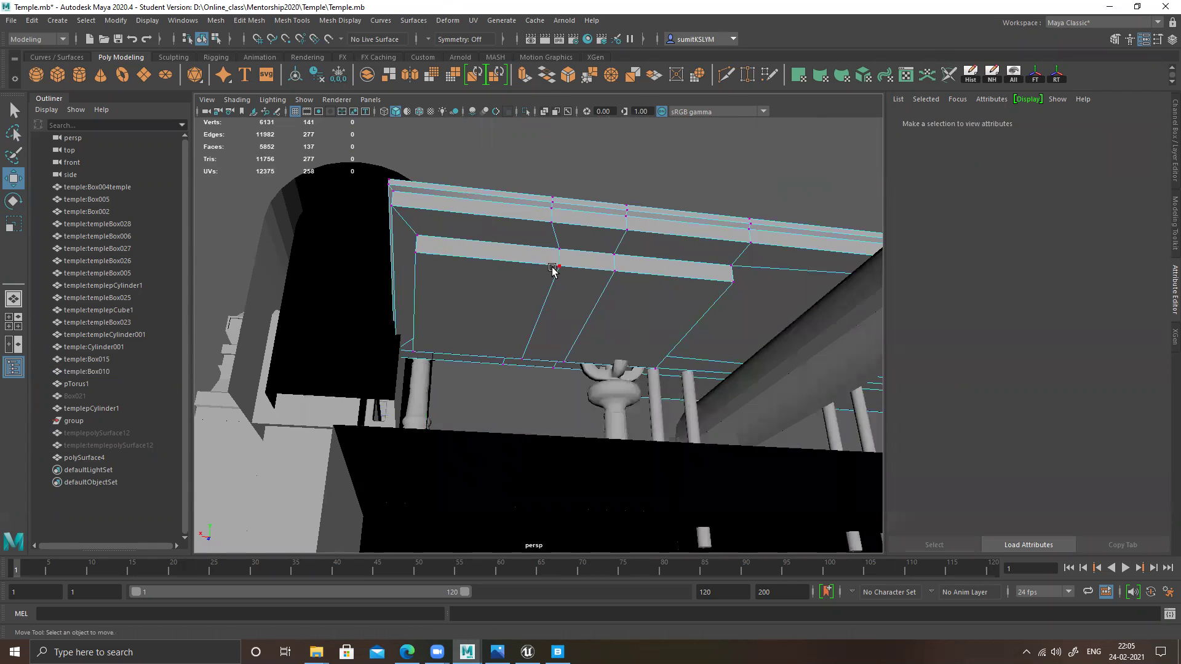
- Move the two middle vertices on the slab's lowest ledge onto the corners at its end
left_click(559, 266)
left_click_drag(559, 266, 416, 252)
left_click(559, 248)
left_click_drag(559, 249, 417, 235)
- Snap the three middle vertices on the slab's upper ledges onto the matching corner vertices at its end
left_click(553, 222)
key("v")
left_click_drag(555, 224, 393, 206)
left_click(549, 209)
key("v")
left_click_drag(548, 210, 394, 191)
left_click(553, 200)
left_click_drag(553, 201, 388, 185)
- Snap the middle vertices on the slab's topmost edge onto the corner vertices at its end
left_click_drag(552, 224, 393, 249, "alt")
left_click(596, 265)
key("v")
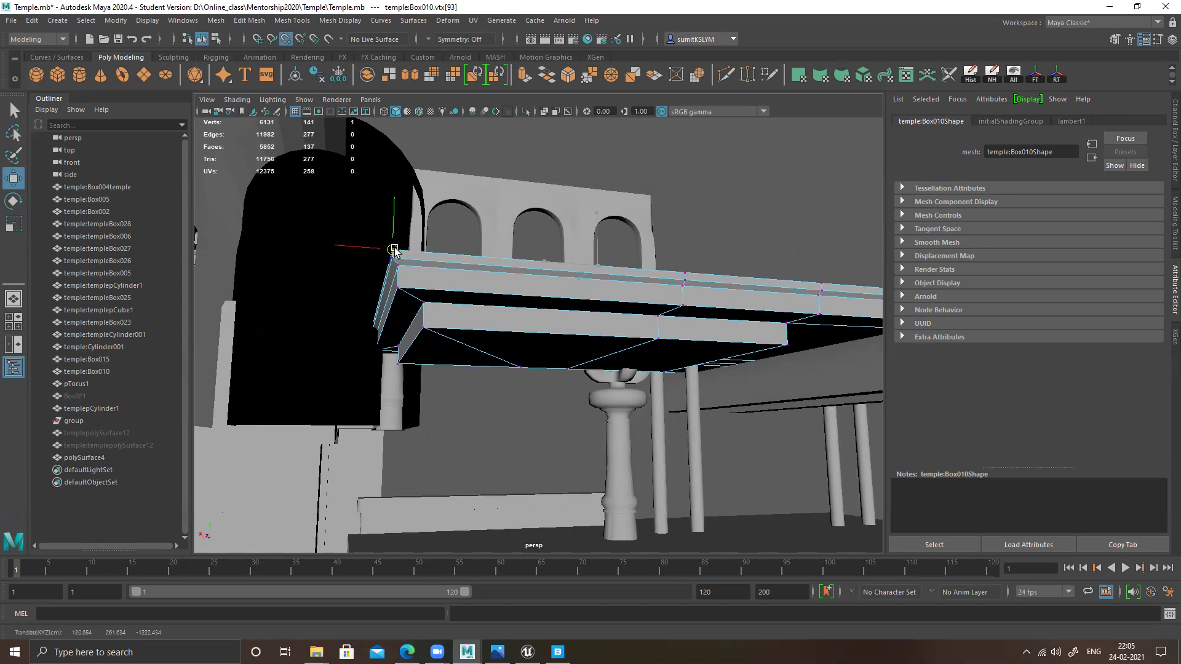
left_click_drag(664, 316, 390, 322, "alt")
left_click(553, 303)
key("v")
- Snap the middle vertices on the front edge of the slab's top surface onto the neighbouring vertex away from the end
left_click_drag(465, 278, 562, 253, "alt")
left_click_drag(548, 343, 661, 341, "alt")
left_click(530, 339)
left_click(527, 349)
left_click_drag(527, 349, 665, 346)
left_click(526, 350)
left_click_drag(527, 351, 661, 348)
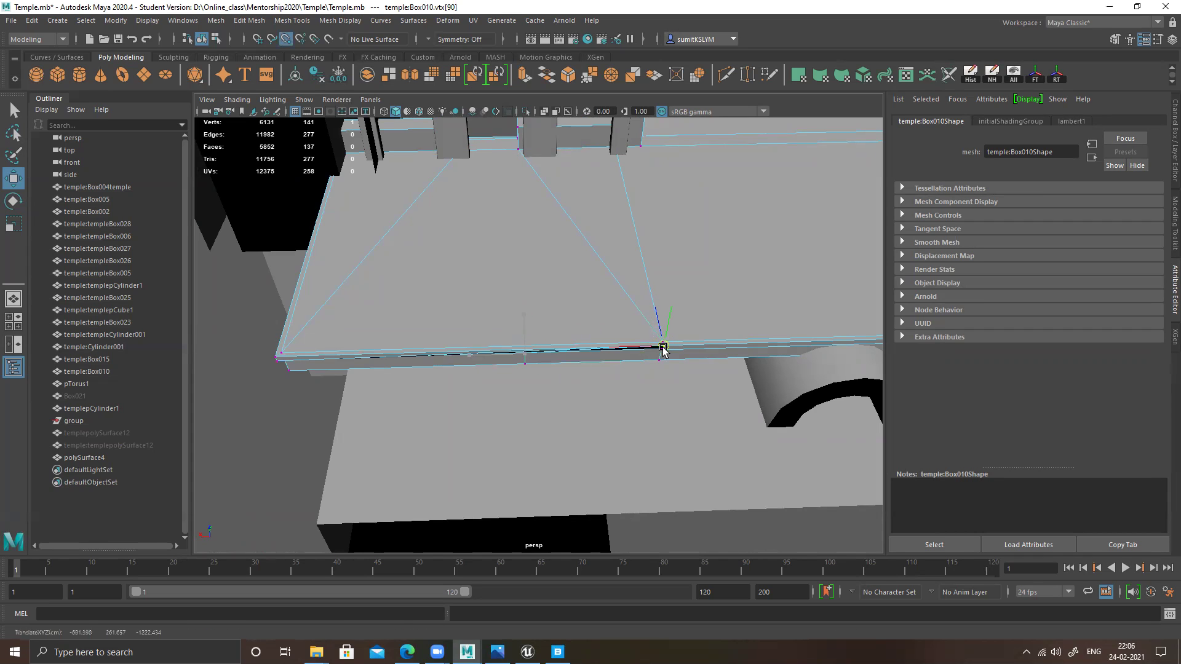
- Snap the four leftover middle vertices on the slab's front and lower ledges onto the matching neighbouring vertices
left_click_drag(601, 385, 584, 252, "alt")
scroll(615, 279, "up", 3)
left_click(494, 212)
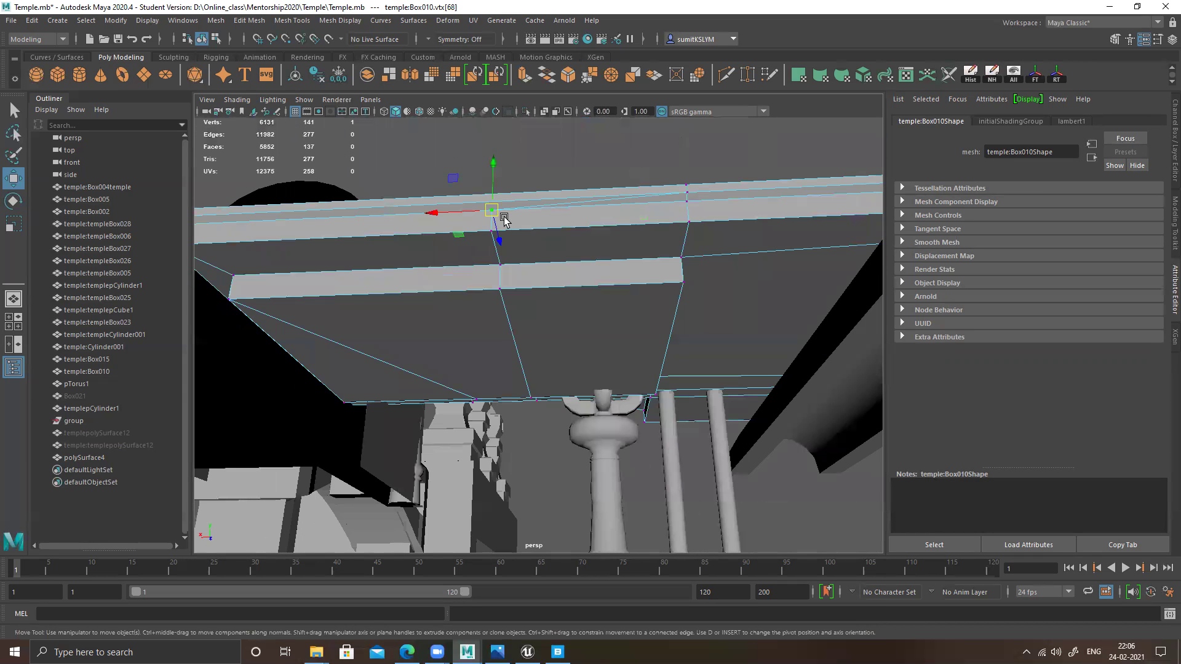
left_click_drag(495, 211, 687, 203)
left_click(492, 232)
left_click_drag(495, 232, 689, 221)
left_click(521, 262)
left_click_drag(502, 264, 679, 254)
left_click(500, 288)
left_click_drag(499, 289, 683, 282)
- Merge all overlapping vertices of the slab and return to object mode
left_click_drag(698, 373, 477, 275, "alt")
left_click_drag(344, 145, 880, 495)
right_click_drag(745, 306, 784, 187, "shift")
left_click_drag(630, 278, 741, 311, "alt")
middle_click_drag(698, 325, 633, 332, "alt")
scroll(637, 312, "up", 1)
left_click_drag(637, 313, 566, 252, "alt")
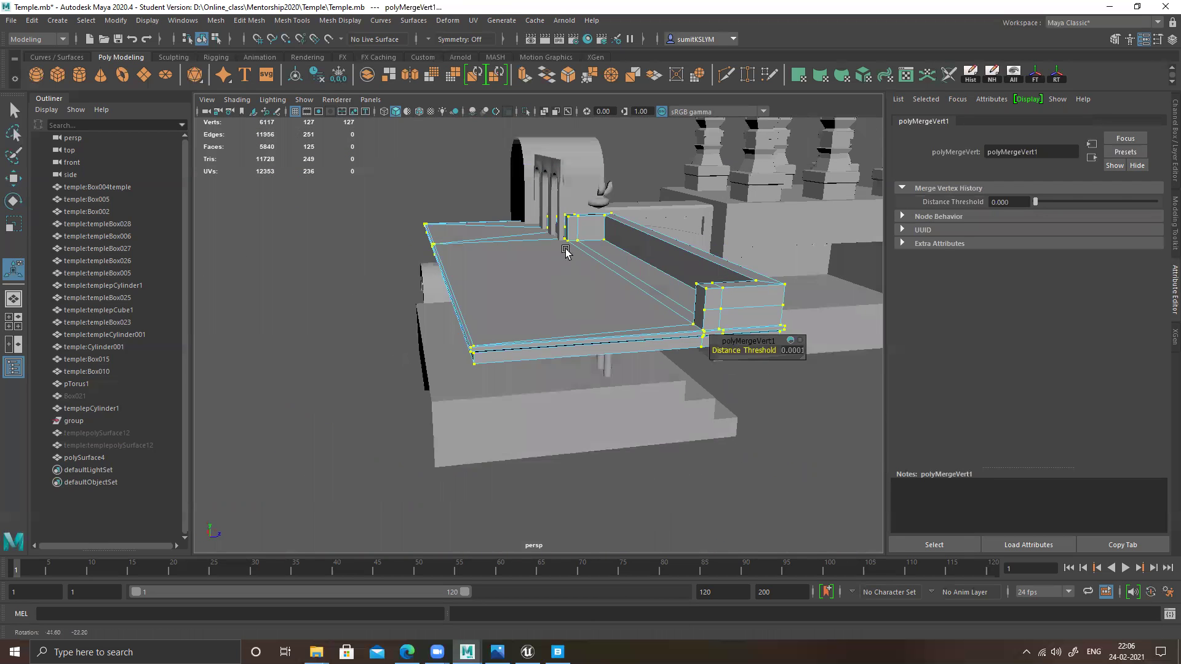
right_click_drag(565, 249, 622, 230)
key("q")
- Hide everything except the slab temple:Box010 and center its pivot
left_click_drag(670, 275, 553, 284, "alt")
scroll(546, 282, "down", 5)
middle_click_drag(546, 282, 550, 278, "alt")
left_click_drag(550, 278, 642, 323, "alt")
scroll(620, 301, "up", 1)
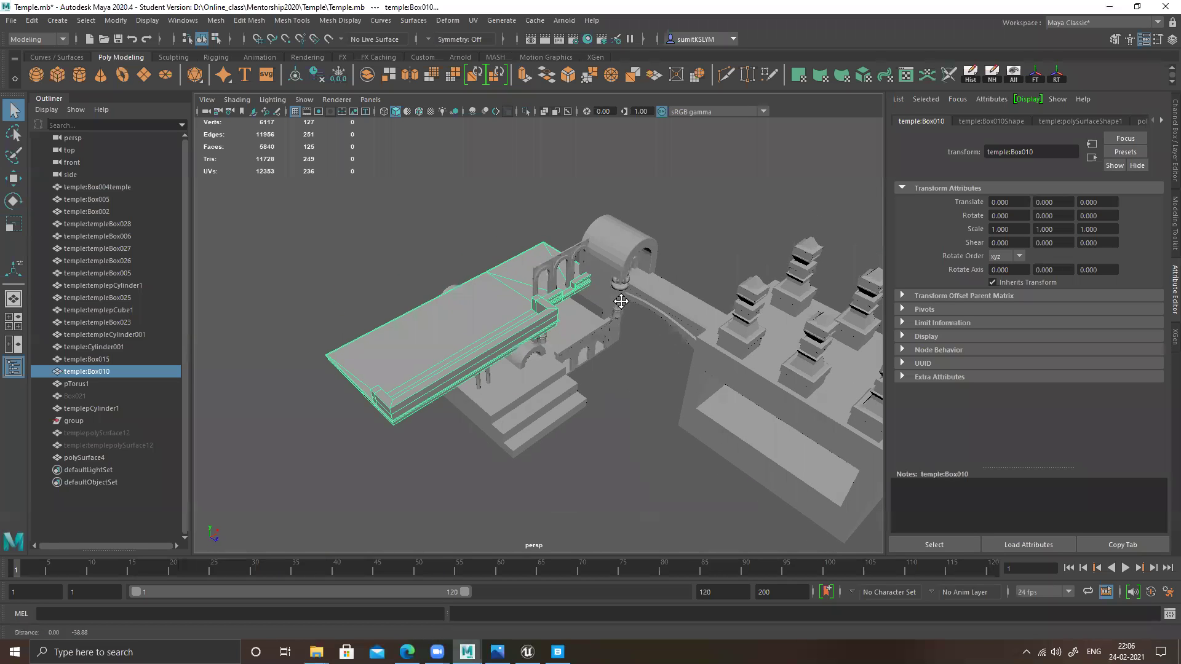
right_click_drag(620, 301, 669, 348, "alt")
middle_click_drag(678, 331, 652, 349, "alt")
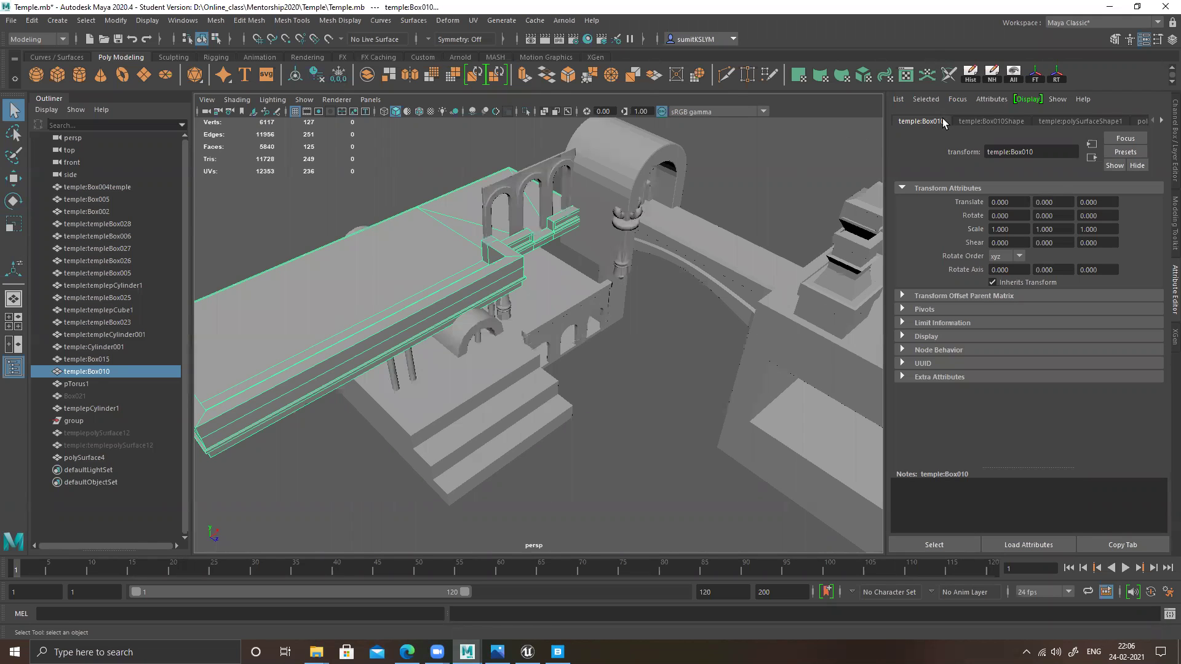
key("alt+h")
key("w")
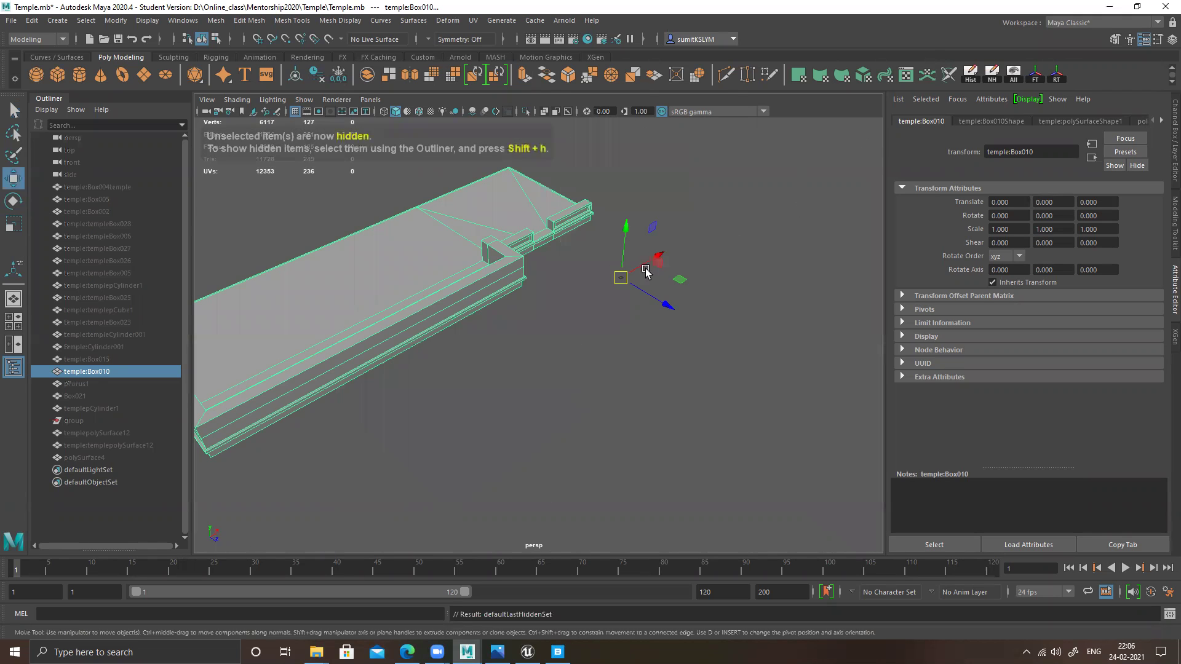
left_click_drag(581, 290, 569, 300, "alt")
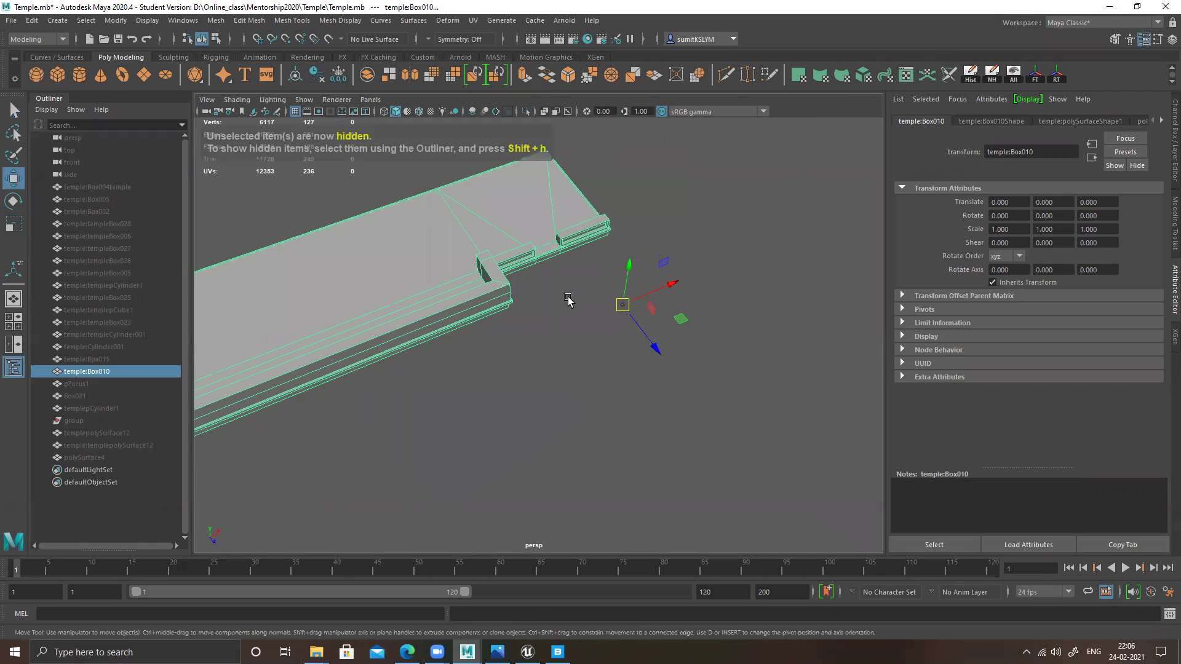
middle_click_drag(536, 343, 553, 337, "alt")
left_click(295, 74)
- Snap the slab's pivot onto the lower outer corner at its narrow end
left_click_drag(446, 320, 655, 247, "alt")
left_click_drag(434, 226, 502, 257, "alt")
left_click_drag(650, 210, 649, 254, "alt")
key("d")
key("v")
left_click_drag(465, 219, 644, 249)
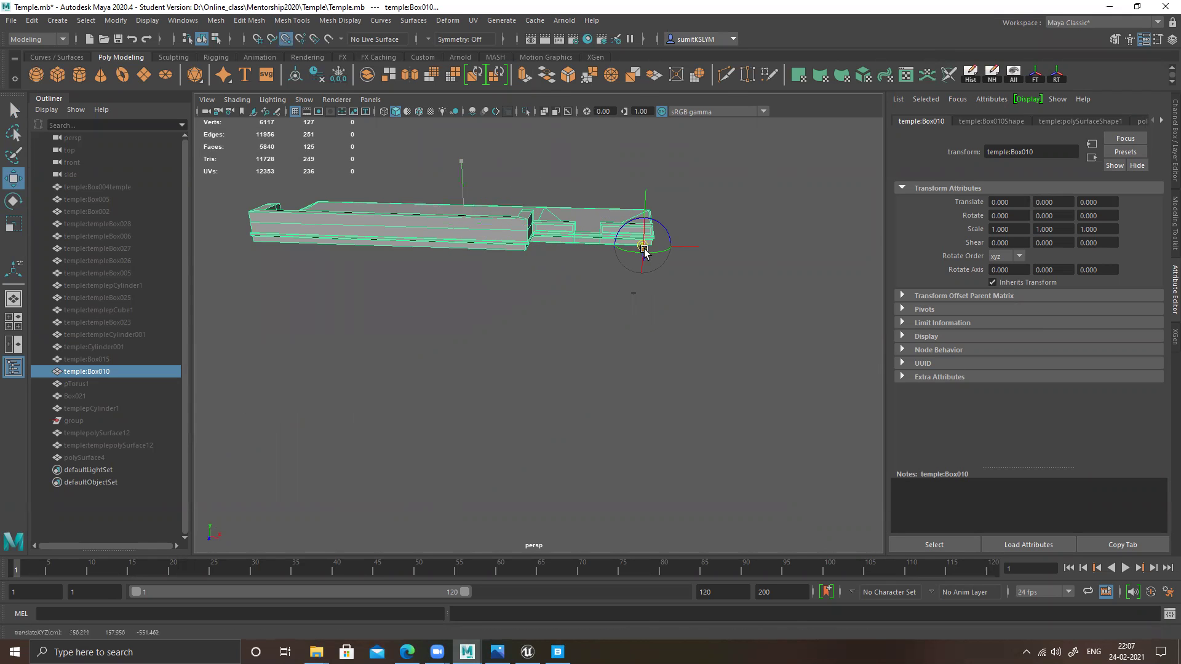
- Snap the slab by its corner pivot to the grid origin, then freeze its transforms and delete its history
left_click_drag(710, 322, 496, 356, "alt")
key("v")
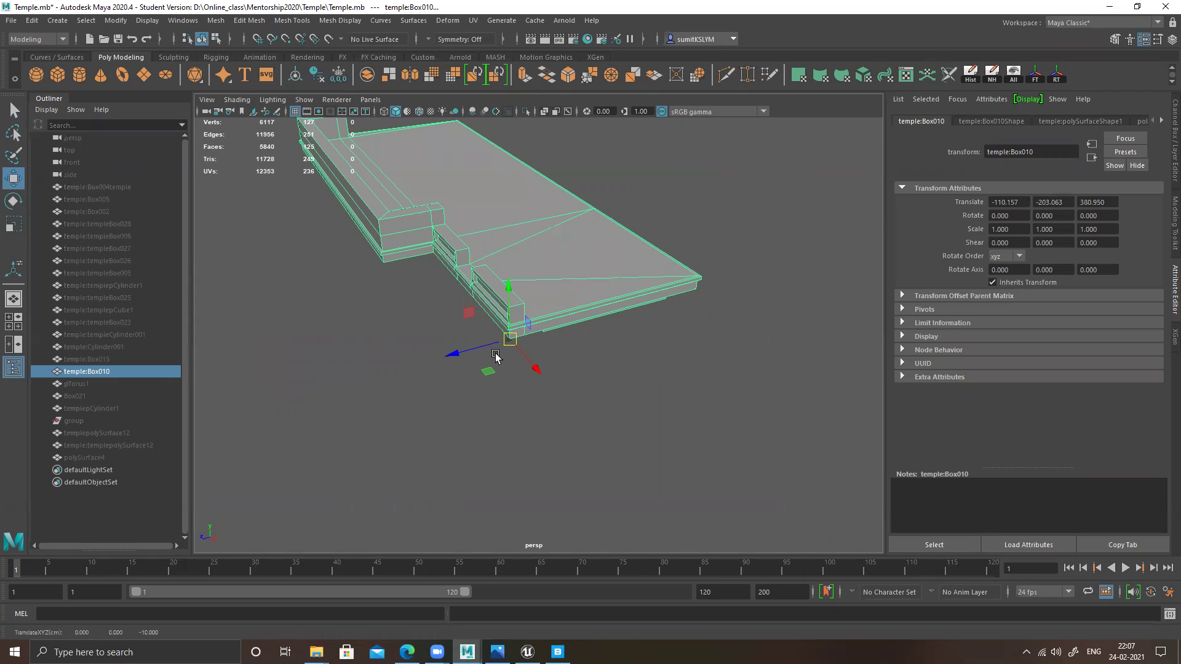
scroll(621, 406, "up", 7)
left_click_drag(638, 411, 628, 382, "alt")
right_click_drag(625, 349, 571, 378, "alt")
middle_click_drag(571, 377, 496, 399, "alt")
right_click_drag(523, 353, 592, 424, "alt")
middle_click_drag(559, 353, 568, 372, "alt")
mouse_move(568, 376)
left_mouse_down("alt")
mouse_move(577, 398)
mouse_move(577, 377)
left_mouse_up("alt")
key("x")
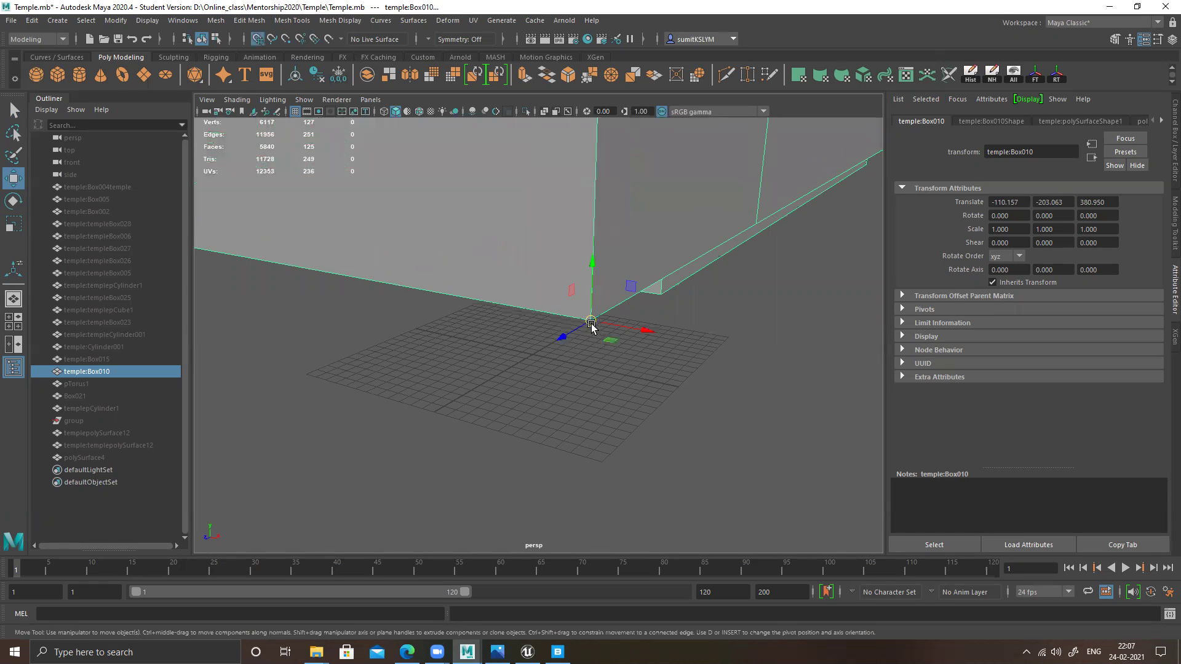
left_click_drag(563, 338, 532, 359)
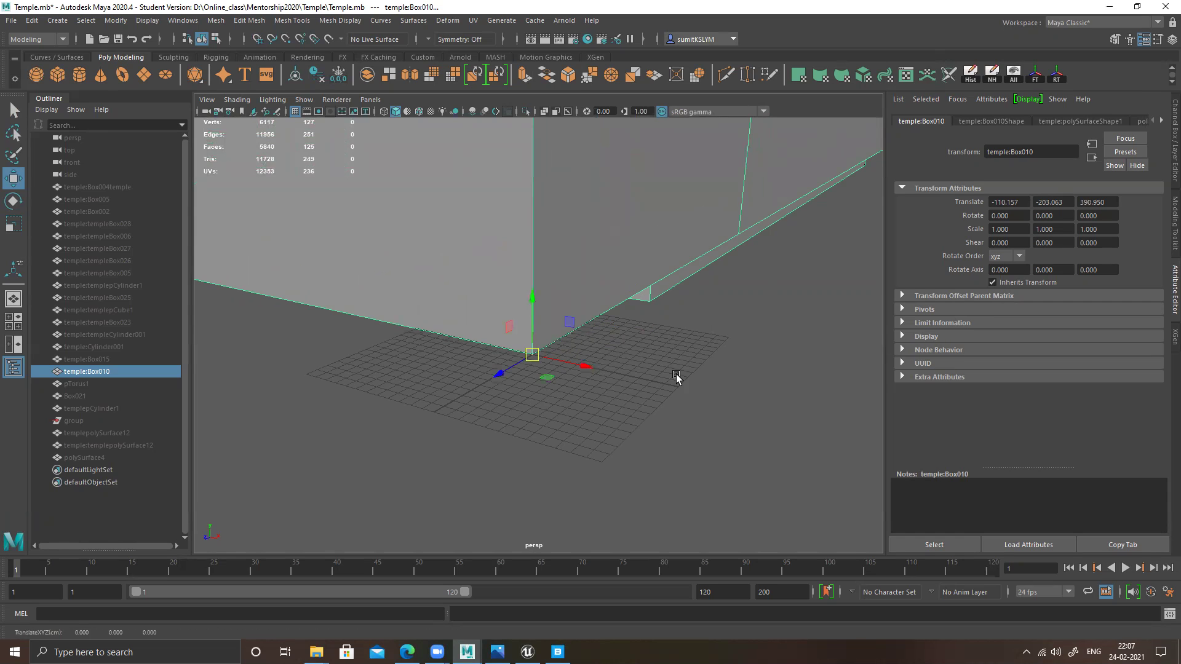
right_click_drag(677, 379, 480, 319, "alt")
left_click_drag(481, 320, 457, 319, "alt")
left_click(1060, 78)
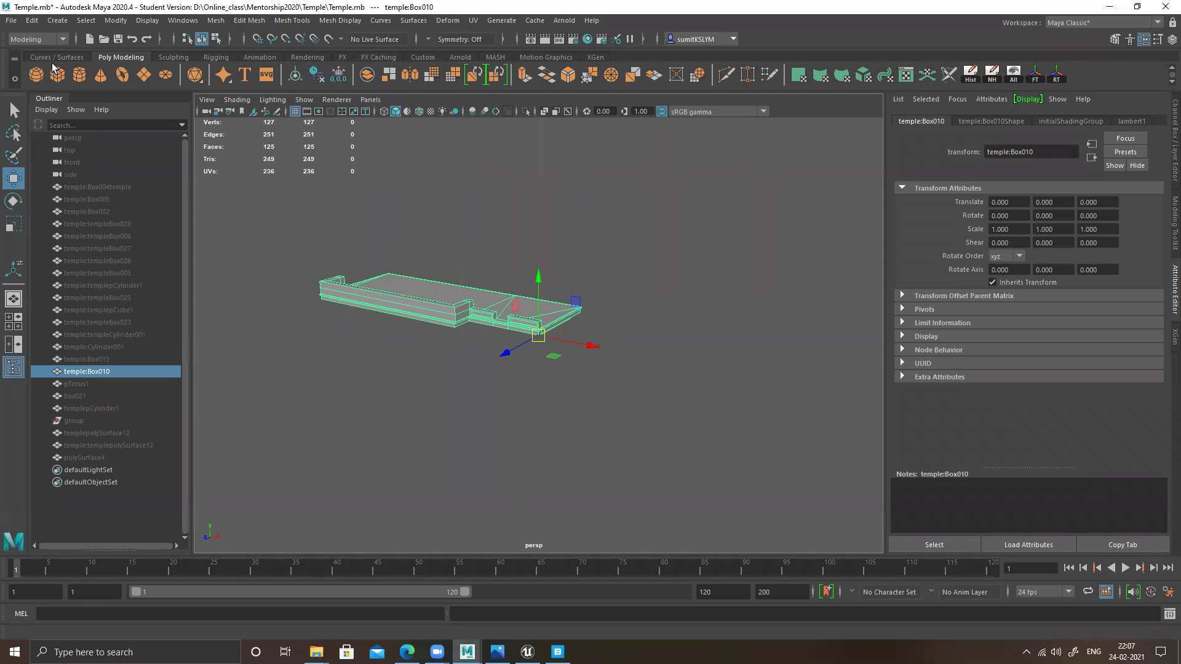
- Export the selected slab as the FBX file Floor_01 into the "for unreal" folder
left_click(12, 20)
left_click(54, 181)
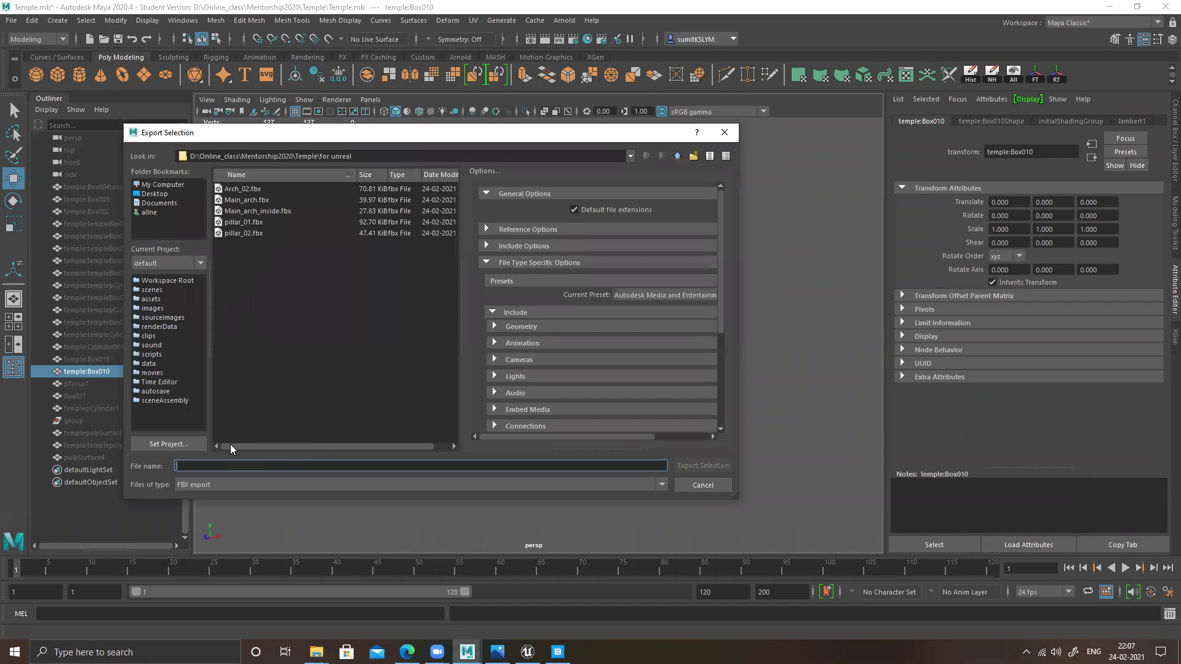
type("Floor")
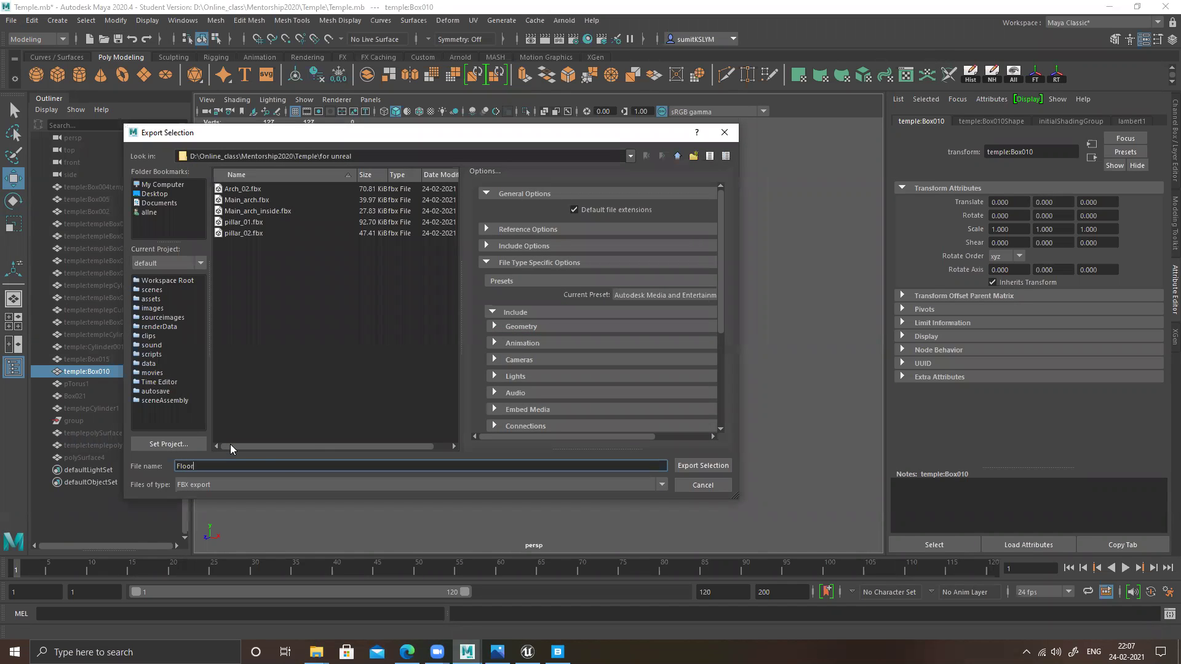
type("_01")
left_click(690, 466)
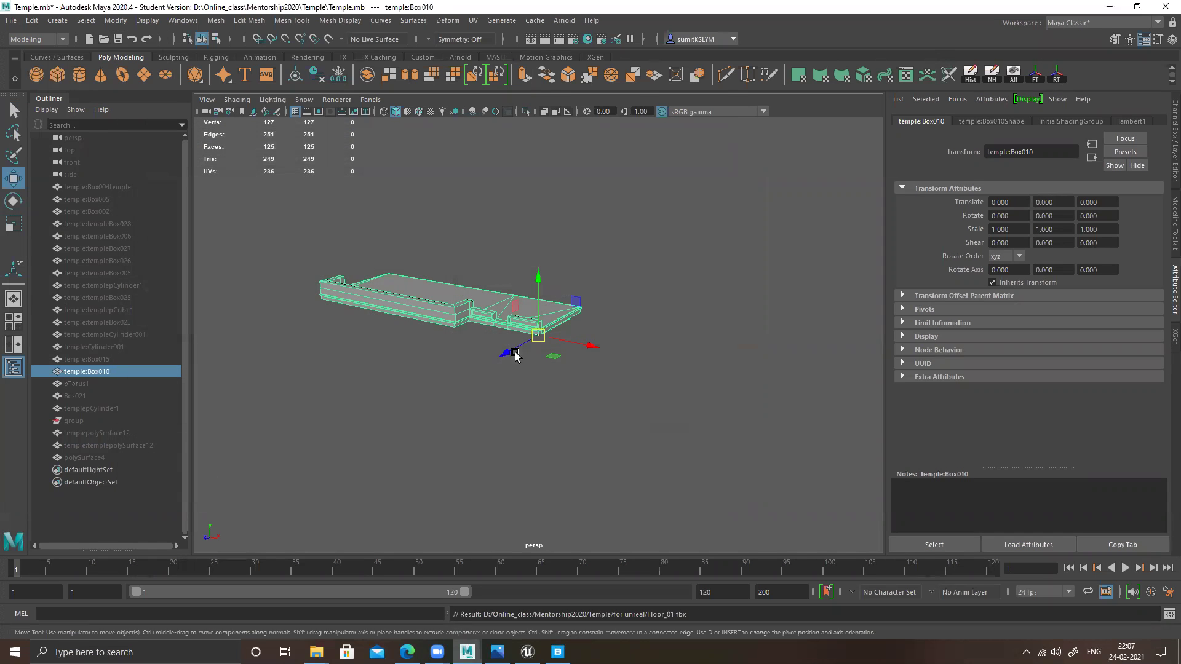
- Switch to Unreal Engine, import Floor_01 into the Temple folder, and close the import log
left_click(1109, 6)
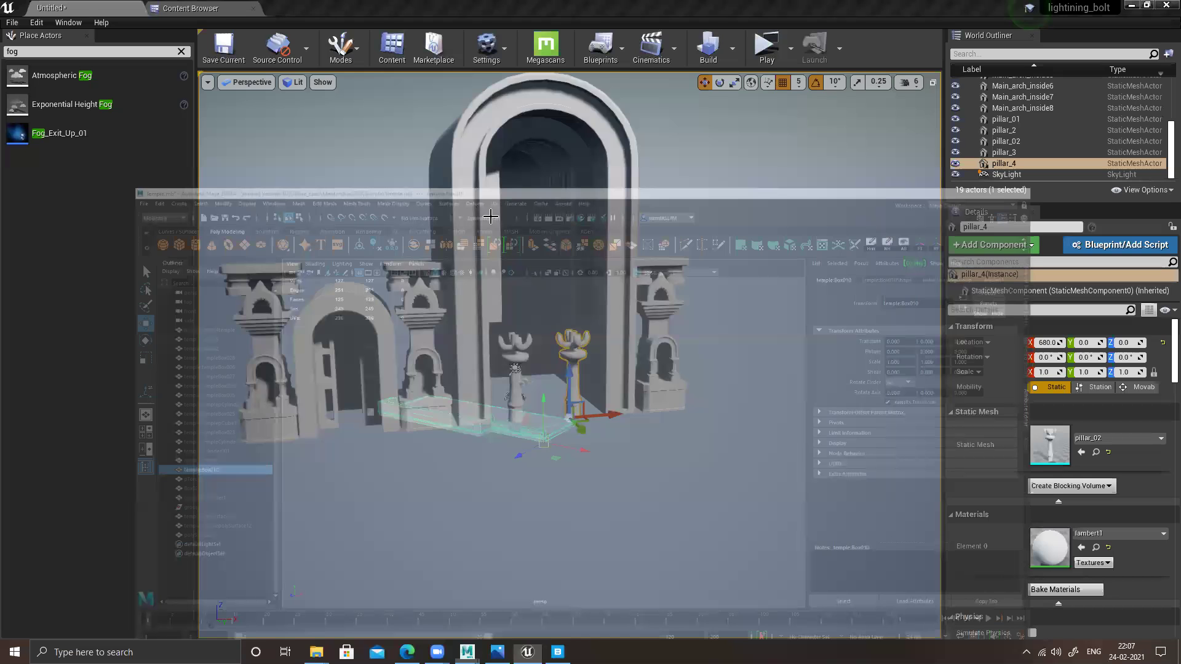
left_click(165, 9)
right_click(564, 241)
left_click(610, 282)
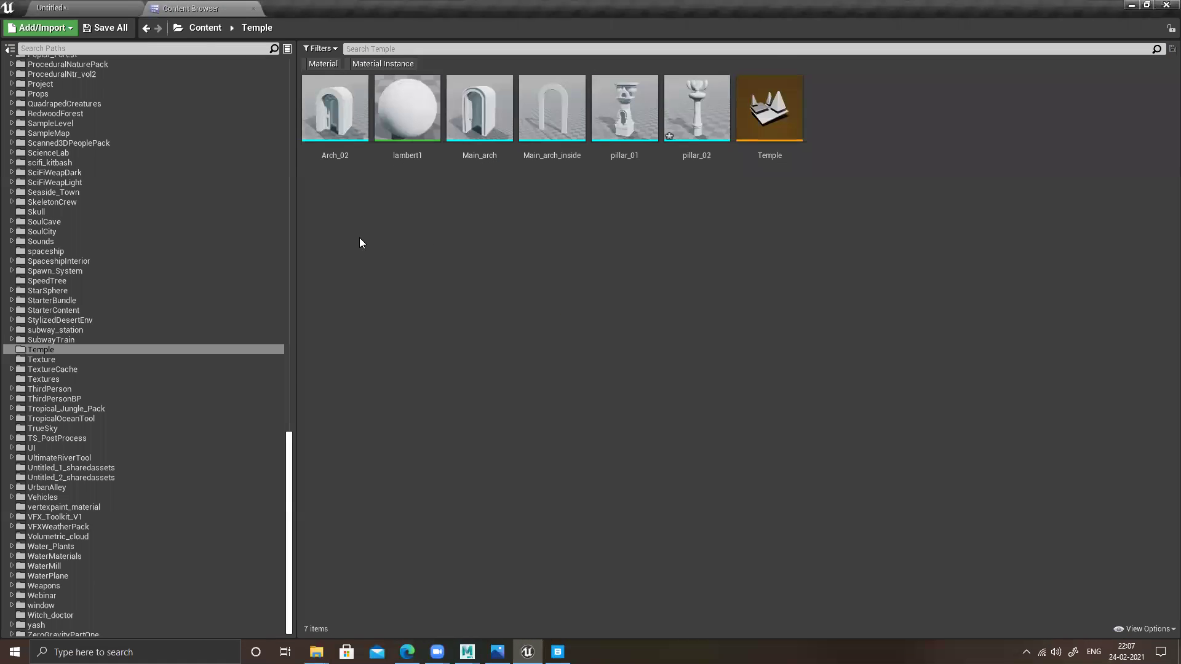
double_click(377, 141)
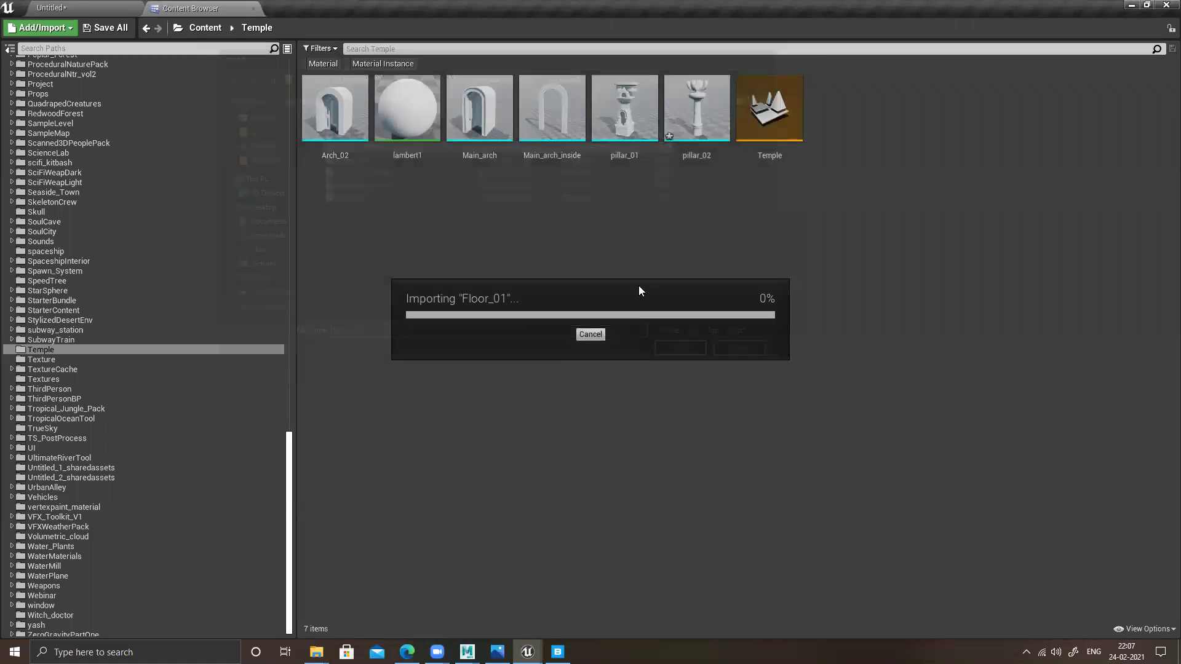
left_click(615, 556)
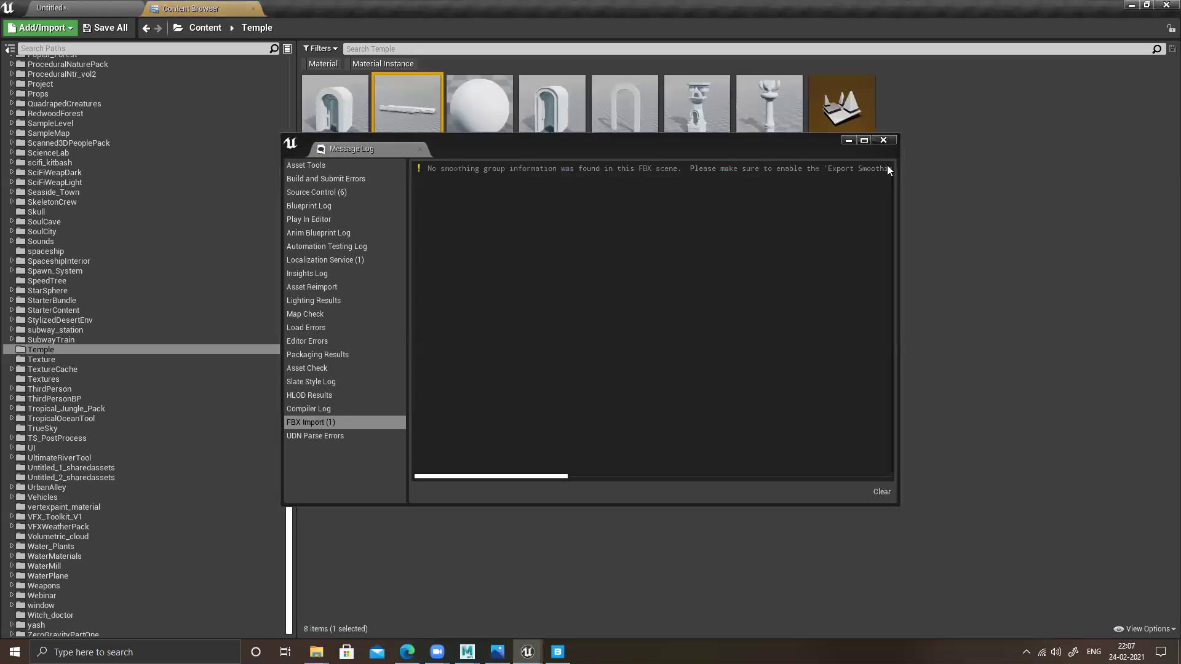
left_click(883, 140)
- Place the Floor_01 mesh in the level and reset its location to 0, 0, 0
left_click_drag(395, 126, 559, 377)
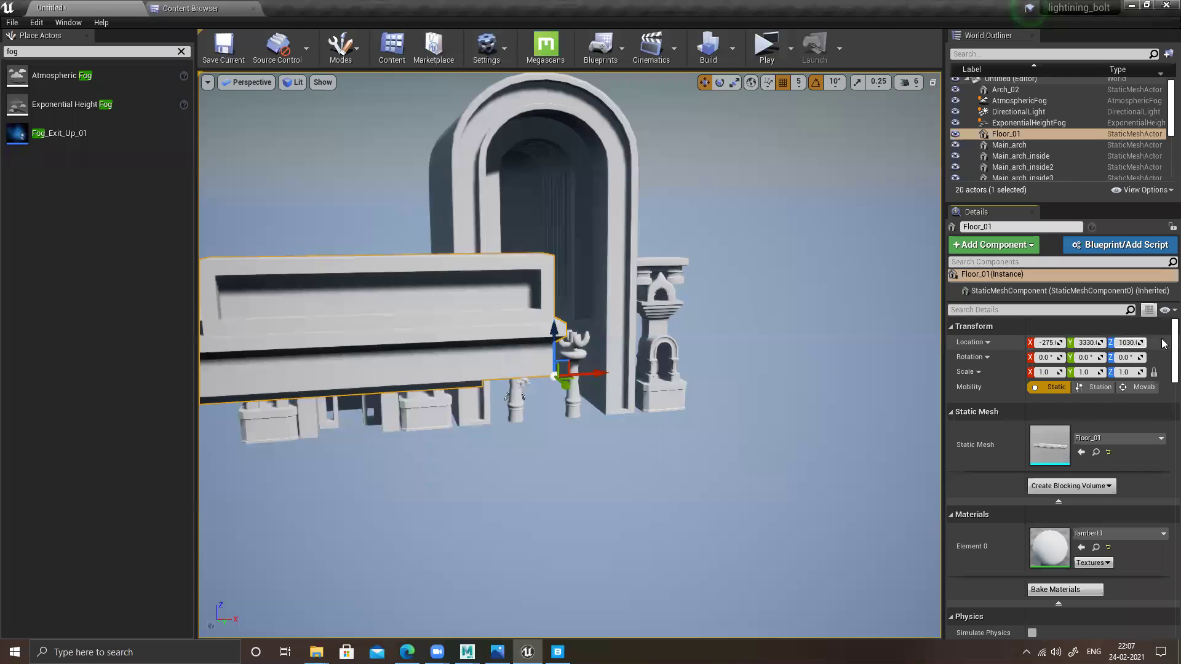
left_click(1162, 343)
left_click_drag(578, 458, 510, 498, "alt")
right_click_drag(542, 452, 531, 471)
mouse_move(611, 476)
left_mouse_down("alt")
mouse_move(593, 498)
mouse_move(611, 366)
mouse_move(611, 455)
left_mouse_up("alt")
scroll(647, 450, "up", 4)
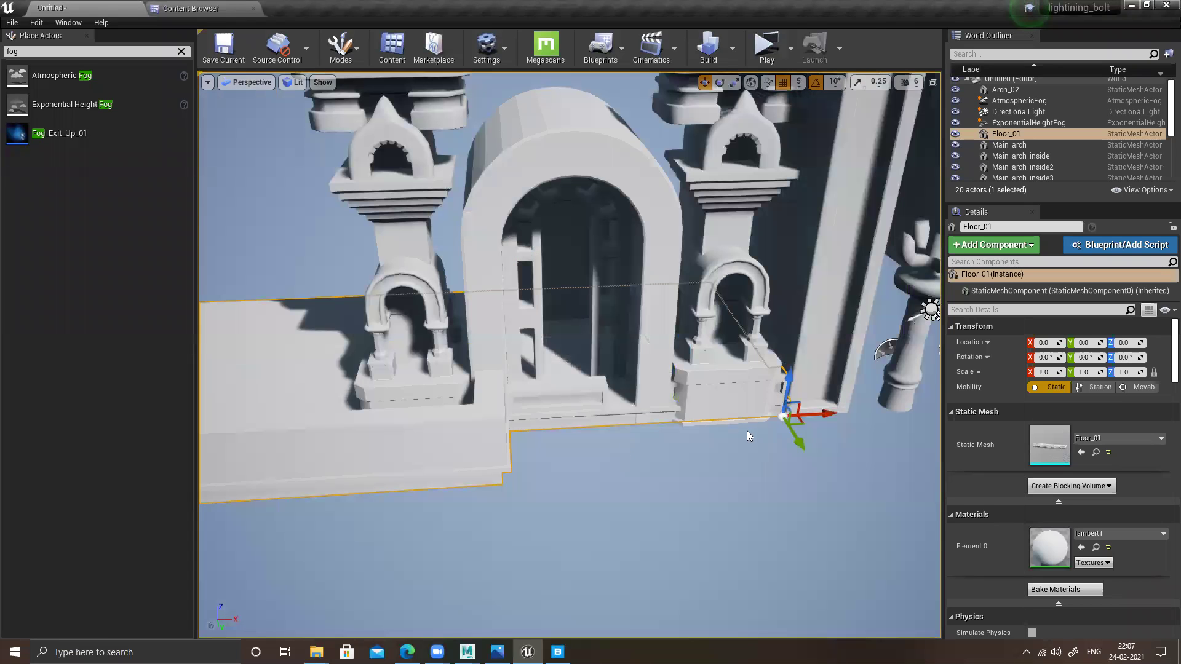
- Try shifting the floor forward and sideways towards the main arch, then undo the moves
scroll(746, 431, "up", 3)
mouse_move(797, 458)
left_mouse_down()
mouse_move(809, 501)
mouse_move(799, 461)
left_mouse_up()
right_click_drag(761, 501, 760, 501)
key("s")
key("d")
left_click_drag(544, 390, 746, 382)
right_click_drag(746, 383, 726, 377)
key("ctrl+z")
key("ctrl+z")
key("ctrl+z")
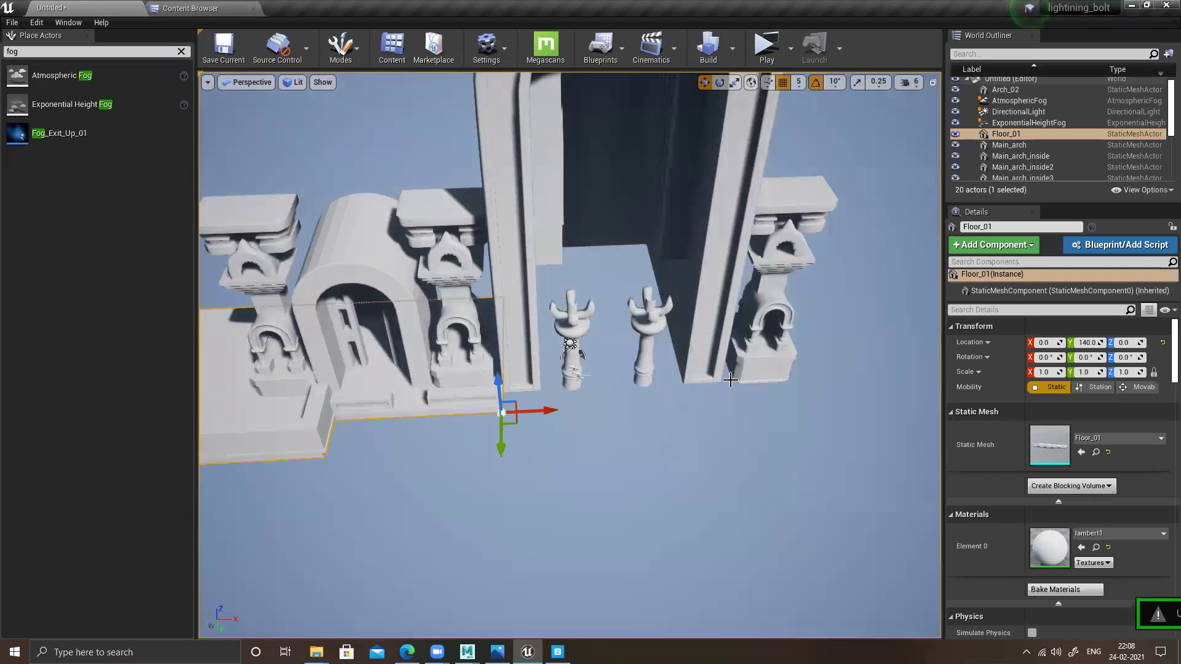
- Position the floor across the main arch's opening on top of the two small pillars, at X 960, Y 80, Z 510
left_click_drag(542, 390, 734, 388)
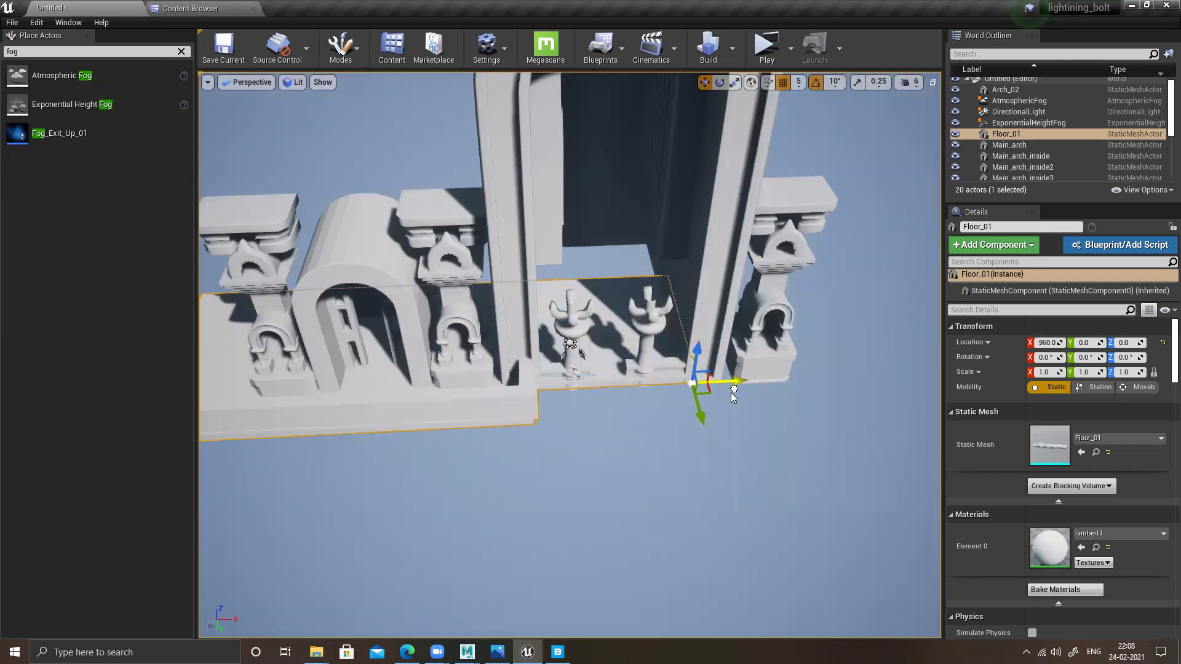
left_click_drag(695, 350, 699, 222)
scroll(651, 224, "up", 5)
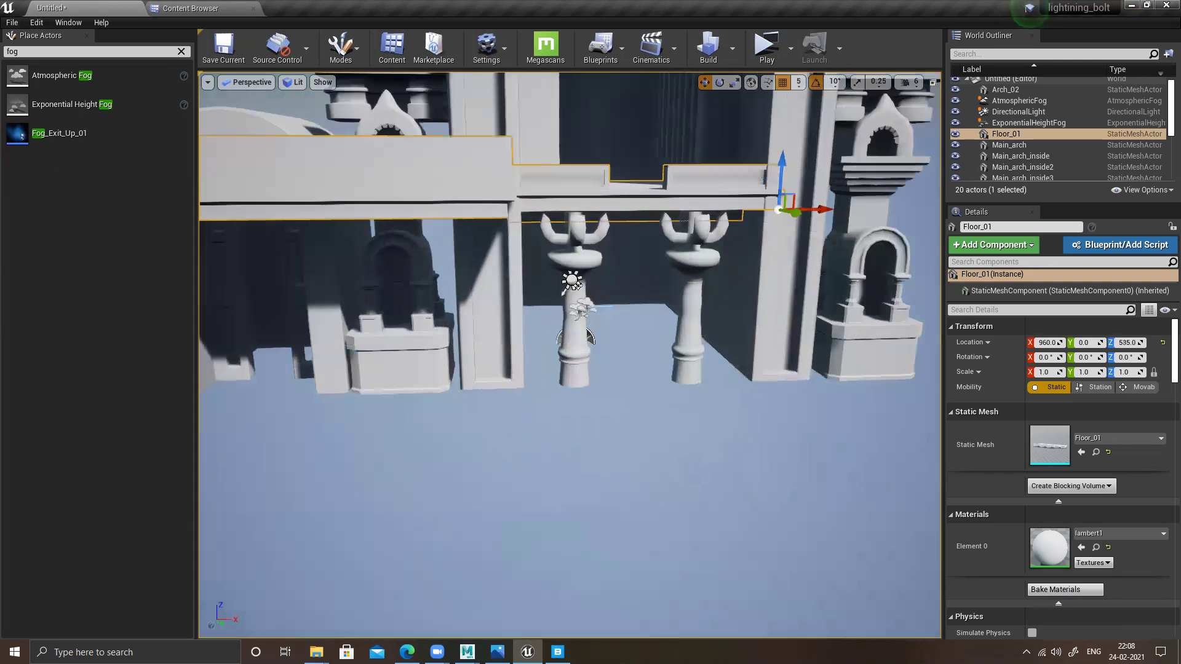
right_click_drag(651, 224, 670, 210)
middle_click_drag(798, 162, 821, 135)
mouse_move(783, 182)
left_mouse_down()
mouse_move(784, 160)
mouse_move(773, 190)
mouse_move(781, 172)
left_mouse_up()
mouse_move(754, 239)
left_mouse_down("alt")
mouse_move(806, 237)
mouse_move(760, 237)
mouse_move(777, 235)
left_mouse_up("alt")
mouse_move(741, 196)
left_mouse_down()
mouse_move(743, 259)
mouse_move(741, 206)
left_mouse_up()
left_click_drag(776, 242, 790, 247)
right_click_drag(798, 321, 726, 322, "alt")
left_click_drag(798, 322, 553, 322, "alt")
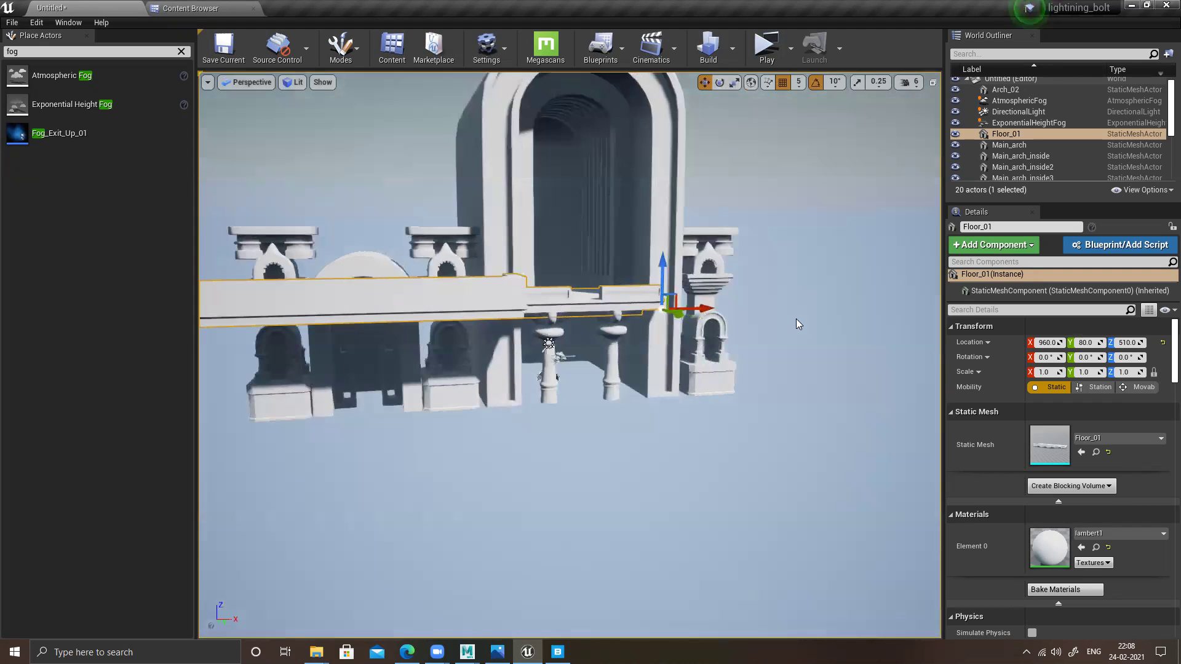
- Select the three ornate pillars and the small arch and raise them onto the floor at Z 565
left_click(727, 236)
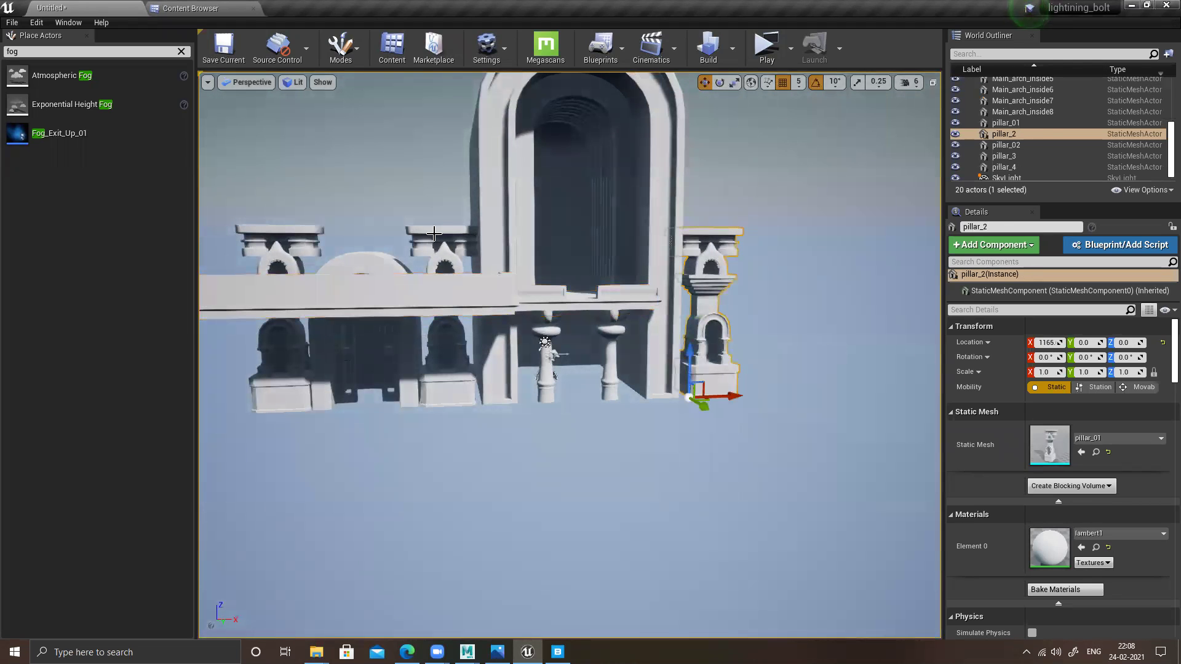
left_click(434, 233, "ctrl")
left_click(379, 258, "ctrl")
left_click(286, 237, "ctrl")
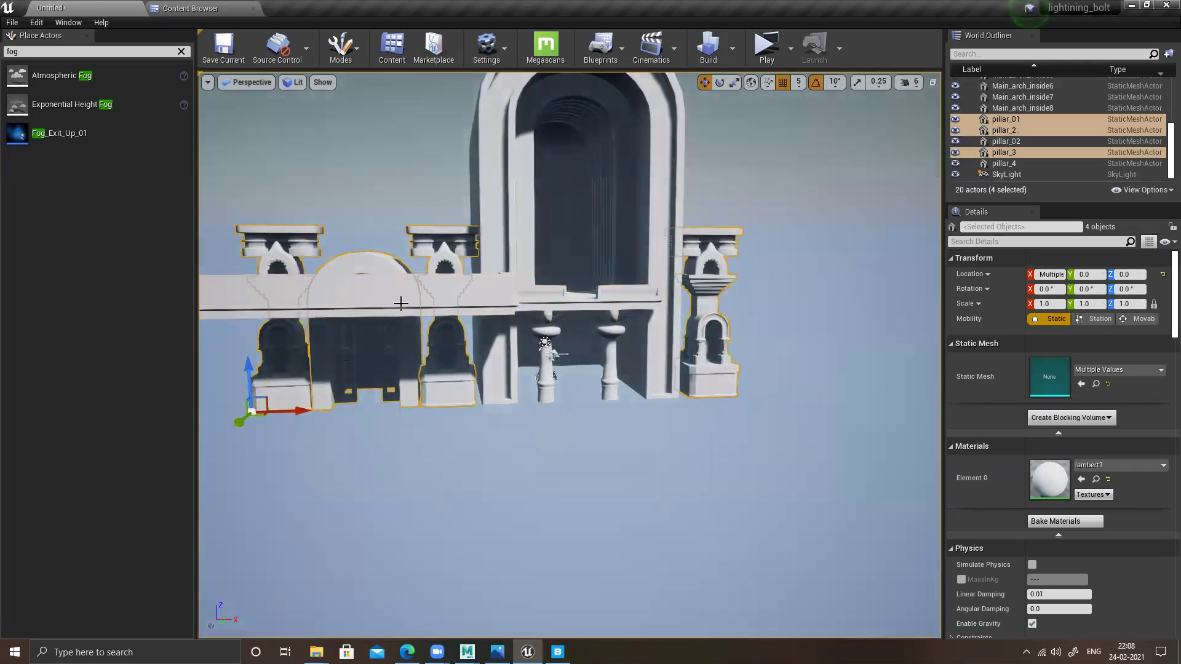
left_click_drag(255, 367, 541, 311)
left_click_drag(393, 334, 480, 375)
scroll(345, 378, "up", 4)
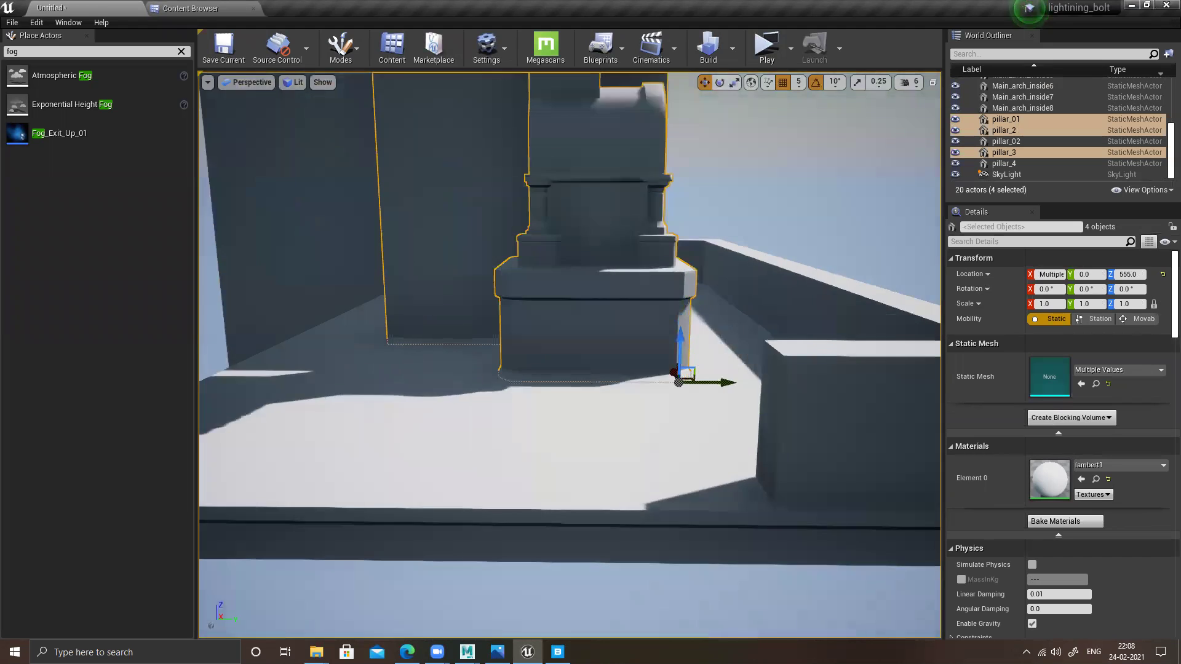
left_click_drag(718, 349, 717, 338)
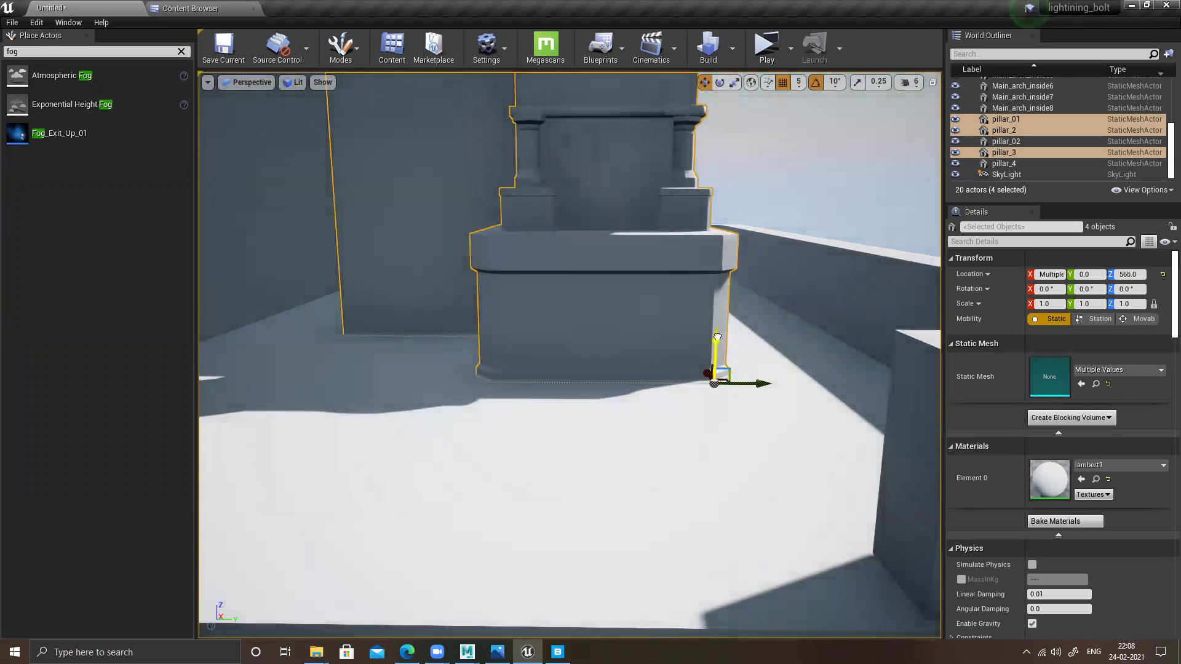
scroll(686, 431, "down", 8)
left_click_drag(891, 363, 671, 363, "alt")
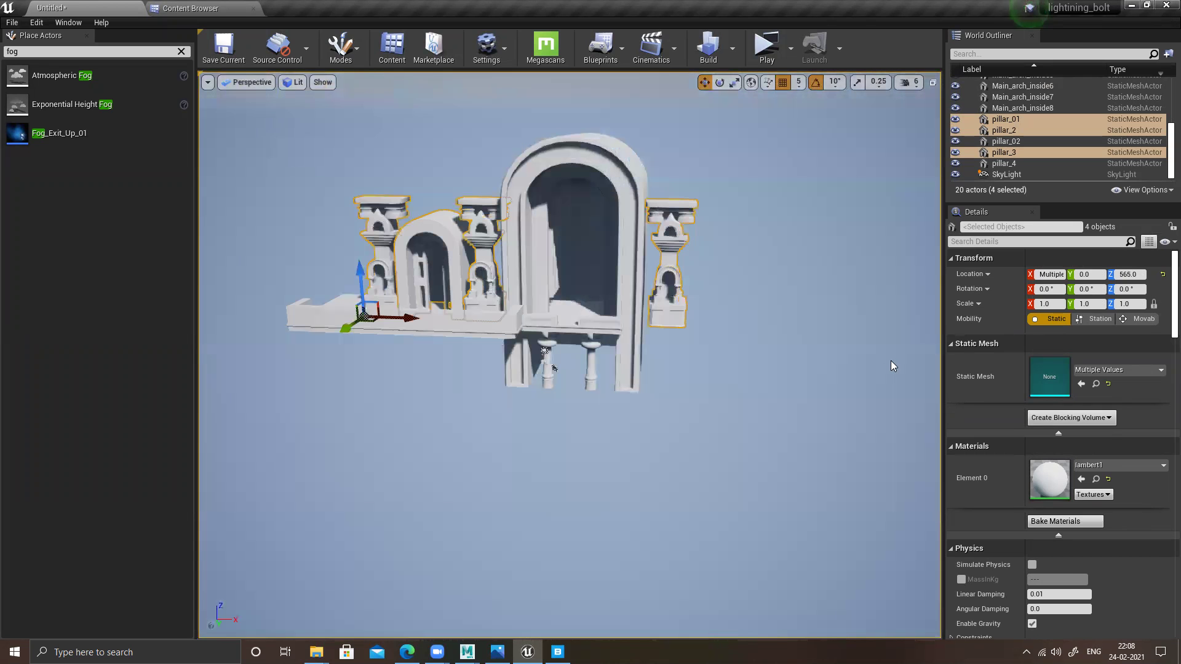
- Deselect the pieces and try to save the level over the Temple map in the Temple folder
left_click(741, 317)
right_click_drag(742, 317, 549, 385)
key("ctrl+s")
double_click(436, 159)
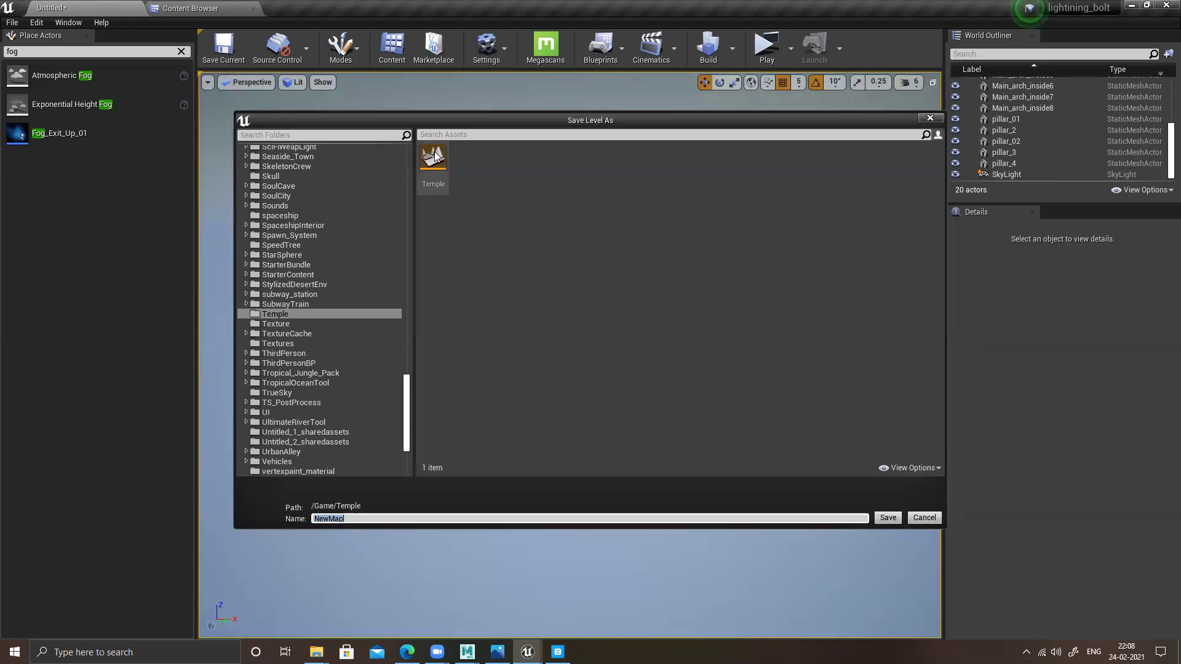
left_click(627, 353)
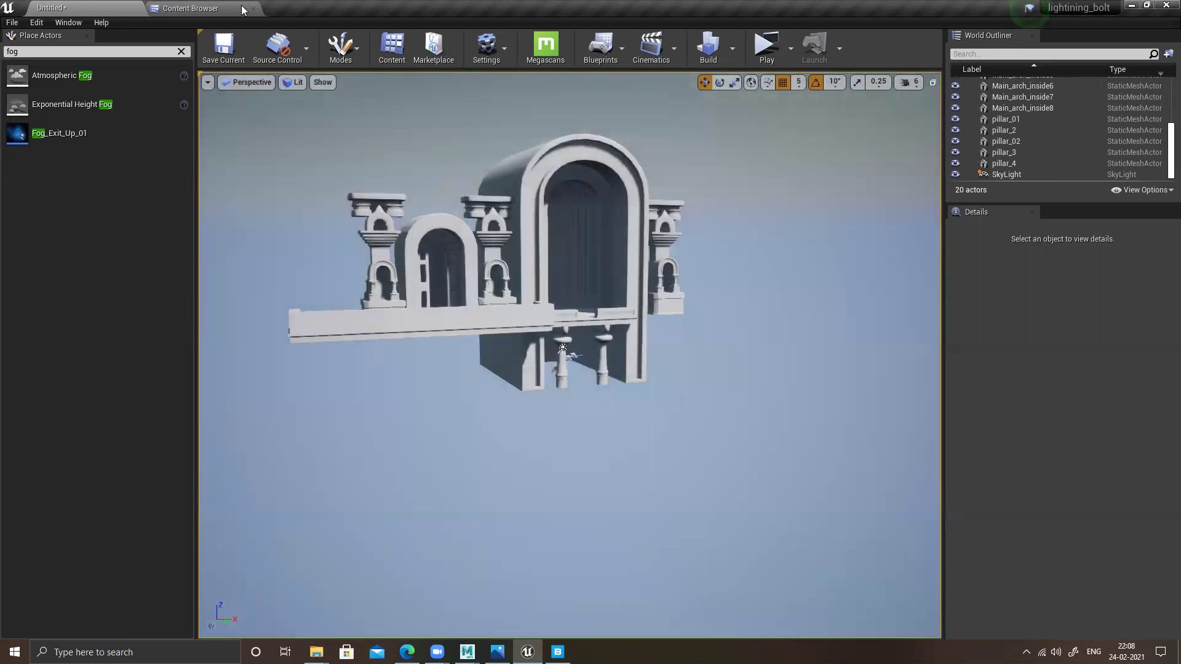
- Save the modified Temple assets and leave the untitled level unsaved
left_click(191, 8)
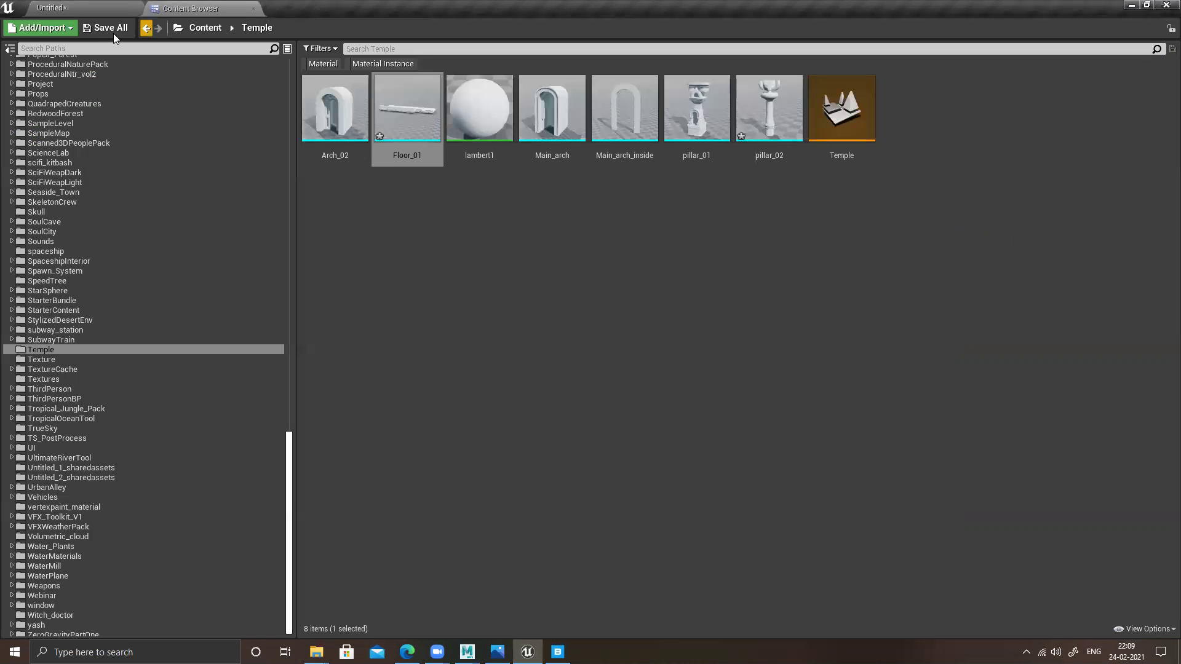
left_click(98, 29)
left_click(690, 433)
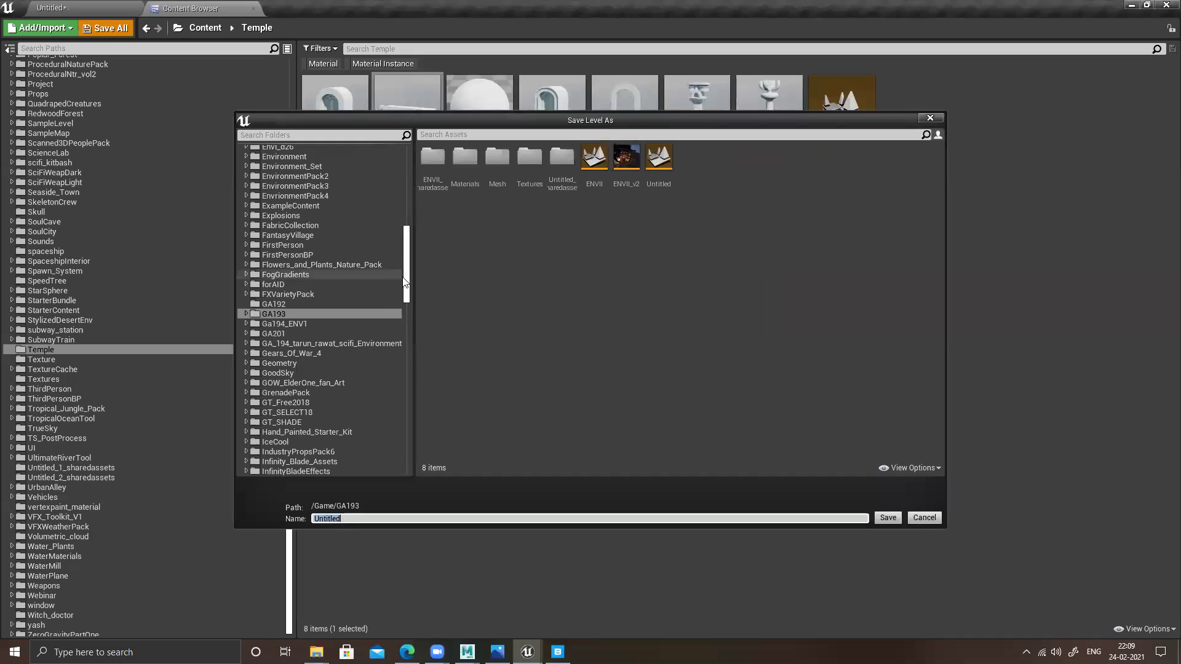
left_click(939, 520)
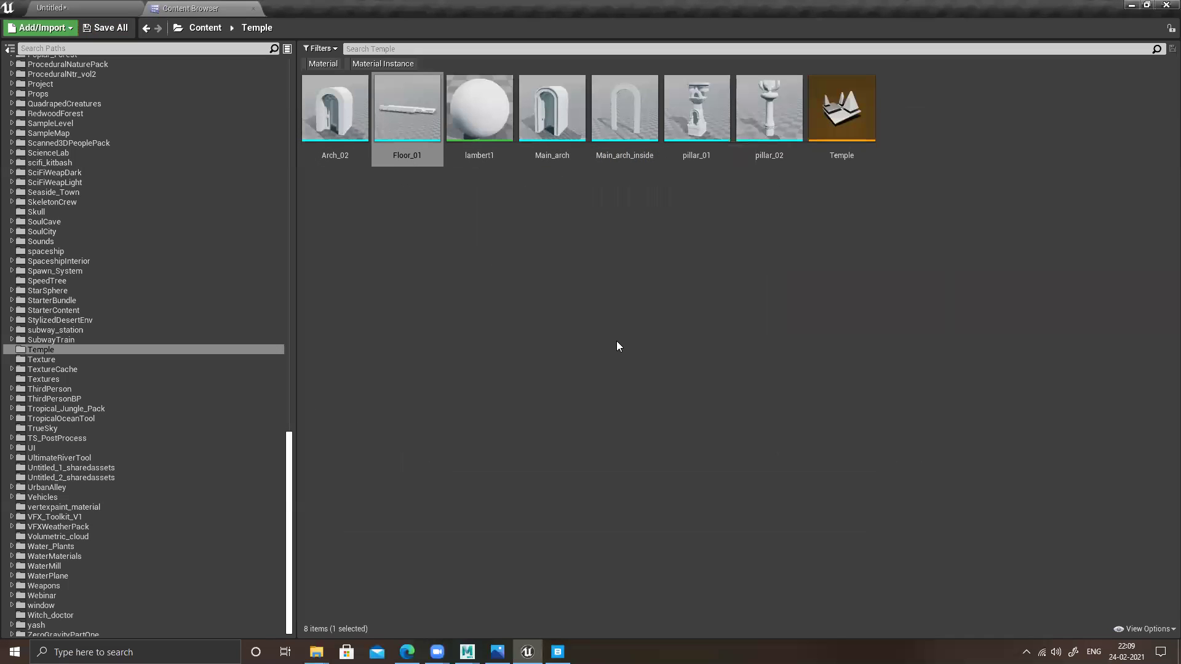
- Switch to the Temple.mb scene in Maya, hide the already exported floor piece and frame the stepped platform
mouse_move(466, 652)
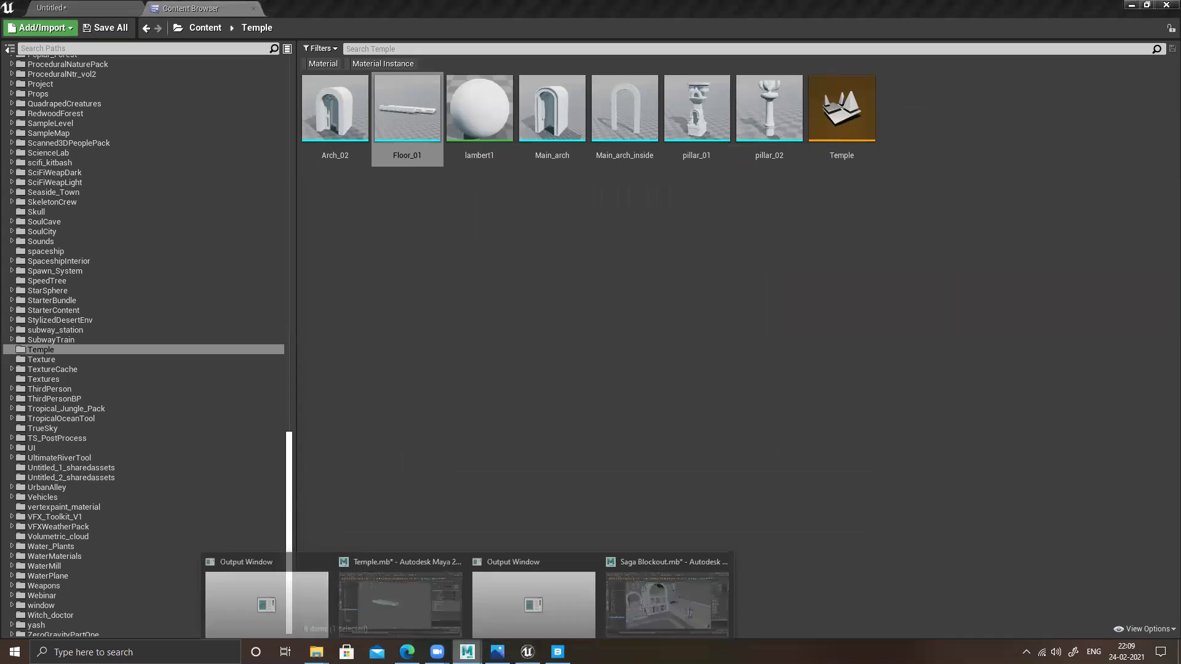
left_click(420, 612)
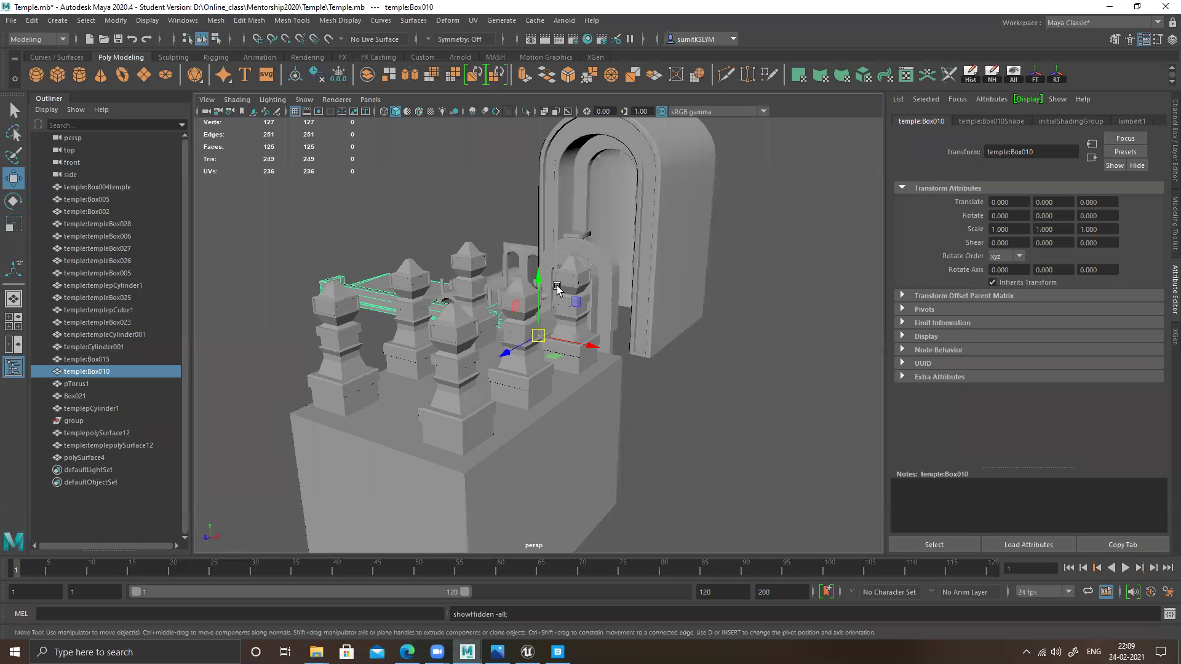
key("h")
left_click_drag(538, 363, 481, 346, "alt")
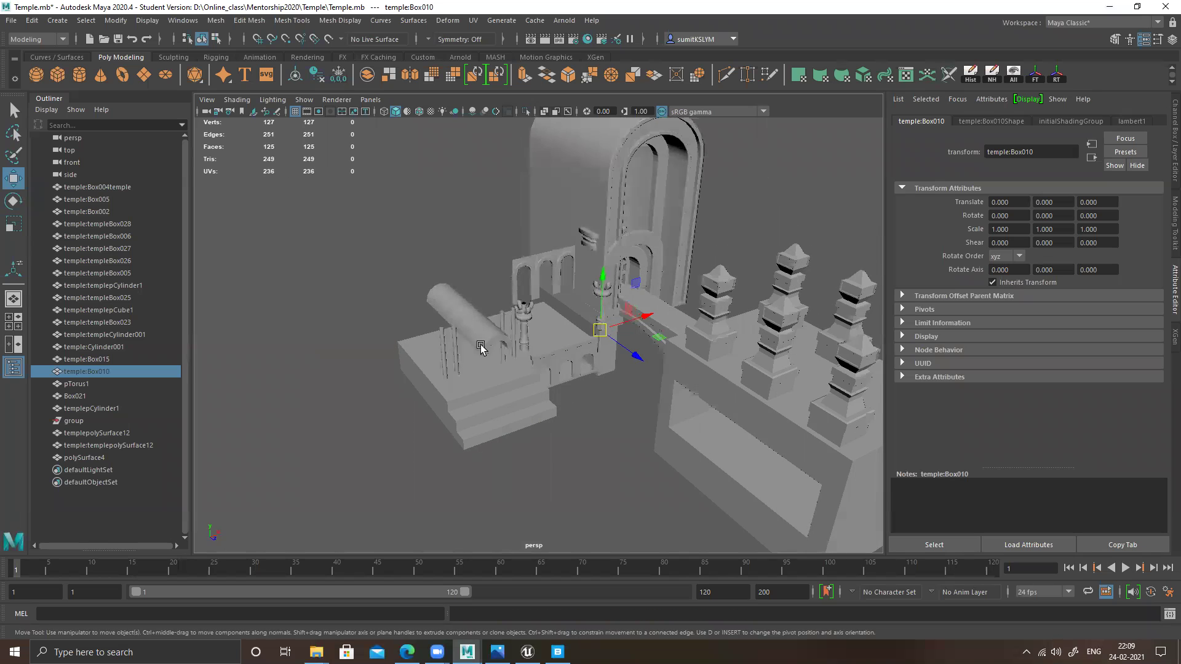
middle_click_drag(481, 346, 502, 324, "alt")
left_click_drag(516, 319, 535, 343, "alt")
left_click(535, 343)
left_click_drag(631, 381, 578, 308, "alt")
left_click_drag(618, 346, 614, 317, "alt")
left_click(613, 312)
left_click(616, 149)
middle_click_drag(621, 232, 570, 314, "alt")
right_click_drag(570, 314, 595, 388, "alt")
middle_click_drag(596, 369, 583, 394, "alt")
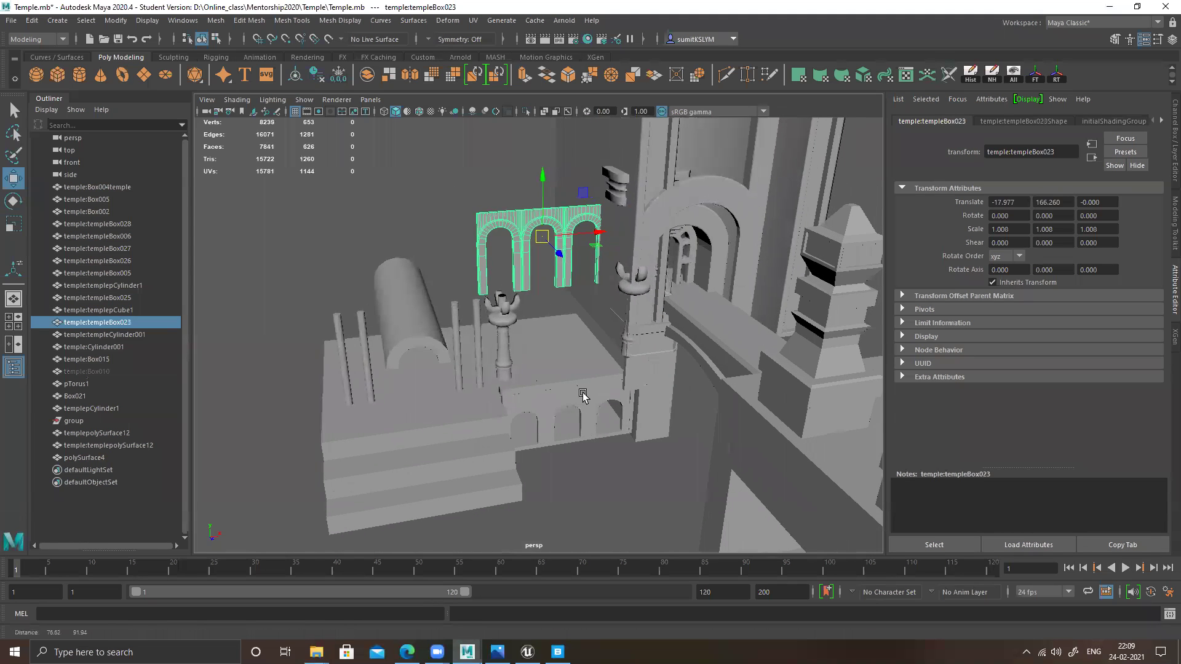
- Delete the underside face of the stepped platform
left_click(562, 400)
left_click_drag(594, 402, 521, 355, "alt")
left_click(545, 400)
right_click_drag(522, 355, 532, 369)
left_click(533, 369)
key("Delete")
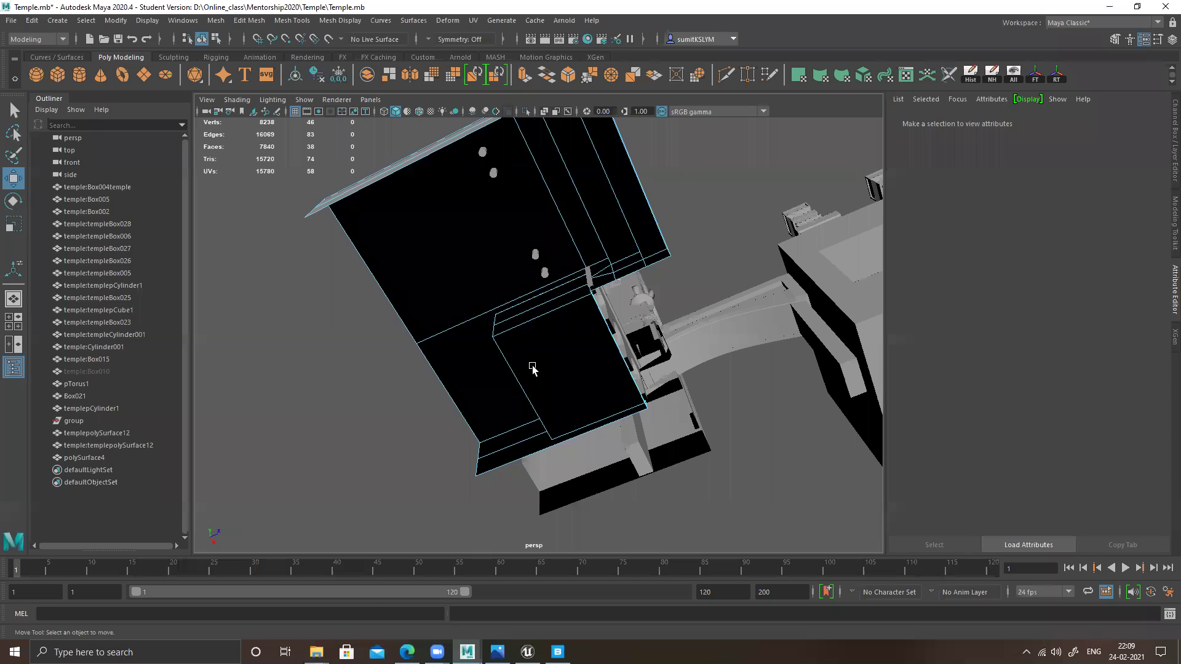
- Widen the stepped platform by moving the vertices at its end farthest from the triple-arch wall outward
left_click_drag(491, 403, 540, 361, "alt")
right_click_drag(537, 312, 298, 321)
left_click_drag(298, 253, 465, 476)
middle_click_drag(495, 411, 535, 406, "alt")
left_click_drag(511, 367, 403, 373)
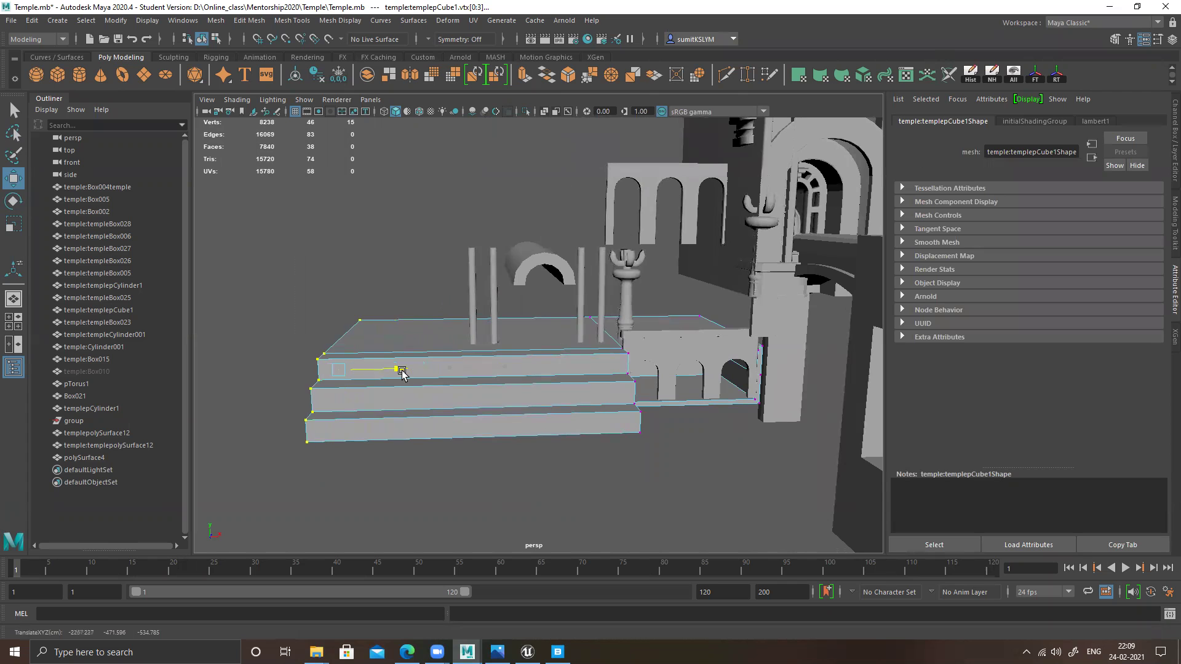
left_click_drag(469, 400, 682, 355, "alt")
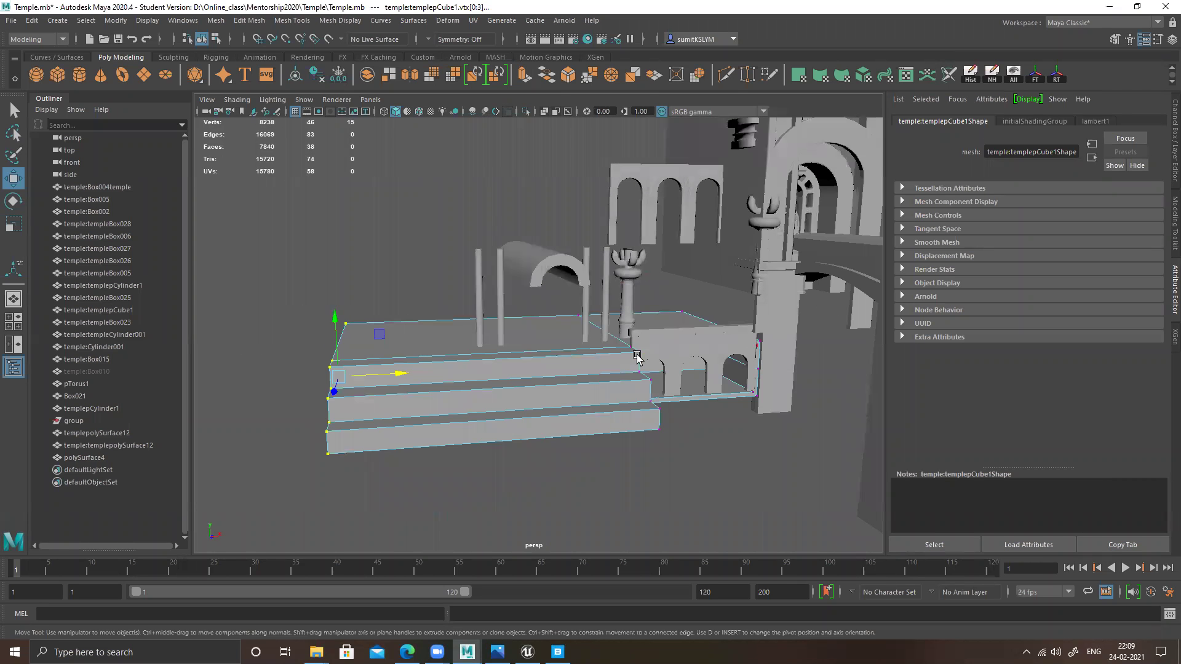
left_click_drag(364, 372, 496, 404, "alt")
right_click_drag(509, 313, 636, 277)
- Examine how the triple-arch wall fits the platform's recess, checking the recess face behind the arches
left_click_drag(553, 377, 514, 365, "alt")
scroll(560, 397, "up", 3)
left_click(576, 353, "shift")
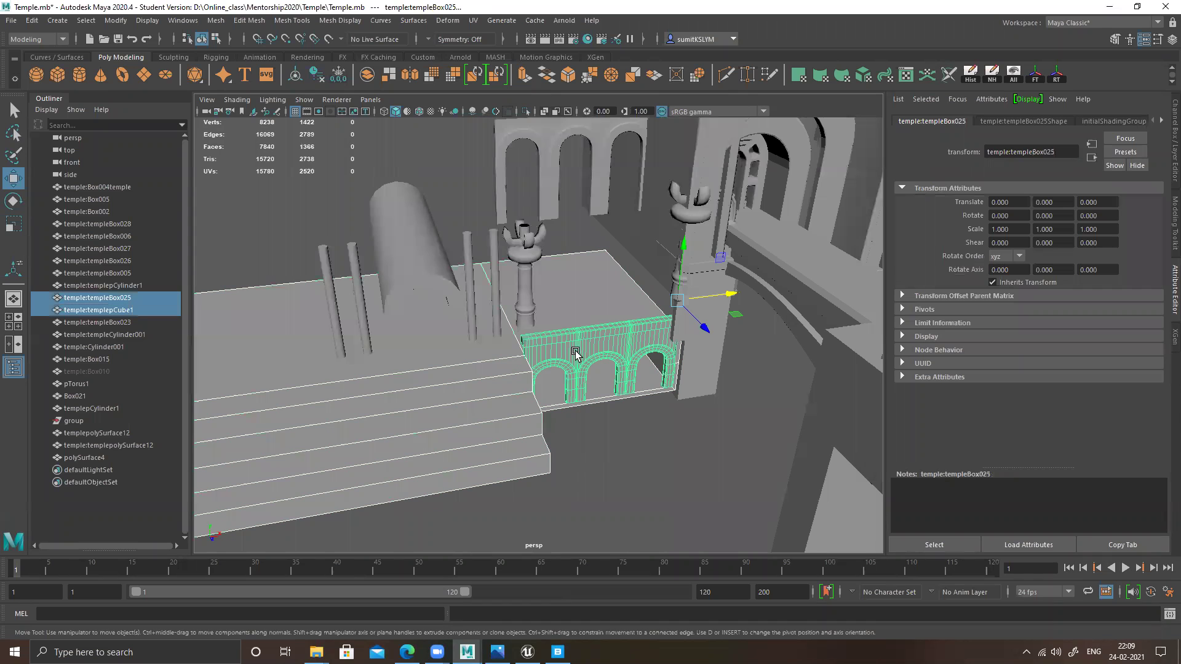
left_click_drag(573, 399, 541, 347, "alt")
right_click_drag(543, 382, 626, 418, "alt")
left_click_drag(604, 309, 567, 326, "alt")
left_click(583, 361)
scroll(594, 376, "up", 3)
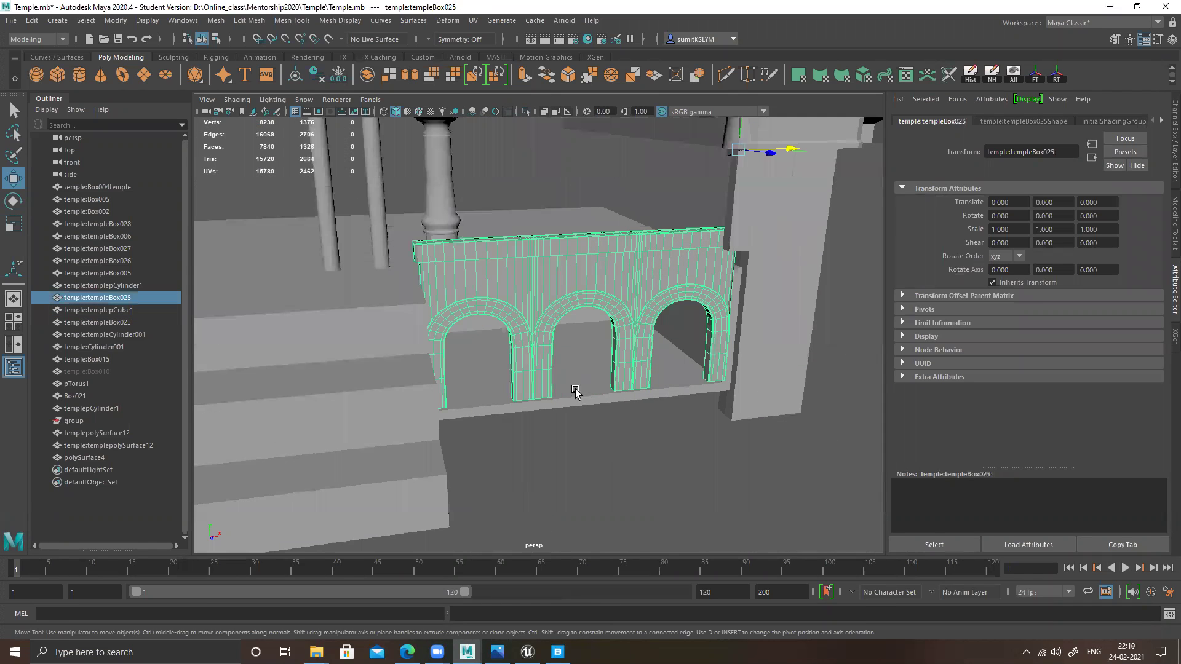
left_click_drag(574, 390, 538, 379, "alt")
right_click_drag(555, 355, 552, 364)
left_click(552, 363)
left_click_drag(561, 323, 506, 256)
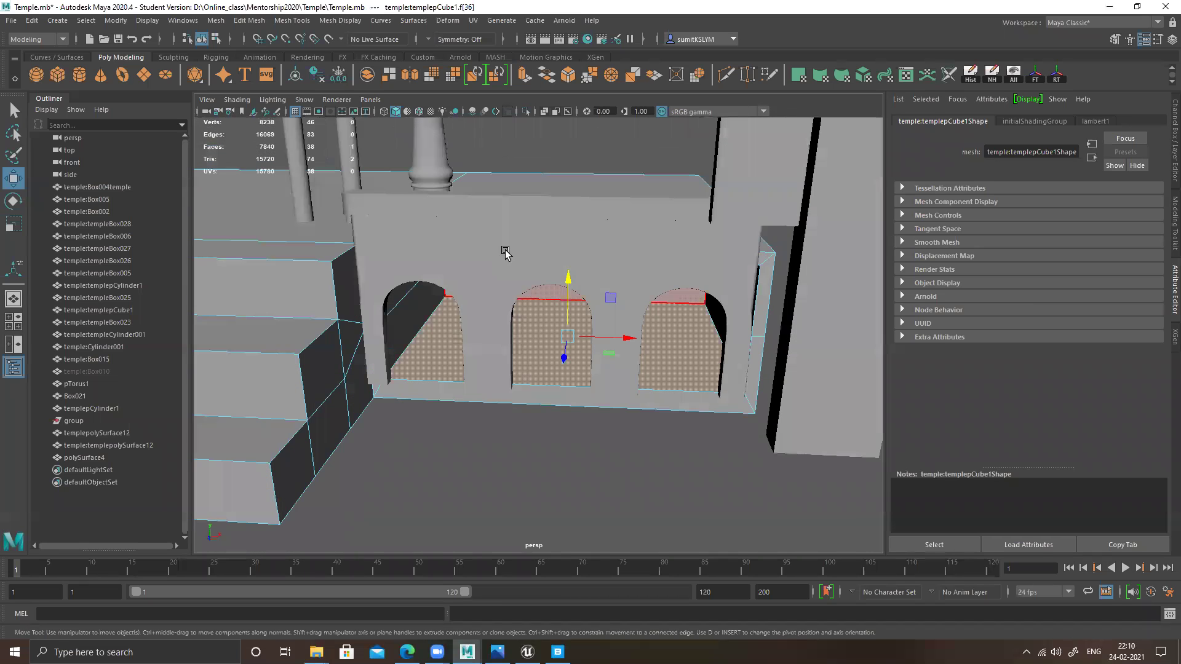
key("F8")
- Move the triple-arch wall to the front of the platform's recess, at Translate X 9.682 and Z 5.845
left_click(560, 309)
left_click_drag(560, 309, 545, 351, "alt")
left_click(295, 75)
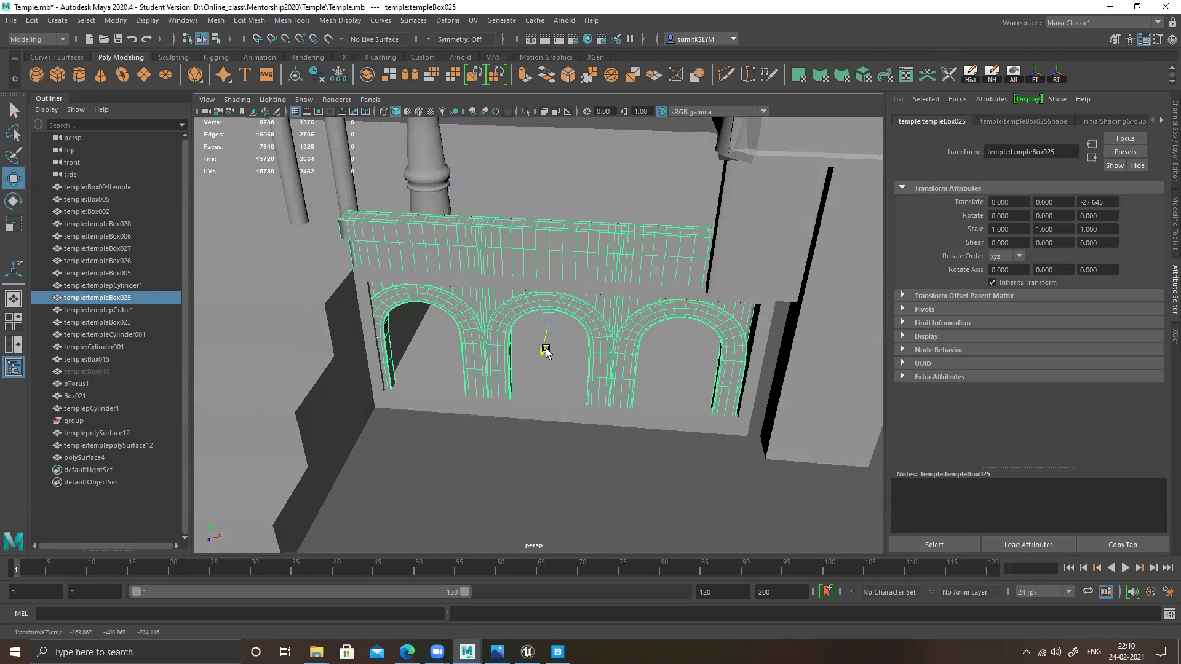
left_click_drag(610, 326, 614, 326)
left_click_drag(554, 417, 426, 343, "alt")
scroll(484, 366, "up", 3)
left_click(484, 367)
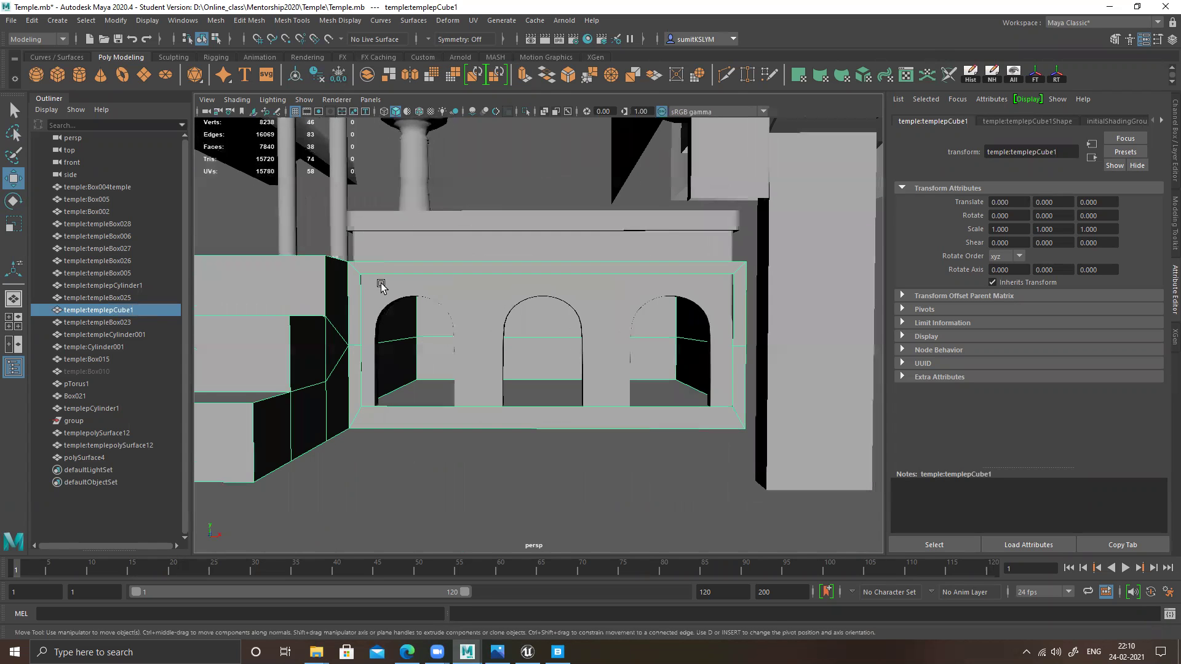
left_click_drag(410, 277, 485, 319, "alt")
left_click(538, 355)
left_click_drag(564, 374, 562, 390)
left_click_drag(502, 355, 612, 326, "alt")
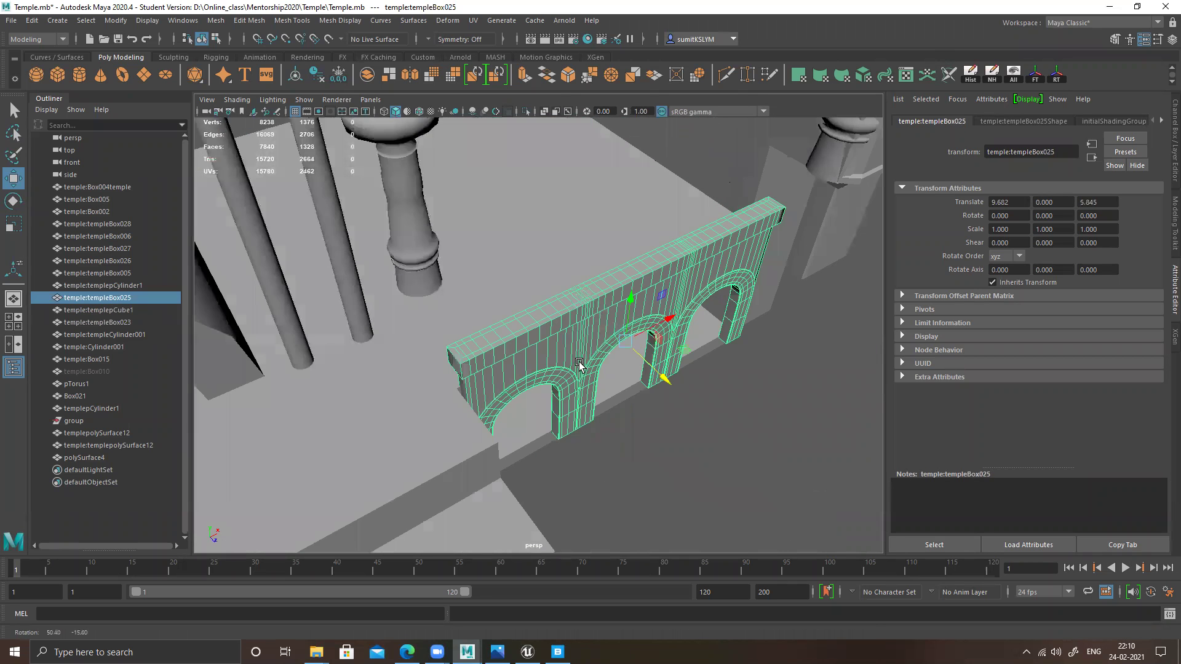
- Lower the bottom vertices of the triple-arch wall's piers to the base of the platform ledge
left_click_drag(578, 362, 524, 287, "alt")
right_click_drag(525, 229, 348, 235)
left_click_drag(371, 366, 879, 442)
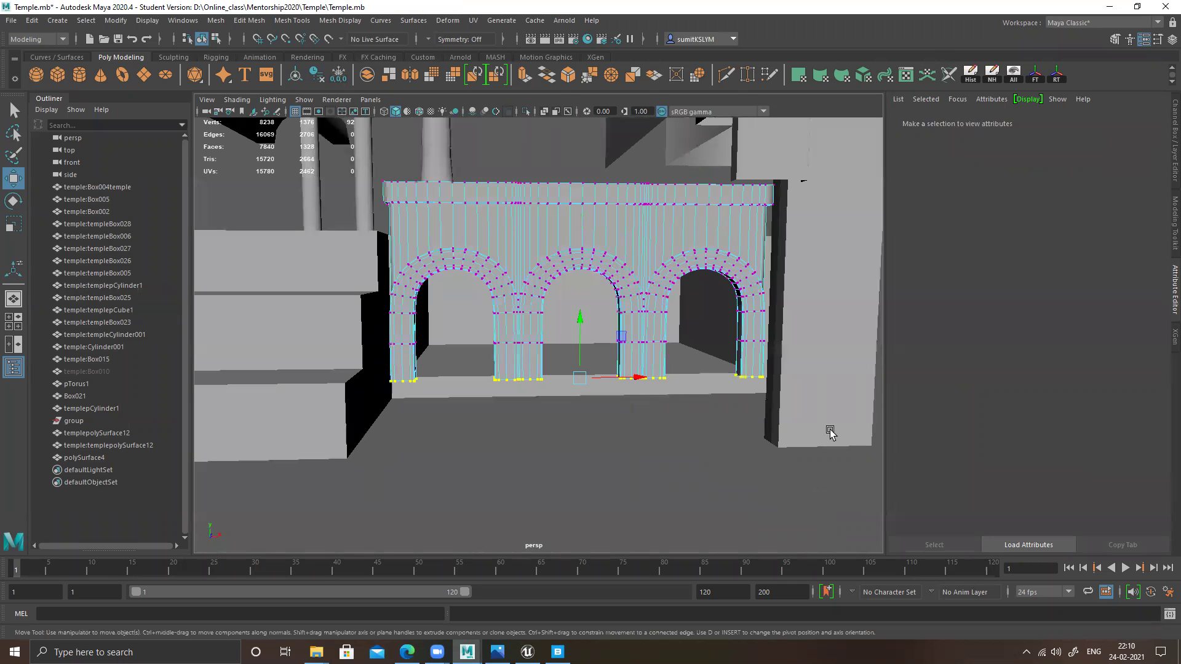
left_click_drag(579, 326, 600, 359)
left_click_drag(707, 406, 670, 382, "alt")
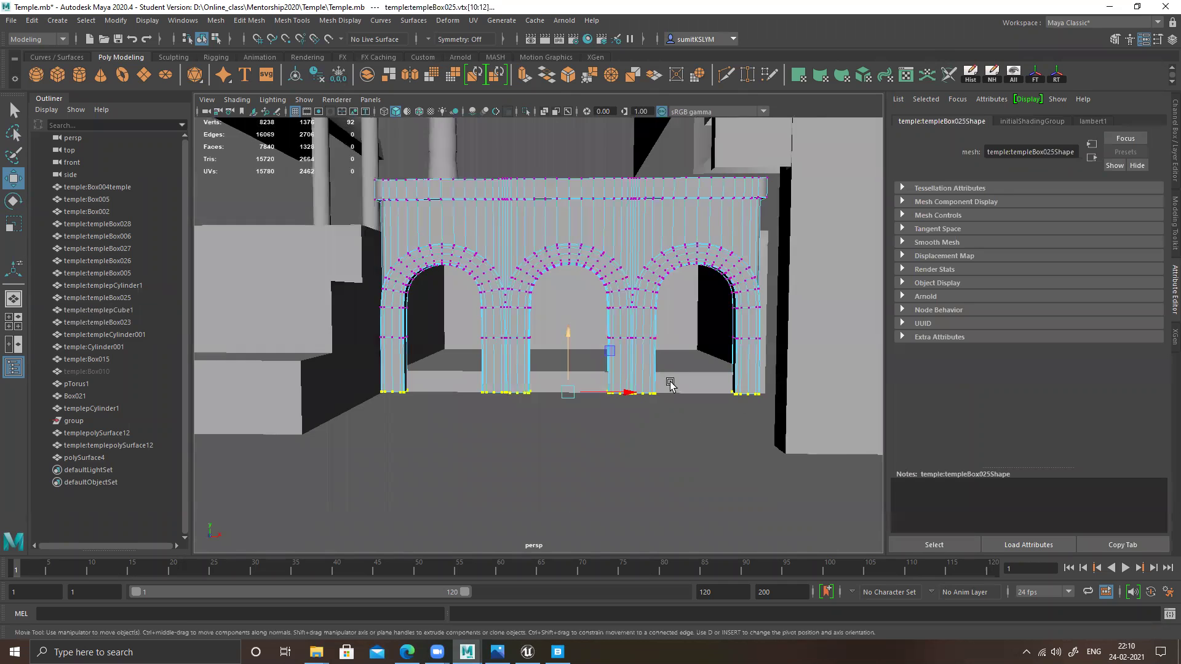
- Delete the lower horizontal edge loops around all the piers of the triple-arch wall and return to object mode
right_click_drag(670, 382, 708, 429, "alt")
right_click_drag(685, 319, 697, 332, "alt")
right_click_drag(698, 338, 684, 304)
double_click(703, 340)
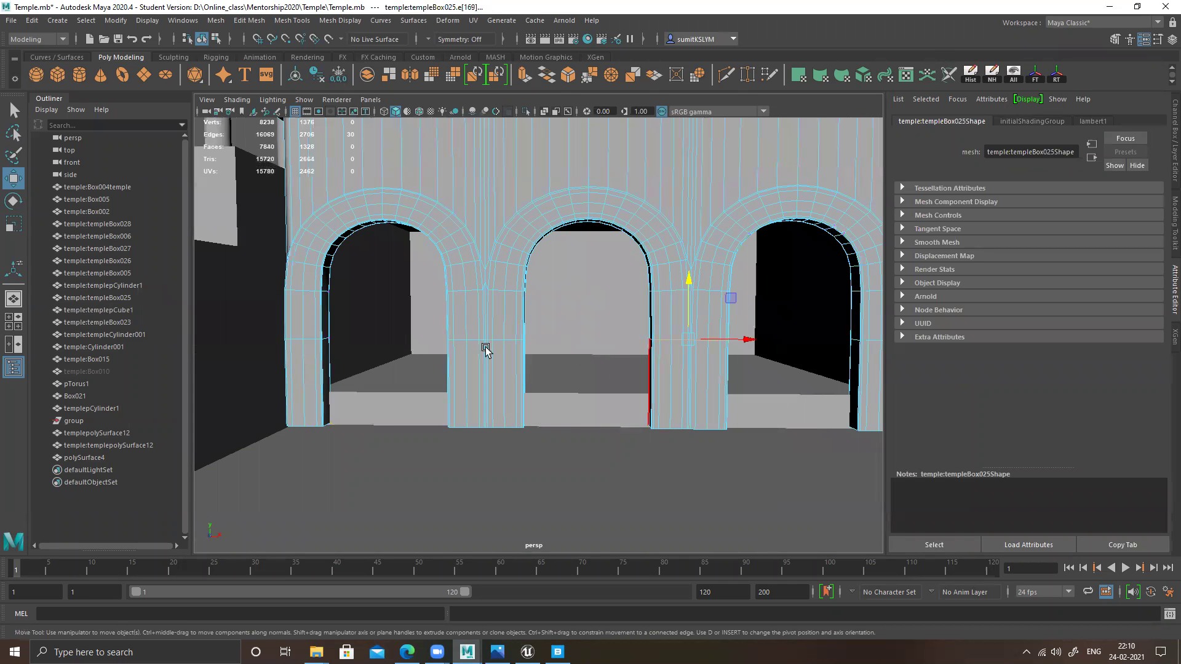
double_click(495, 340, "shift")
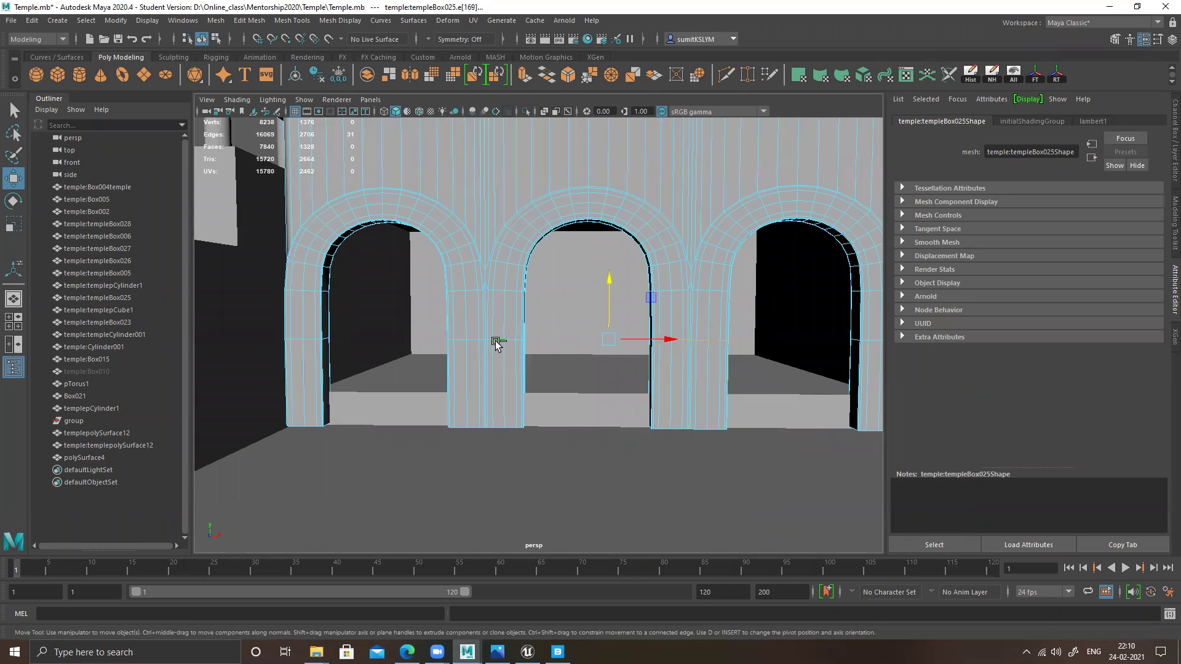
double_click(306, 341, "shift")
middle_click_drag(706, 310, 524, 319, "alt")
double_click(631, 350, "shift")
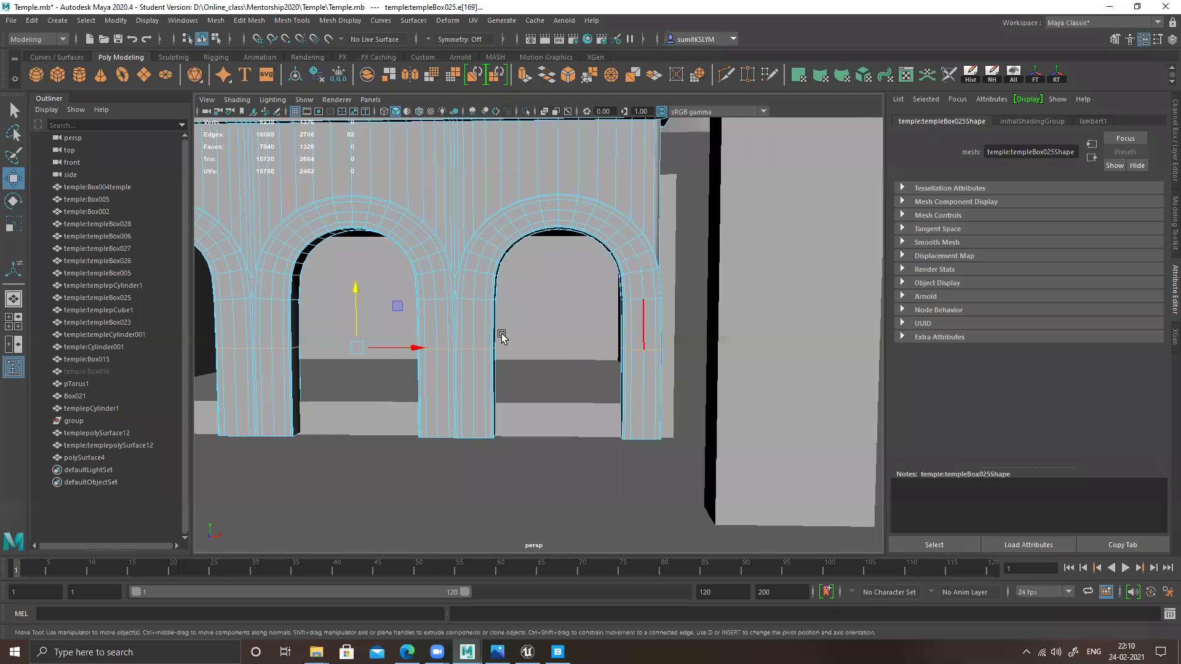
key("ctrl+Delete")
left_click_drag(502, 336, 439, 374, "alt")
middle_click_drag(491, 397, 469, 388, "alt")
left_click_drag(470, 388, 469, 386, "alt")
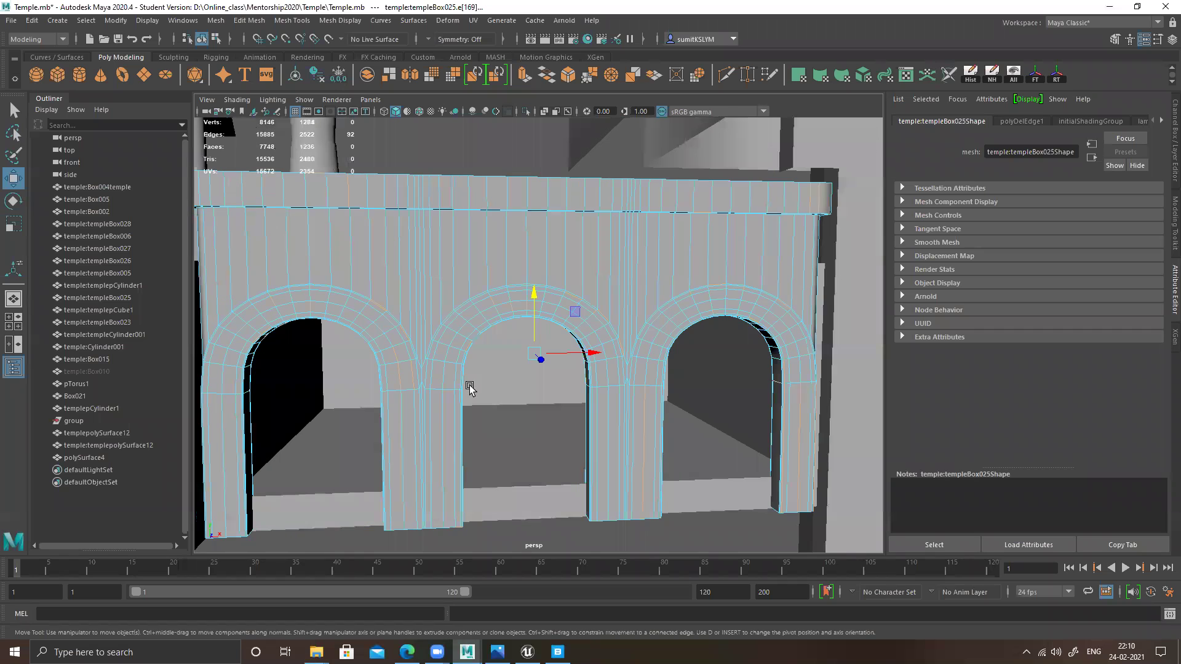
right_click_drag(407, 259, 464, 238)
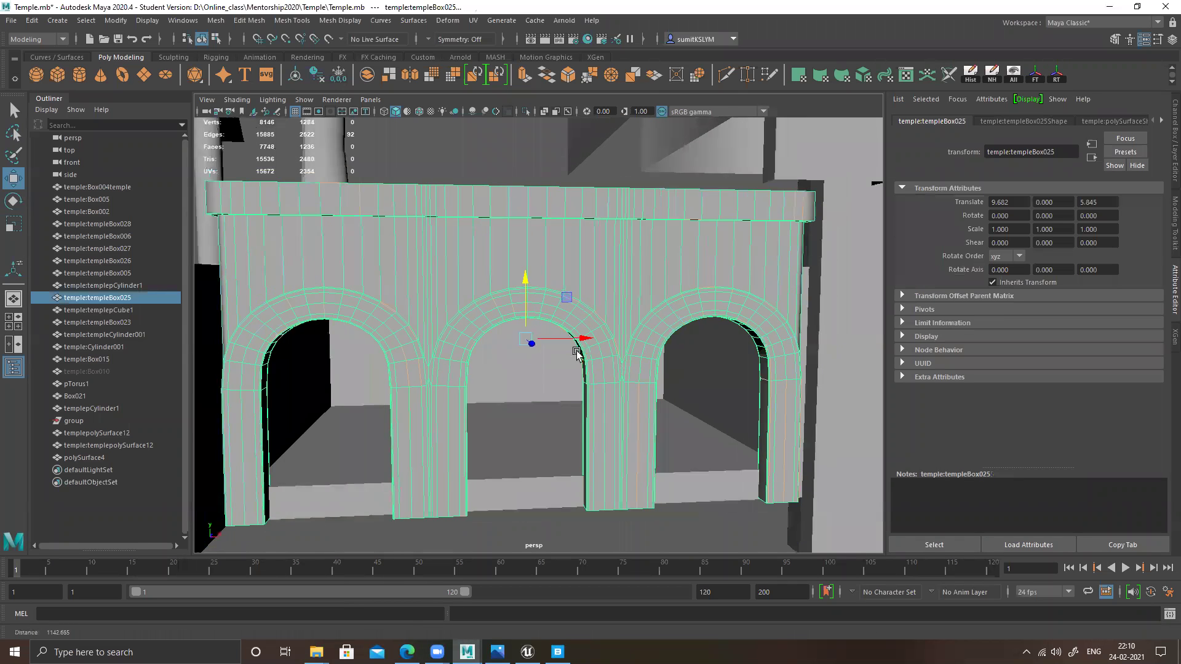
- Combine the triple-arch wall and the stepped platform into a single mesh
right_click_drag(577, 351, 481, 350, "alt")
left_click(358, 340, "shift")
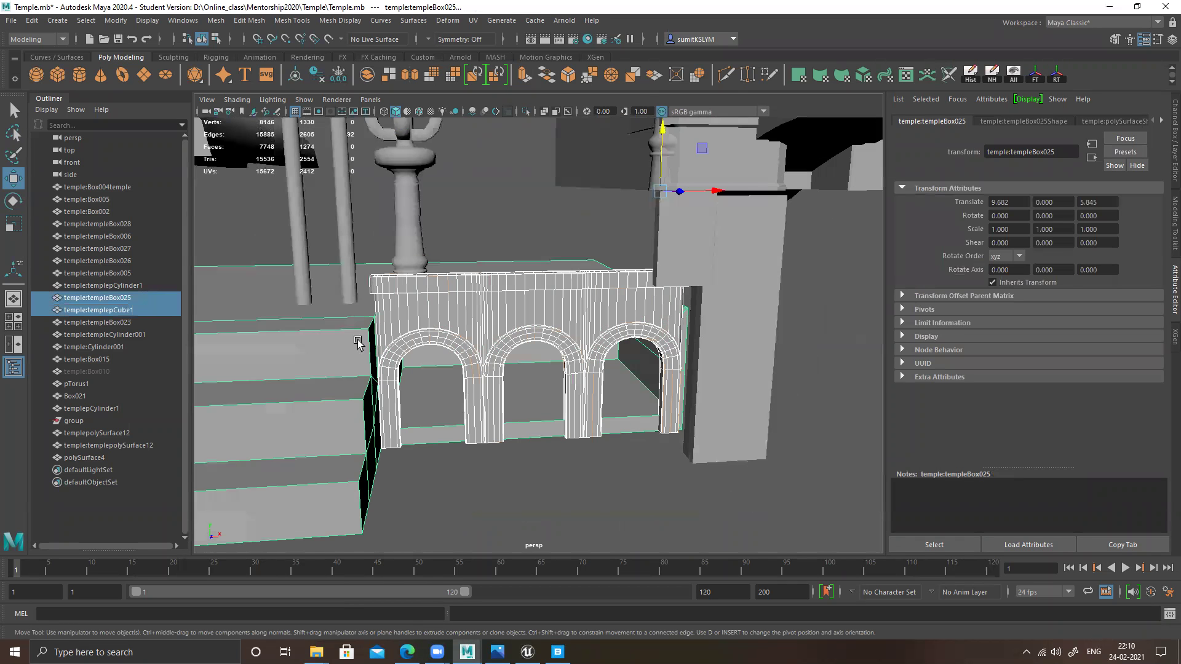
key("alt+shift")
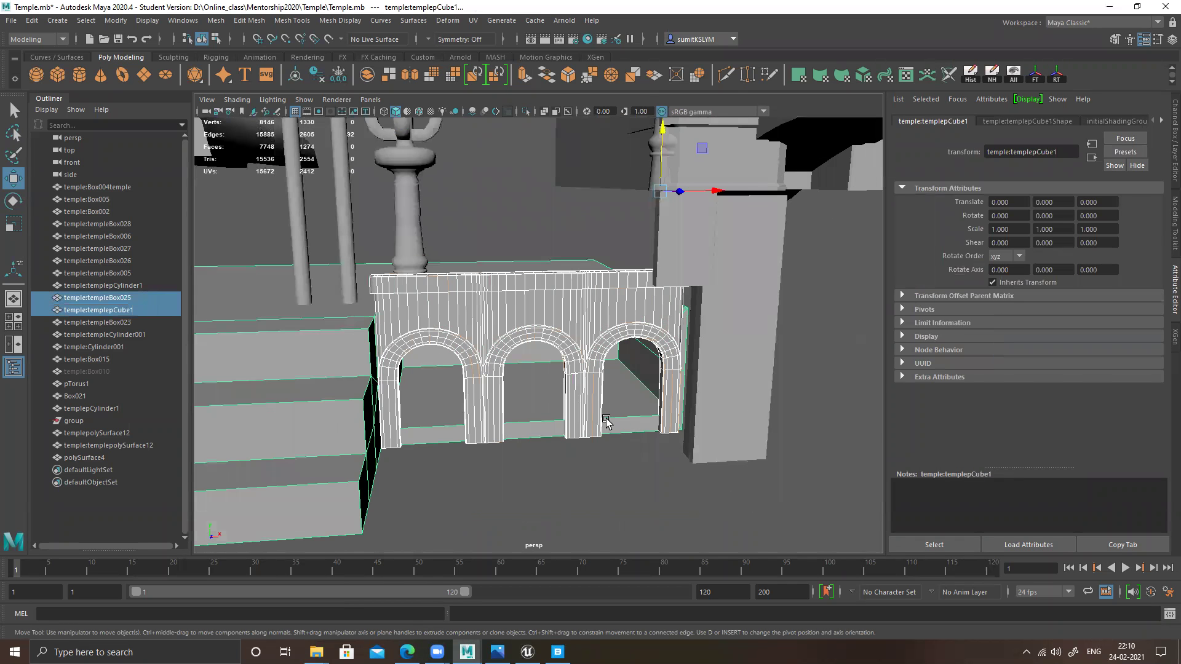
right_click_drag(607, 417, 442, 327, "alt")
left_click_drag(459, 377, 490, 364, "alt")
right_click_drag(491, 363, 568, 377, "alt")
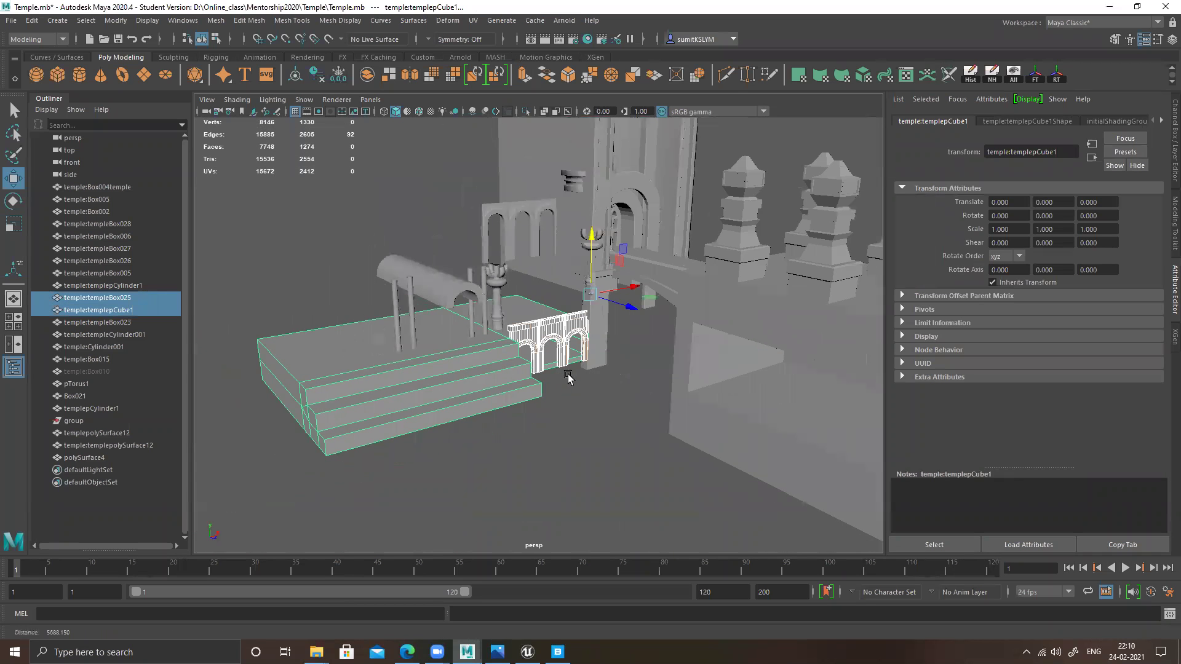
left_click_drag(609, 340, 635, 342, "alt")
right_click_drag(635, 342, 672, 361, "alt")
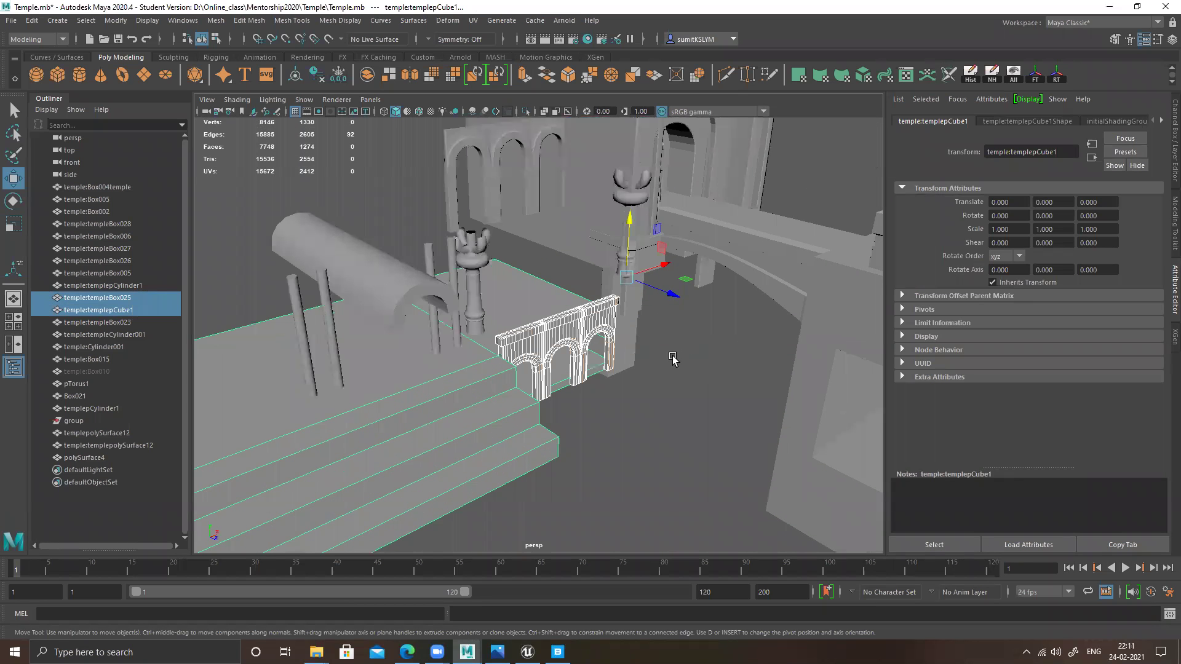
middle_click_drag(672, 361, 659, 373, "alt")
left_click_drag(783, 324, 436, 364, "alt")
key("g")
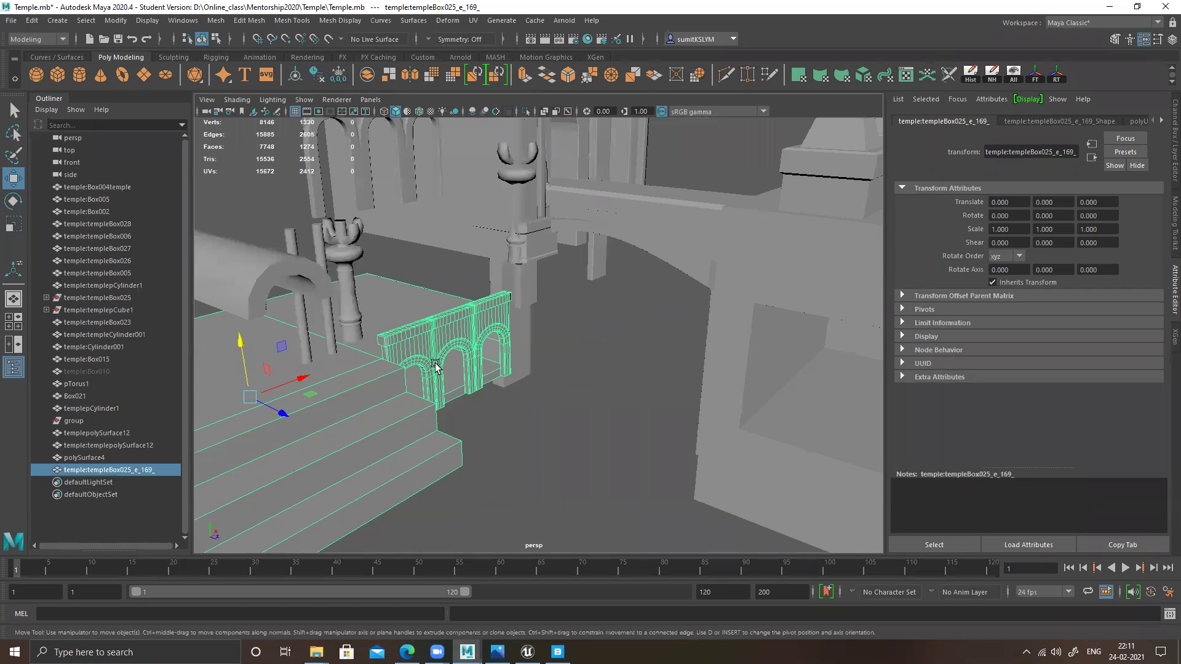
- Move the combined mesh's pivot to the lower outer corner of the triple-arch wall
key("d")
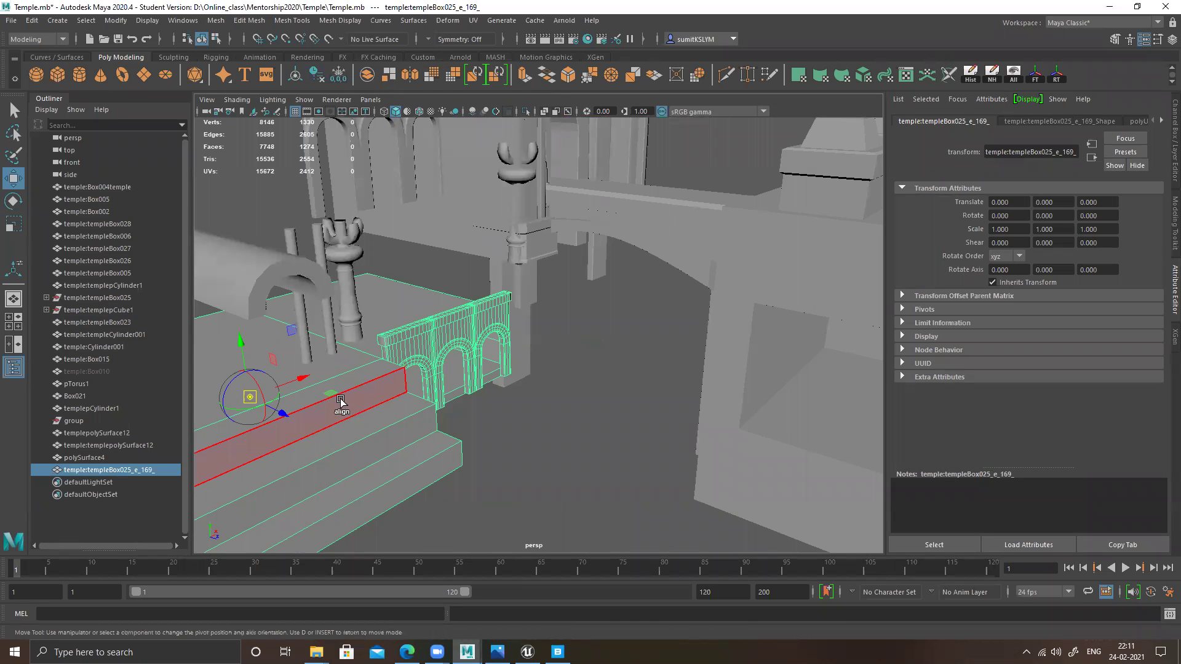
left_click_drag(248, 399, 518, 387)
key("d")
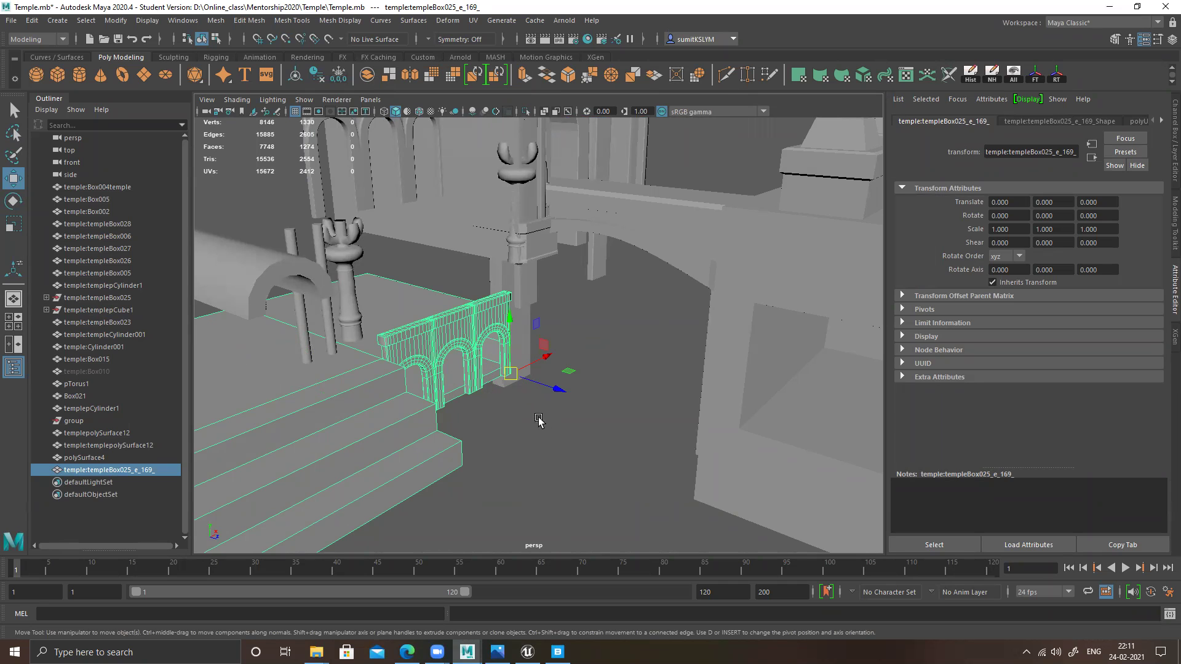
- Move the combined mesh with grid snapping towards the world origin, to Translate -136.909, 637.325, 178.848
key("x")
left_click_drag(509, 373, 520, 266)
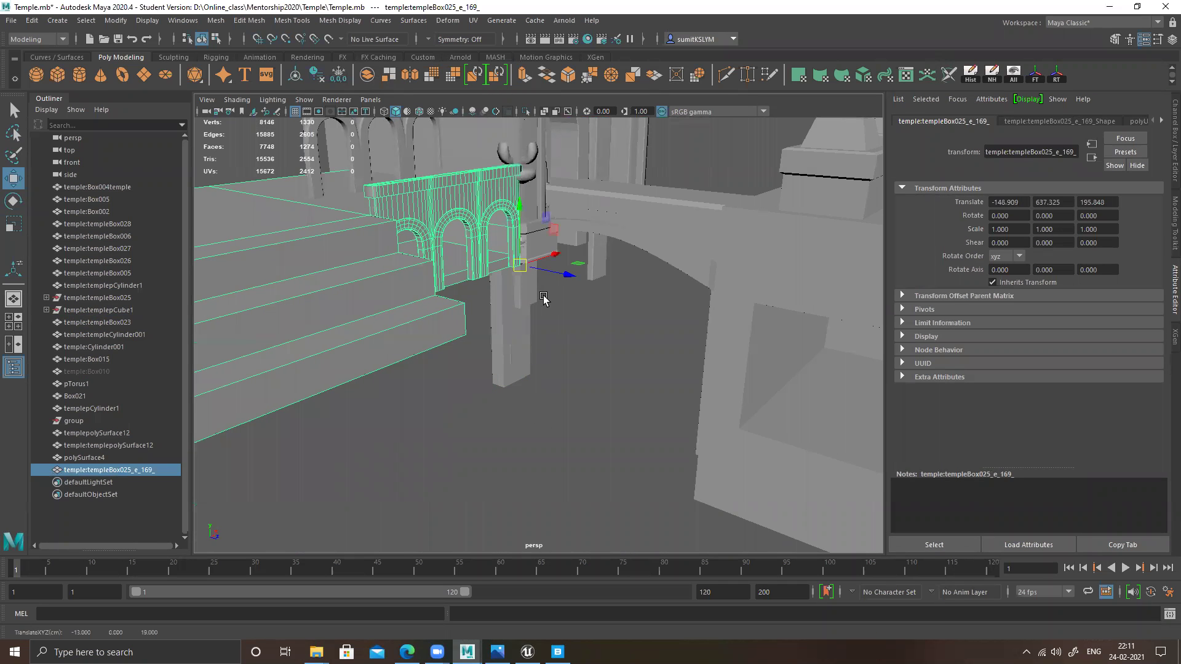
scroll(554, 308, "up", 5)
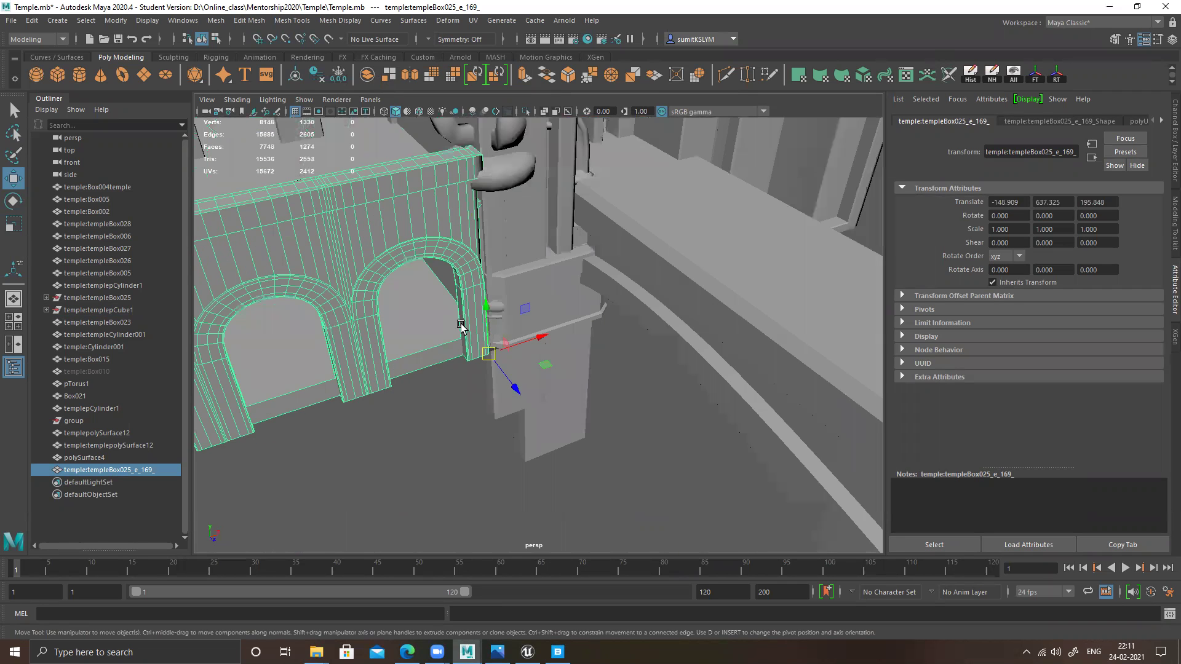
scroll(558, 442, "up", 5)
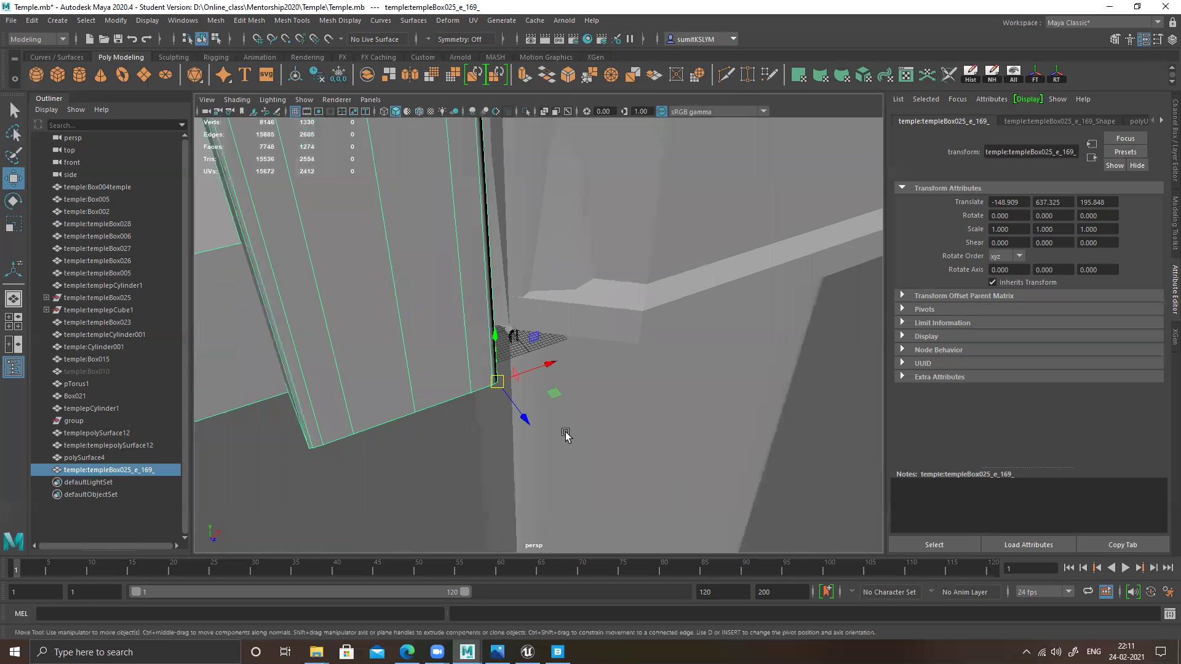
left_click_drag(497, 382, 509, 334)
scroll(567, 404, "up", 5)
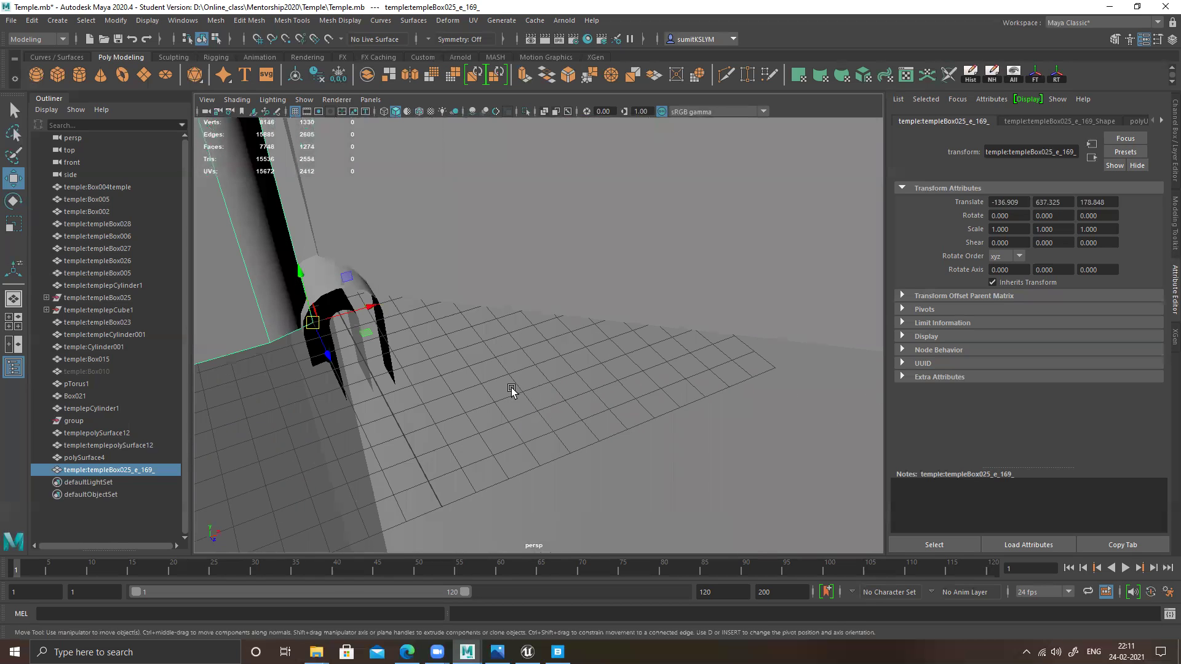
- Hide the torus arch at the world origin and snap the combined mesh onto the origin, at Translate -135.909, 637.325, 176.848
middle_click_drag(511, 388, 522, 393, "alt")
left_click_drag(522, 393, 533, 380, "alt")
middle_click_drag(527, 407, 523, 463, "alt")
left_click(519, 270)
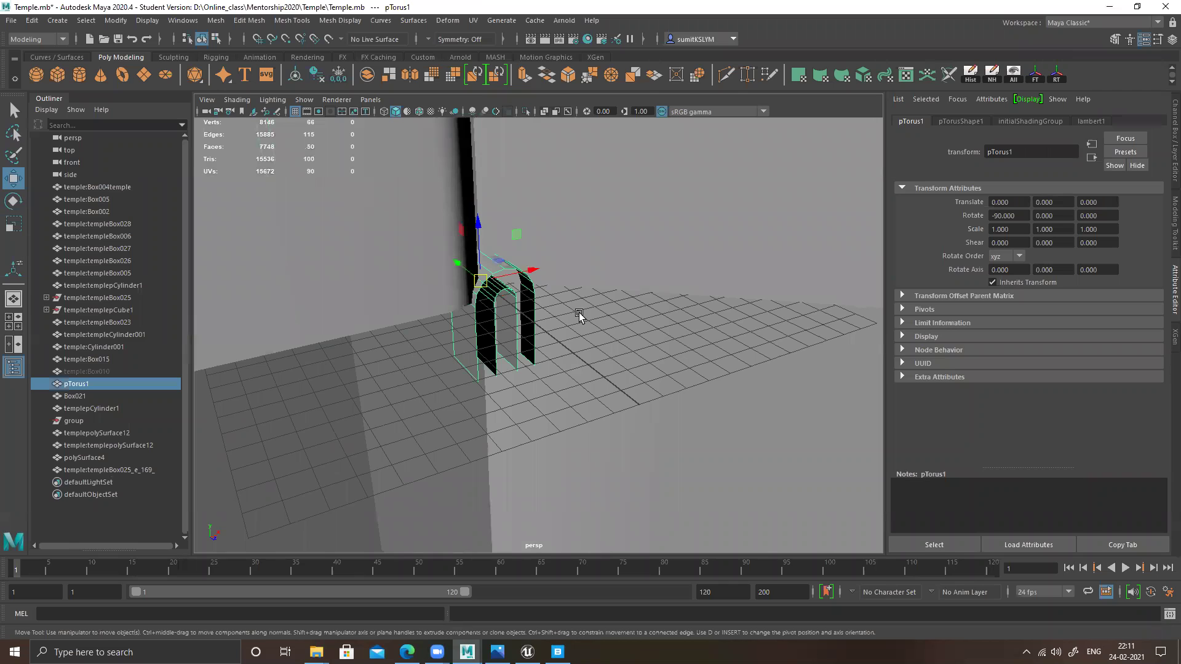
key("h")
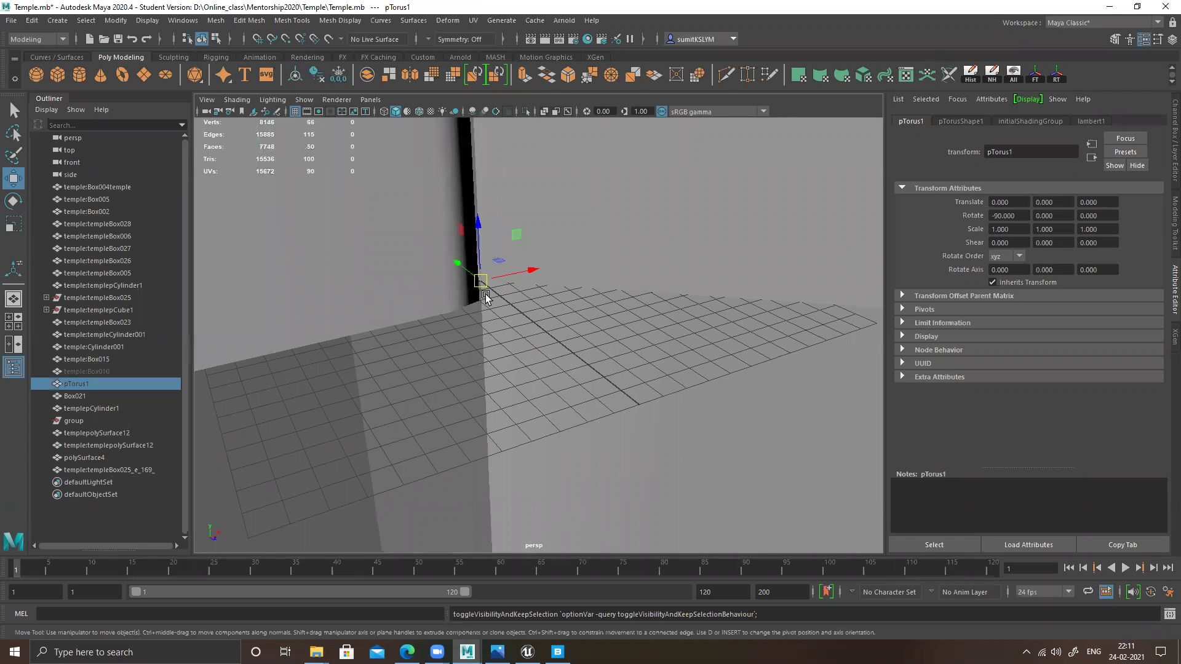
left_click(419, 273)
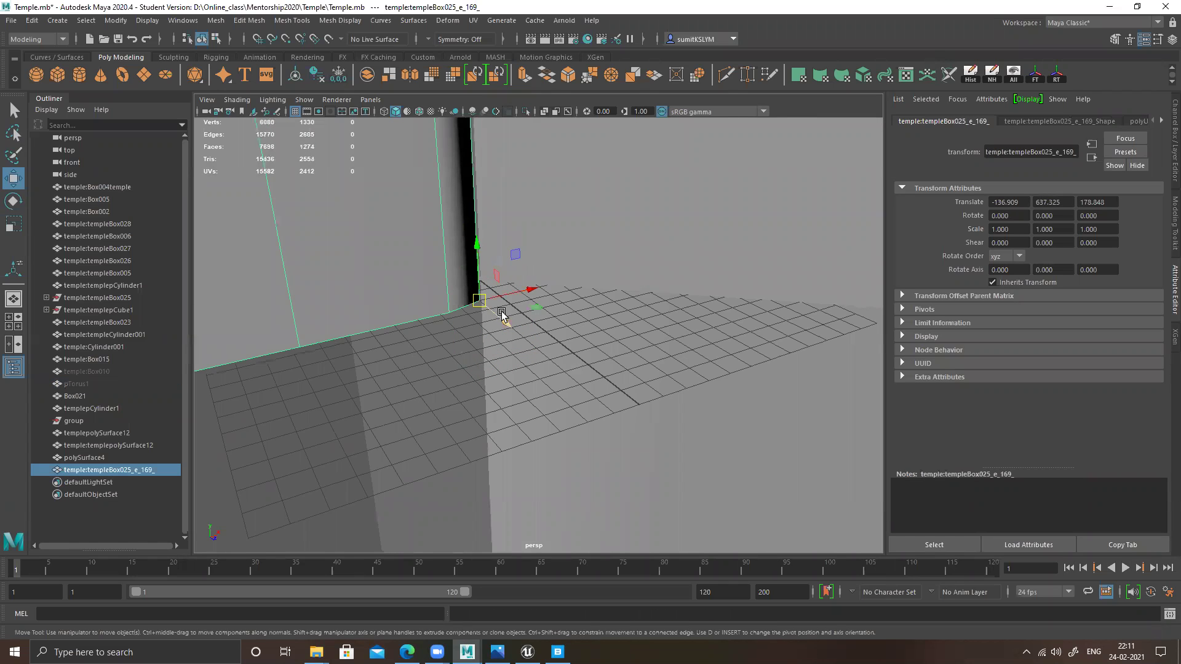
left_click_drag(481, 304, 482, 275)
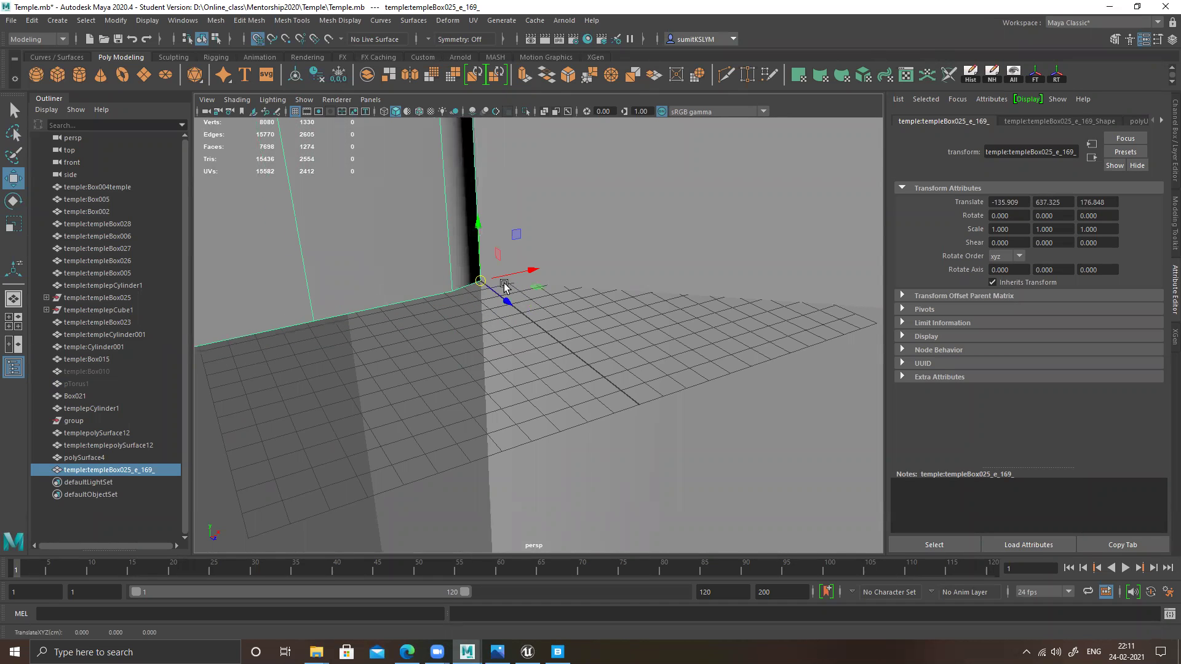
- Freeze the combined mesh's transformations and delete its construction history
right_click_drag(569, 369, 323, 335, "alt")
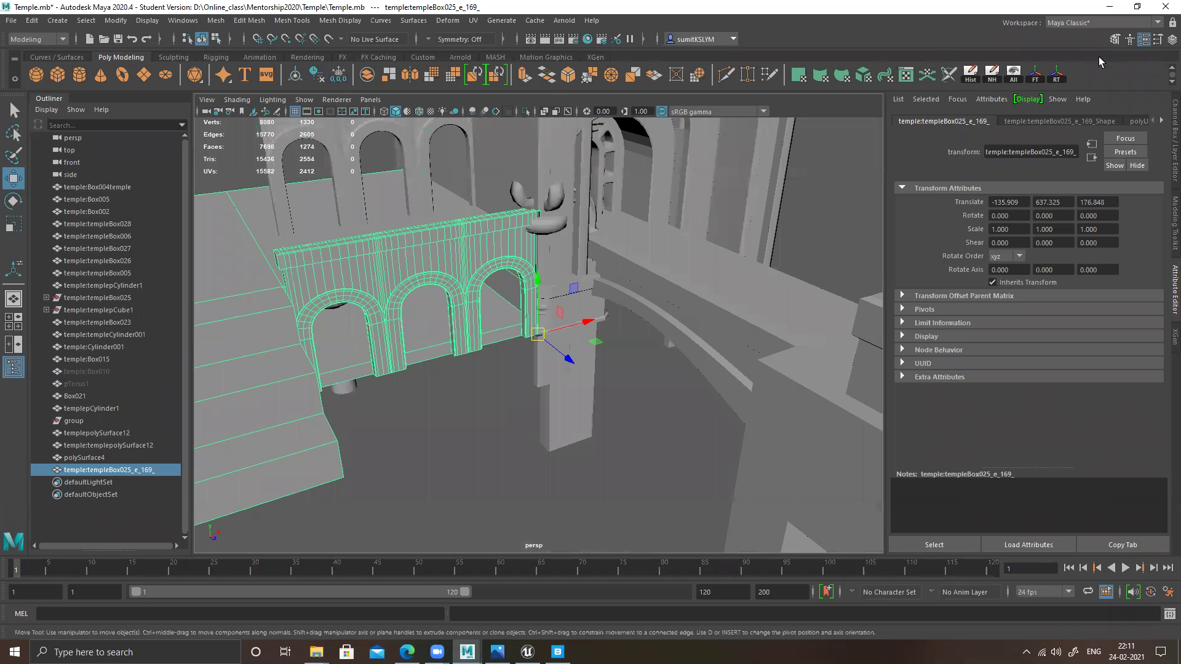
left_click(1037, 80)
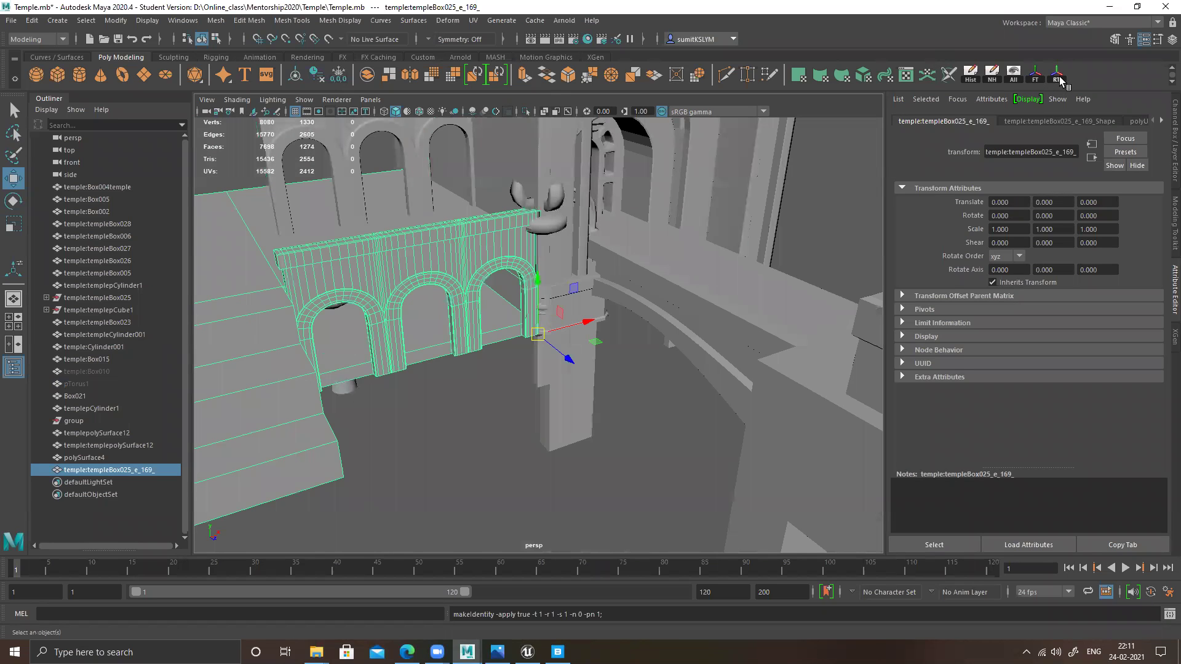
left_click(970, 74)
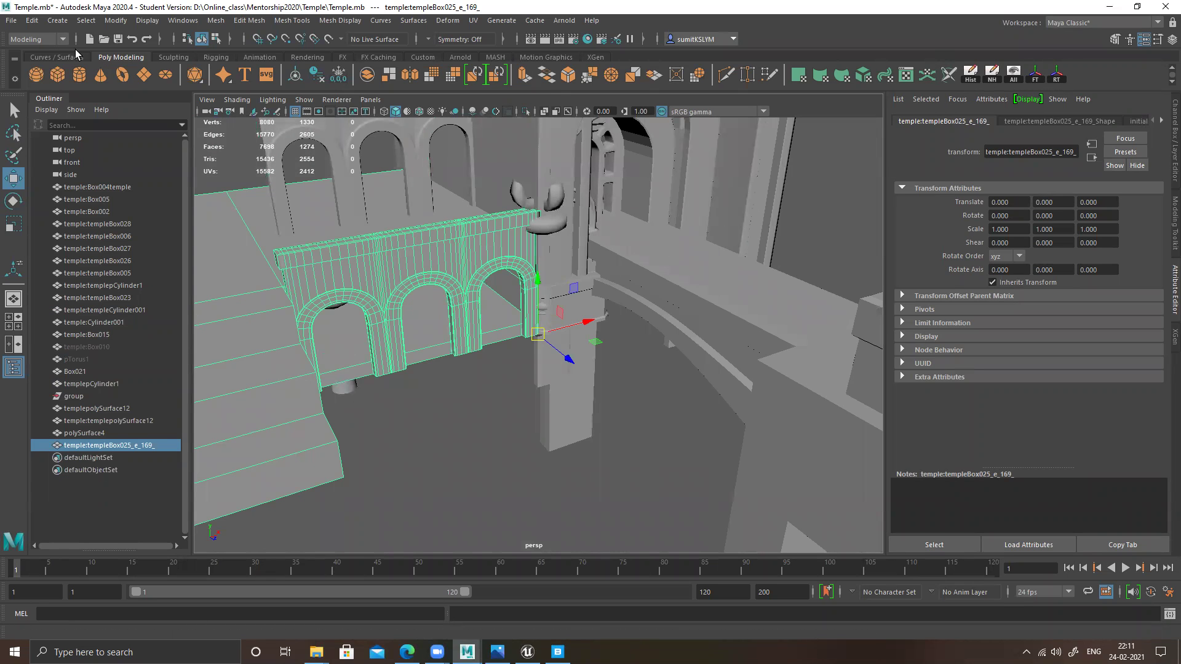
- Export the selected combined mesh as Floor_02.fbx into the "for unreal" folder
left_click(11, 22)
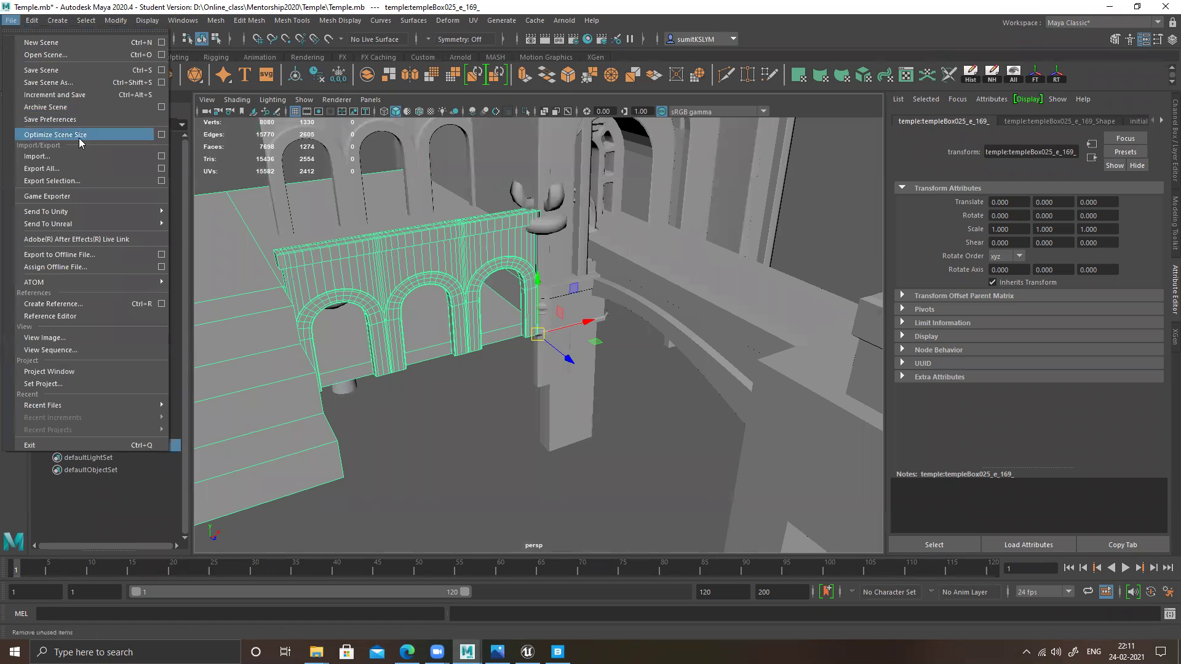
left_click(80, 181)
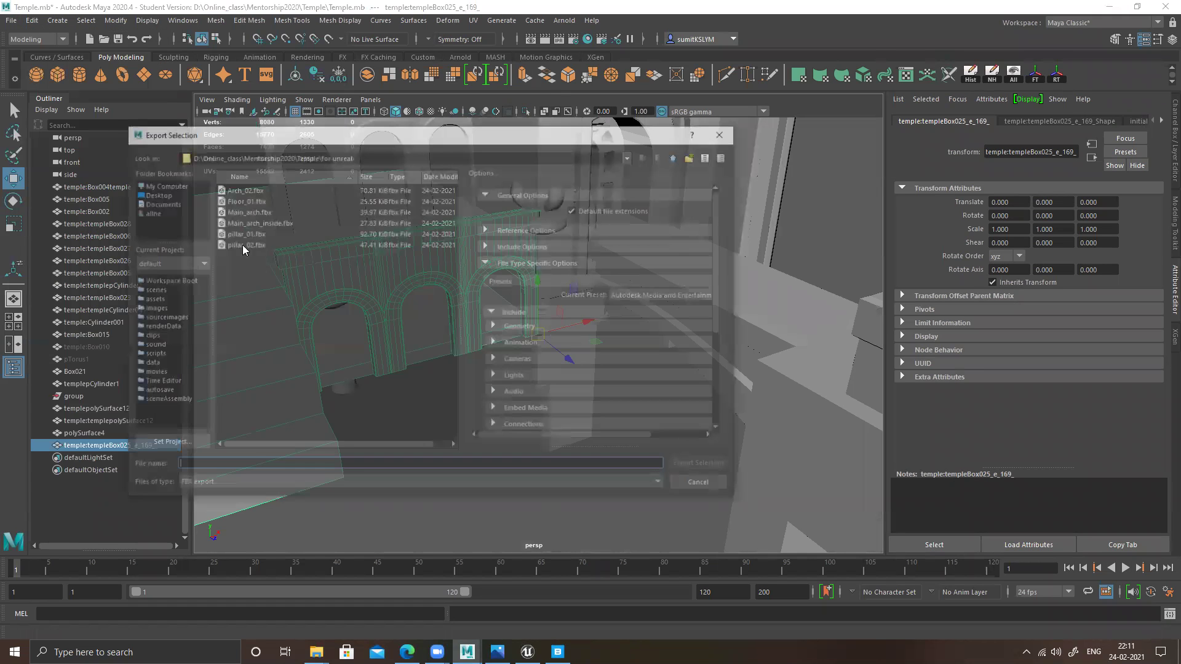
left_click(238, 200)
left_click(204, 467)
type("2")
key("Return")
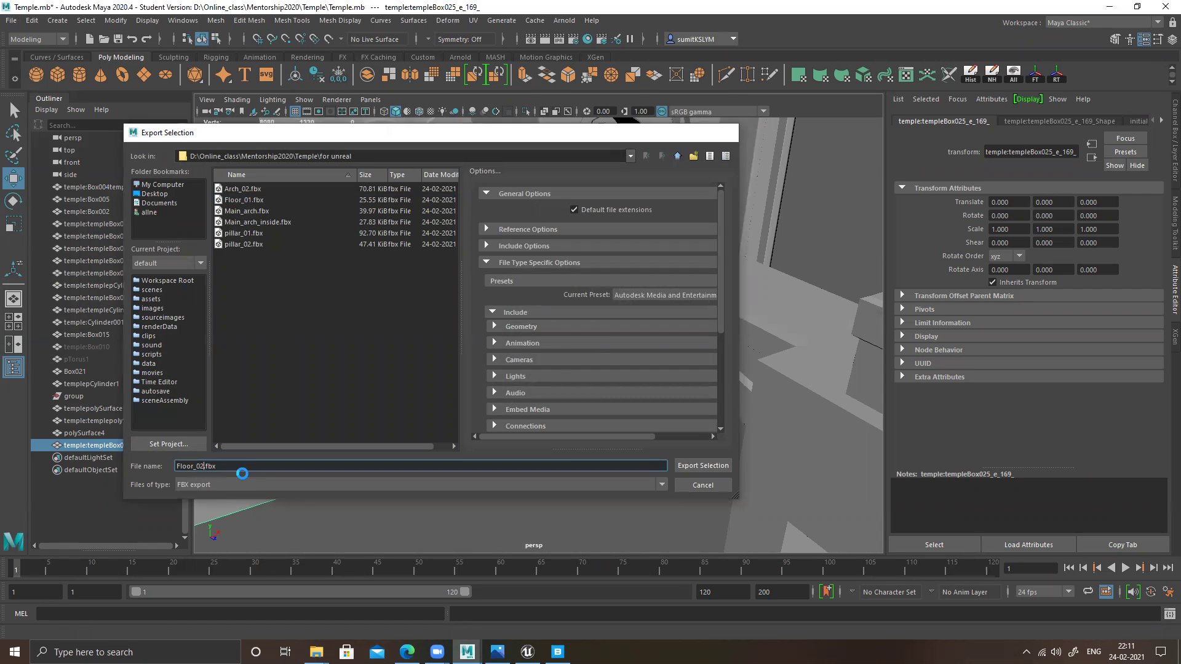
- Switch to Unreal Engine and import Floor_02 into the Temple folder with the default FBX options
left_click(1109, 6)
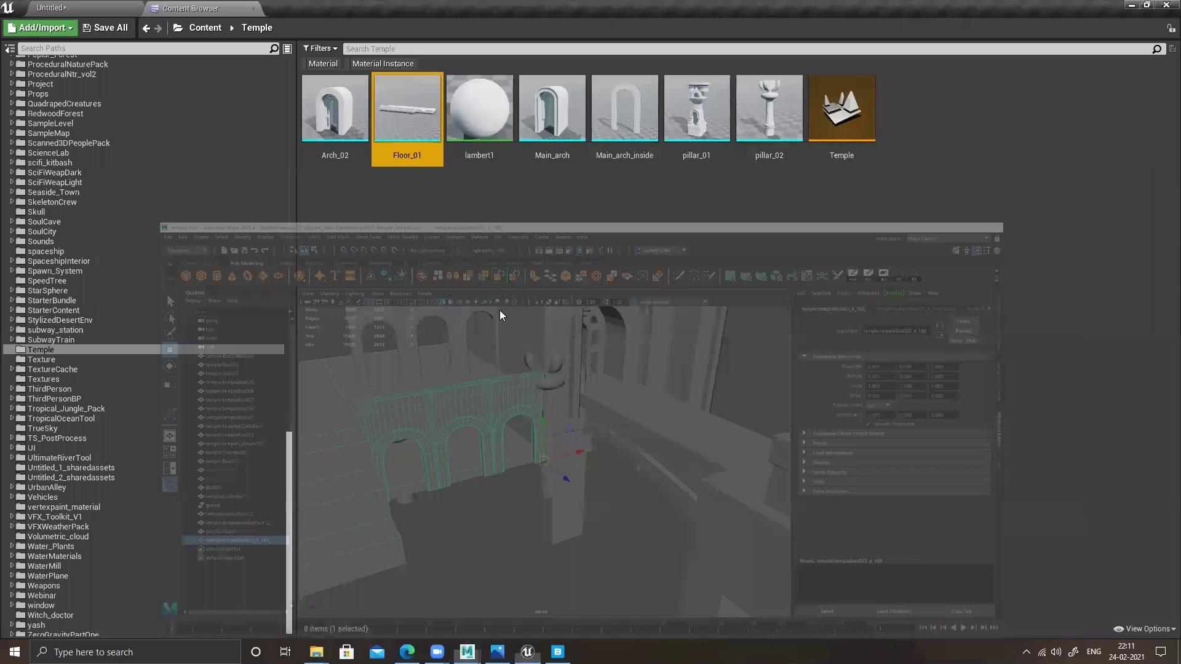
left_click(518, 237)
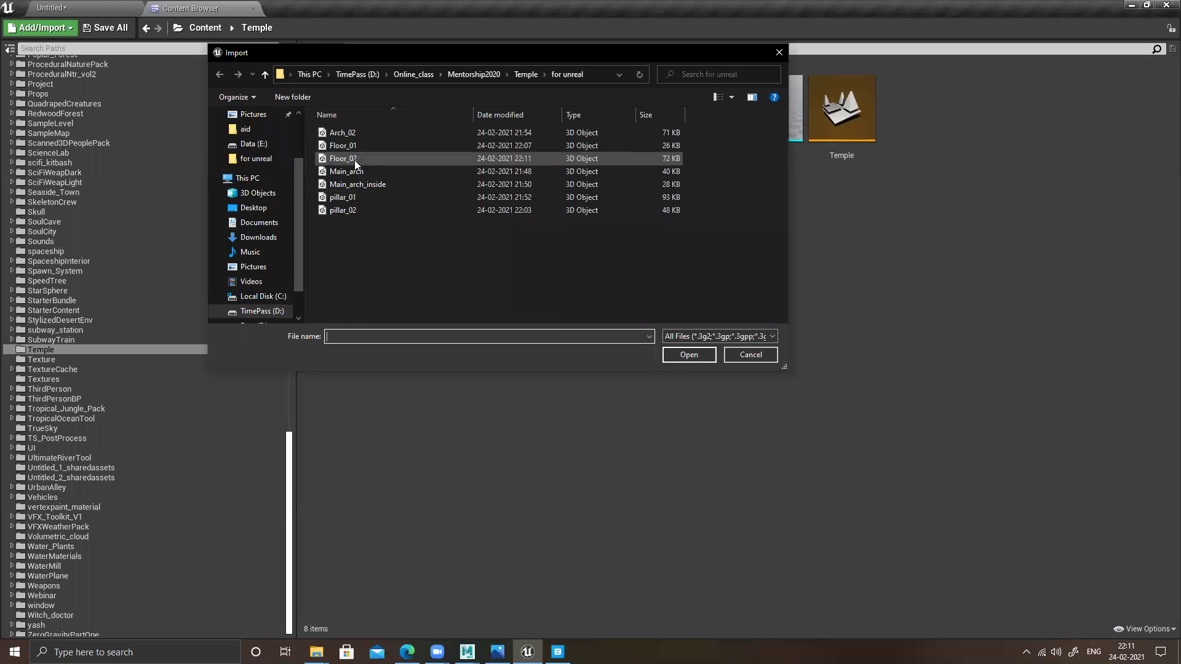
double_click(350, 159)
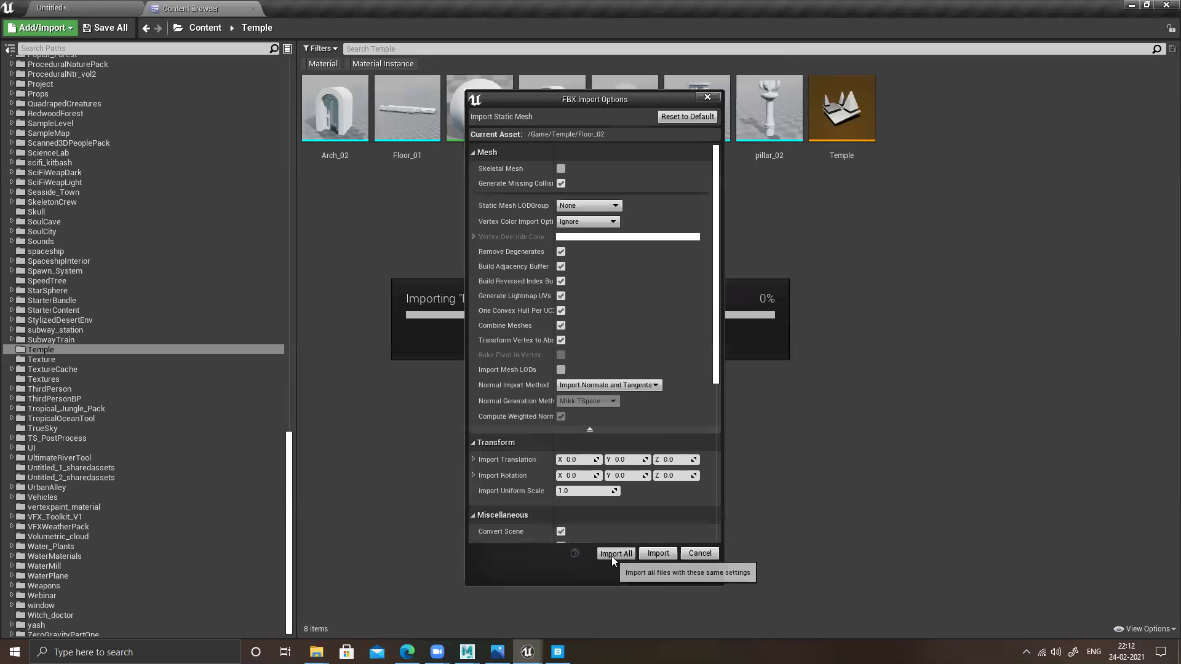
left_click(615, 553)
left_click(883, 140)
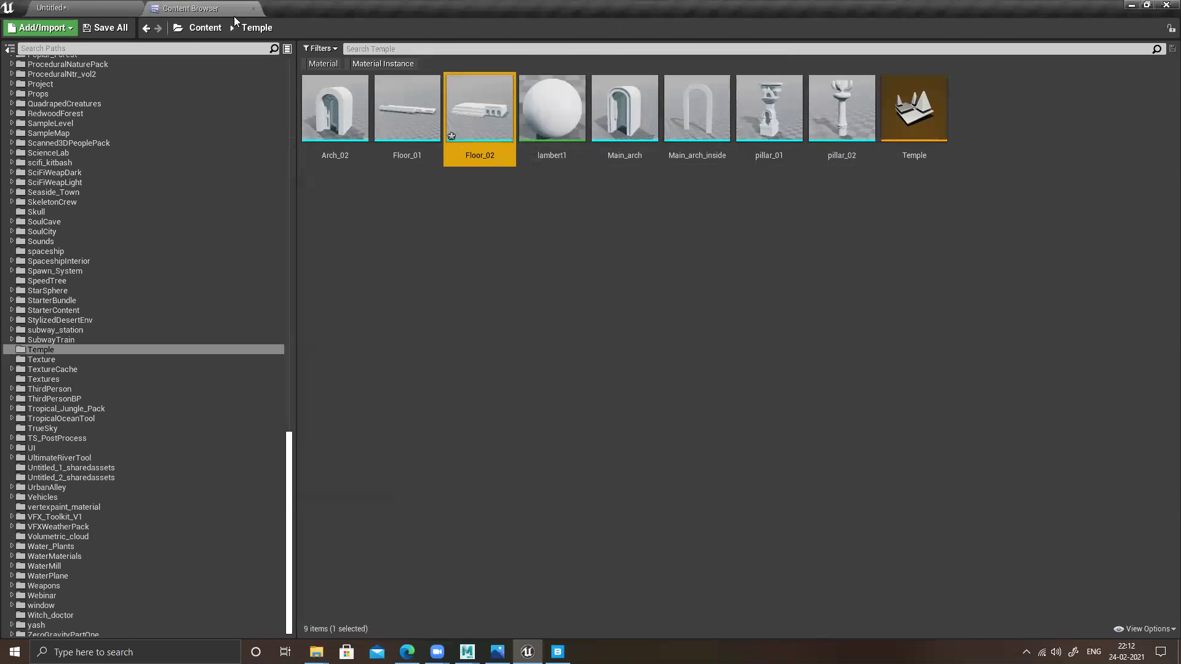
- Place Floor_02 in the level and reset its location to 0, 0, 0
left_click(144, 7)
left_click(221, 13)
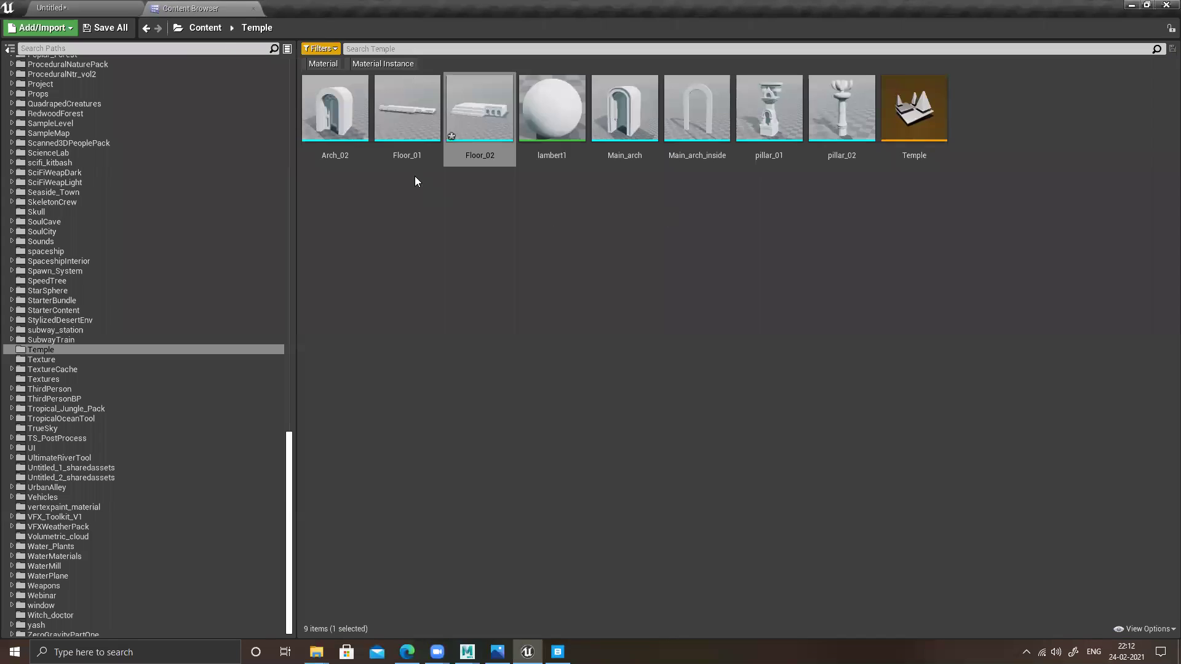
left_click_drag(467, 108, 522, 390)
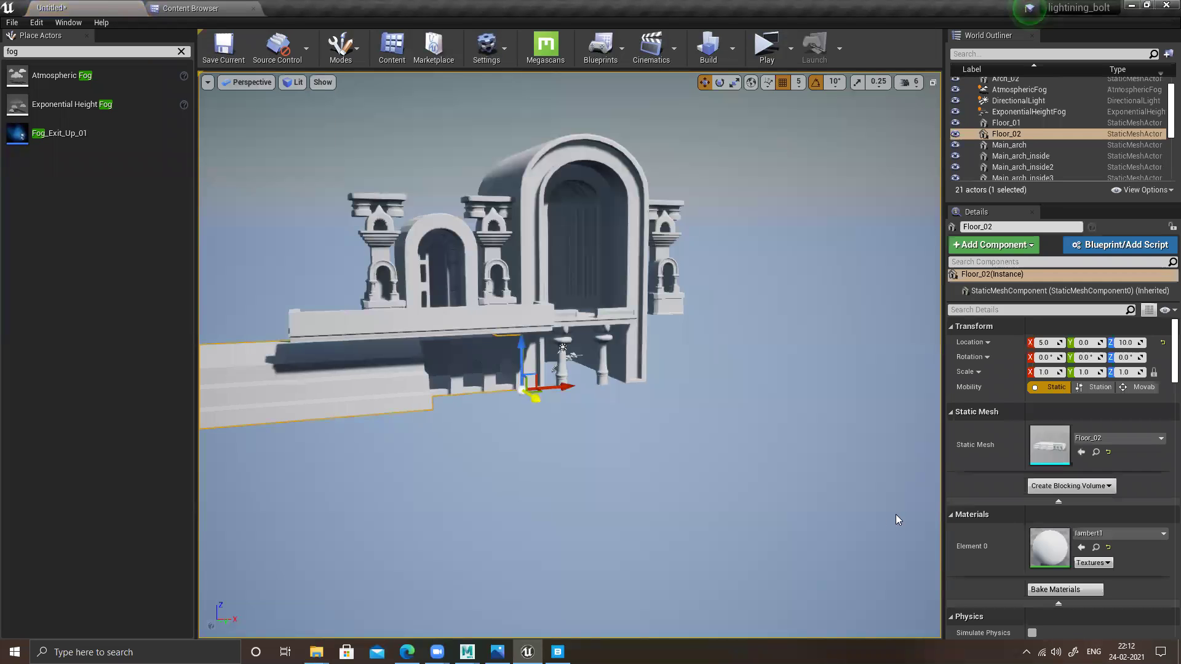
left_click(1162, 343)
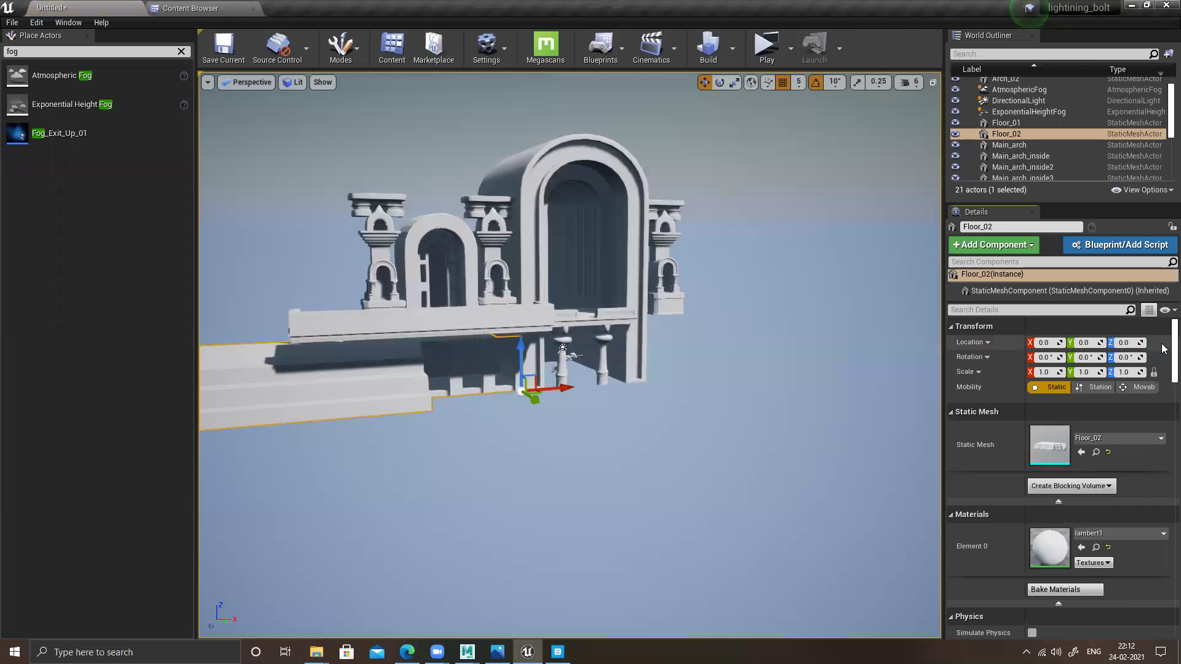
- Move Floor_02 below the main arch and its pillars, to location X 935, Y 105, Z -365
left_click_drag(554, 366, 670, 295, "alt")
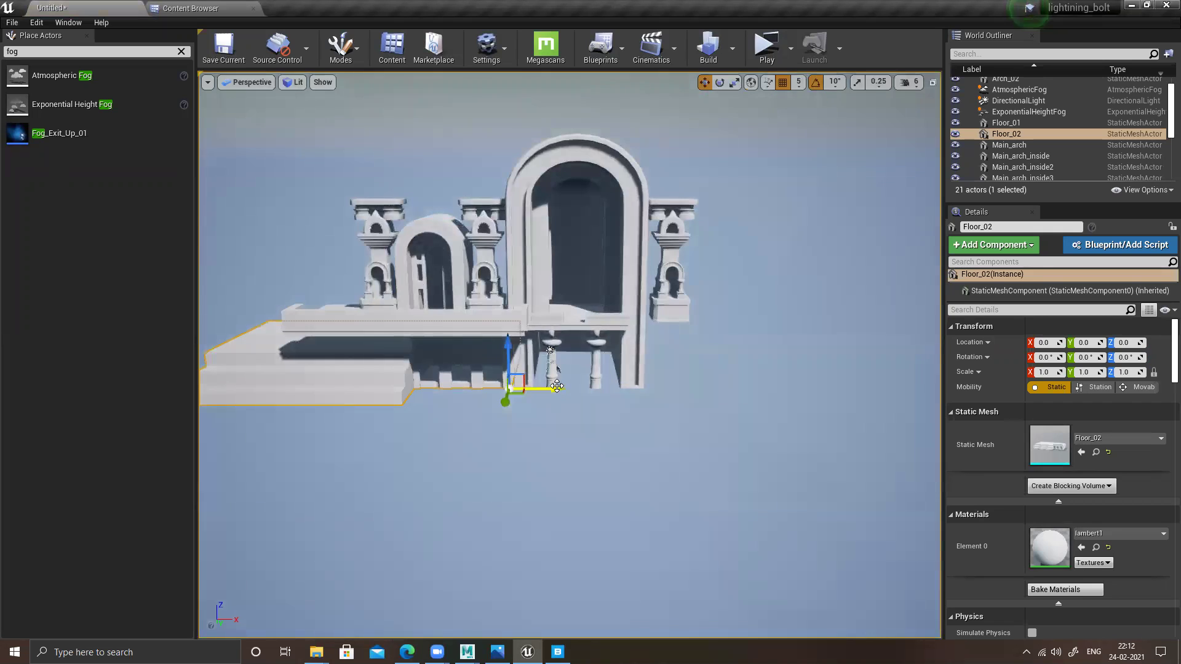
left_click_drag(561, 388, 669, 392)
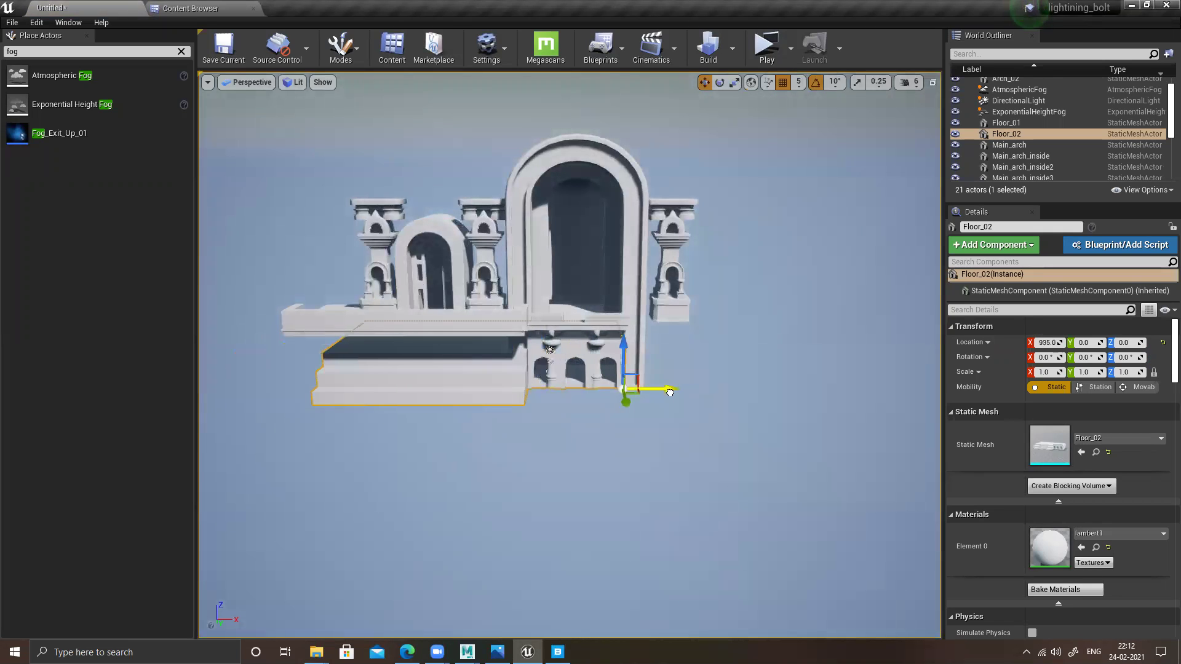
left_click_drag(628, 345, 715, 486)
- Raise Floor_02 to Z -330 and shift it forward to Y 175 so it fits under the lower pillars
scroll(627, 387, "up", 4)
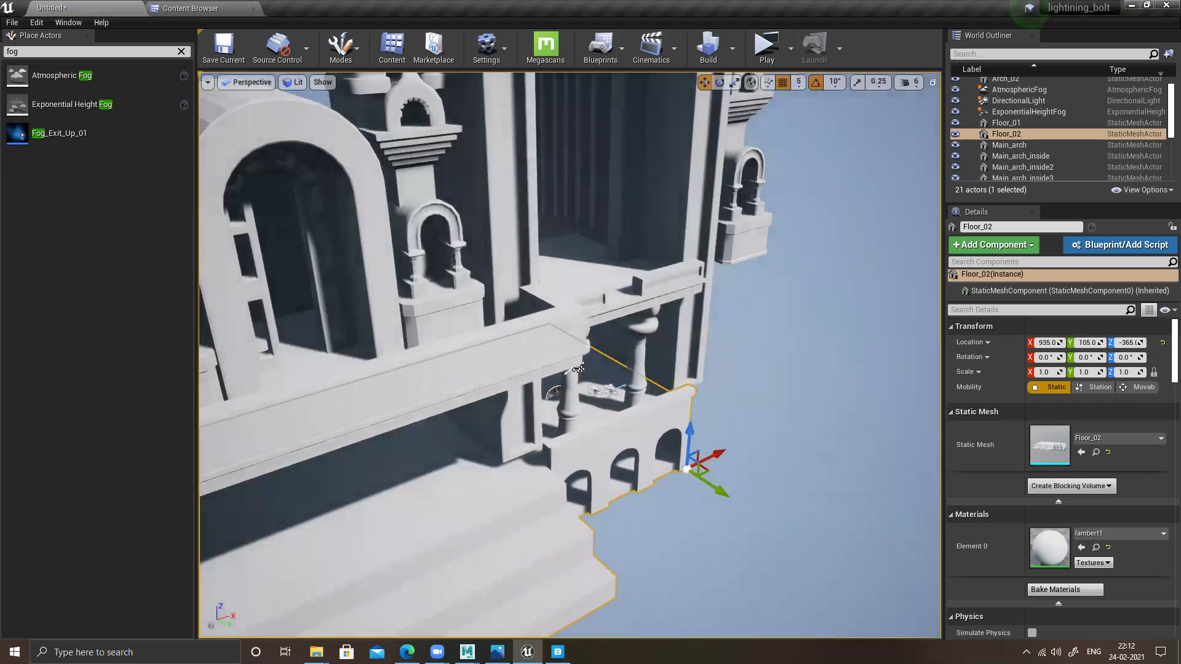
scroll(562, 425, "up", 5)
middle_click_drag(601, 430, 655, 547)
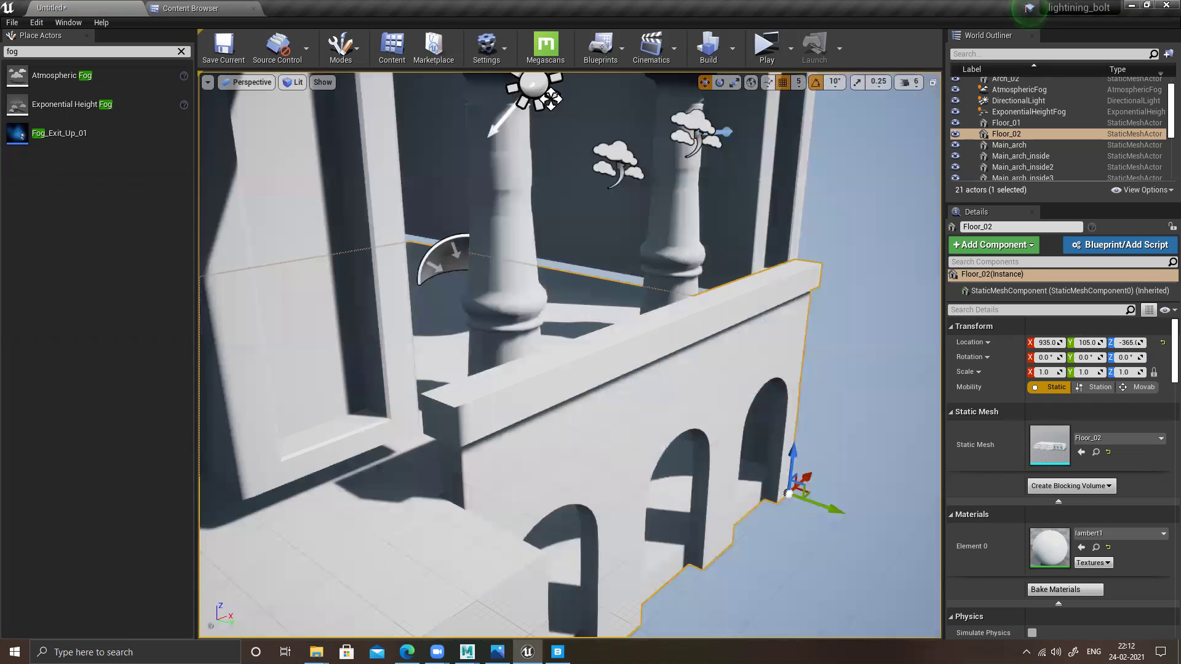
left_click_drag(601, 430, 645, 429, "alt")
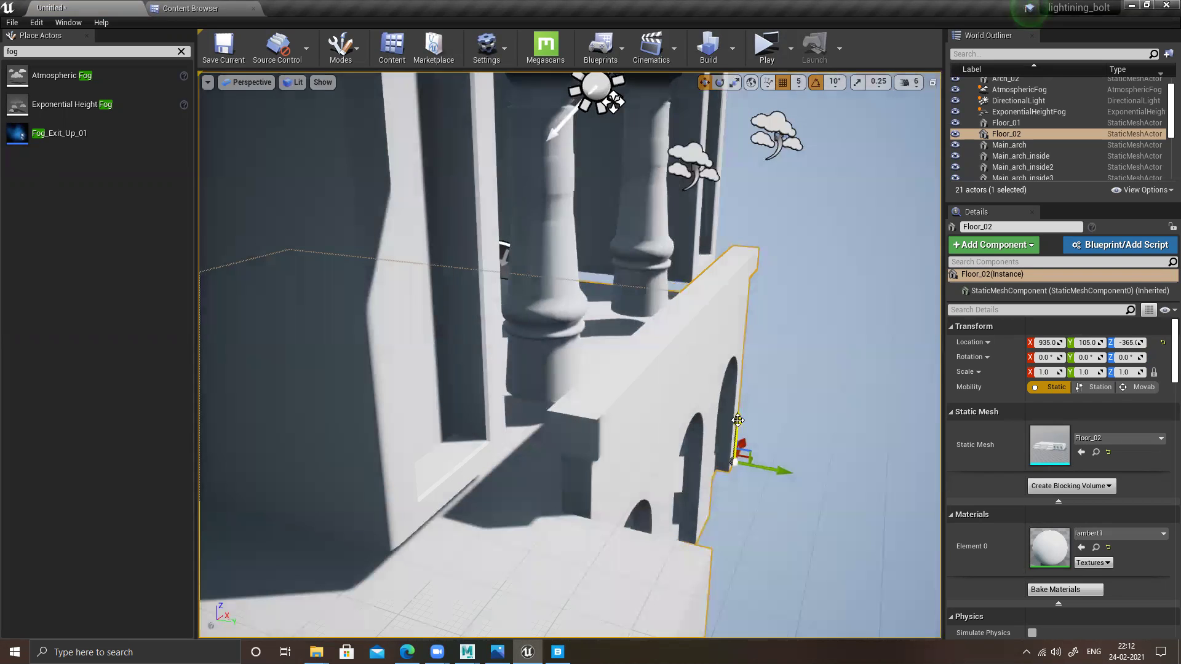
left_click_drag(737, 420, 739, 403)
left_click_drag(784, 453, 822, 461)
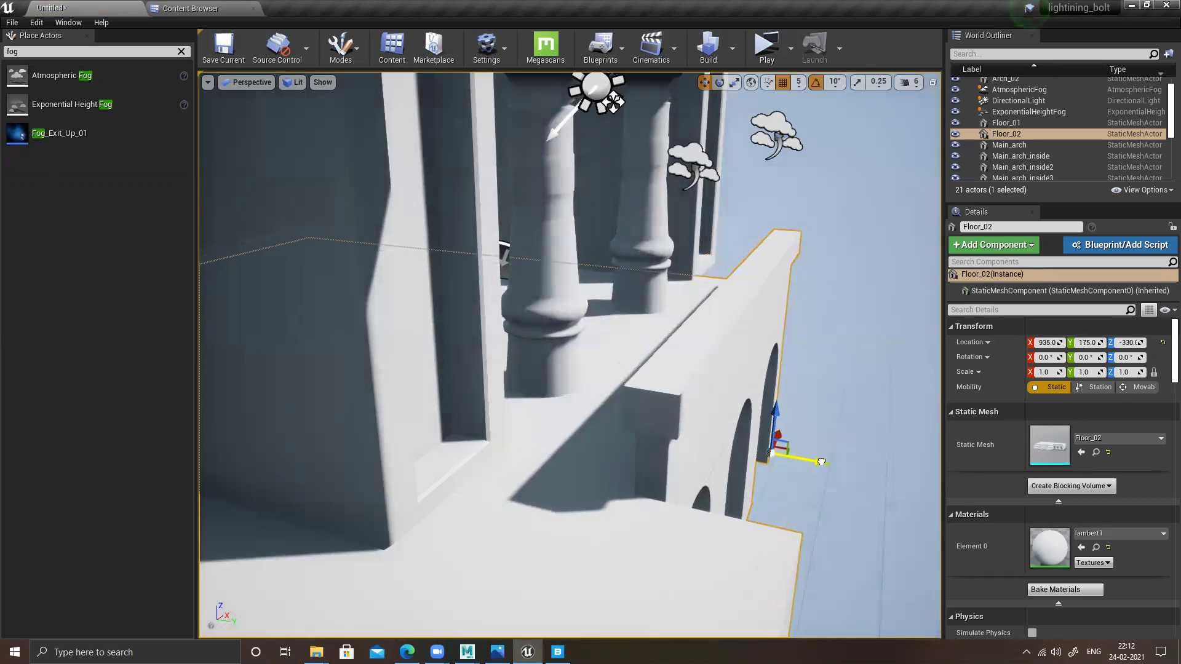
scroll(692, 474, "down", 5)
left_click_drag(692, 484, 640, 474, "alt")
right_click_drag(633, 478, 579, 444)
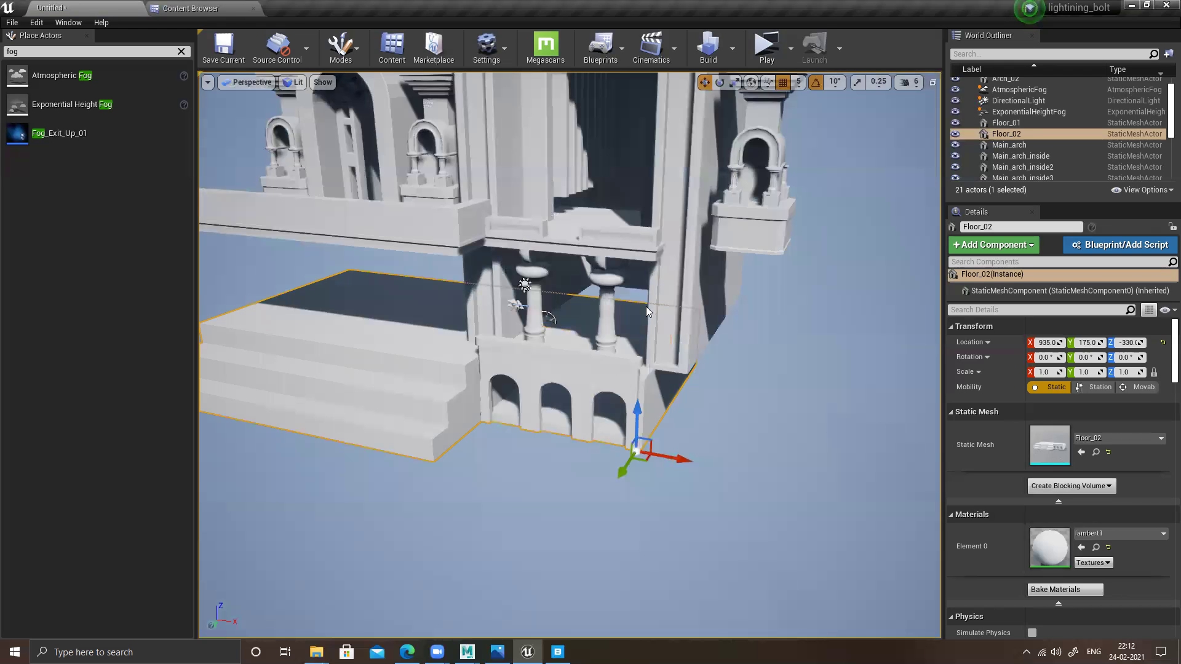
right_click_drag(619, 309, 633, 300)
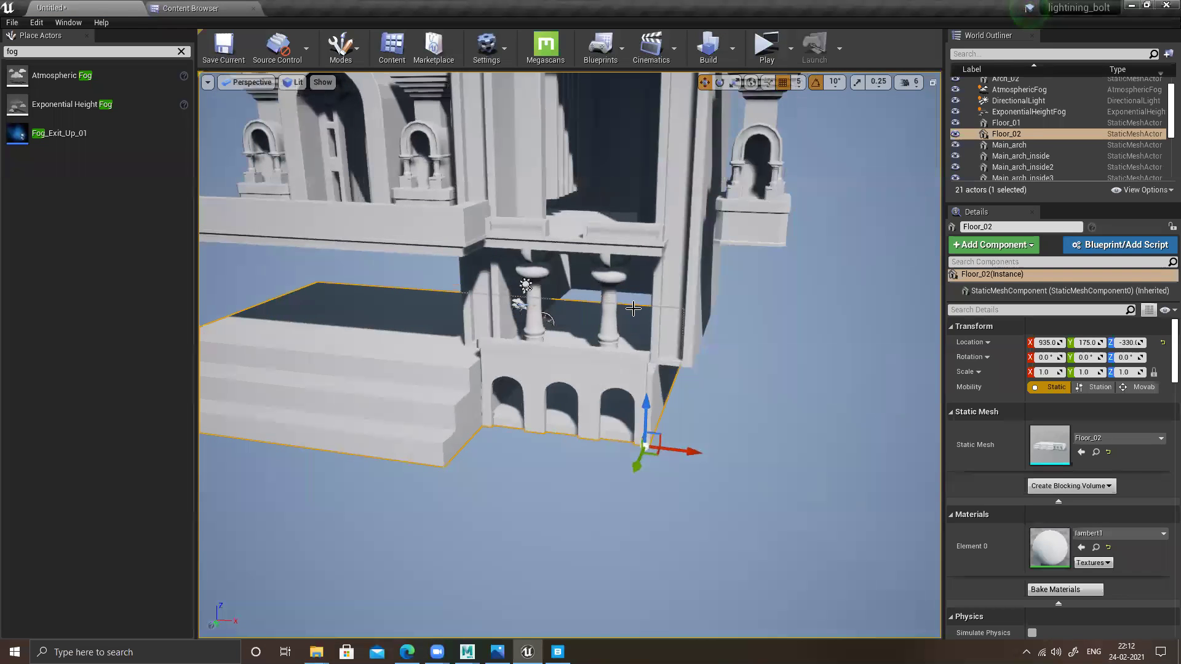
- Switch to Maya, select the back edges of the stepped platform, then extend them backward and scale them into line
key("alt+Tab")
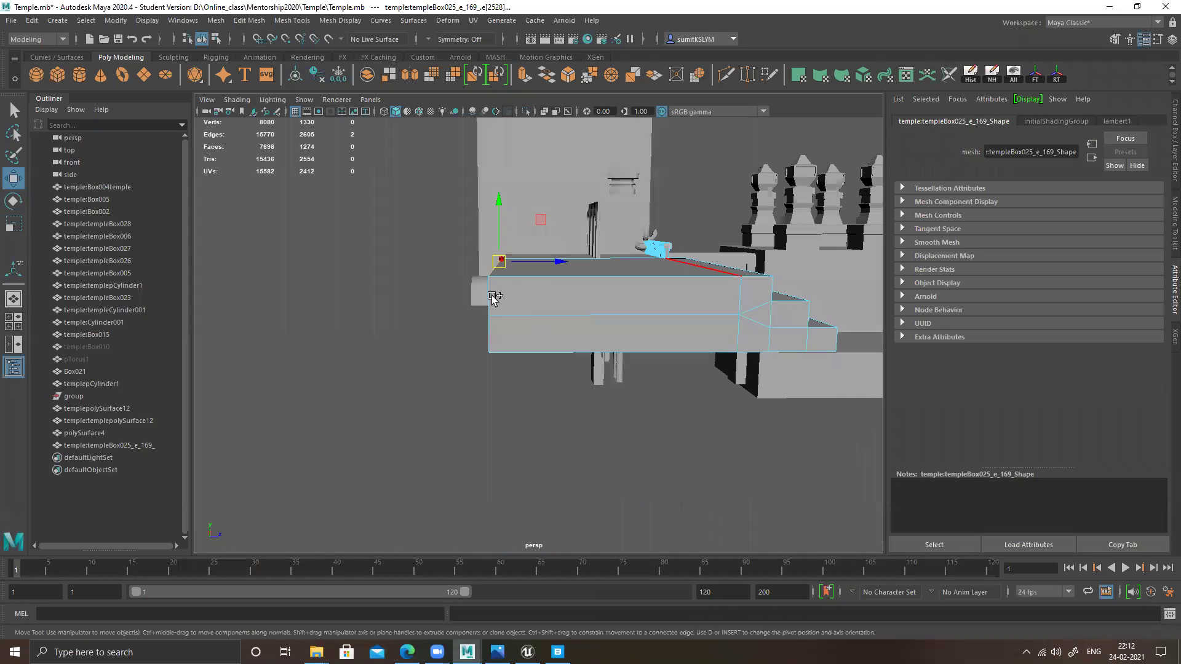
left_click(493, 296, "shift")
left_click(497, 332, "shift")
left_click_drag(548, 344, 735, 320, "alt")
left_click_drag(520, 295, 452, 329, "alt")
key("r")
left_click_drag(584, 344, 500, 270, "alt")
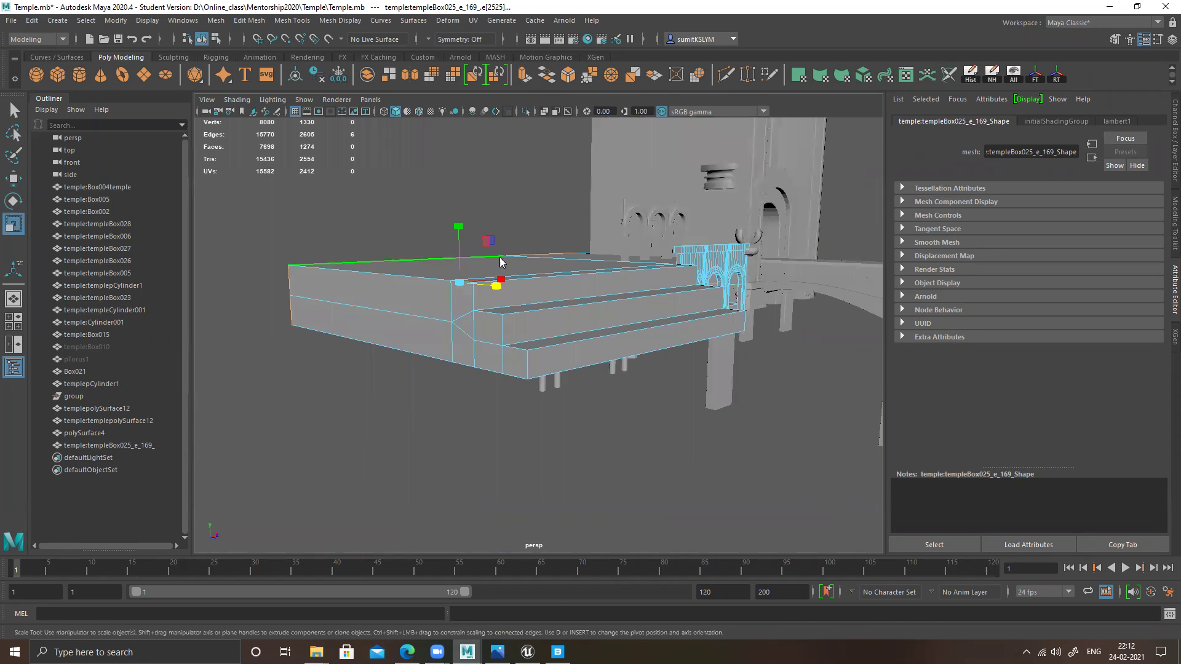
- Return the platform mesh to object mode, freeze its transformations and export it over the existing Floor_02.fbx
right_click_drag(501, 271, 572, 248)
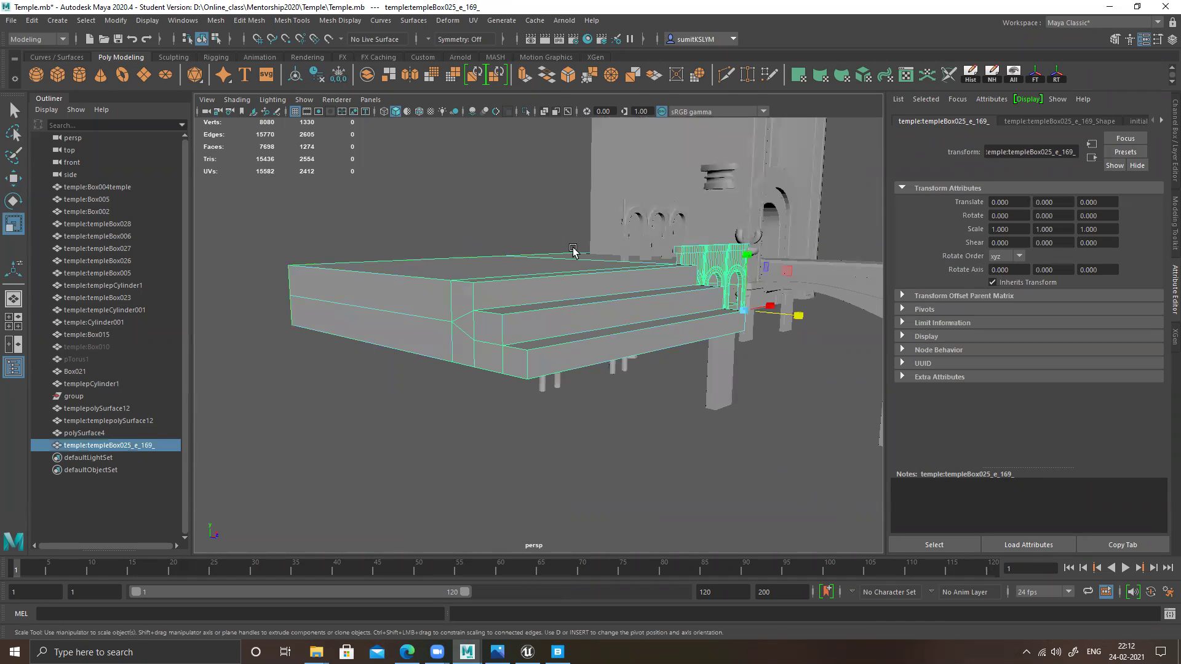
left_click(1036, 76)
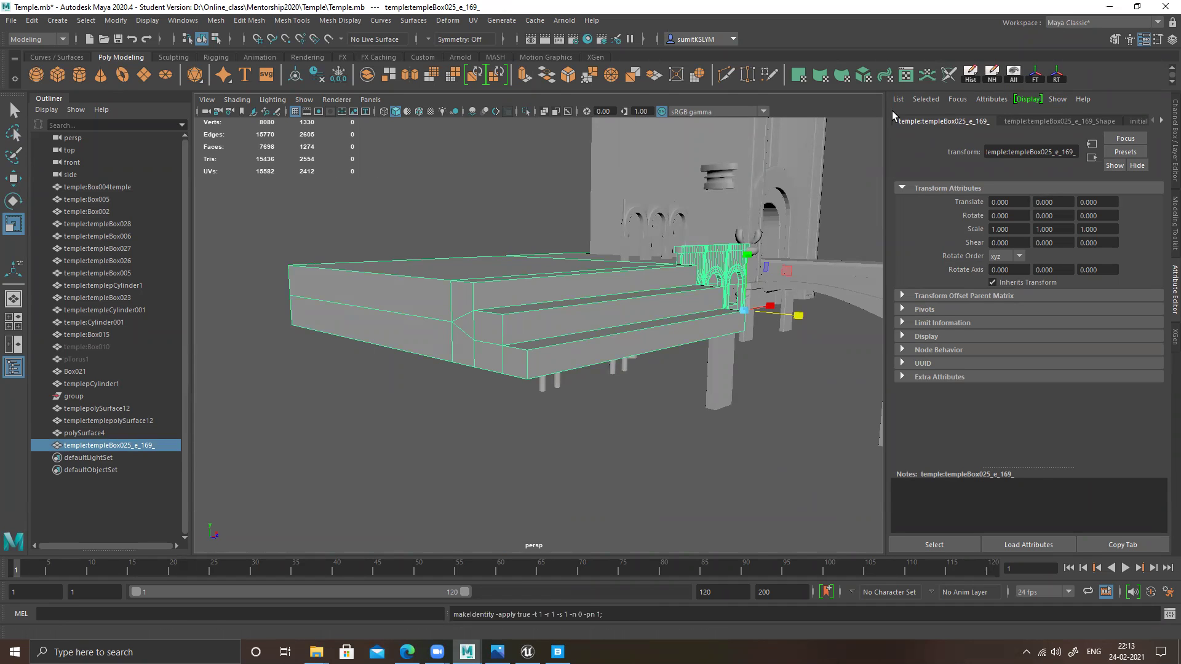
left_click(15, 24)
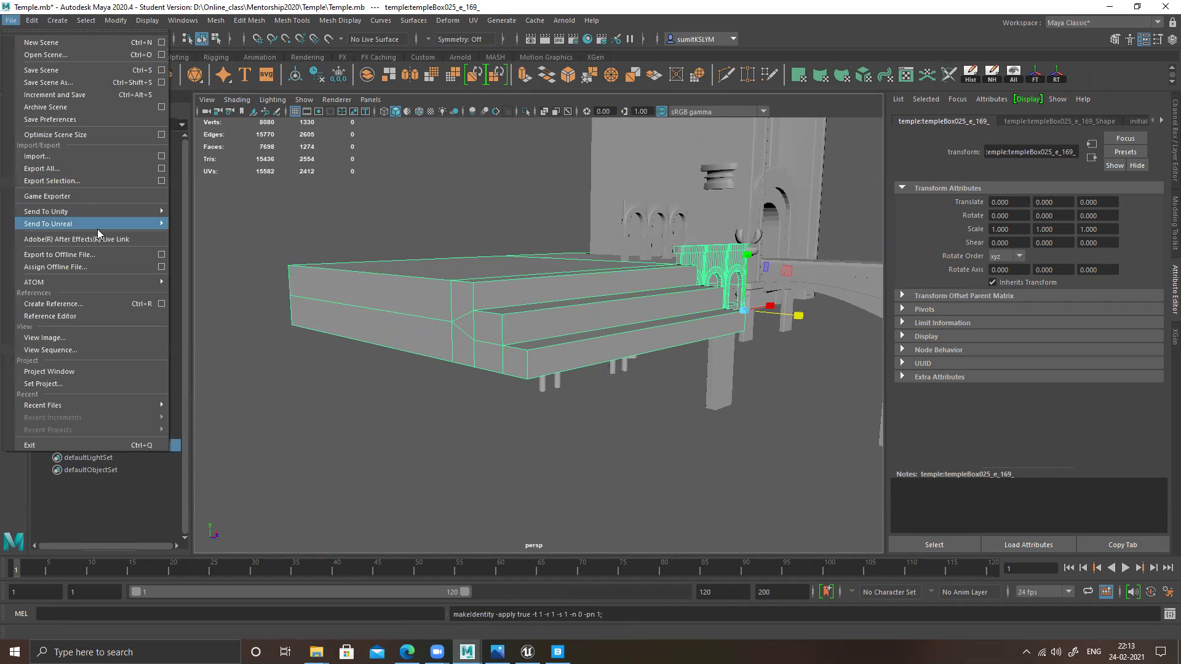
left_click(98, 196)
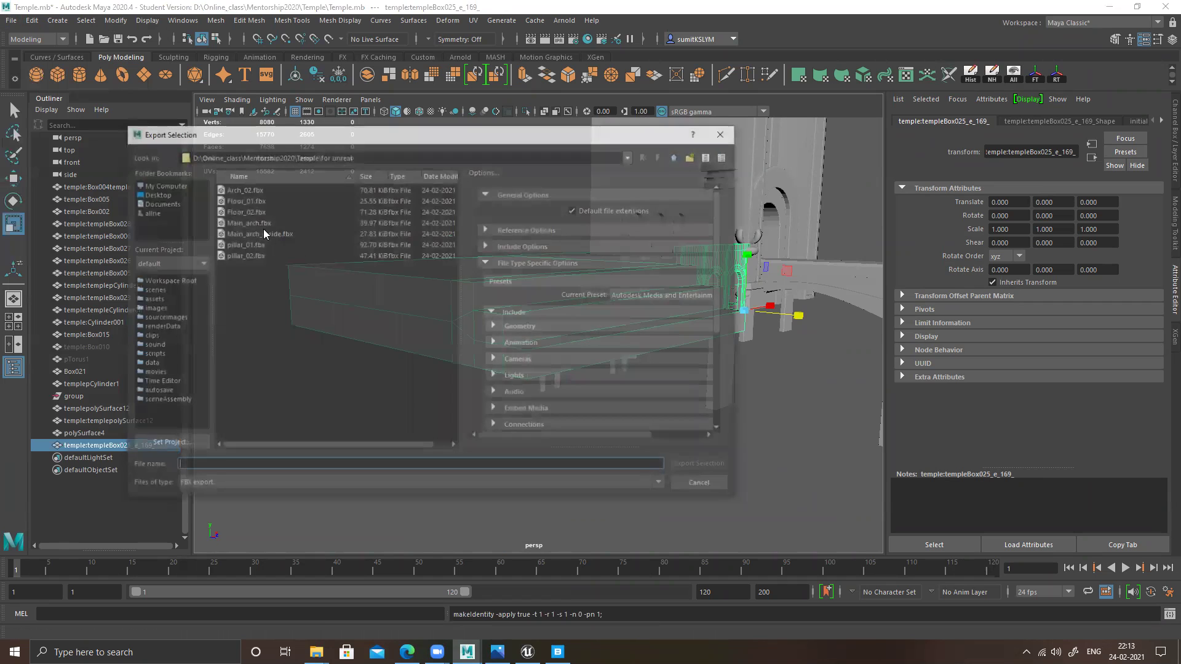
double_click(256, 210)
left_click(404, 334)
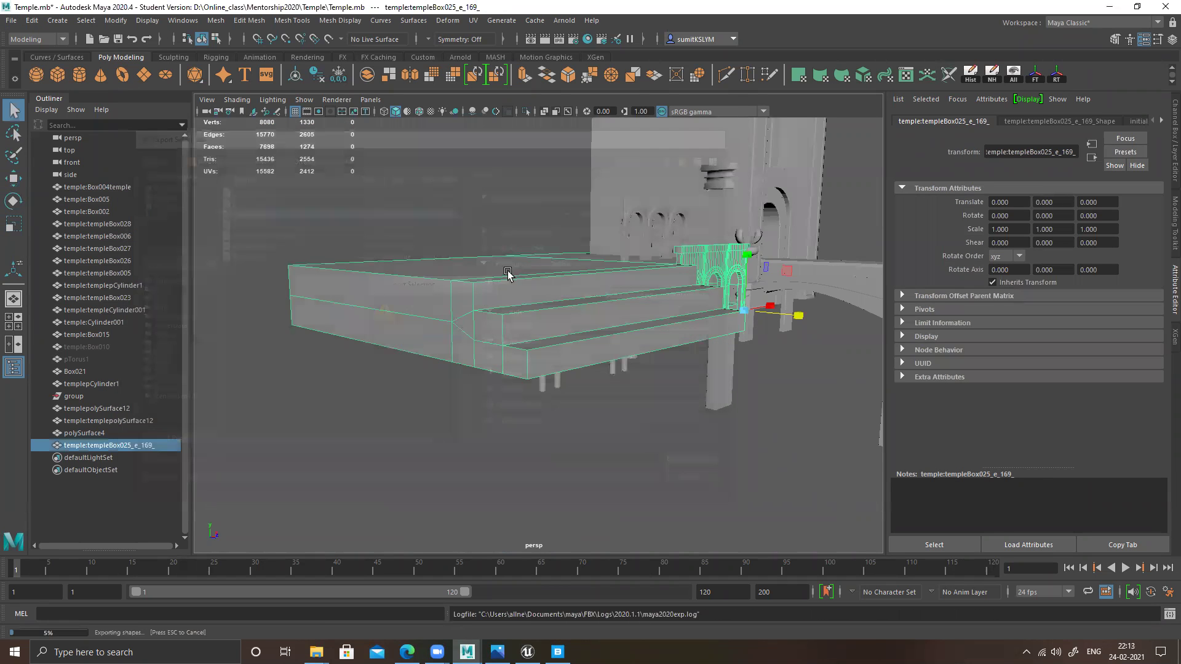
- Switch to Unreal Engine and reimport the Floor_02 mesh in the Temple folder
key("alt+Tab")
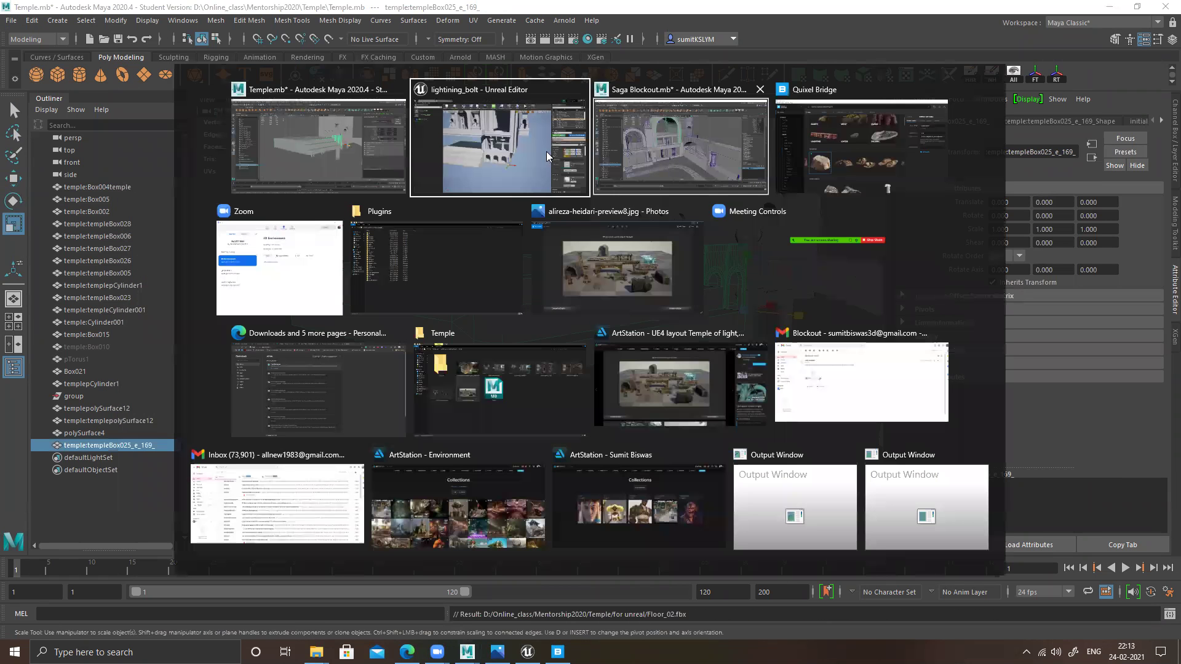
key("ctrl+b")
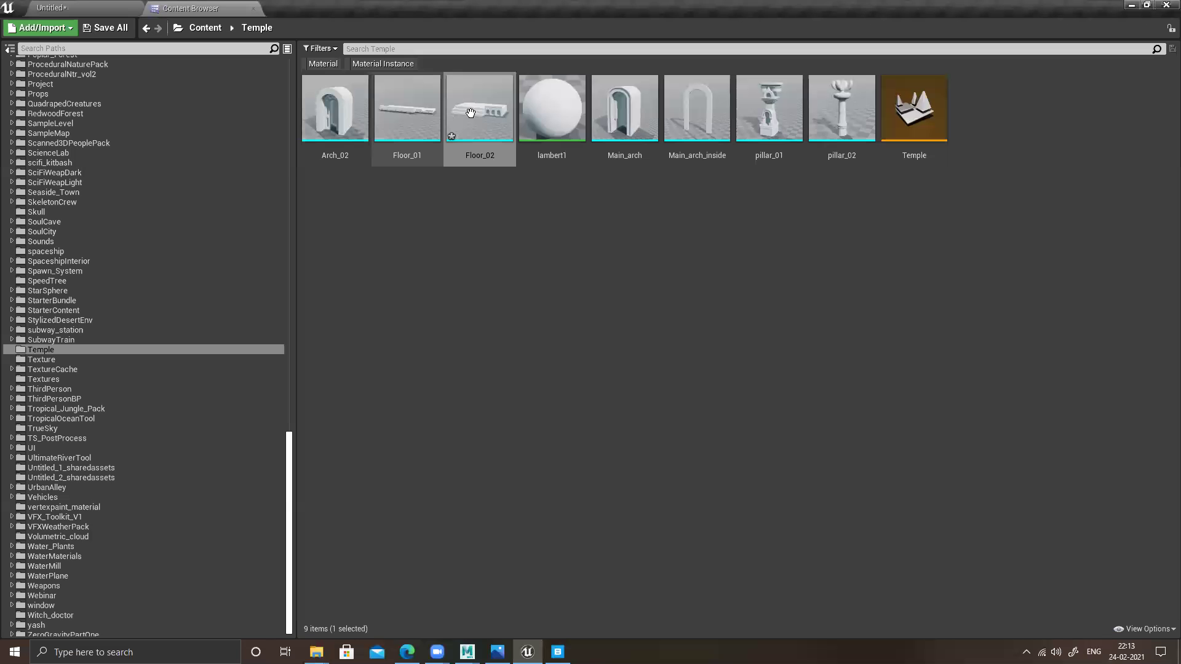
right_click(478, 109)
left_click(540, 194)
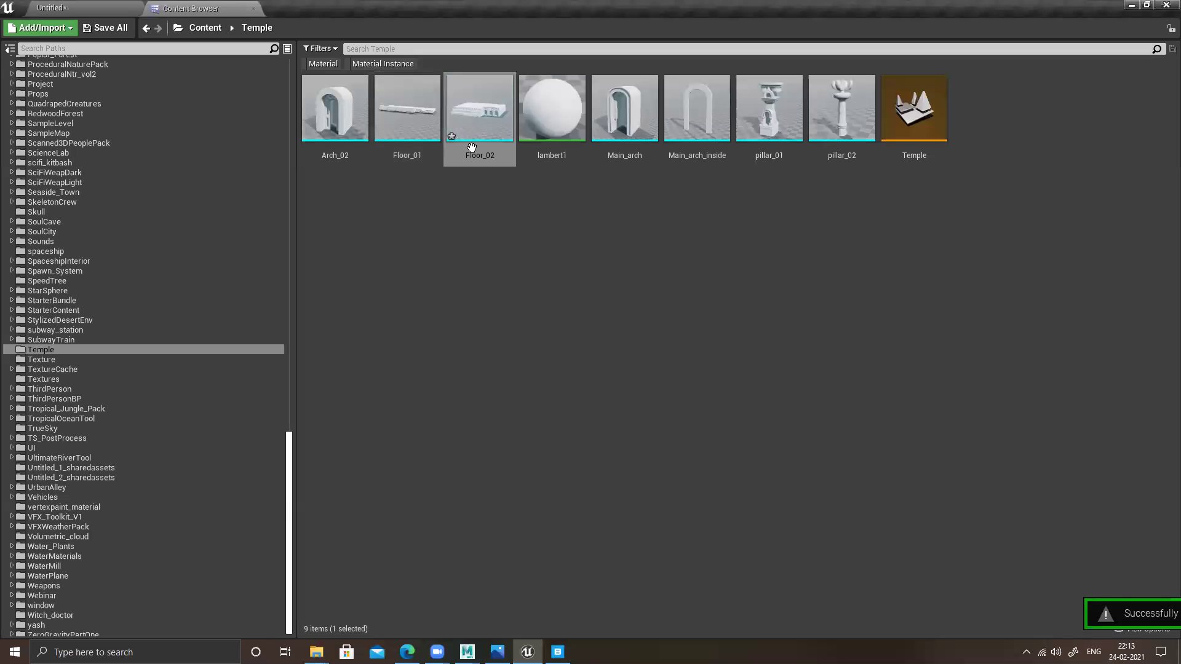
- Return to the level and examine the reimported Floor_02 platform together with the arches and pillars of the temple
left_click(102, 9)
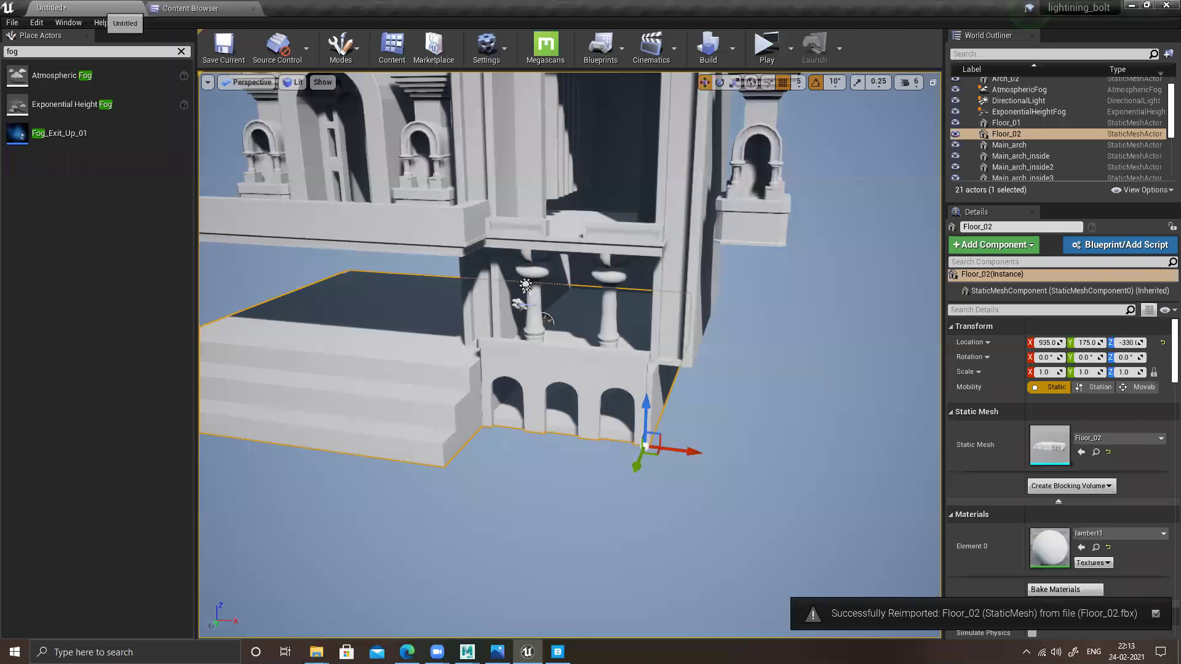
left_click_drag(560, 290, 554, 344, "alt")
right_click_drag(467, 339, 592, 363)
key("ctrl+s")
double_click(438, 168)
left_click(637, 355)
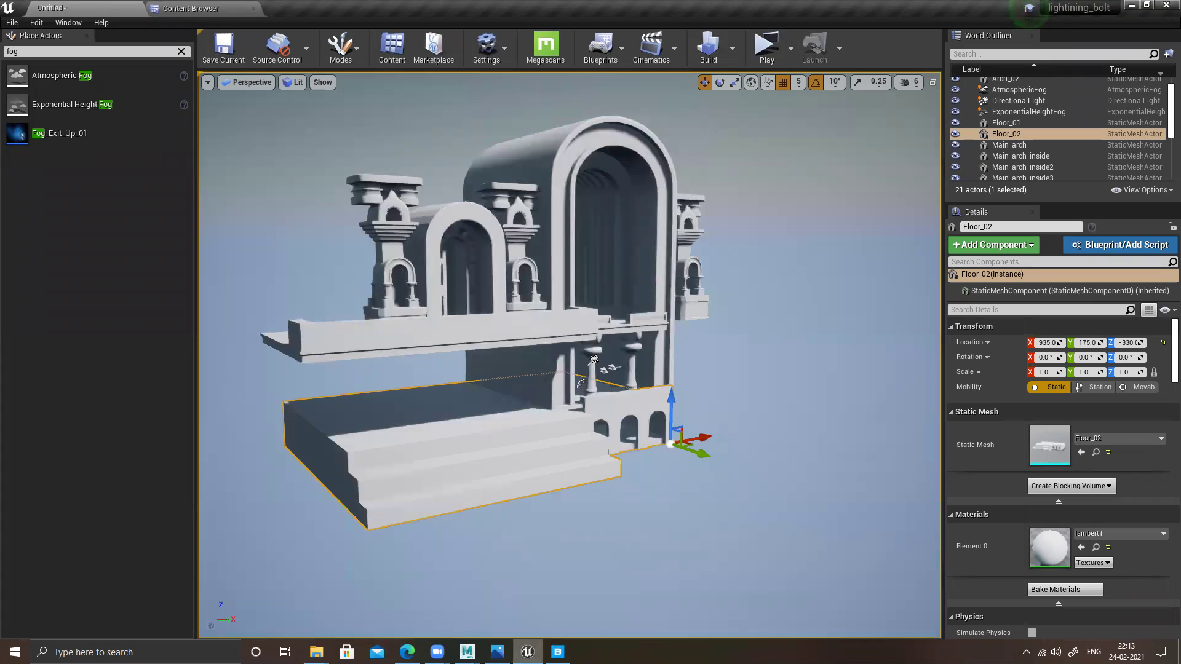
- Switch to Quixel Bridge, export the Nordic Beach Boulder at 2K resolution to Unreal Engine, and return to the Unreal editor
mouse_move(527, 652)
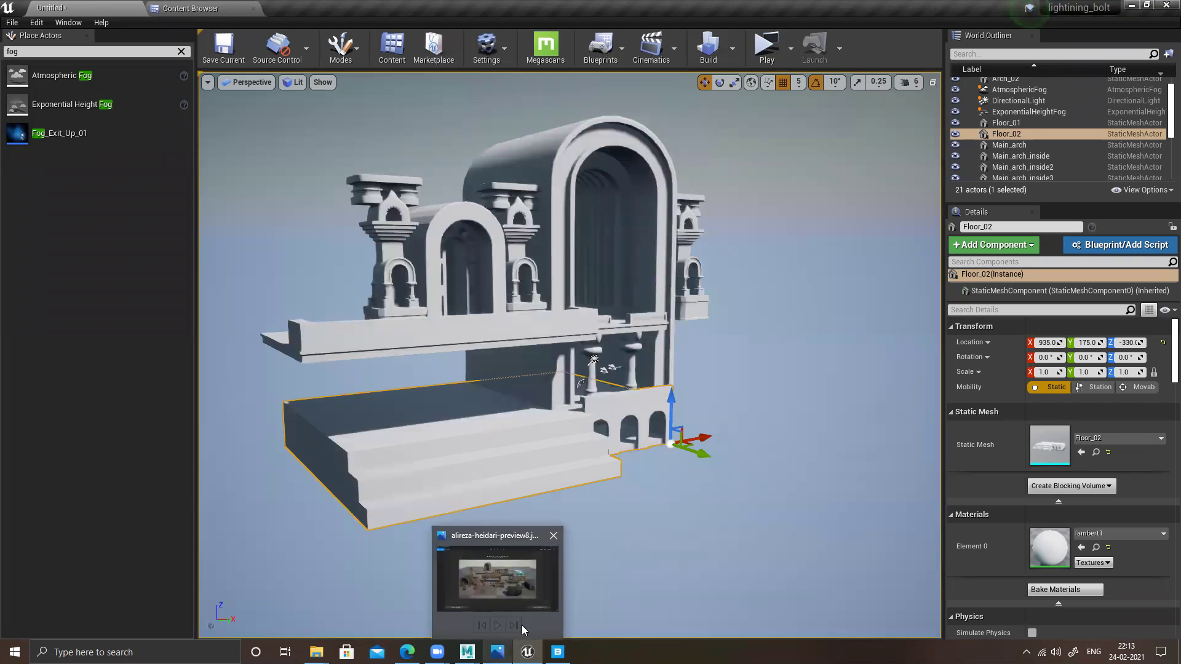
left_click(558, 652)
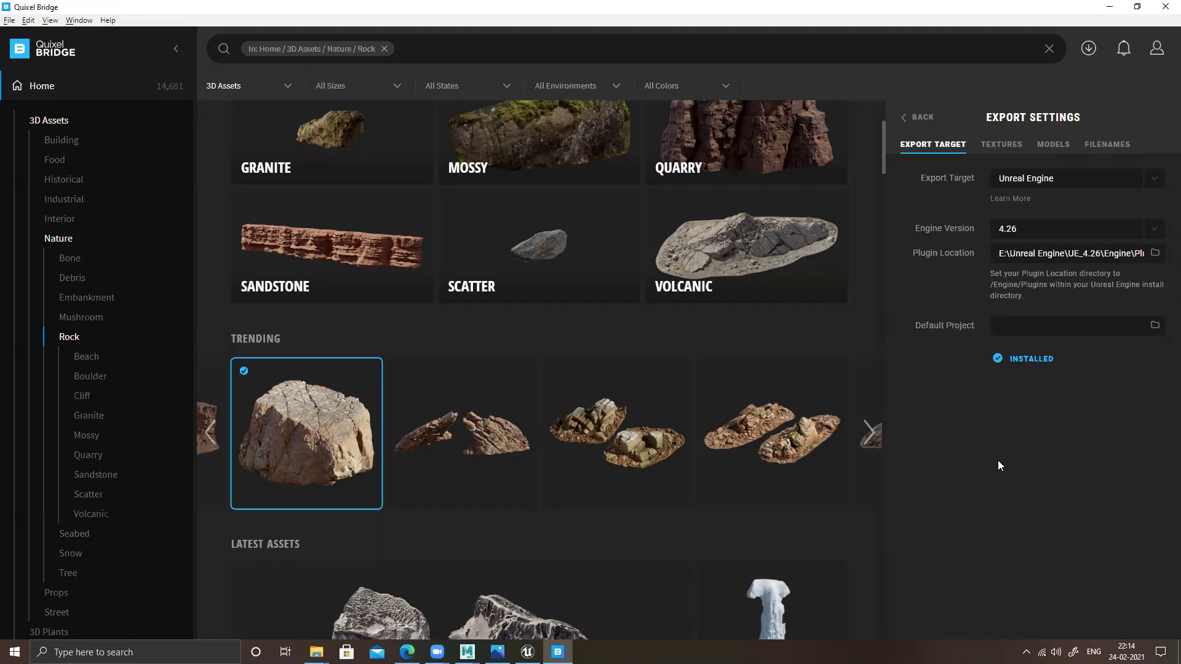
left_click(917, 118)
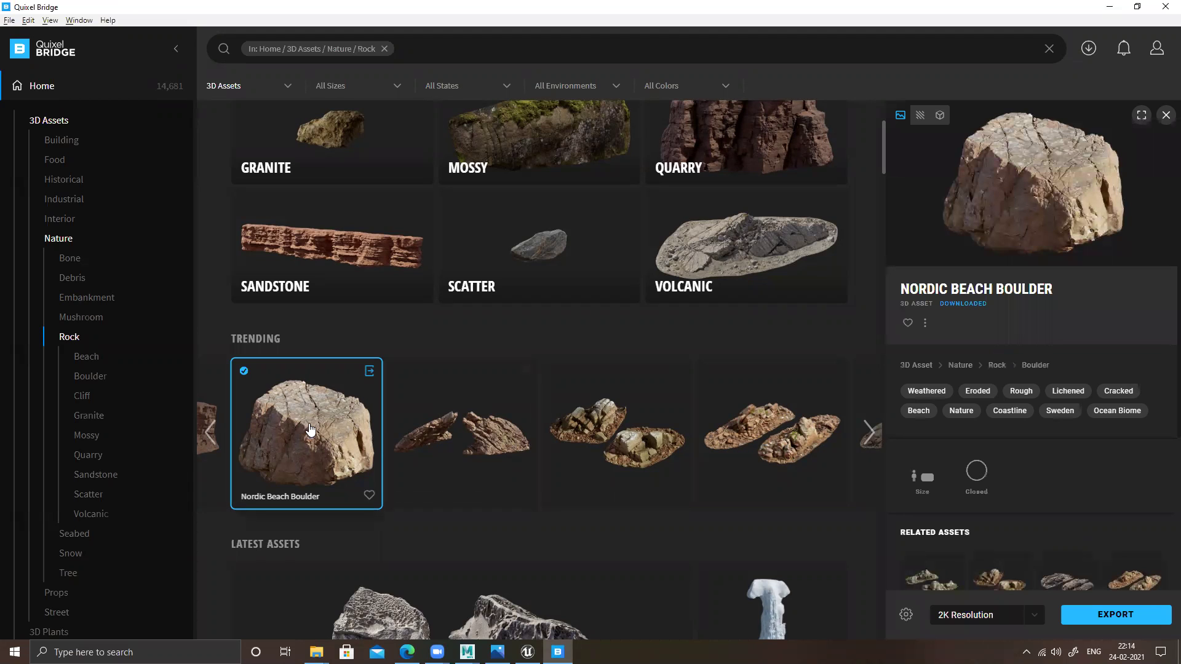
left_click(1151, 621)
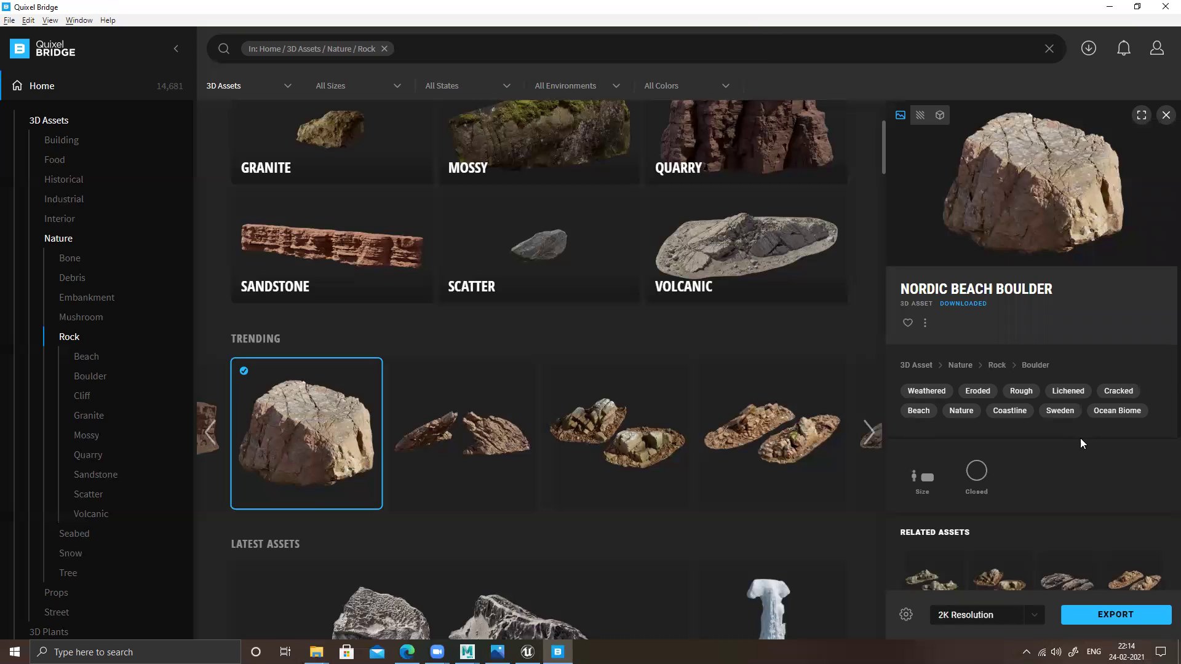
left_click(1121, 620)
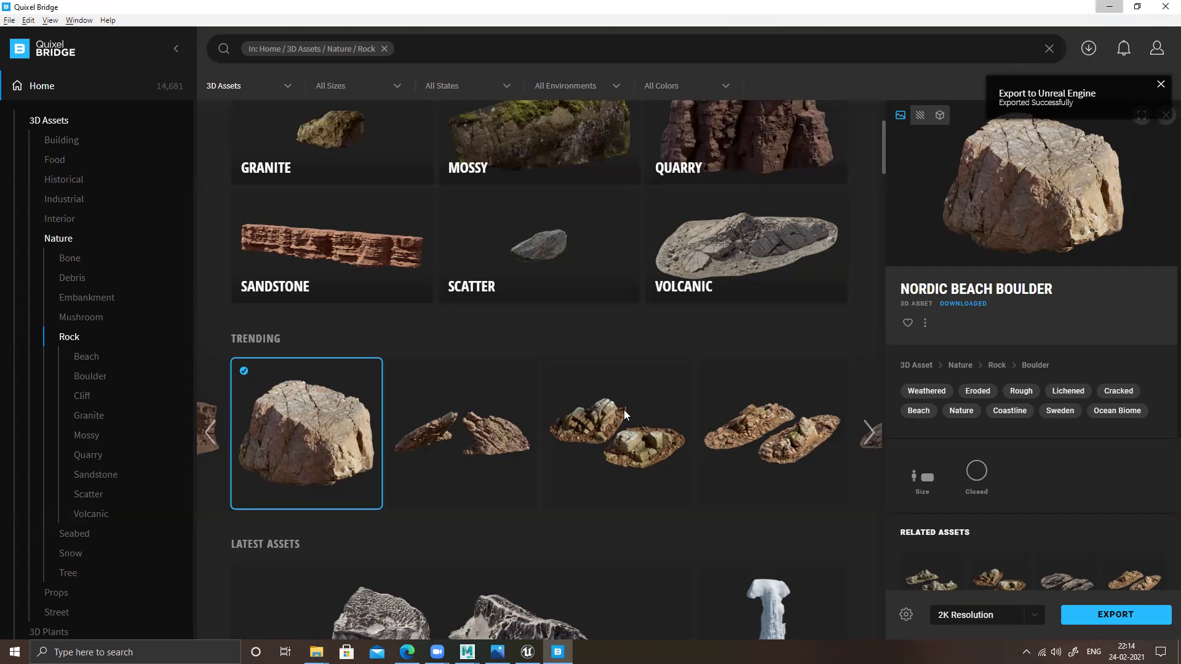
key("alt+Tab")
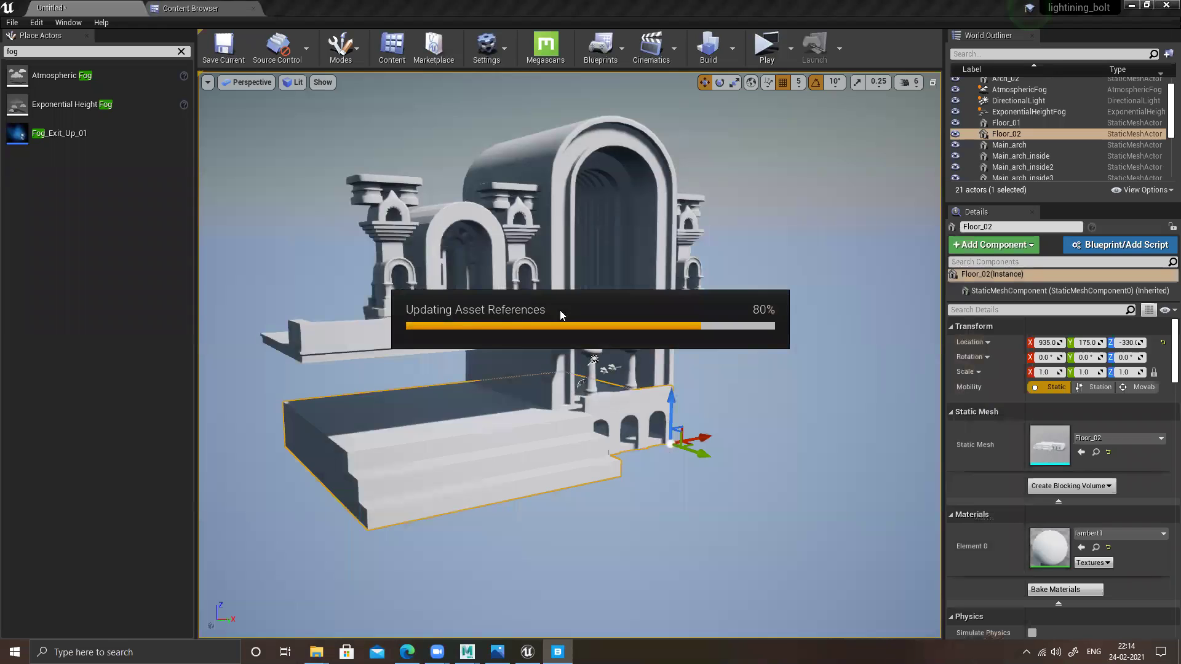
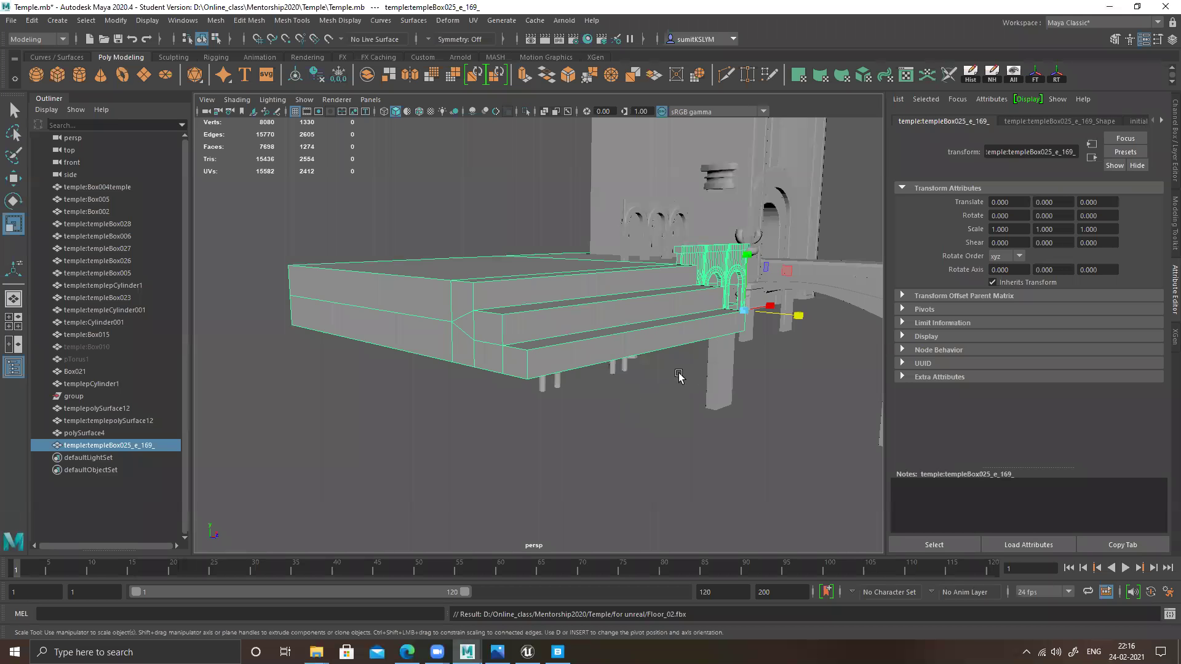
left_click_drag(679, 376, 548, 393, "alt")
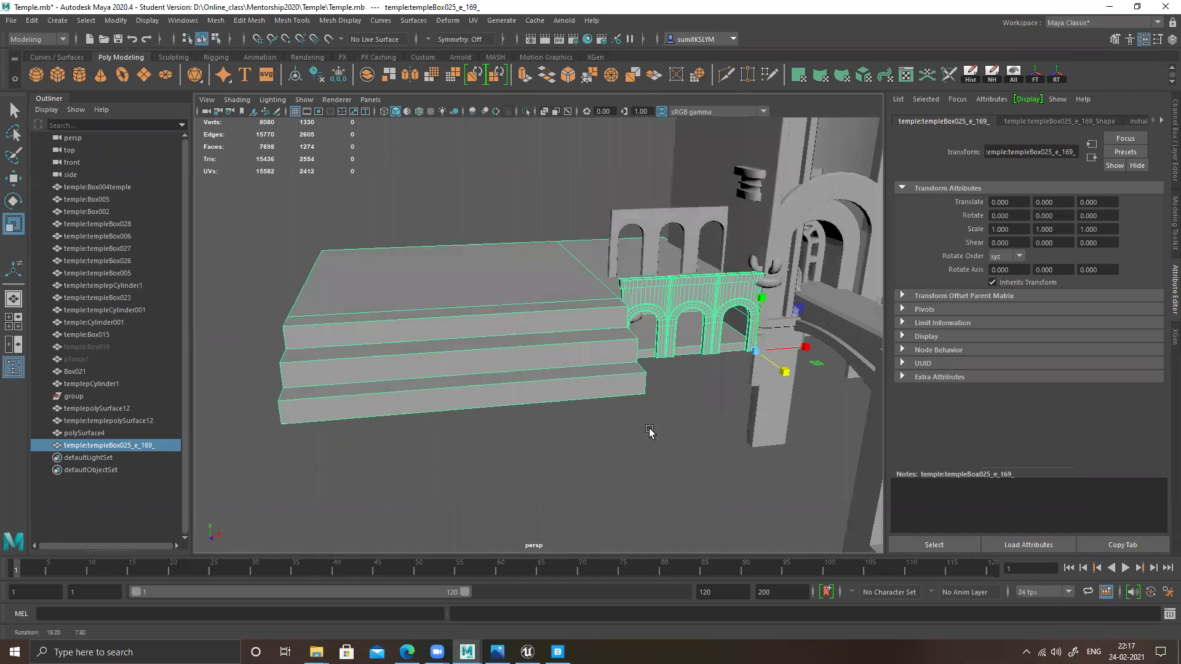
left_click_drag(646, 430, 704, 430, "alt")
left_click_drag(438, 410, 365, 408, "alt")
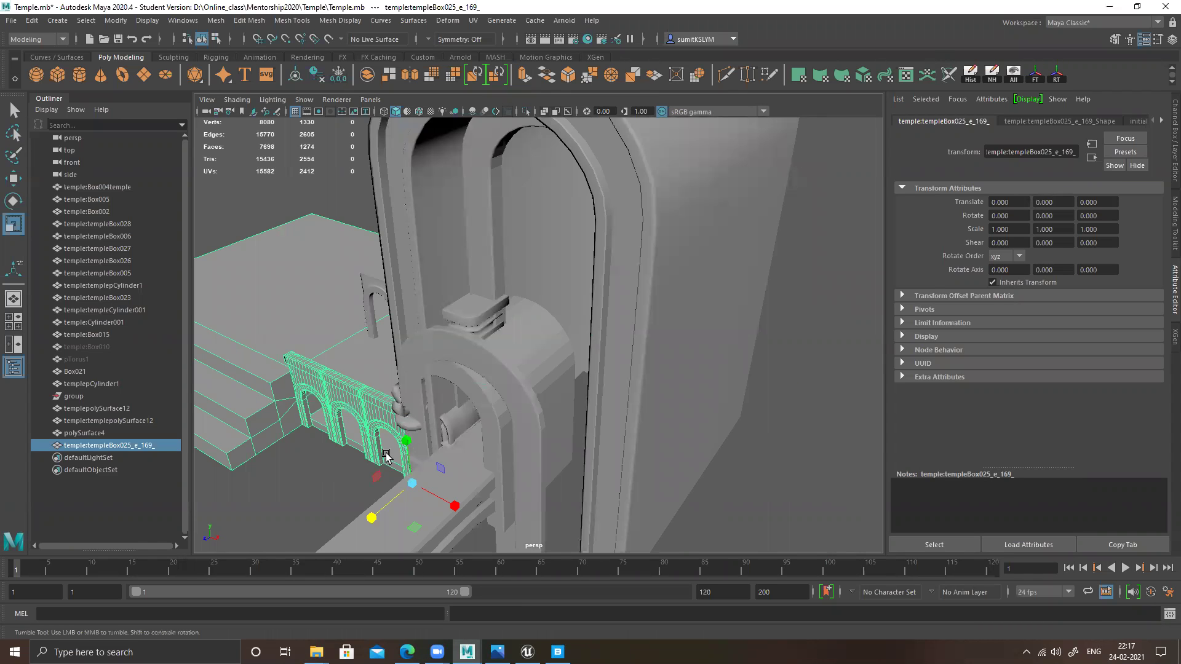
left_click_drag(387, 457, 387, 459, "alt")
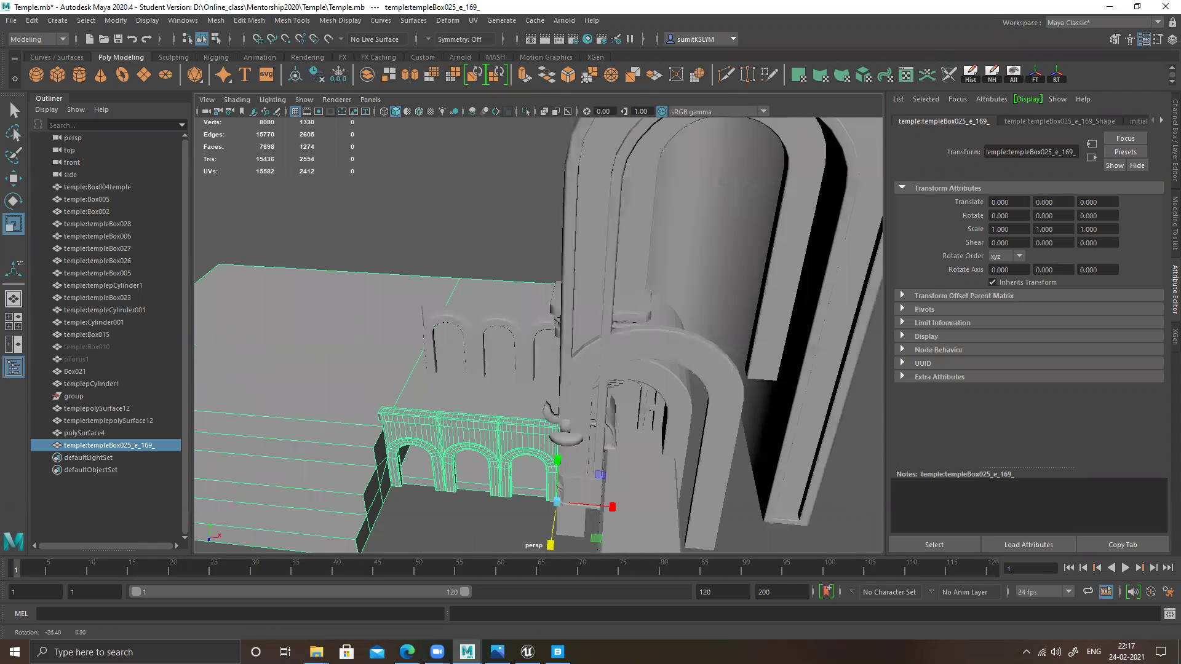
left_click_drag(306, 471, 362, 452, "alt")
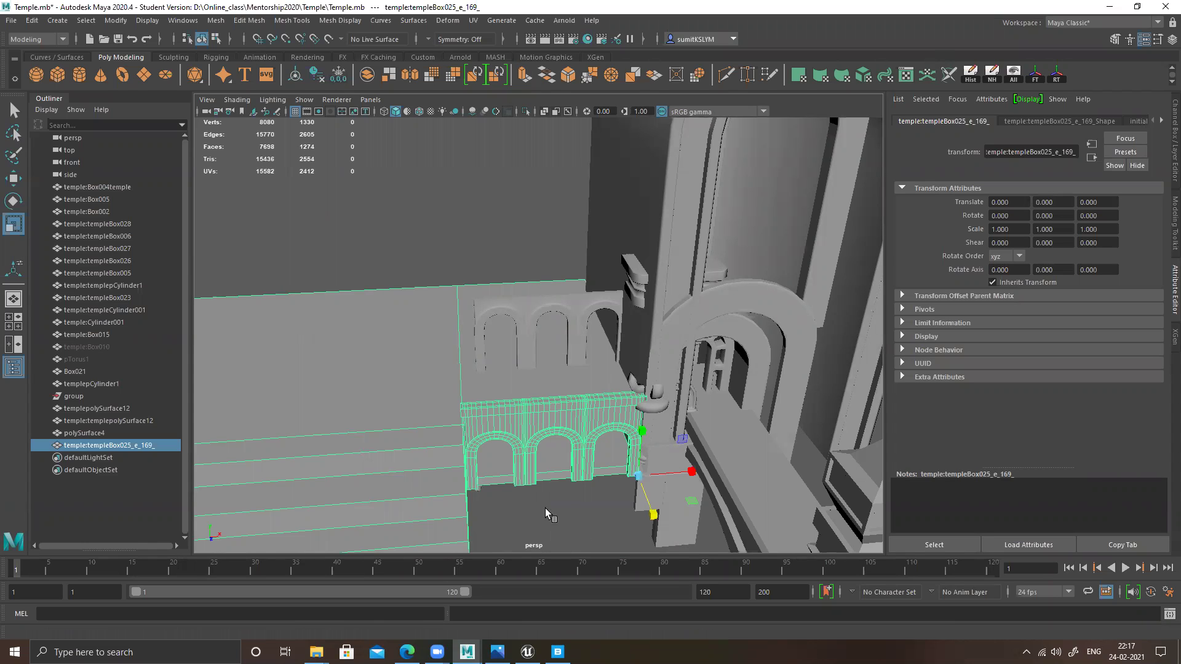
left_click_drag(546, 499, 549, 501, "alt")
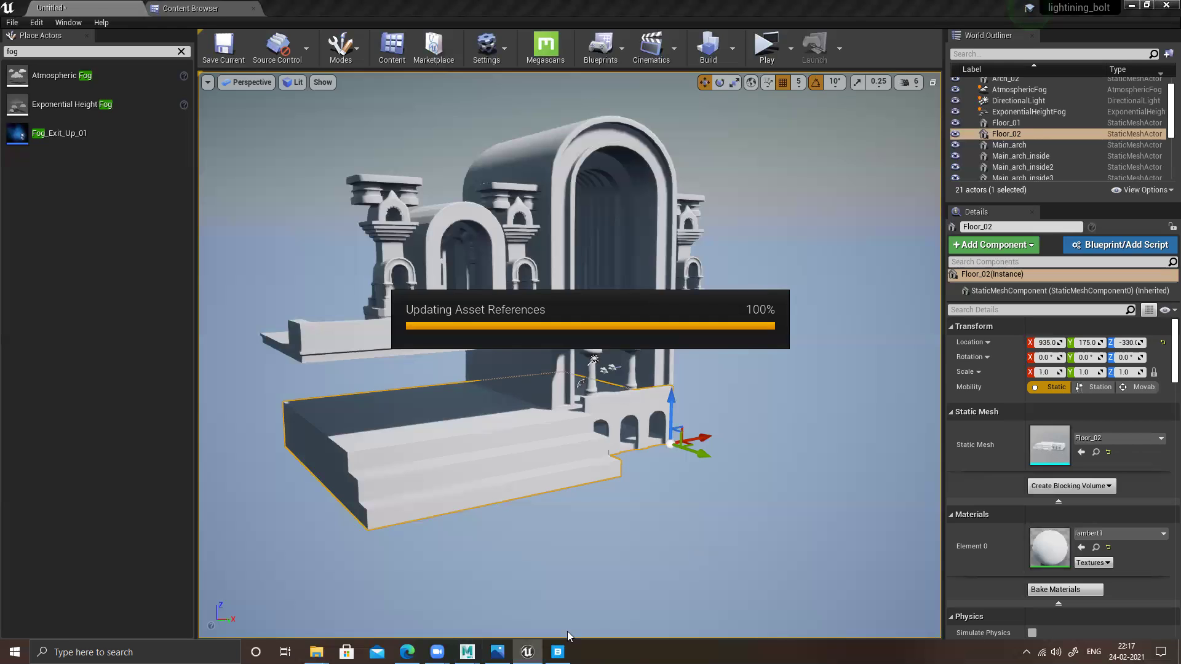
- Switch to Quixel Bridge and browse the 3D rock assets for large canyon sandstone cliffs and mesas, then return to Unreal Engine
mouse_move(527, 651)
key("alt+Tab")
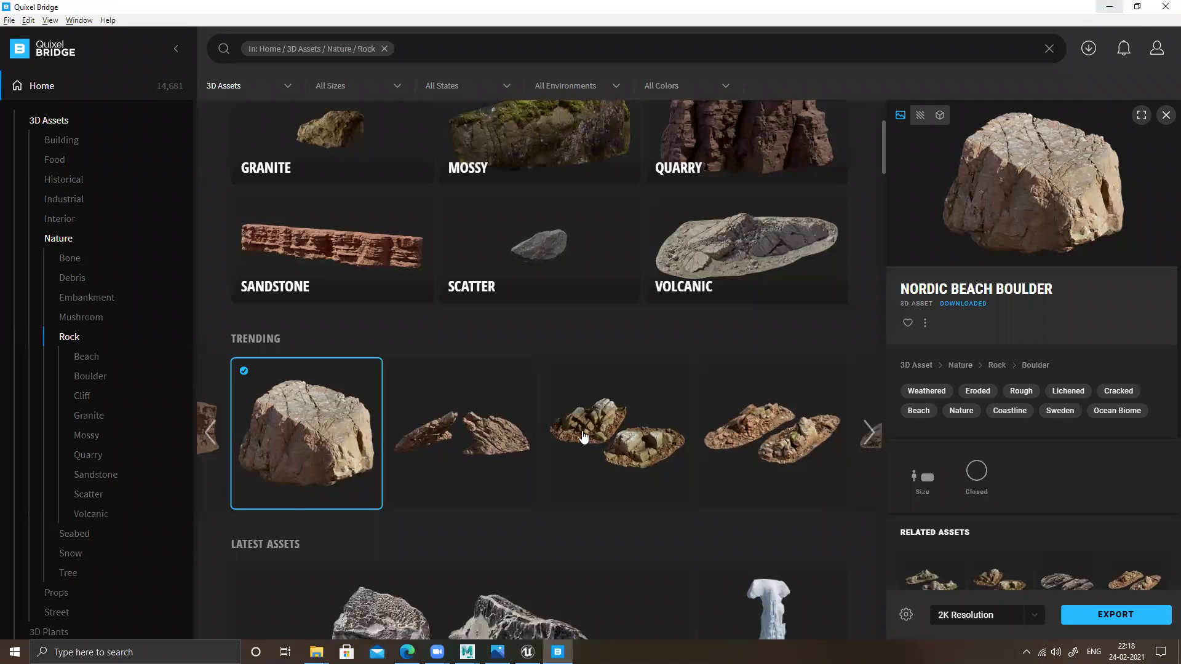
mouse_move(583, 435)
scroll(583, 435, "down", 4)
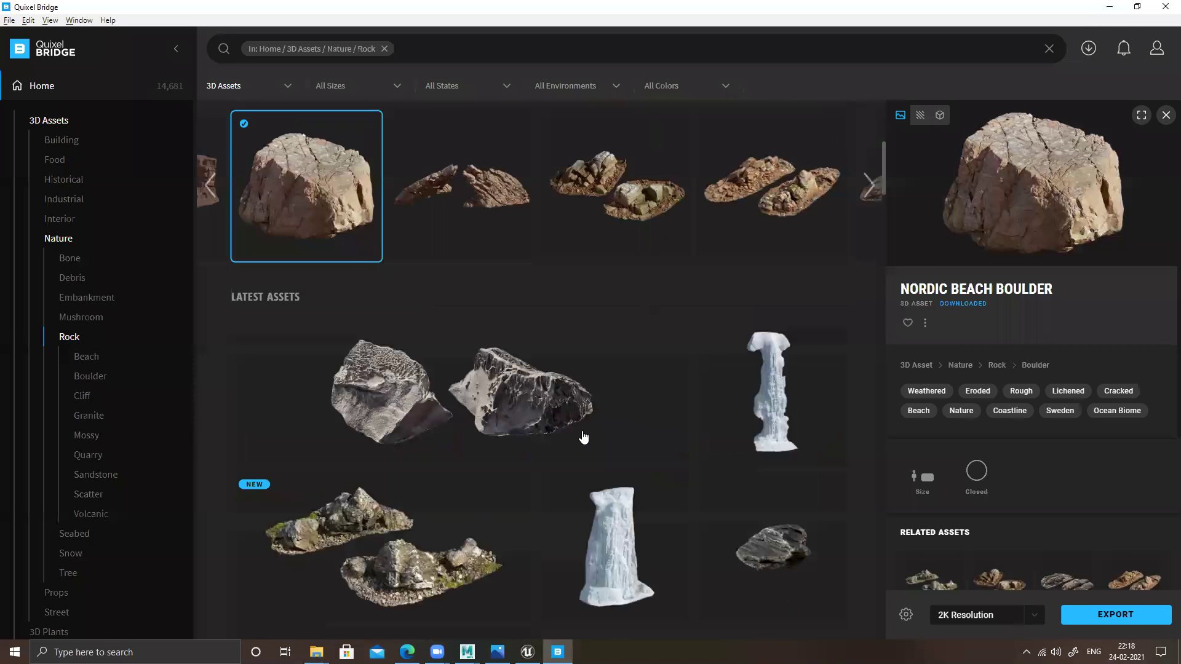
scroll(583, 437, "down", 5)
scroll(583, 436, "down", 6)
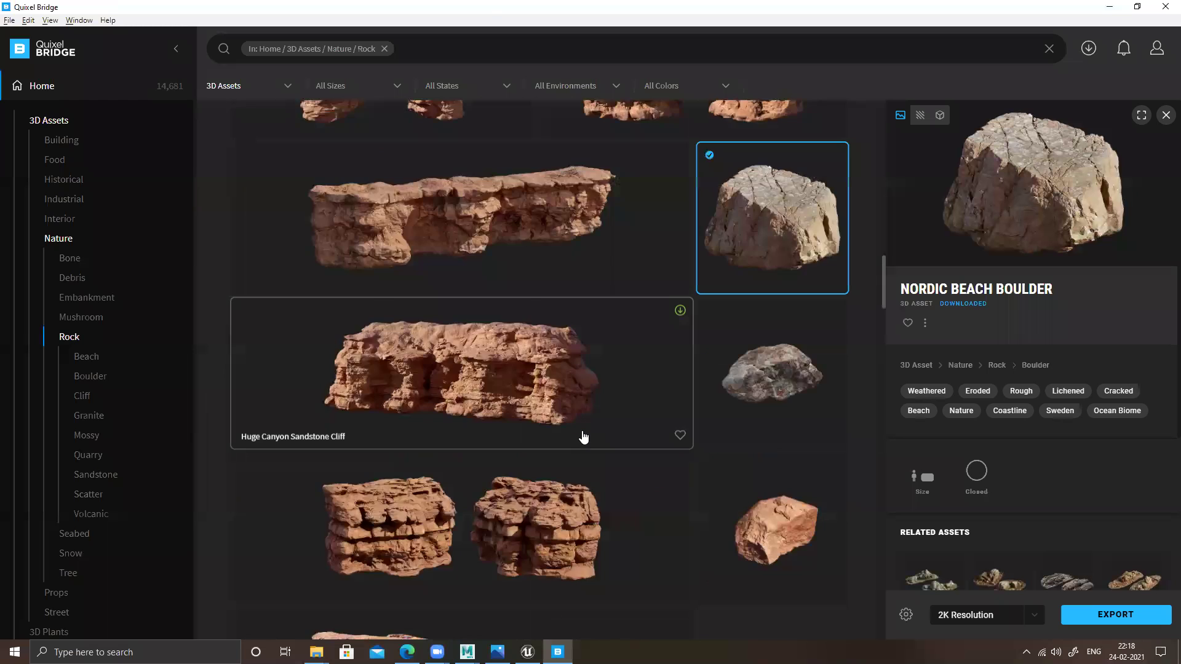
scroll(583, 436, "down", 5)
scroll(583, 436, "up", 2)
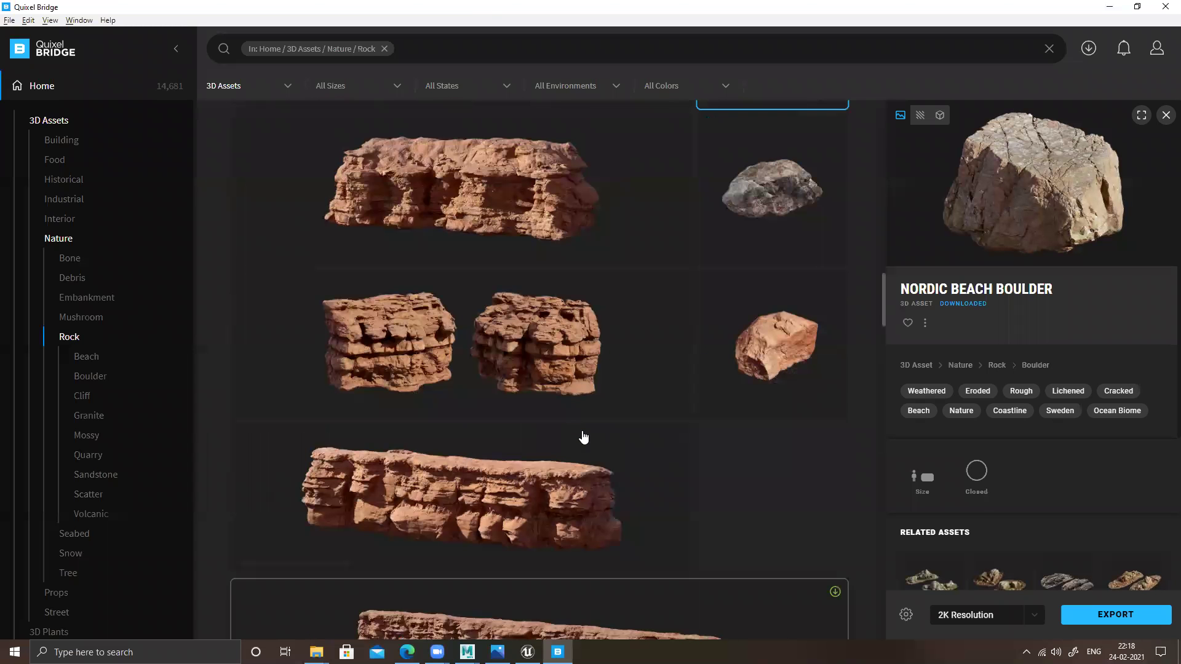
scroll(583, 437, "up", 2)
scroll(583, 436, "up", 1)
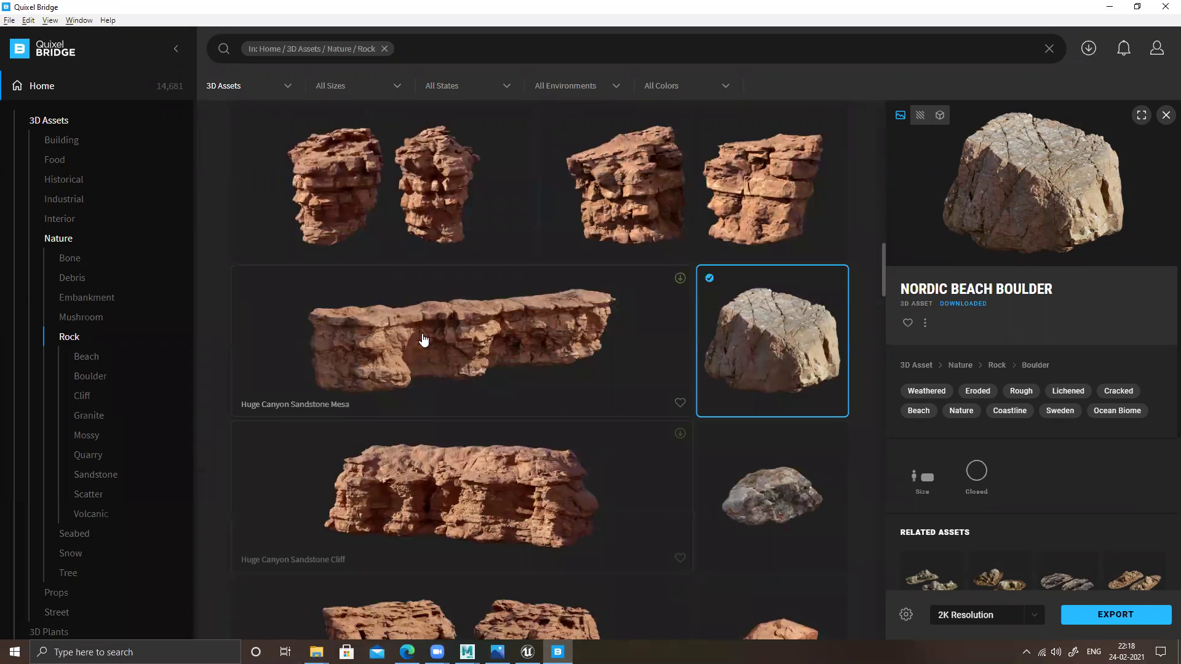
scroll(567, 491, "down", 3)
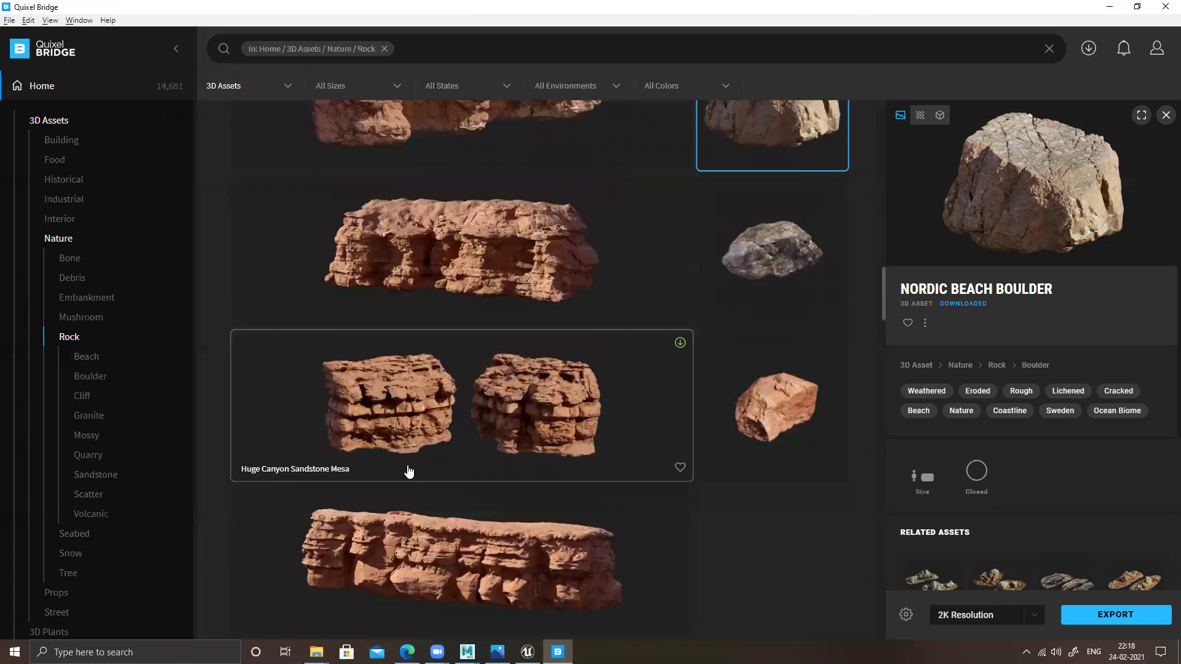
scroll(610, 505, "down", 2)
scroll(609, 504, "down", 3)
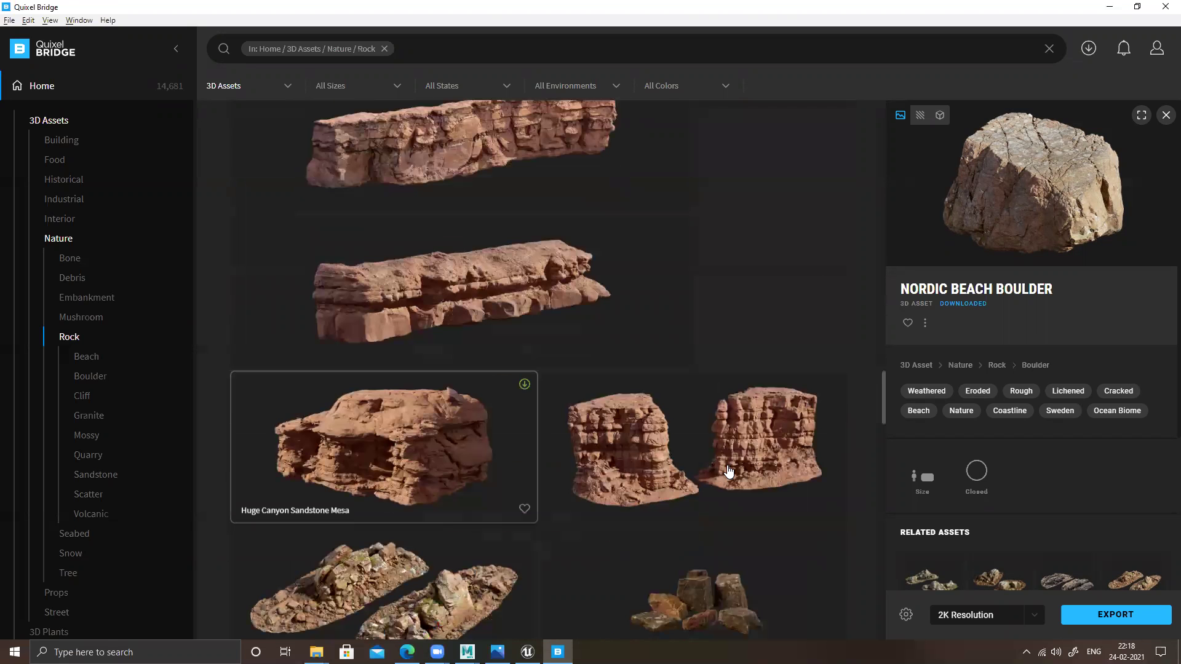
scroll(729, 462, "down", 2)
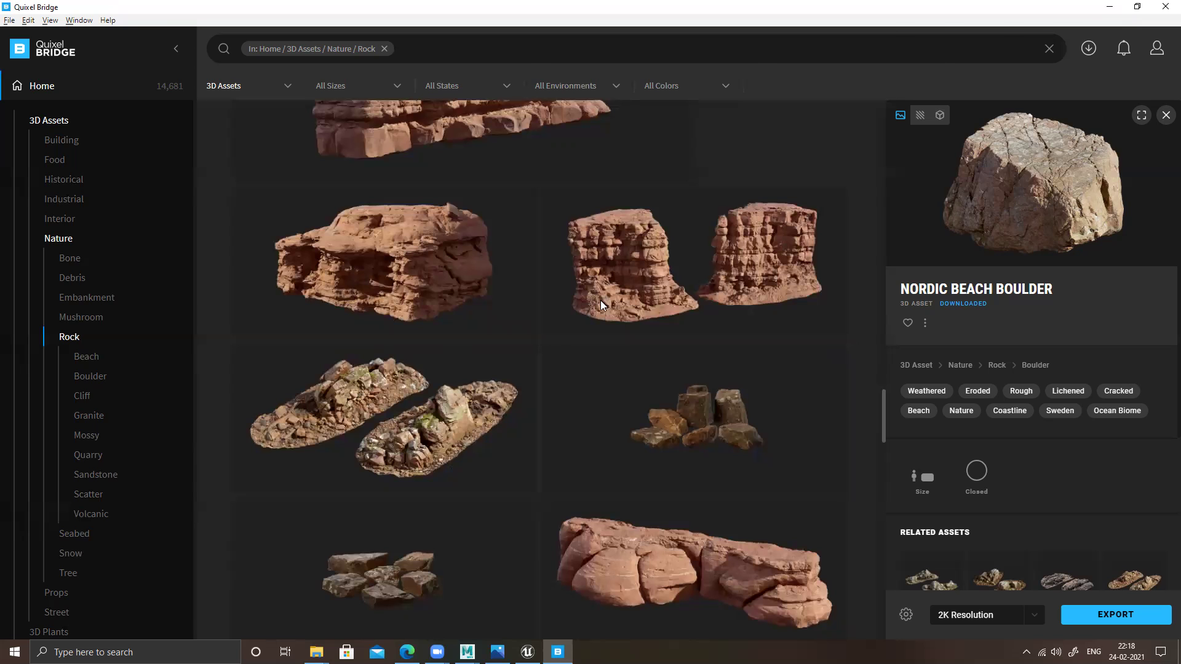
key("alt+Tab")
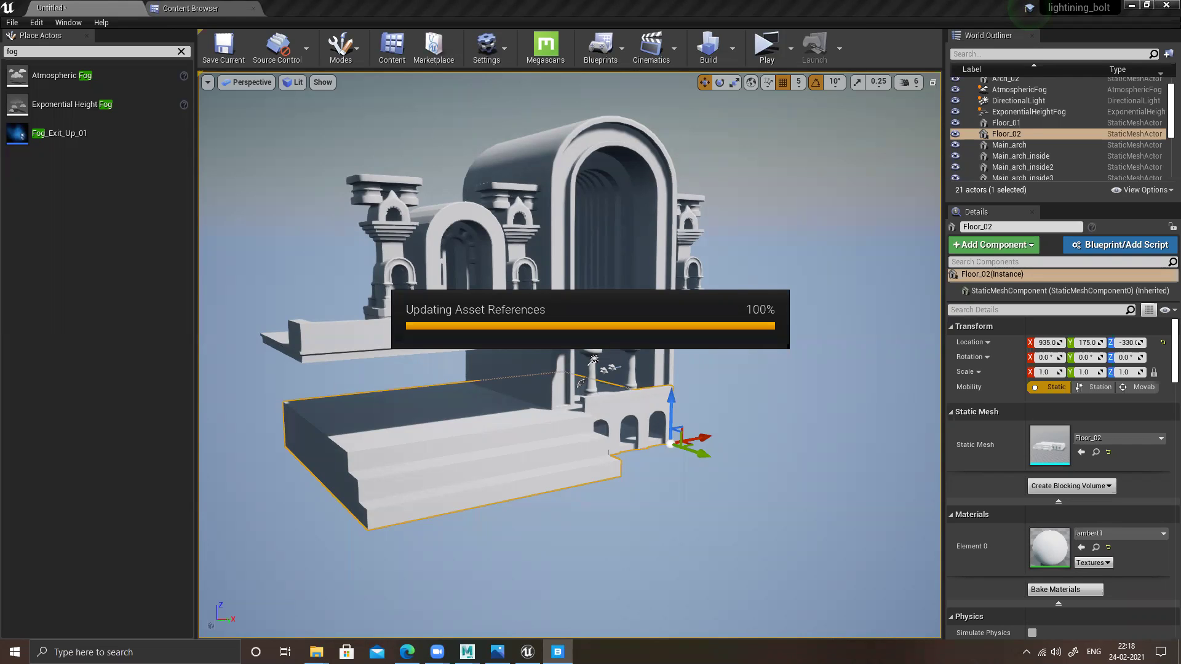
- Open Task Manager and close the Saga Blockout.mb scene in Maya without saving its changes
right_click(651, 651)
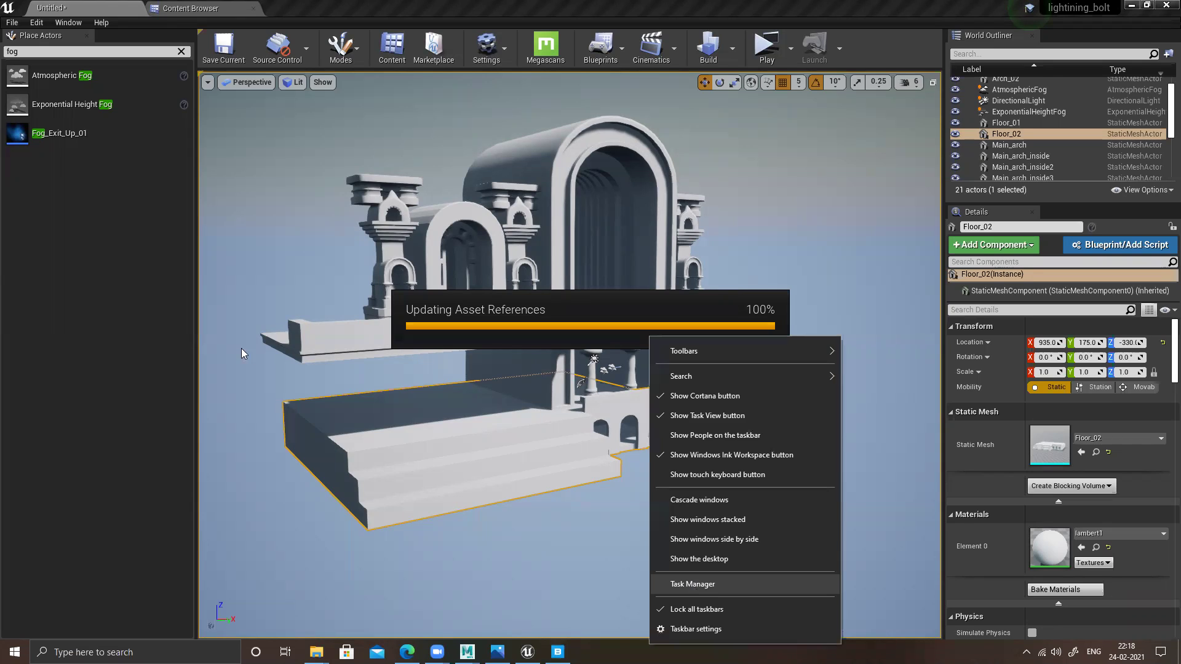
left_click(291, 349)
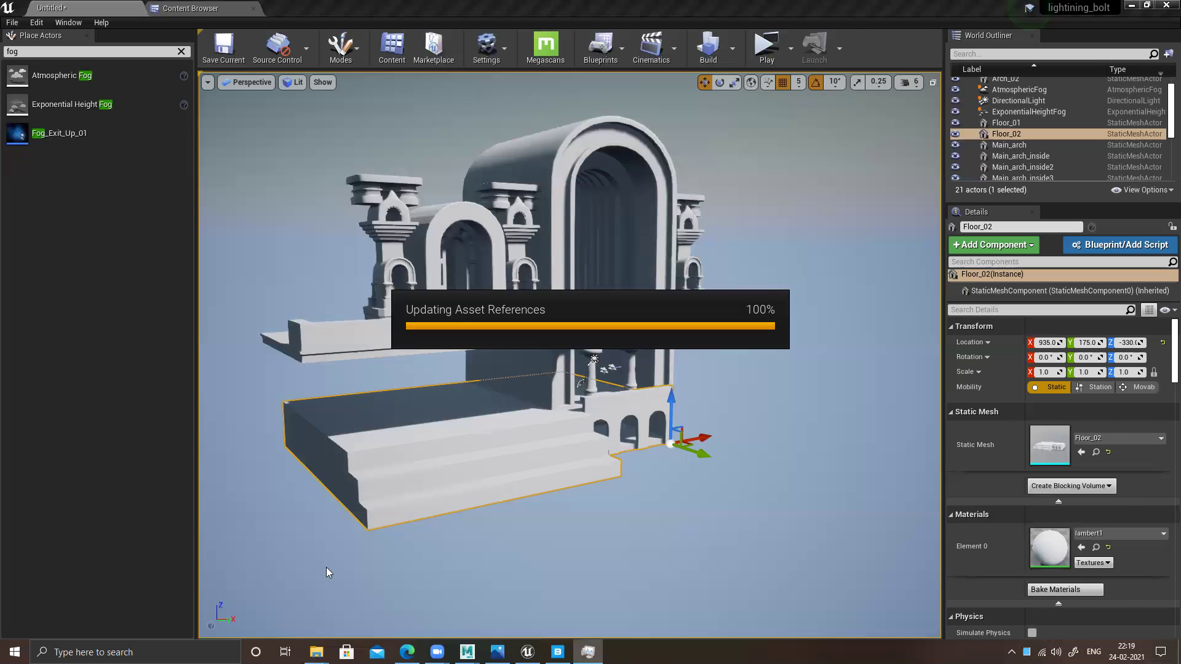
mouse_move(468, 652)
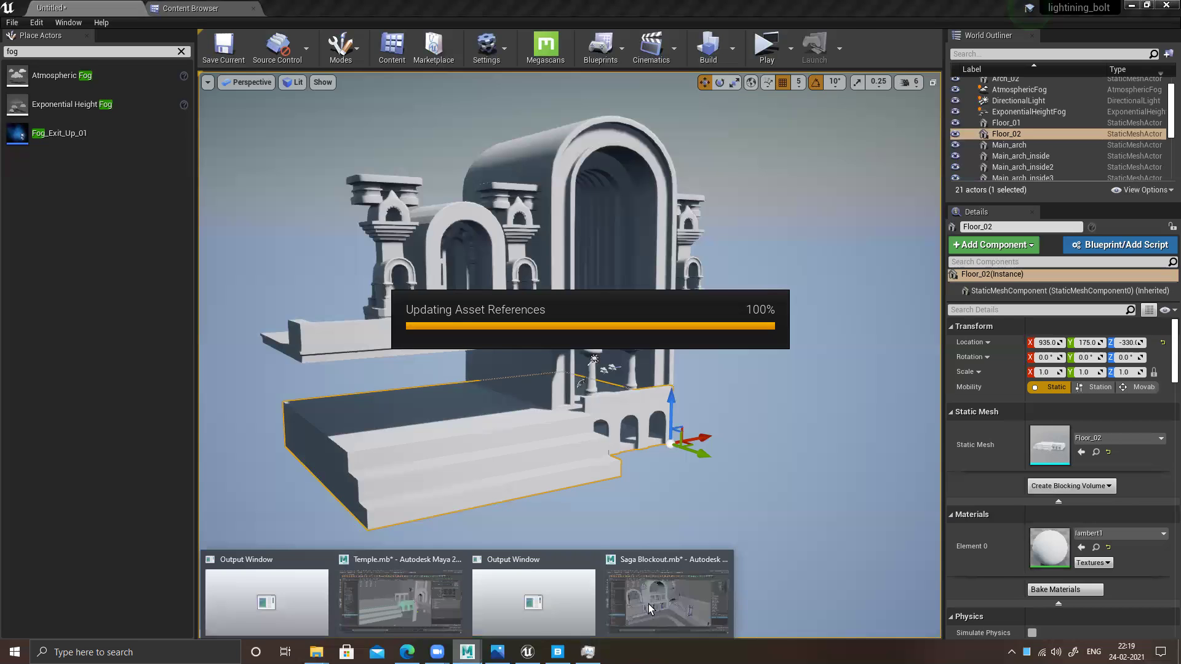
left_click(648, 604)
left_click(1162, 6)
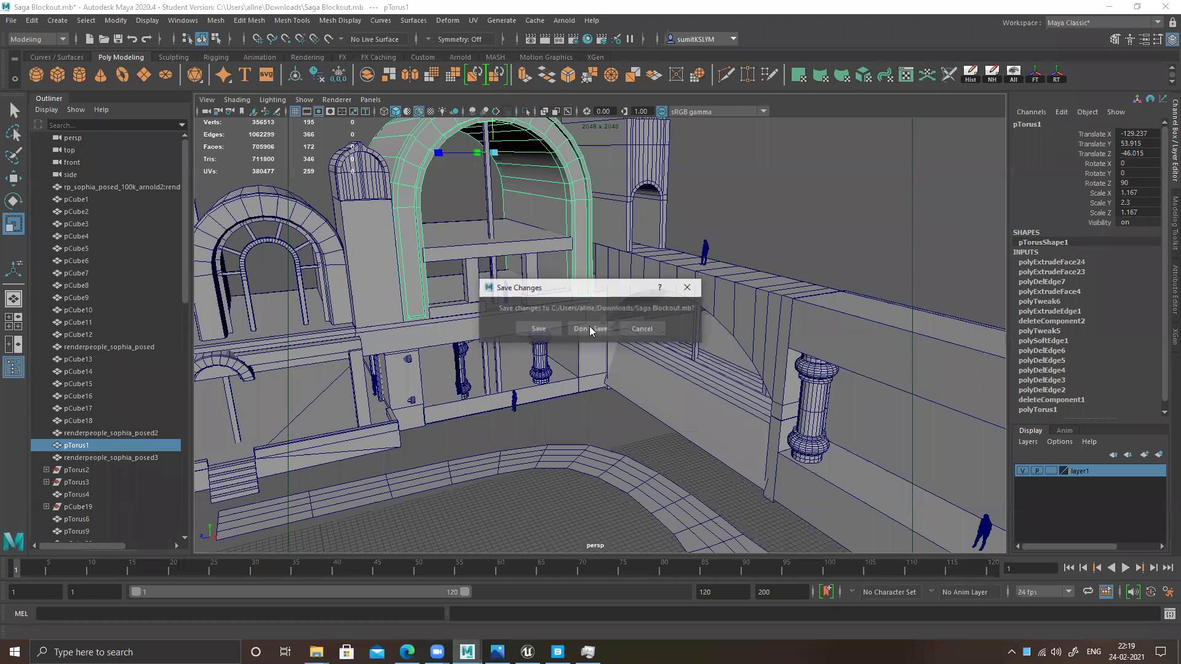
left_click(591, 330)
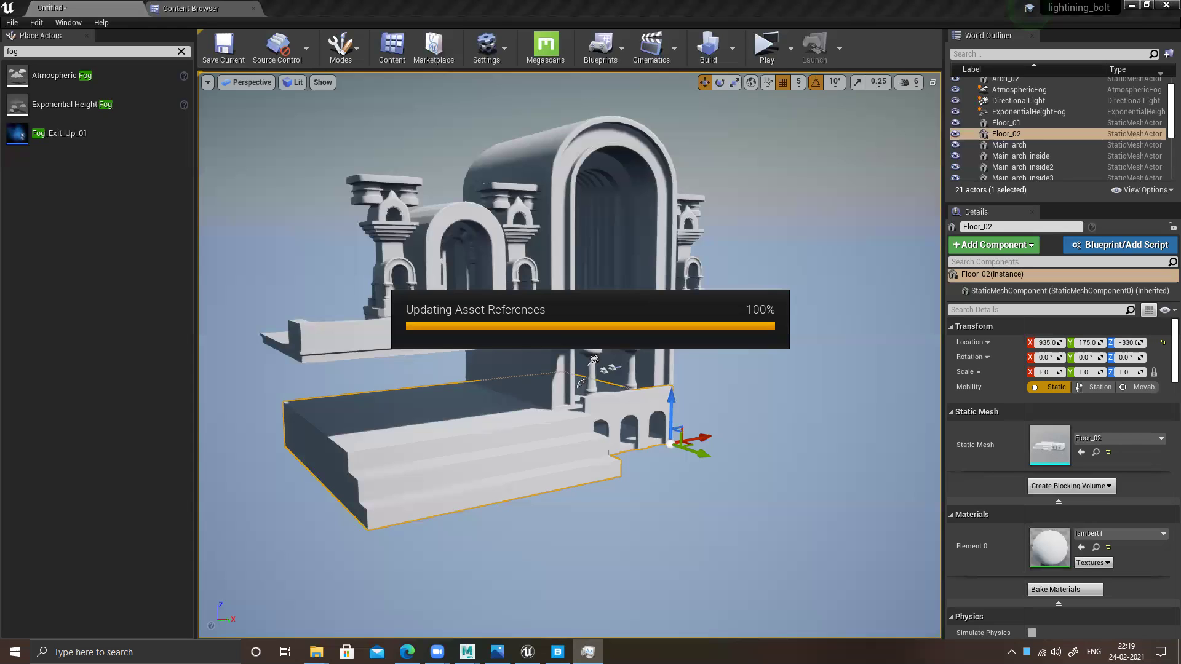
- Close Quixel Bridge and end the unresponsive Unreal Engine editor through Task Manager
left_click(556, 652)
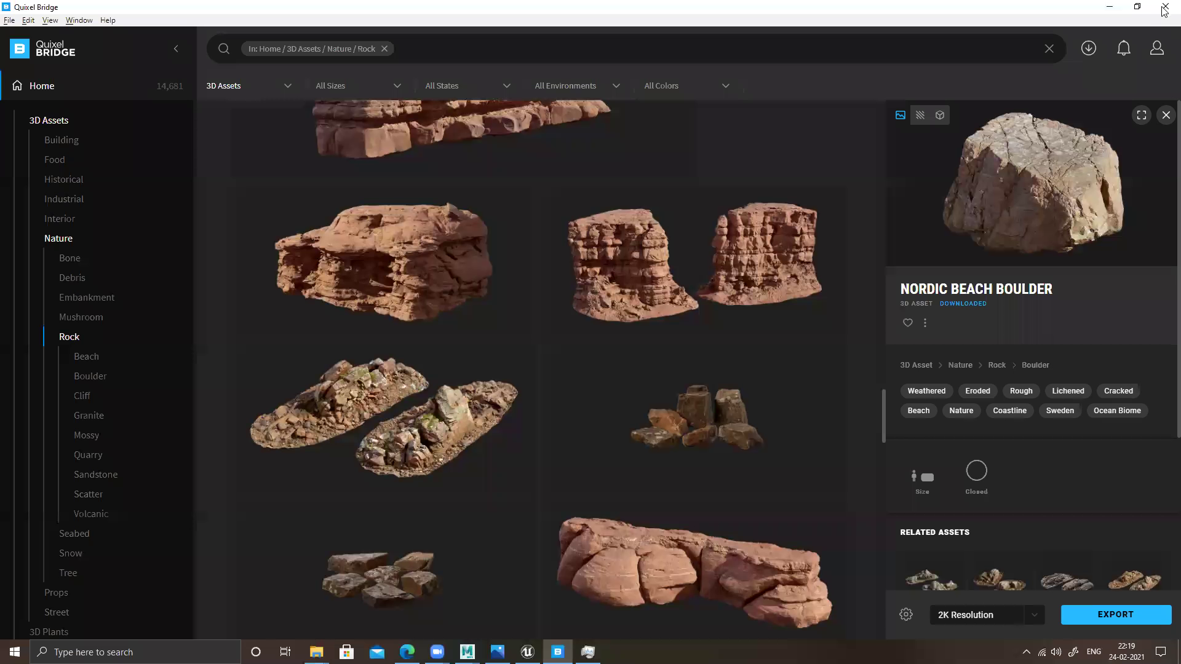
left_click(1163, 7)
left_click(497, 651)
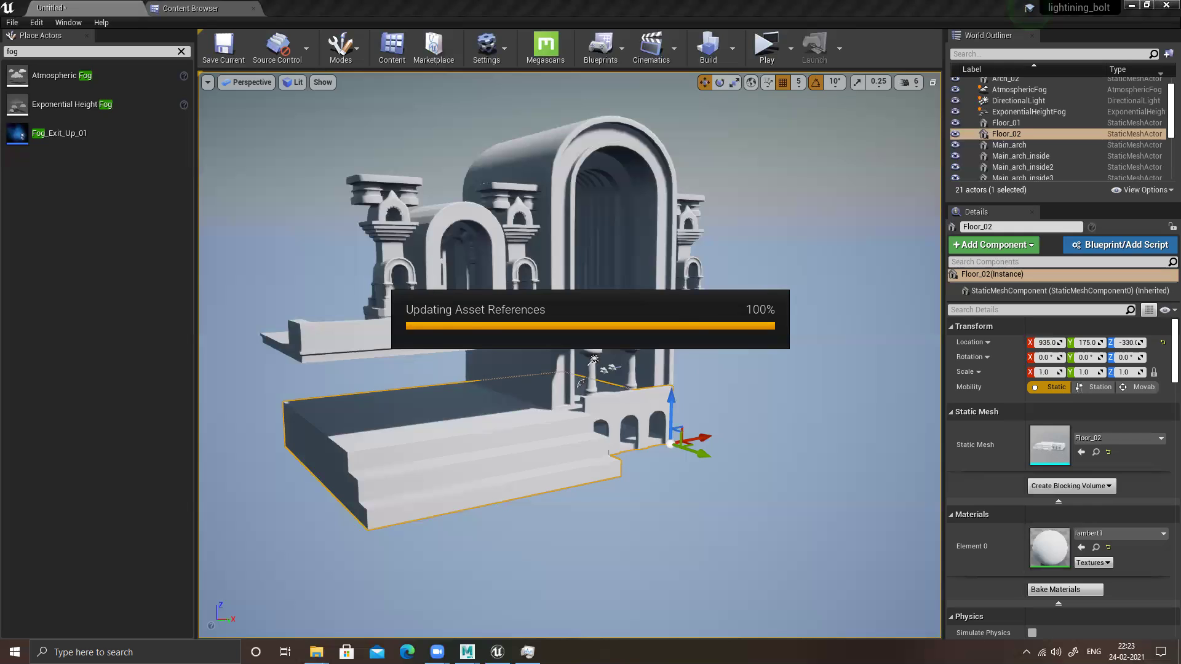
right_click(603, 652)
left_click(655, 592)
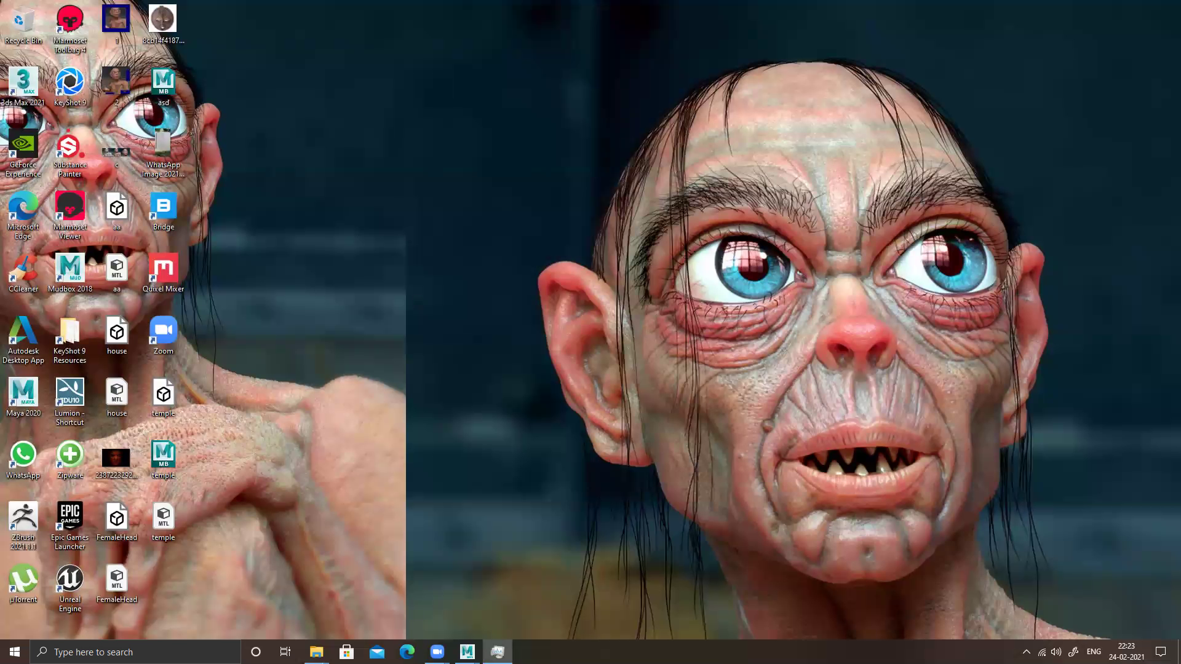
- Start the Epic Games Launcher, maximize it and open the lightining_bolt project from the Unreal Engine library
double_click(80, 518)
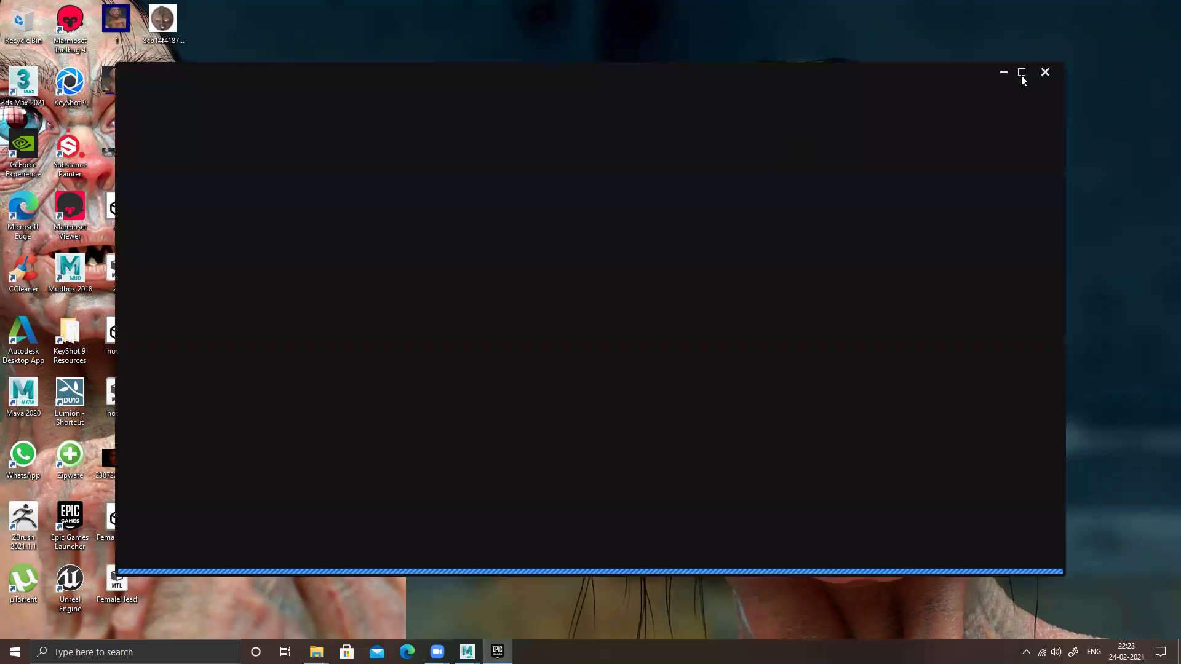
left_click(1022, 72)
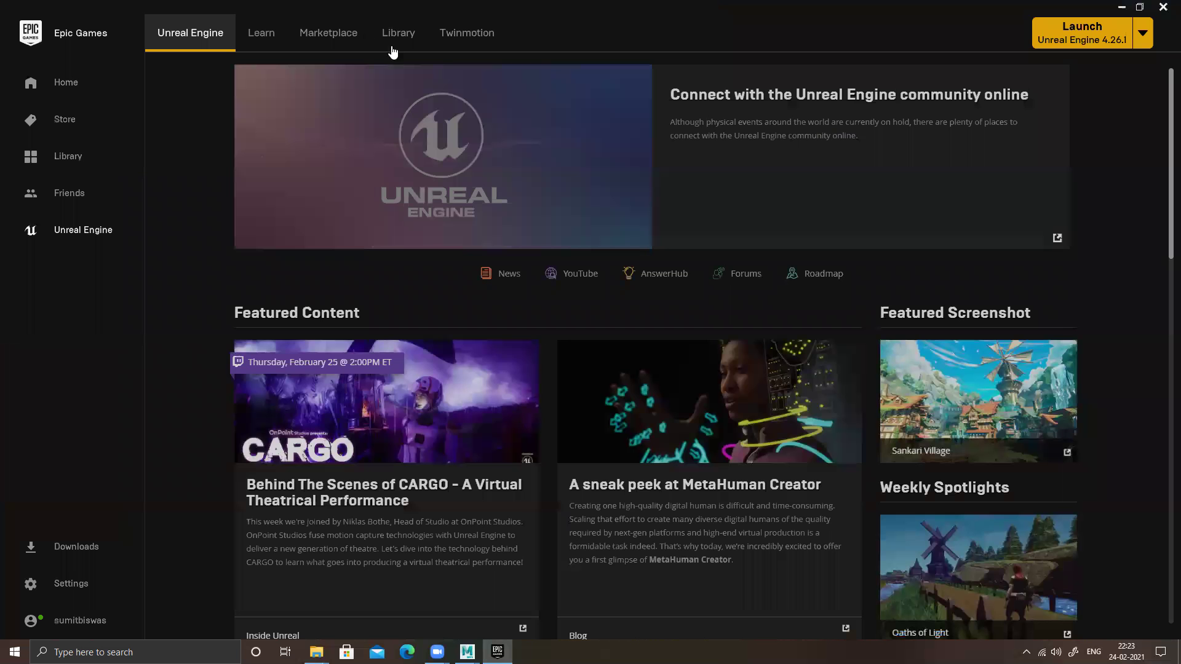
left_click(389, 47)
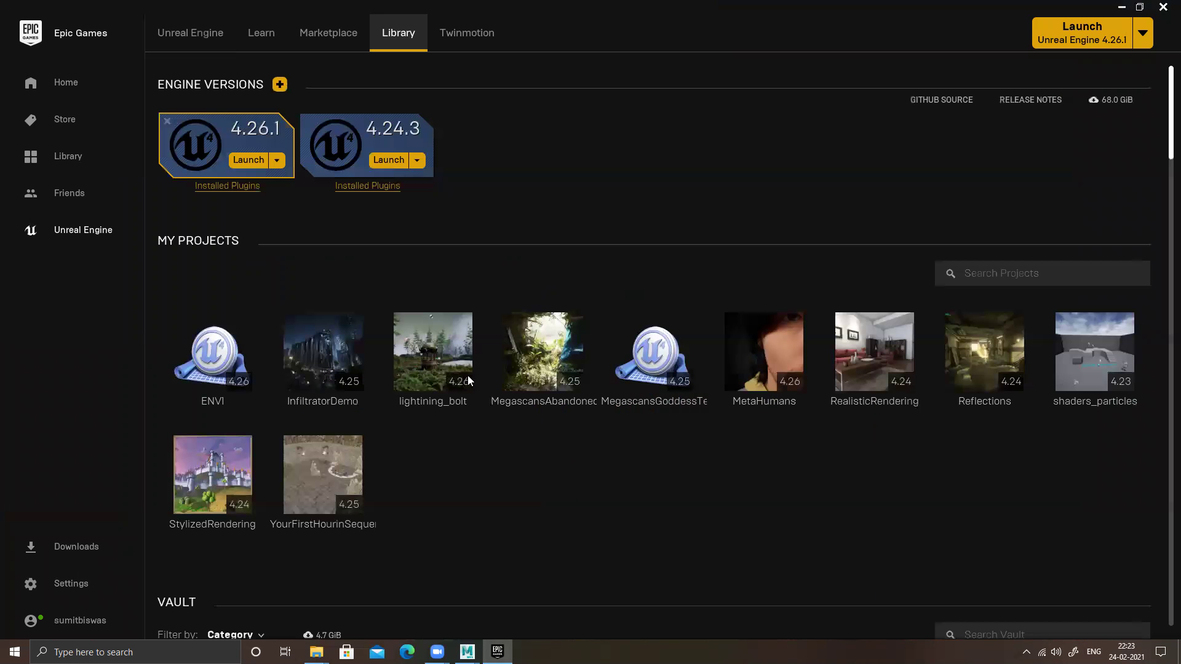
double_click(435, 338)
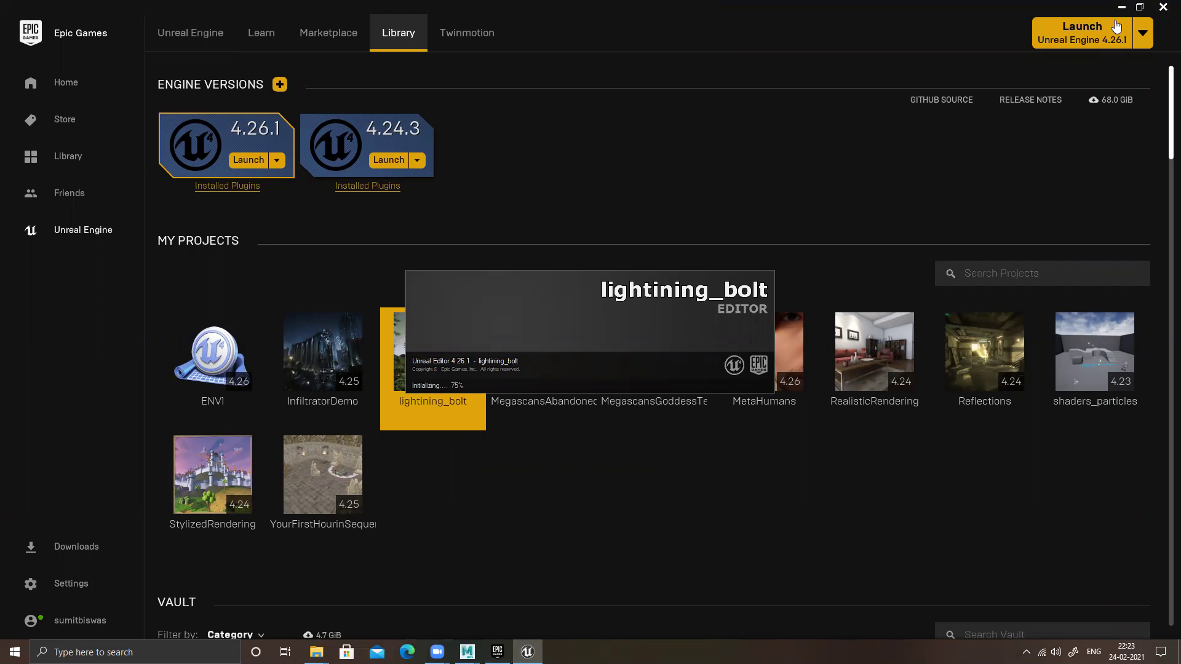
- Minimize the Epic Games Launcher and skip restoring the auto-saved Untitled_1 package in the lightining_bolt project
left_click(1121, 7)
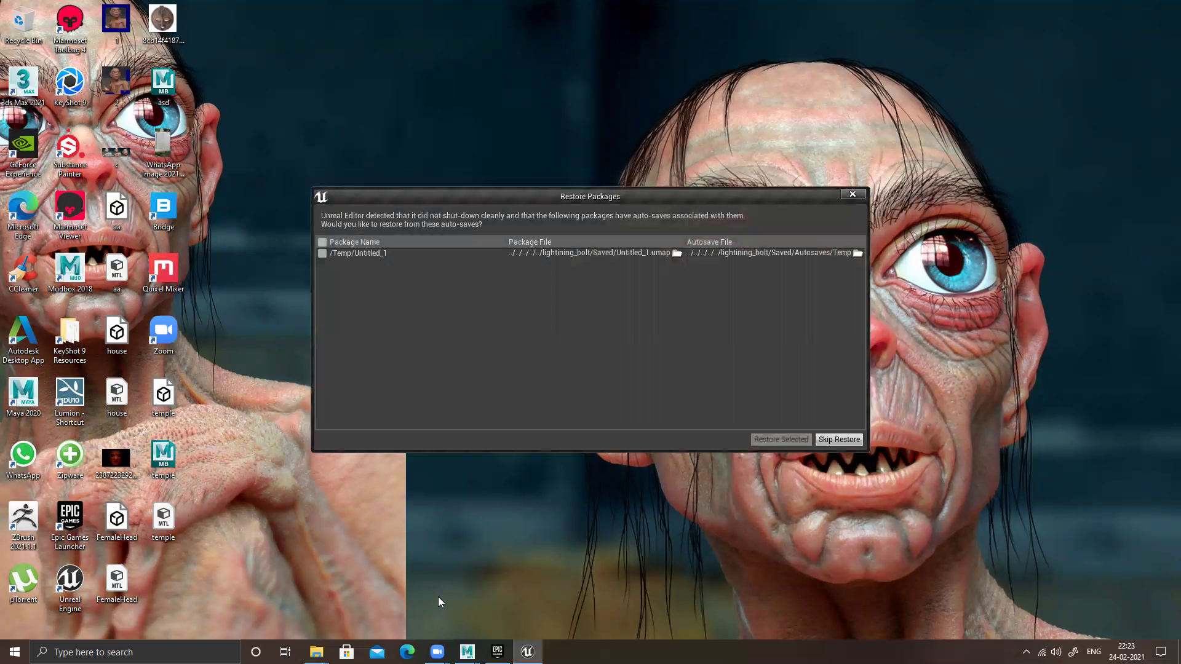
left_click(839, 439)
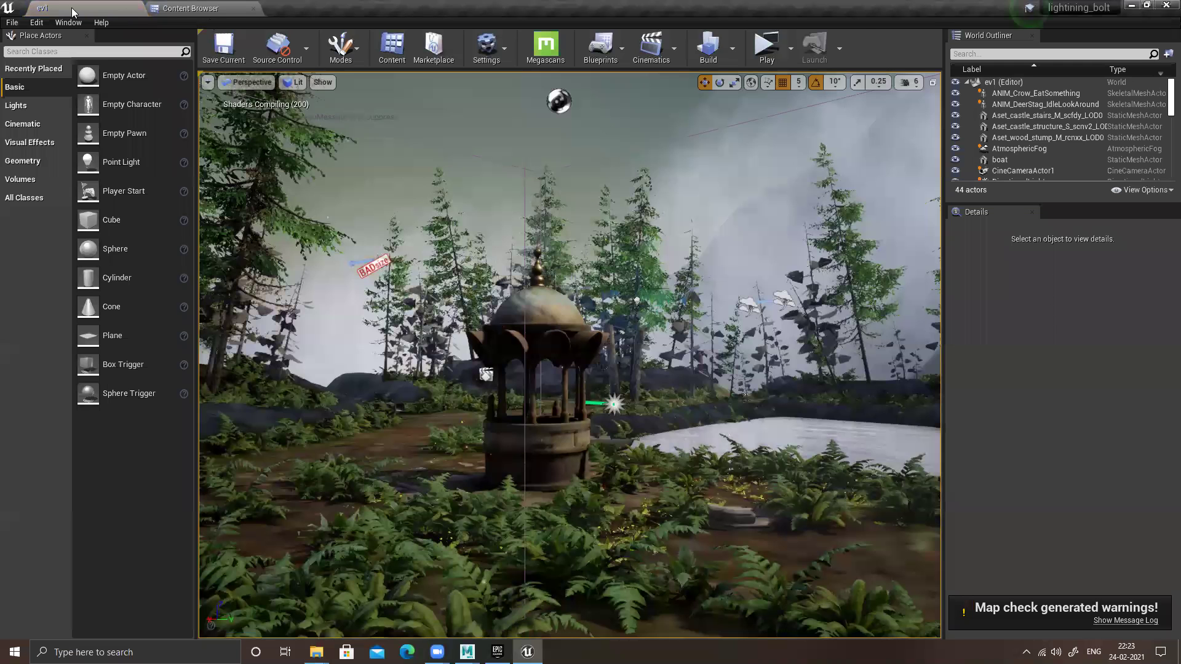
- Show the Content Browser and try to open the Temple folder from the project's folder tree
left_click(190, 9)
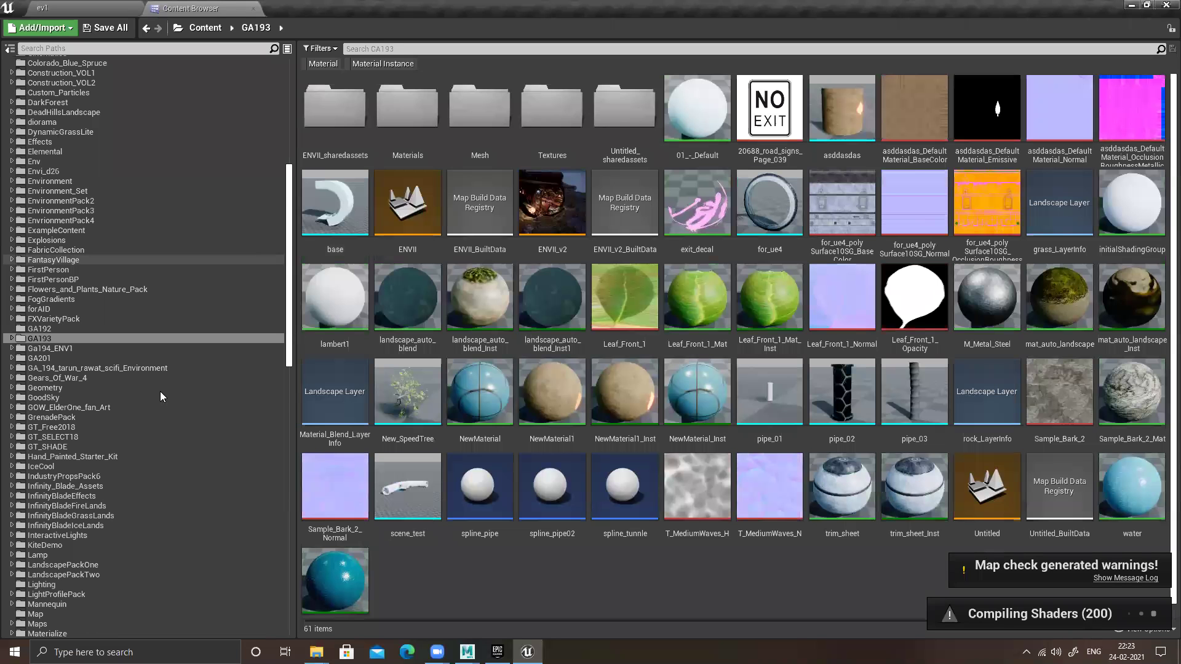
scroll(173, 443, "down", 4)
scroll(180, 490, "down", 12)
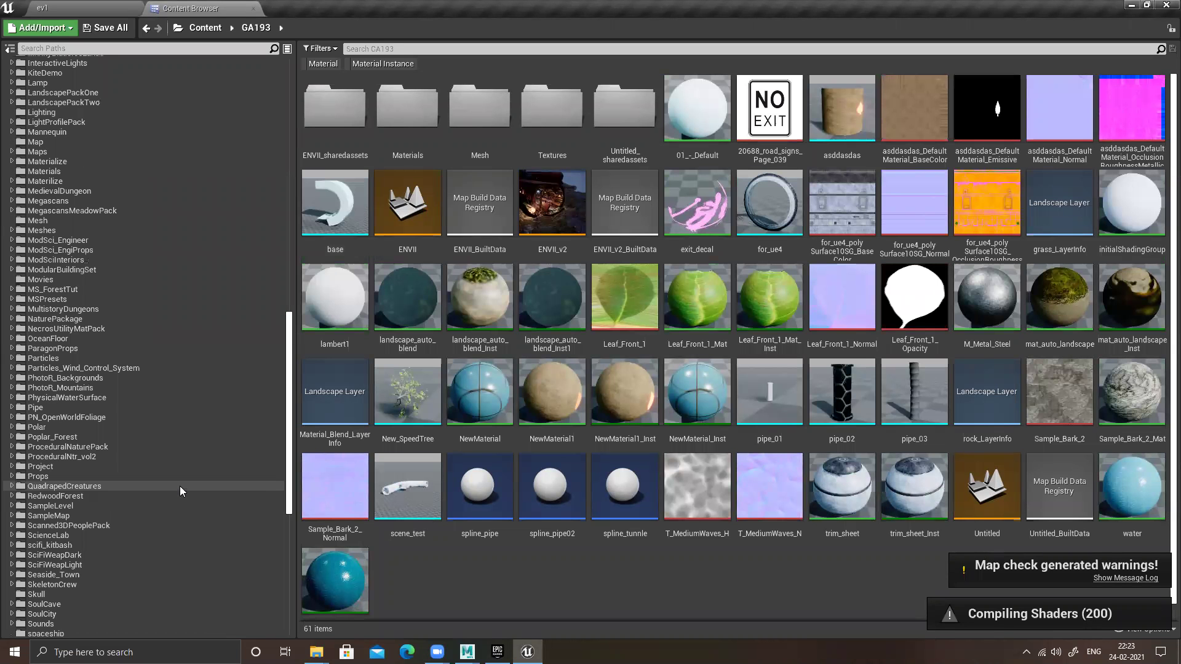
scroll(180, 486, "down", 5)
scroll(124, 476, "down", 4)
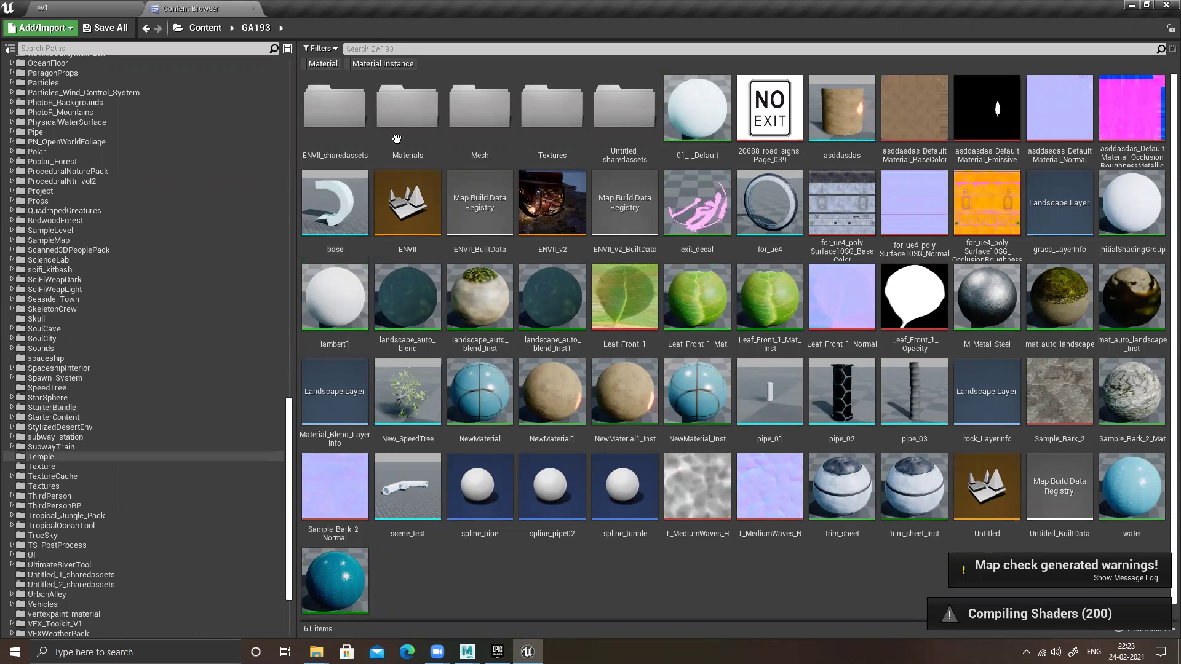
left_click(40, 457)
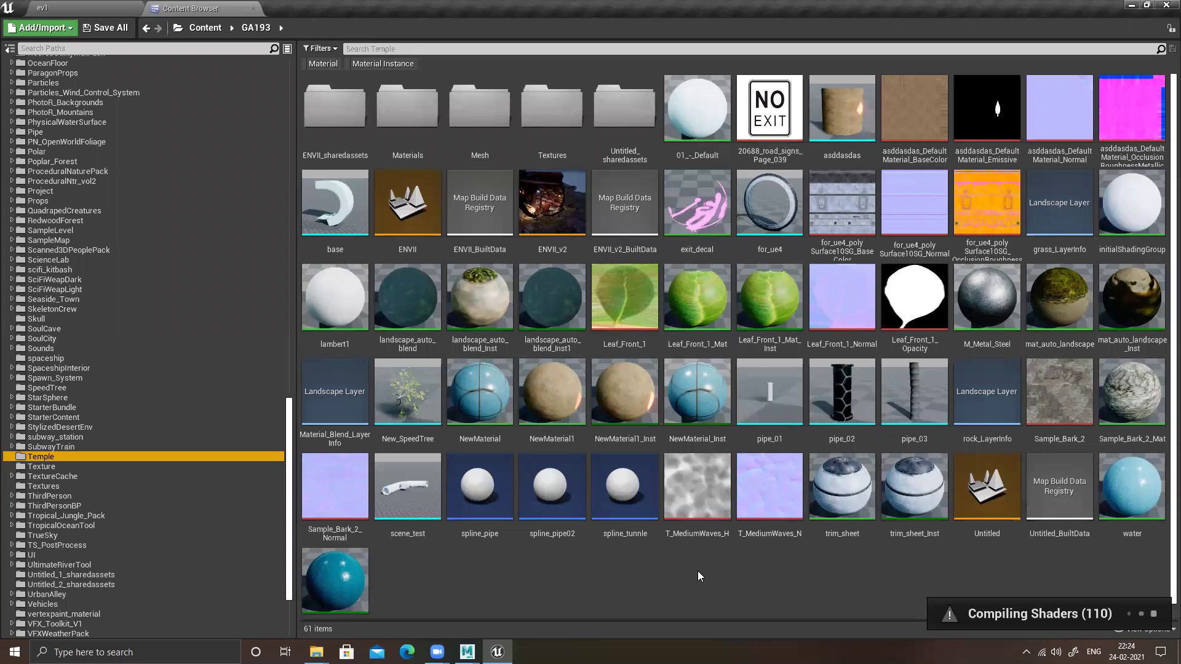
left_click(43, 473)
left_click(40, 457)
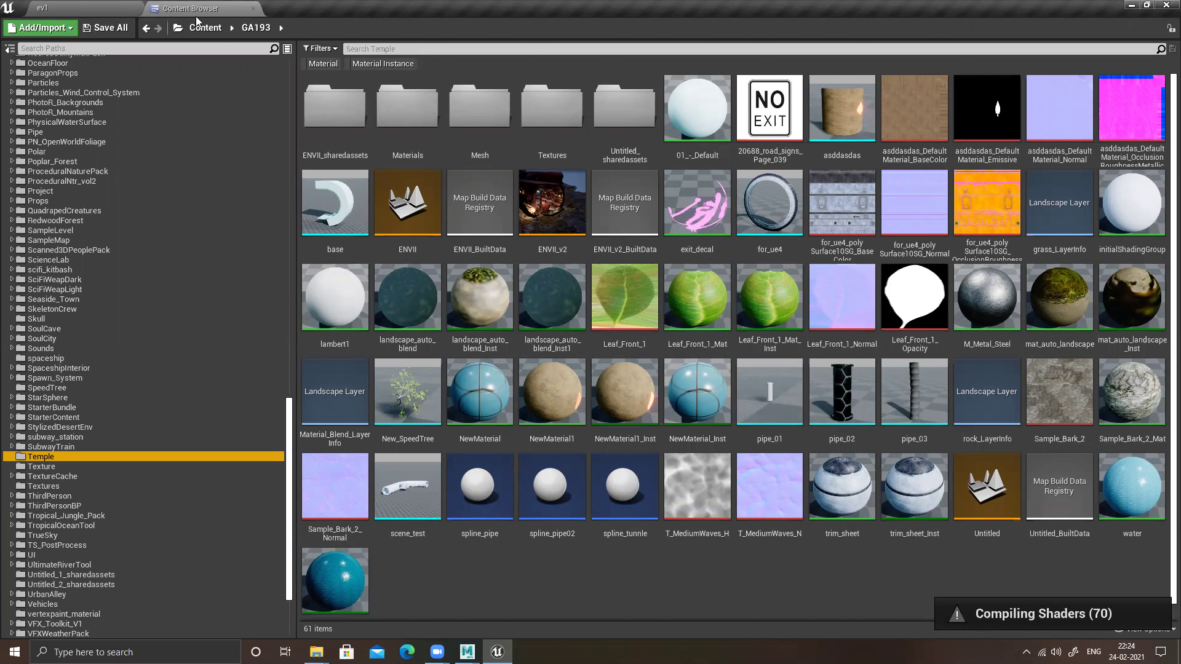
- Check the recent levels from the ev1 level editor and select the Temple folder in the Content Browser again
key("ctrl+Tab")
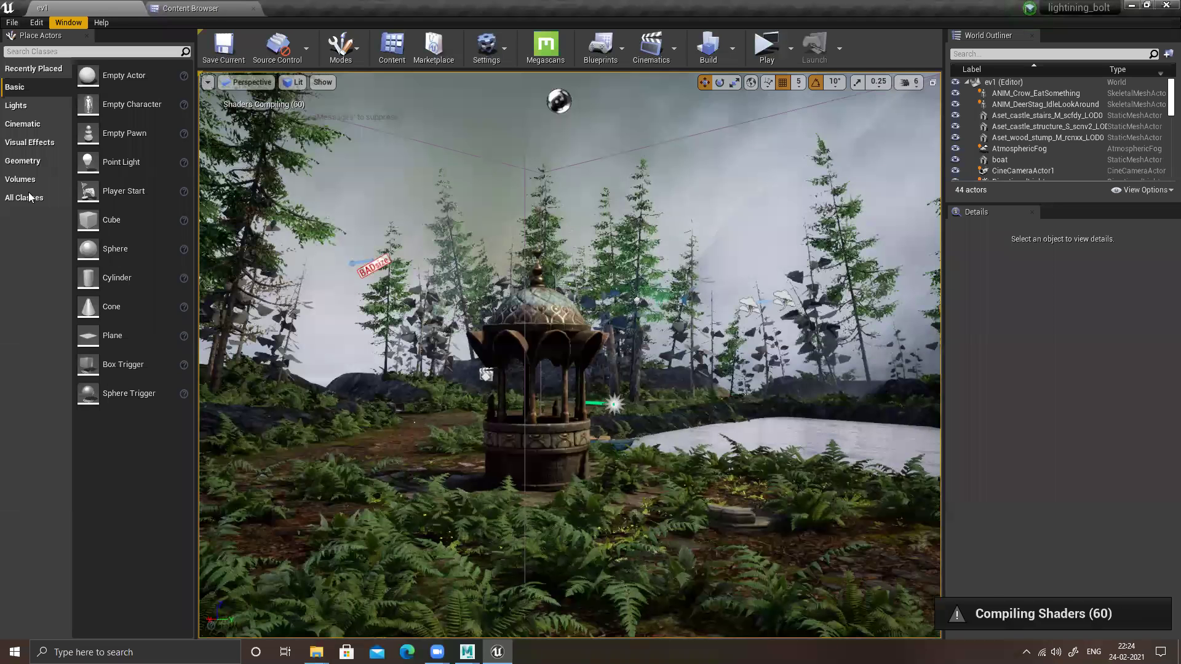
left_click(11, 22)
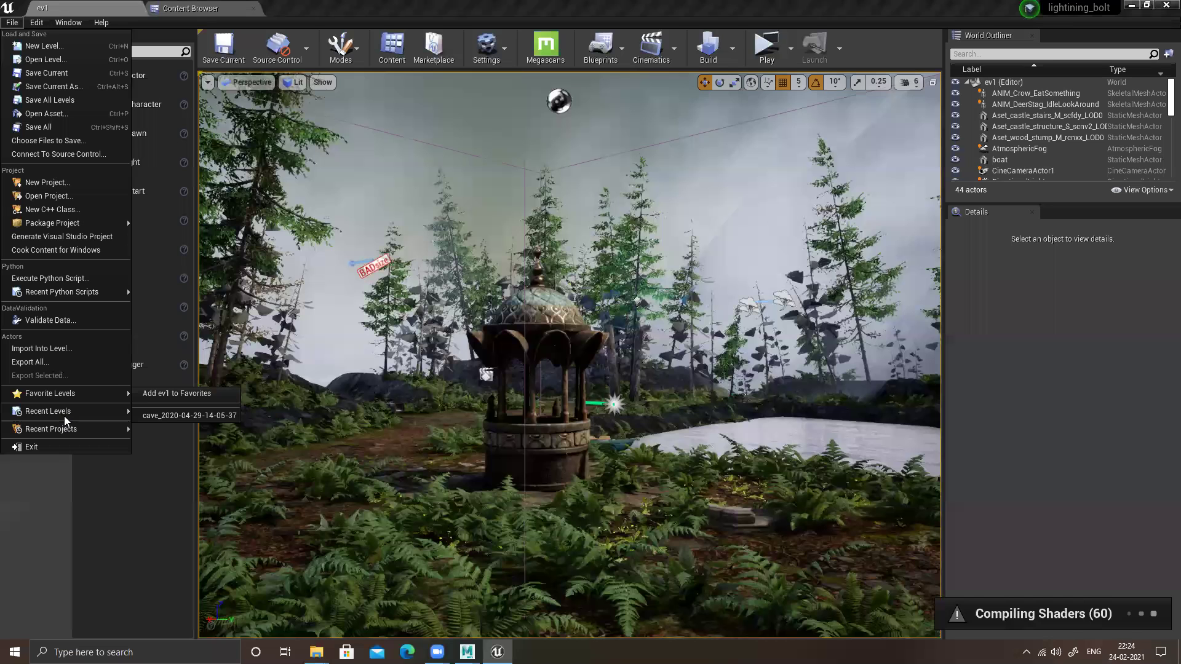
mouse_move(64, 416)
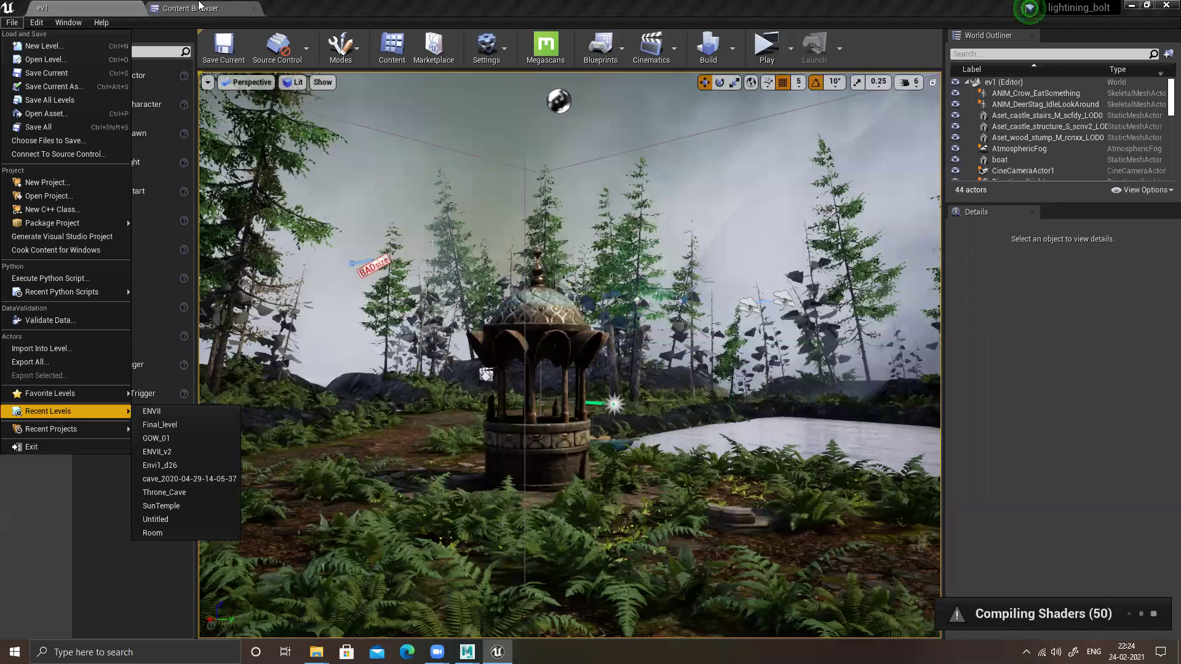
left_click(199, 8)
left_click(455, 383)
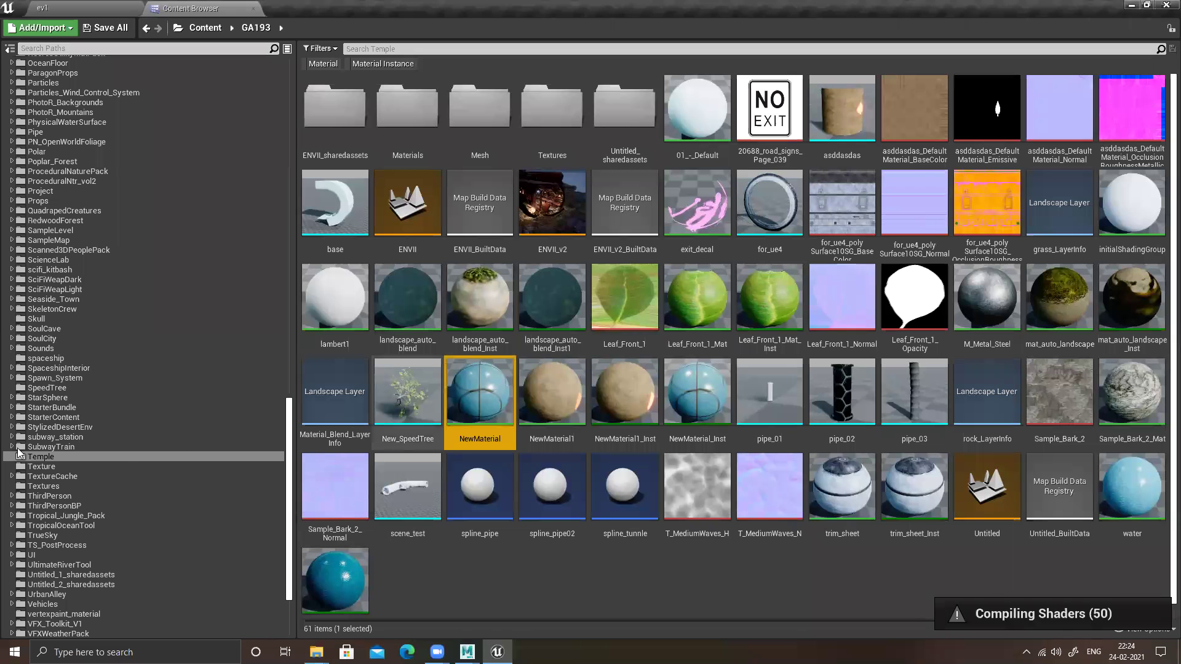
left_click(45, 457)
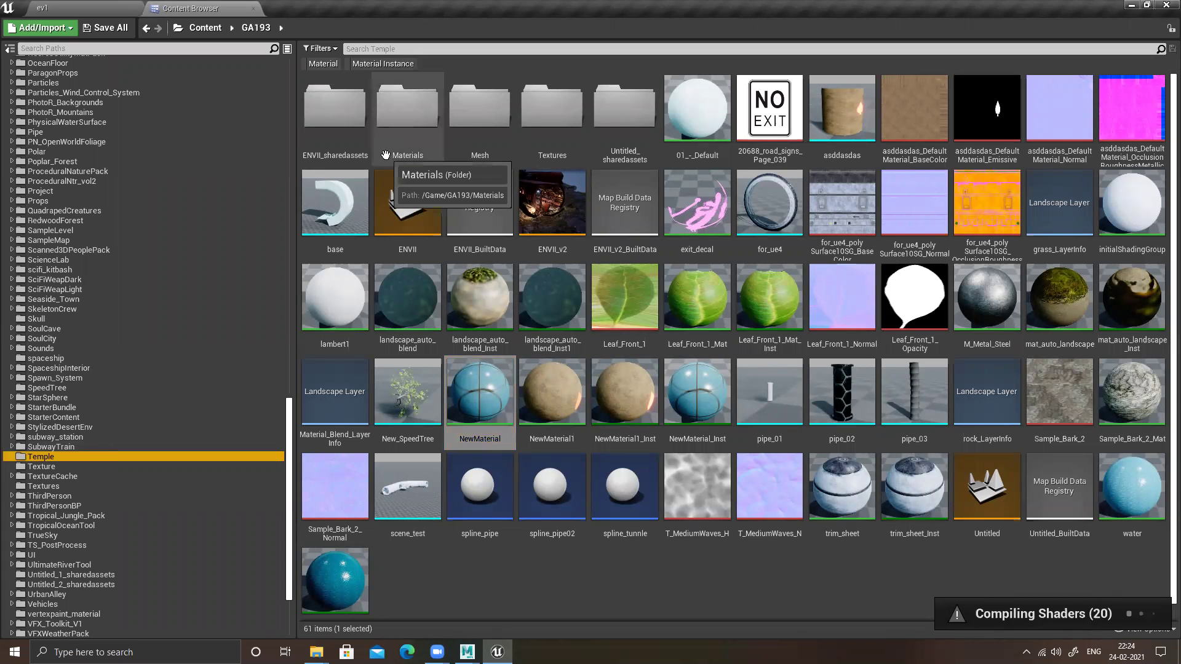
- Search the project assets for "tem" and reselect the Temple folder to look for its contents
left_click(403, 48)
type("tem")
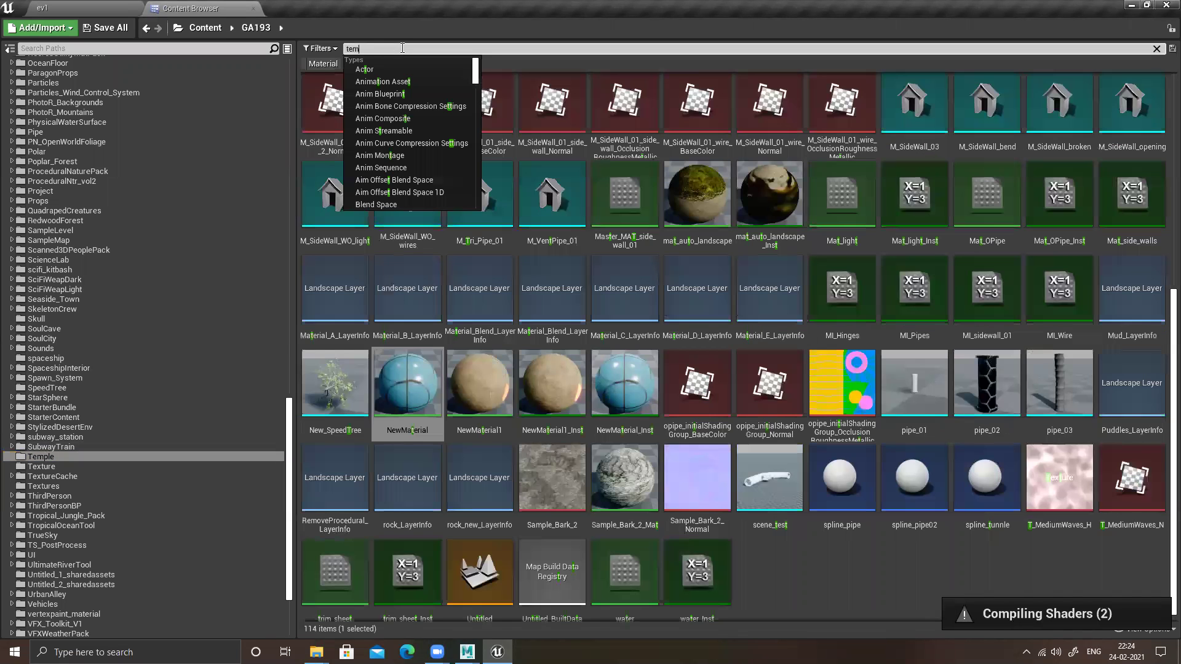
left_click(630, 173)
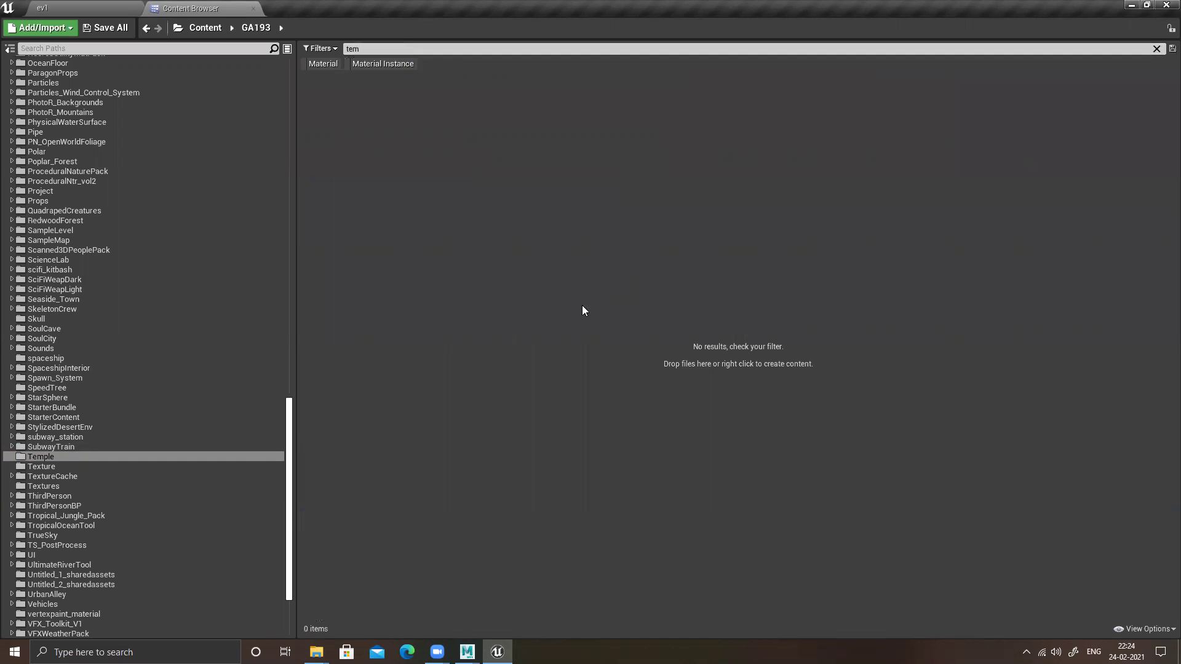
left_click(46, 463)
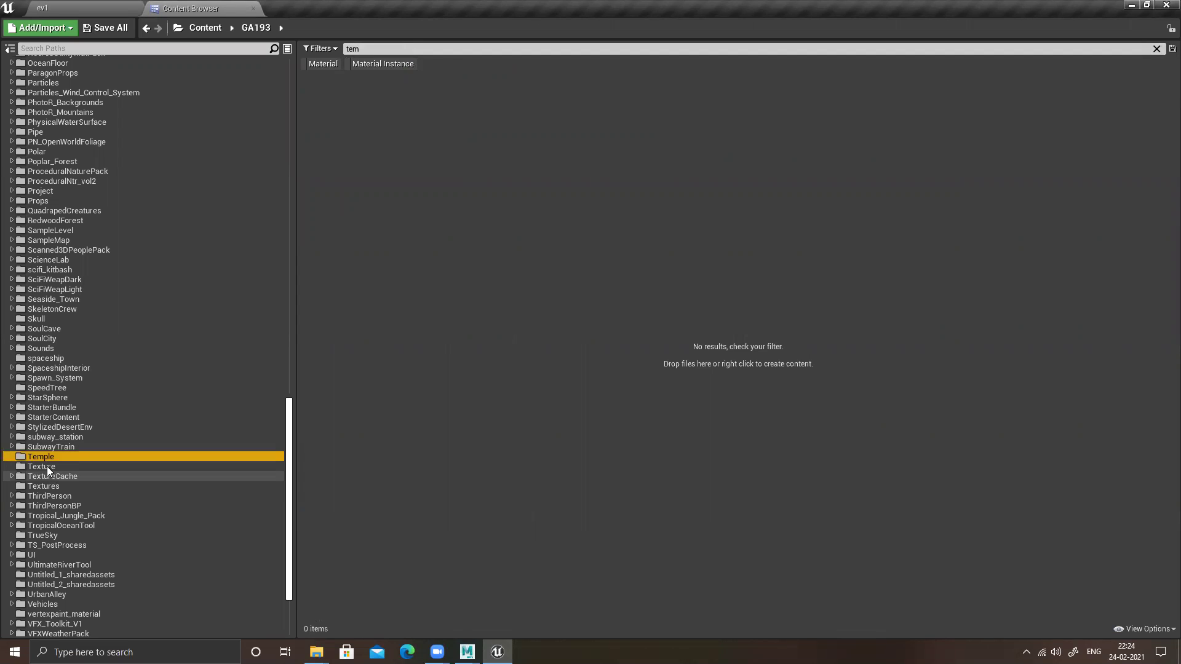
left_click(54, 418)
left_click(1156, 49)
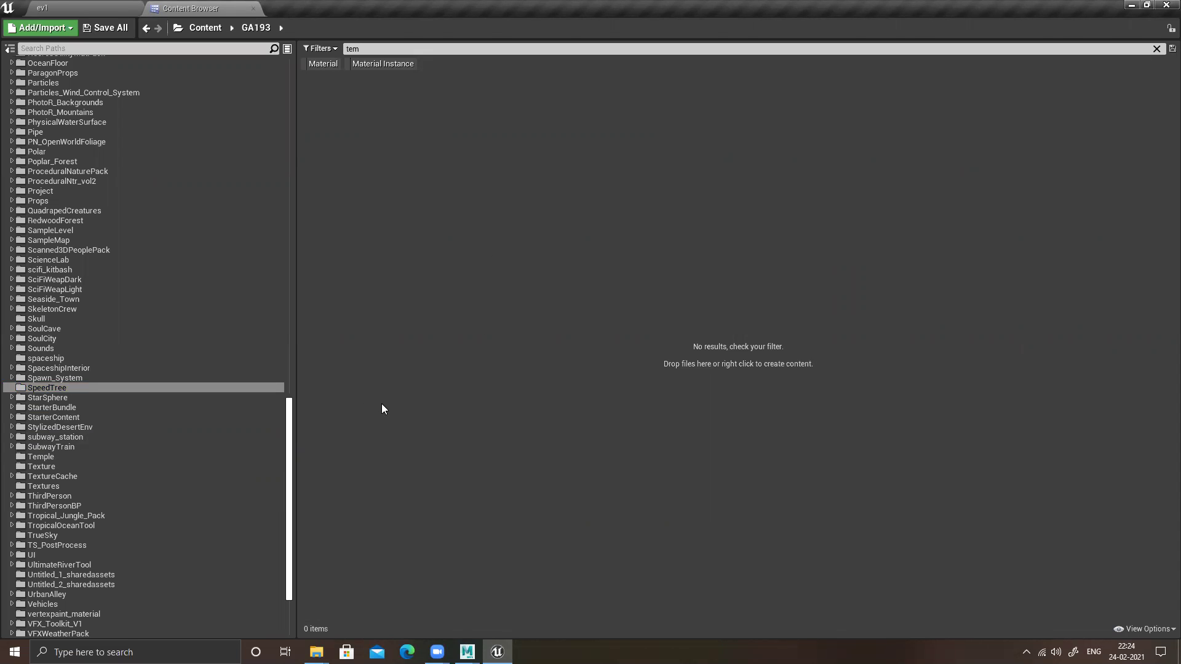
left_click(111, 9)
left_click(189, 9)
left_click(42, 456)
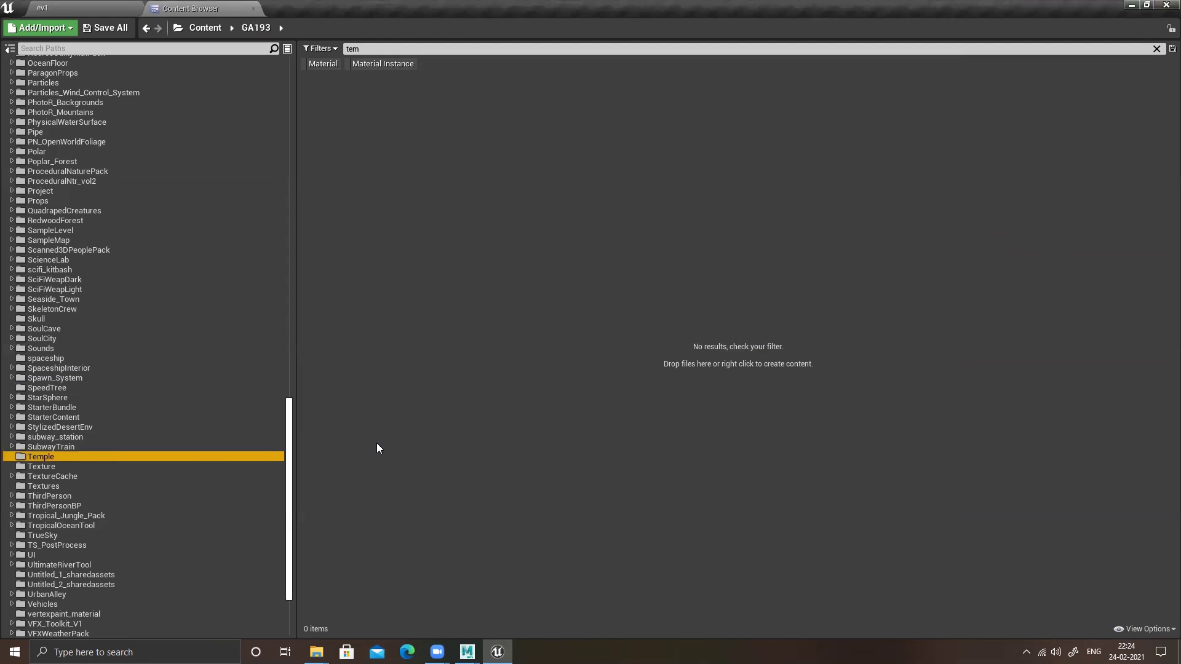
- Clear the asset search text and locate the Temple folder in the folder tree once more
left_click(382, 49)
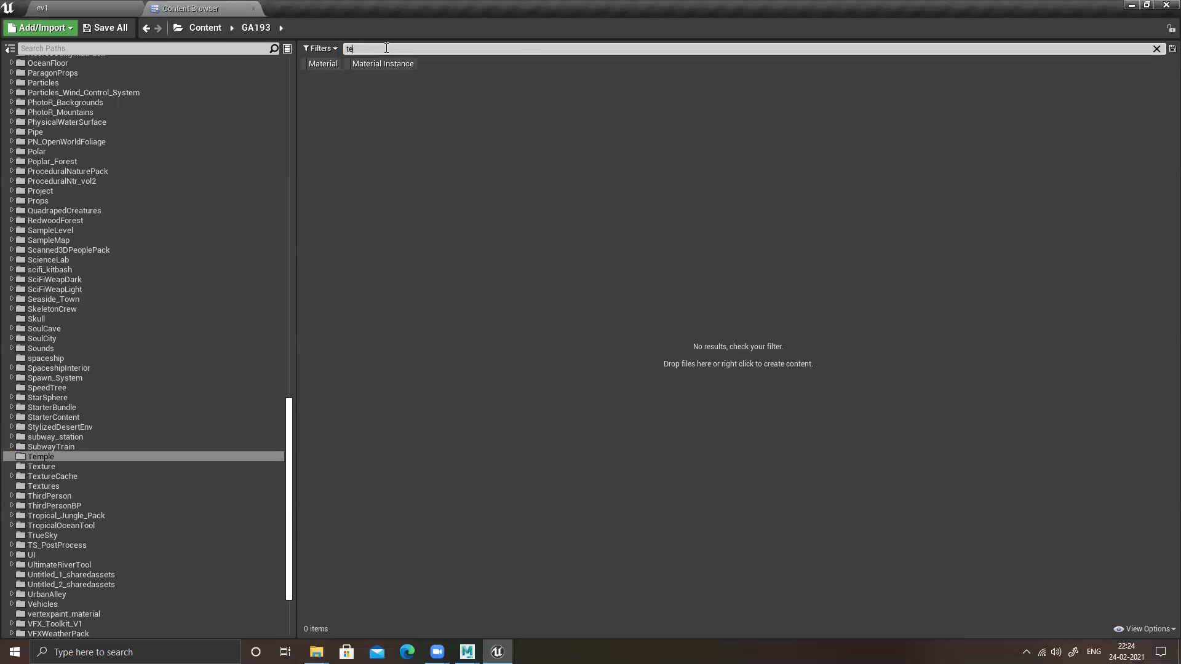
key("BackSpace")
key("BackSpace")
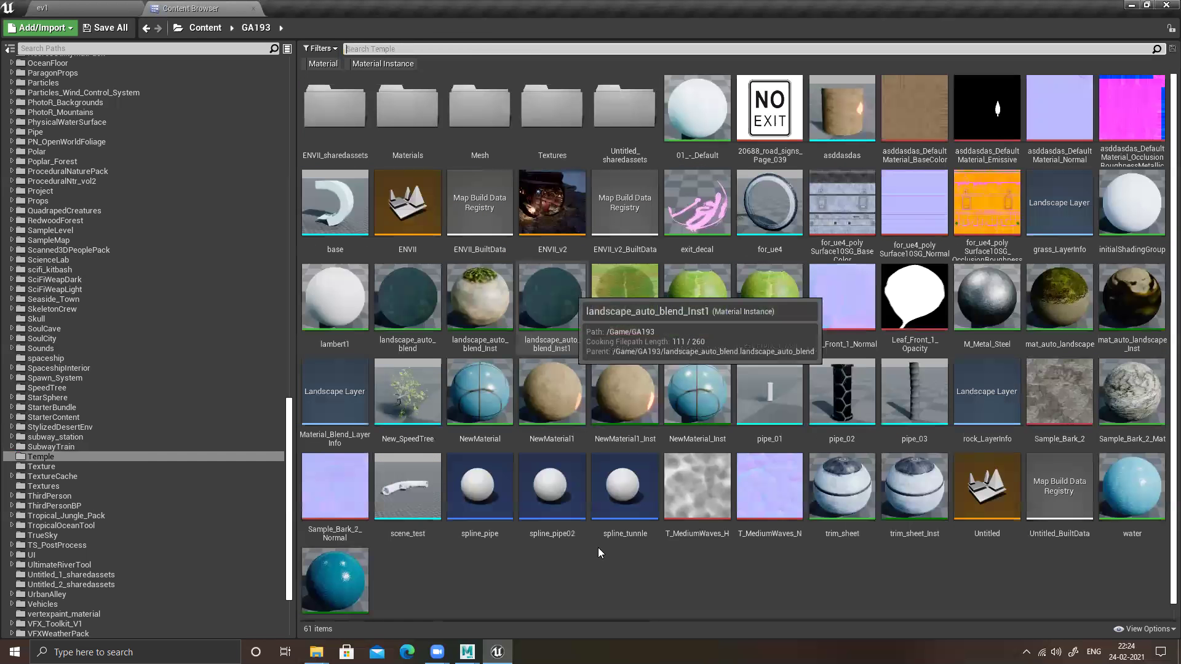
left_click(66, 459)
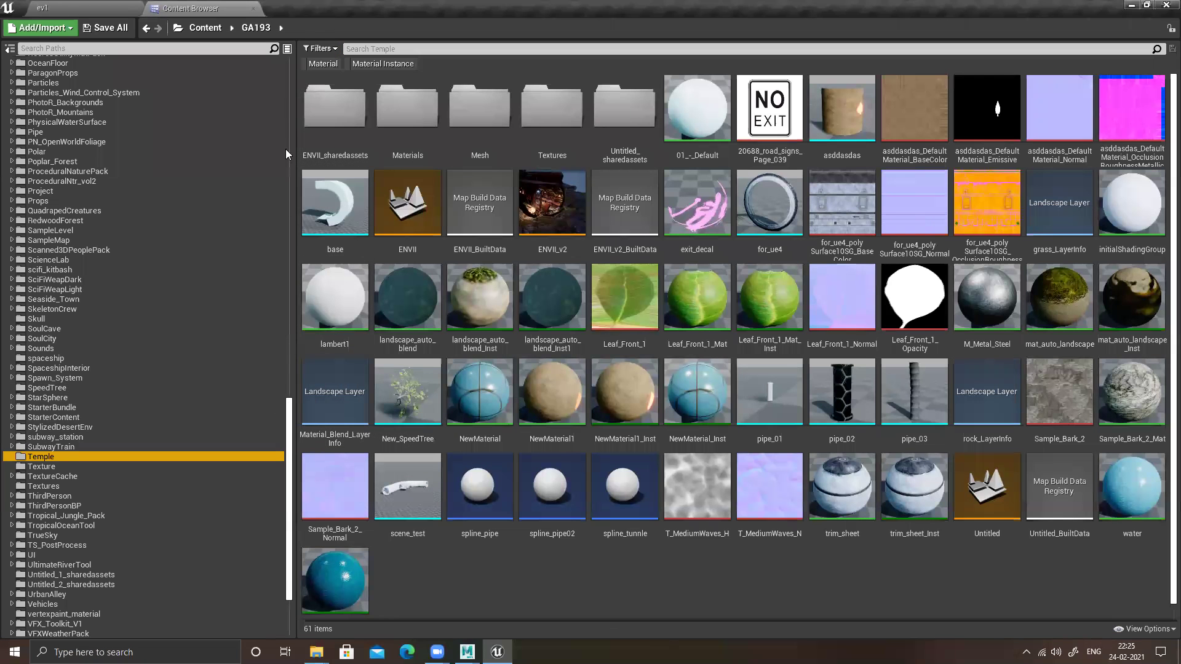
scroll(285, 110, "up", 20)
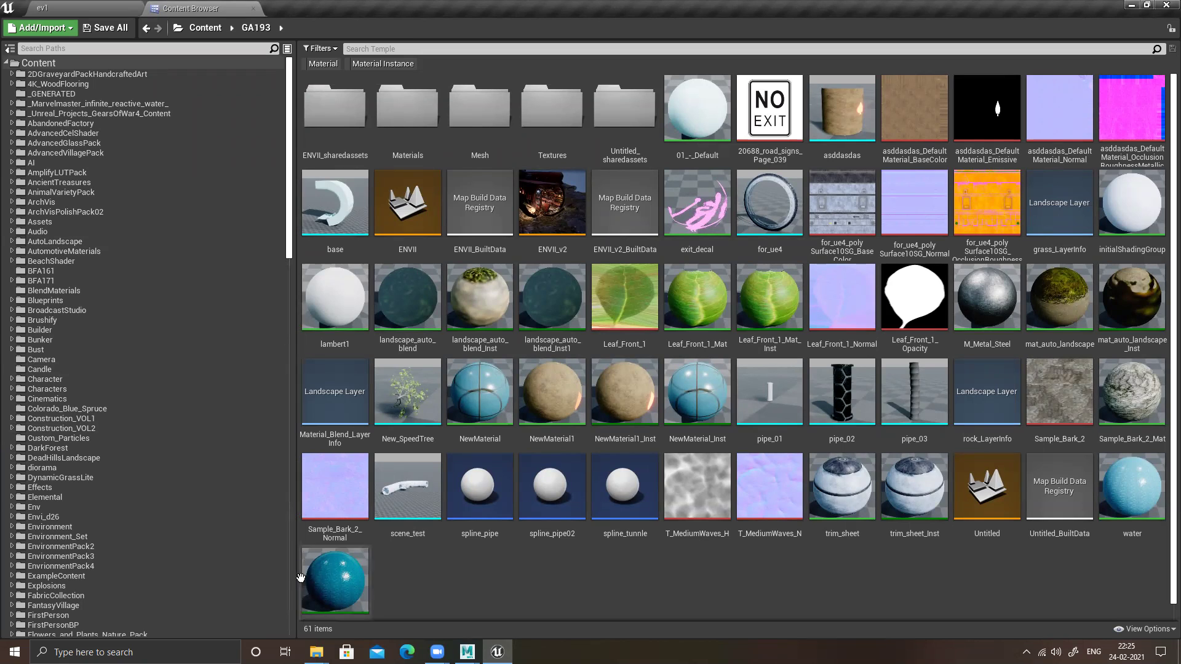
left_click(291, 590)
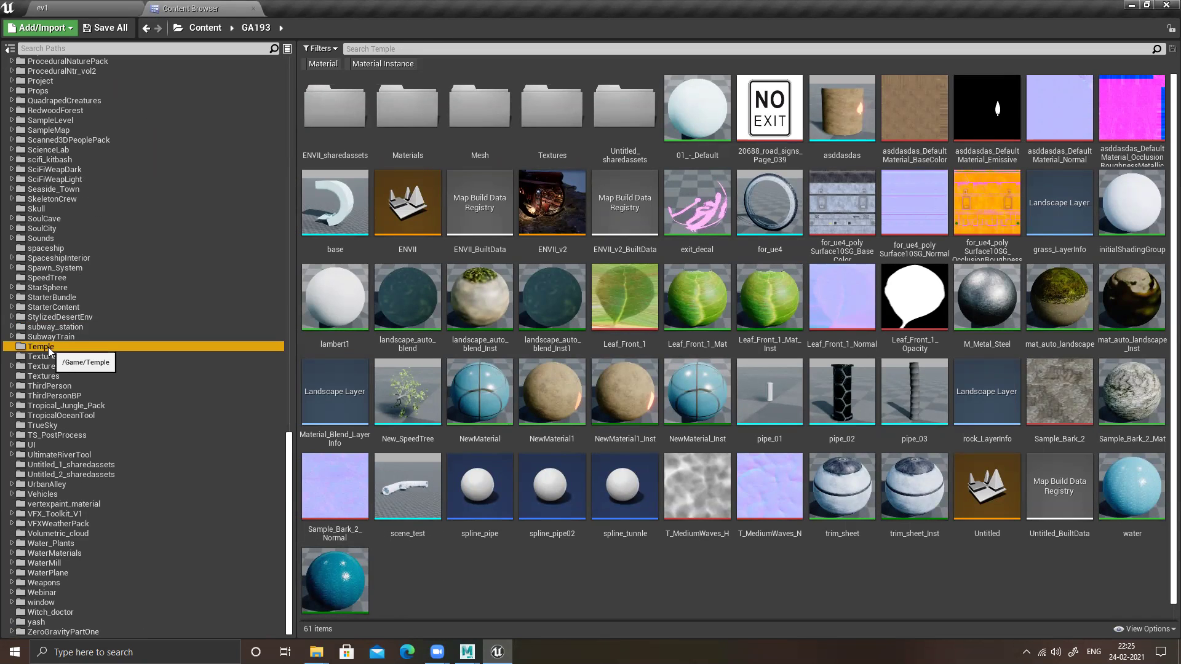
- Test the ev1 level viewport by selecting the domed stone structure and the foliage, clearing the foliage selection
left_click(60, 4)
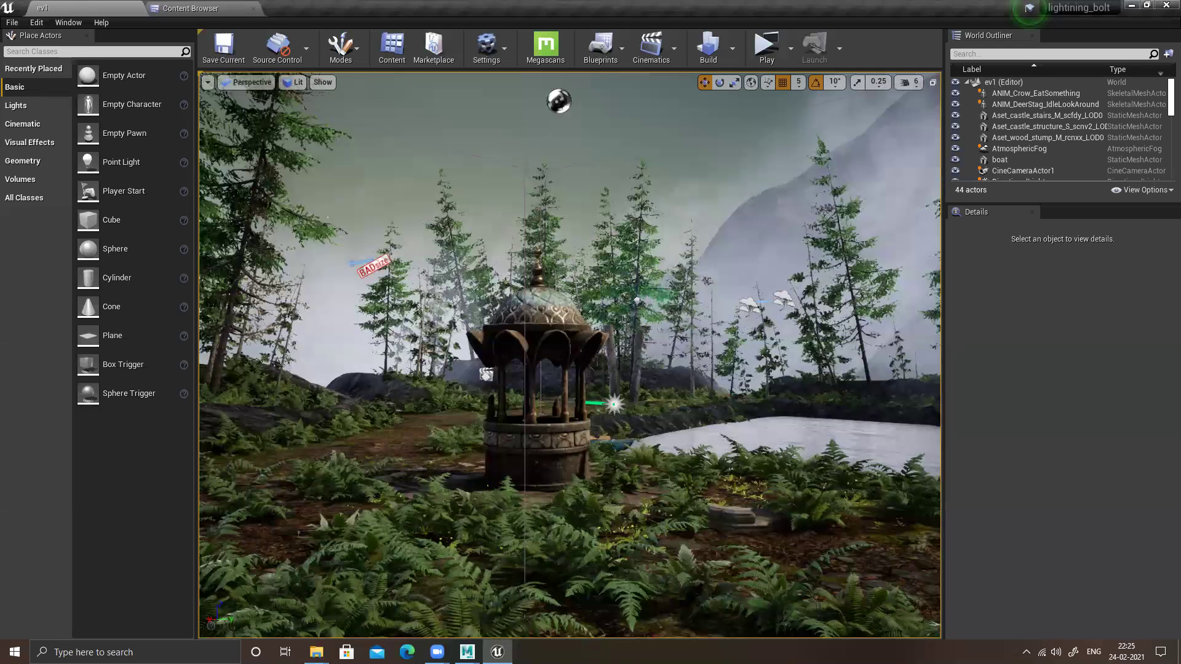
left_click(480, 585)
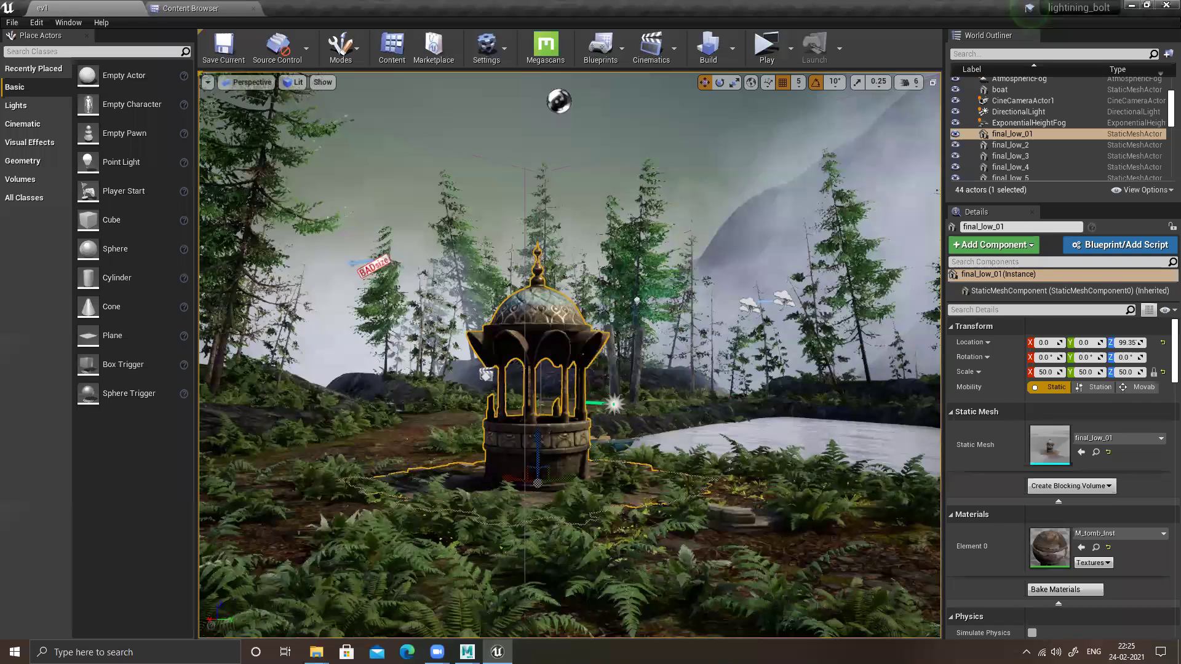
left_click(578, 495)
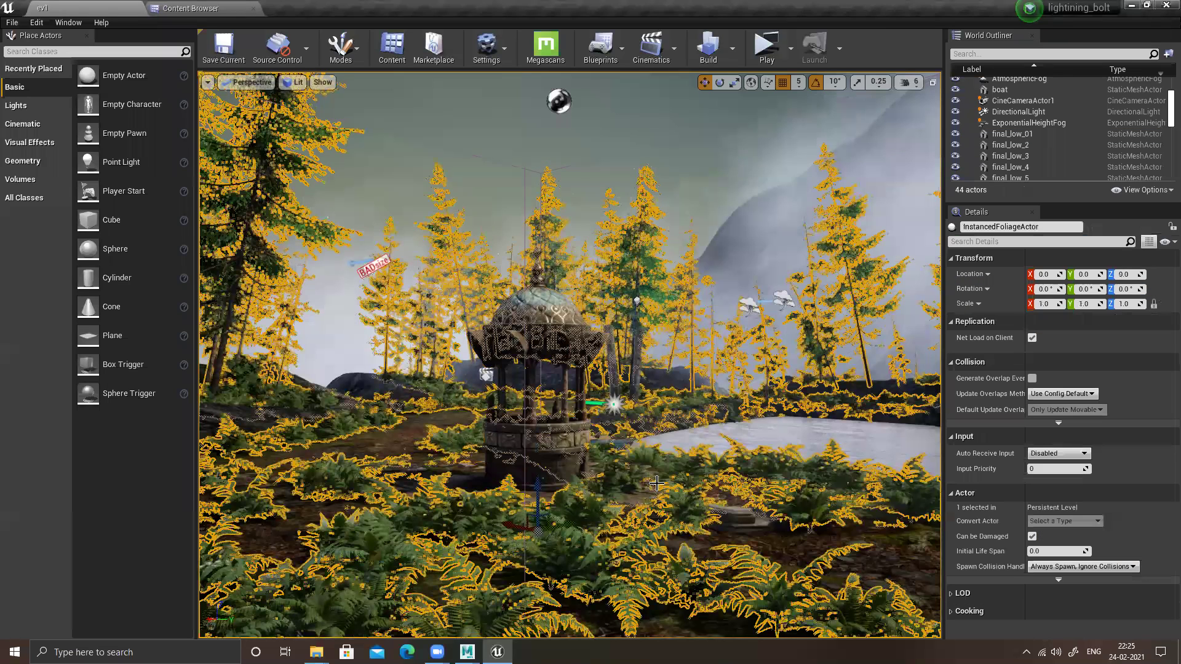
key("Escape")
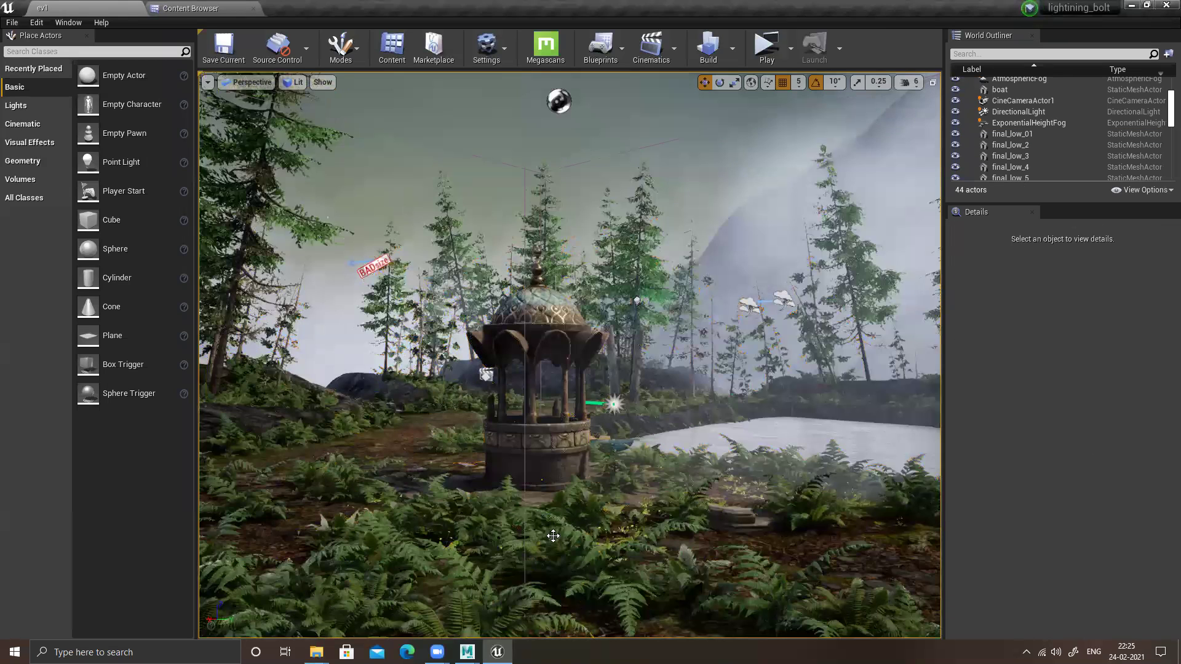
left_click(505, 419)
- Select the Texture folder in the Content Browser and show it in a new Content Browser window
left_click(216, 5)
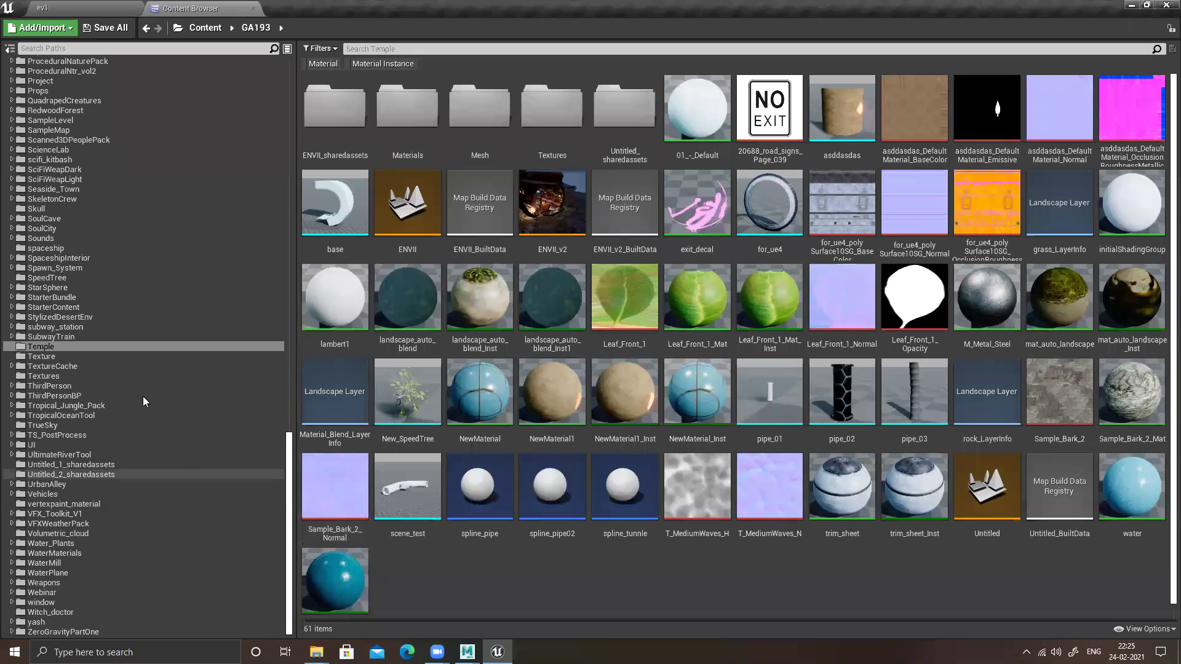
left_click(95, 348)
left_click(92, 356)
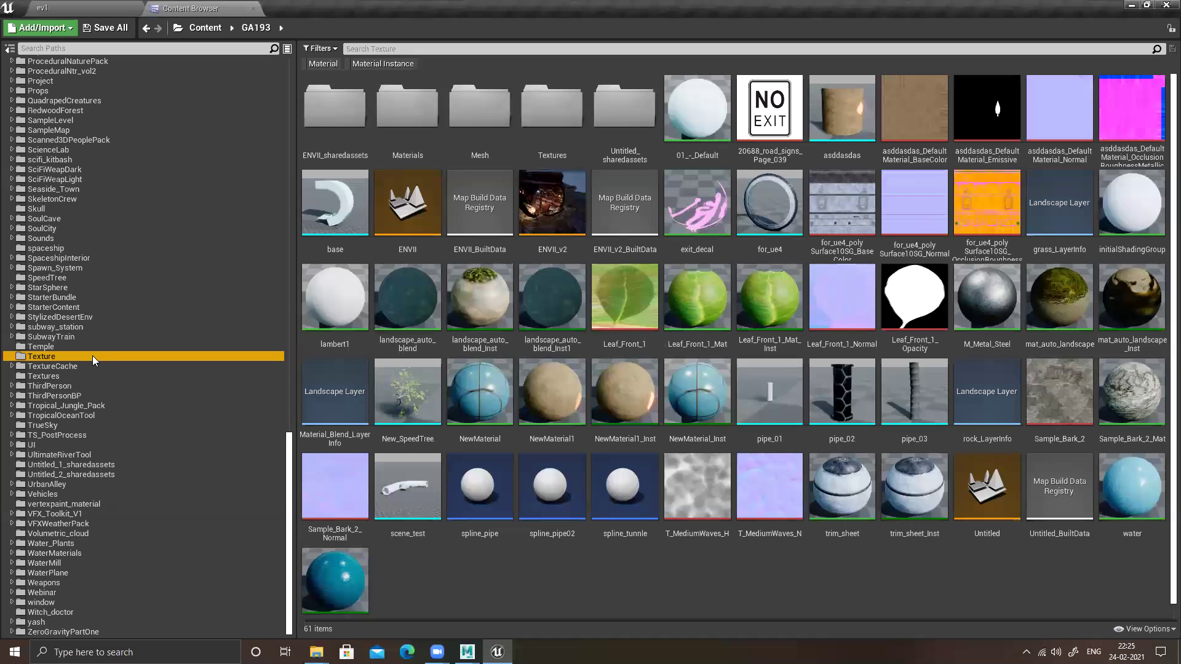
right_click(21, 360)
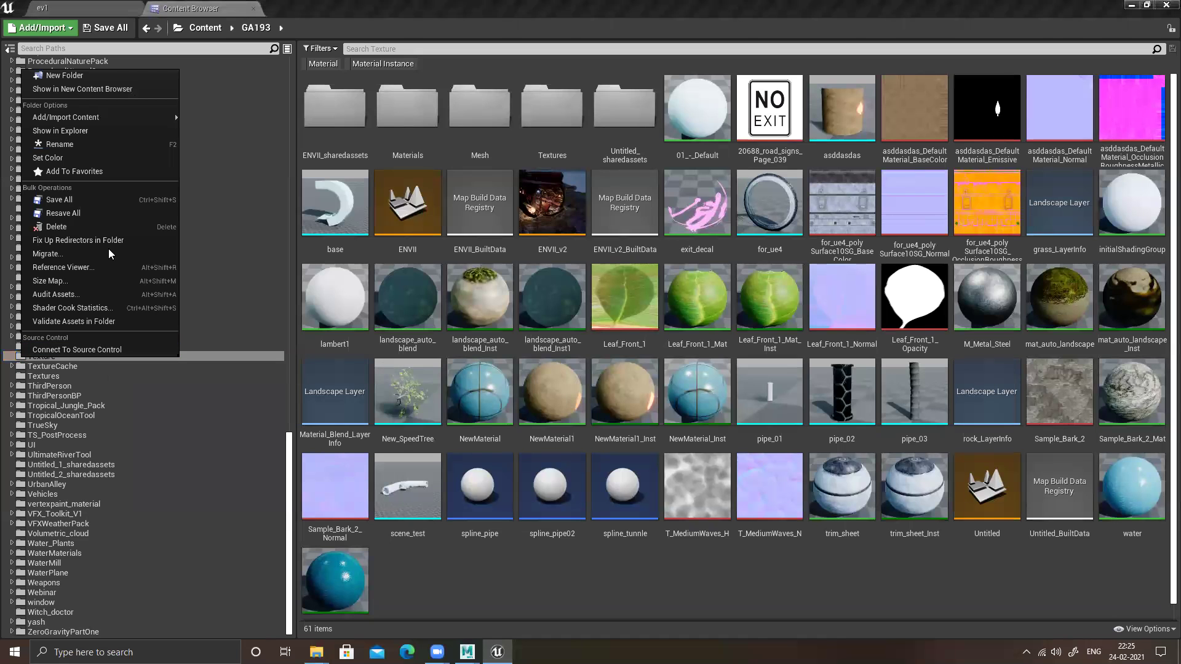
left_click(105, 89)
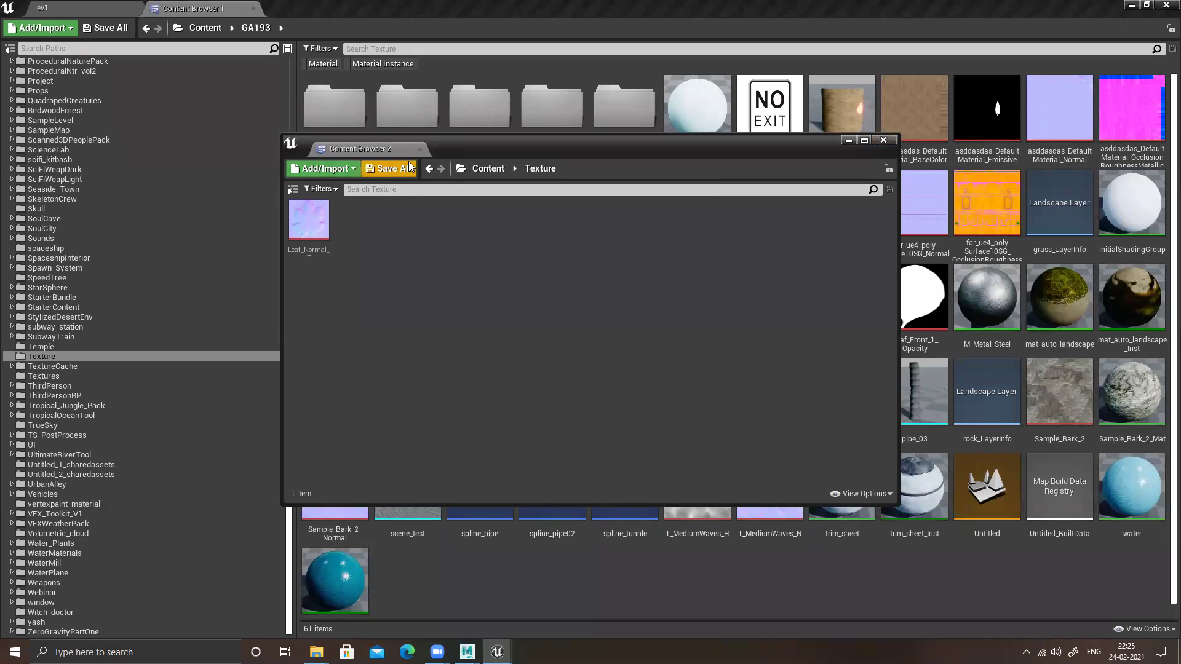
- Open Task Manager to end the Unreal Engine editor and refresh the desktop
right_click(636, 561)
left_click(574, 595)
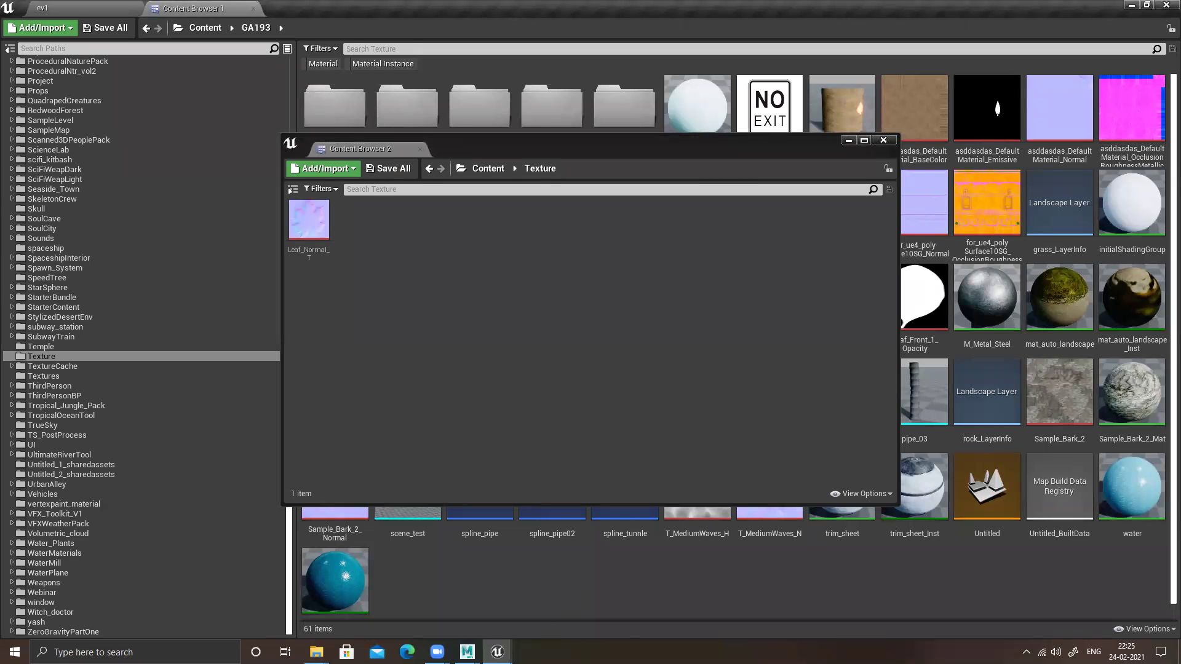
right_click(596, 653)
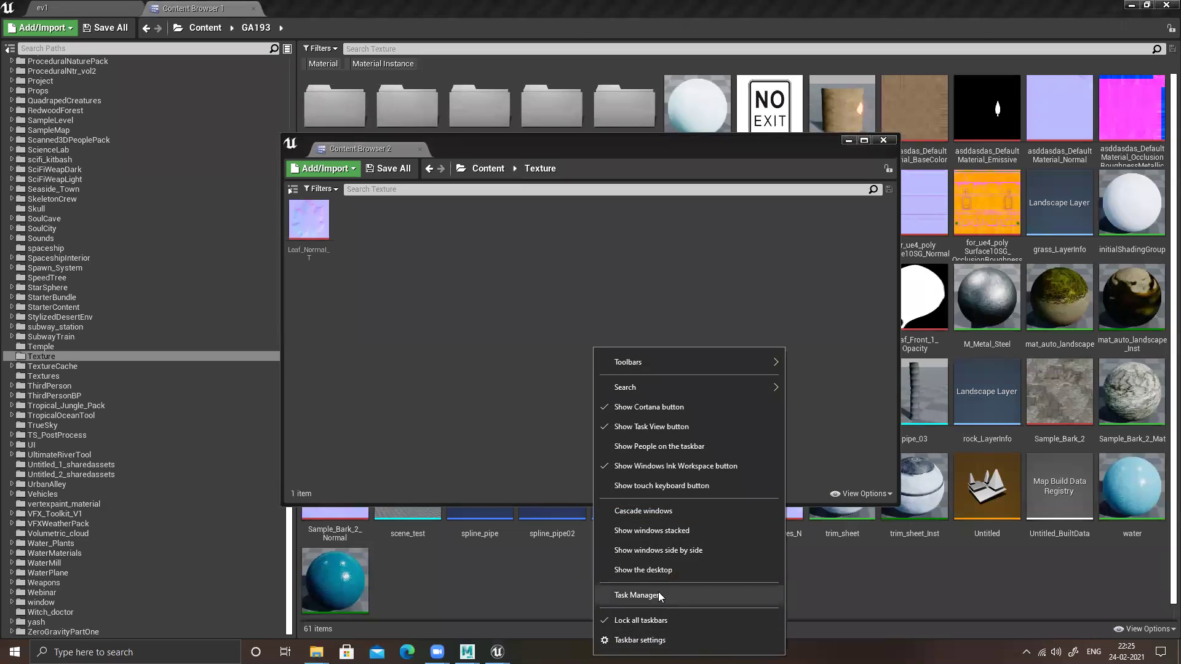
left_click(636, 595)
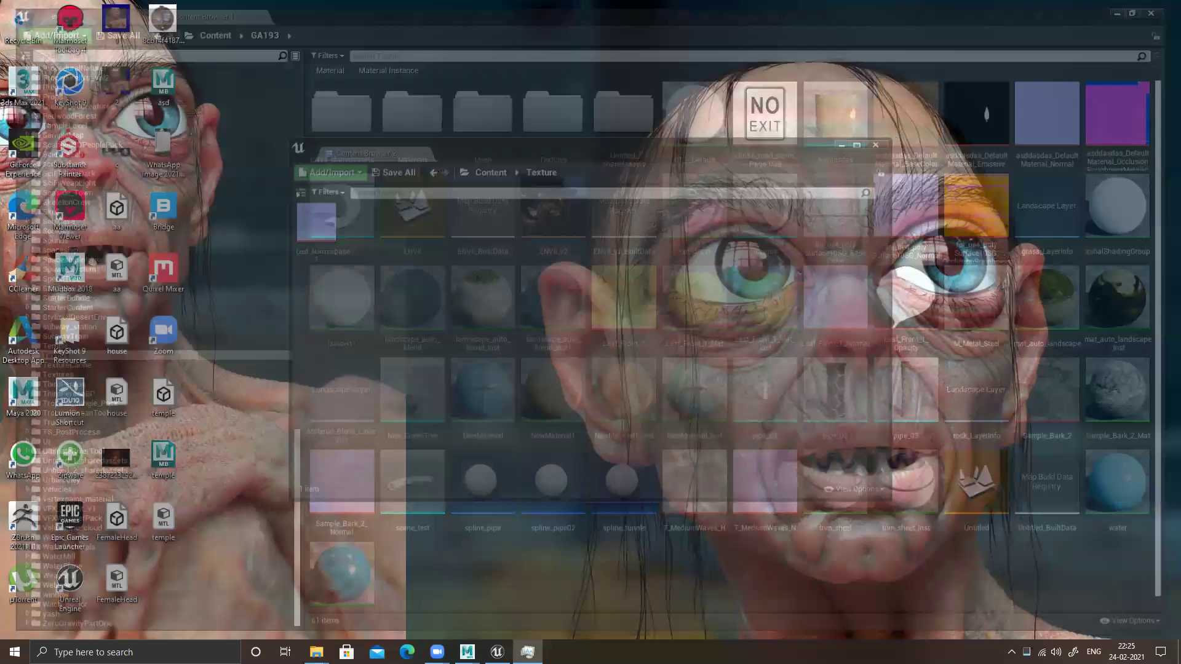
right_click(457, 302)
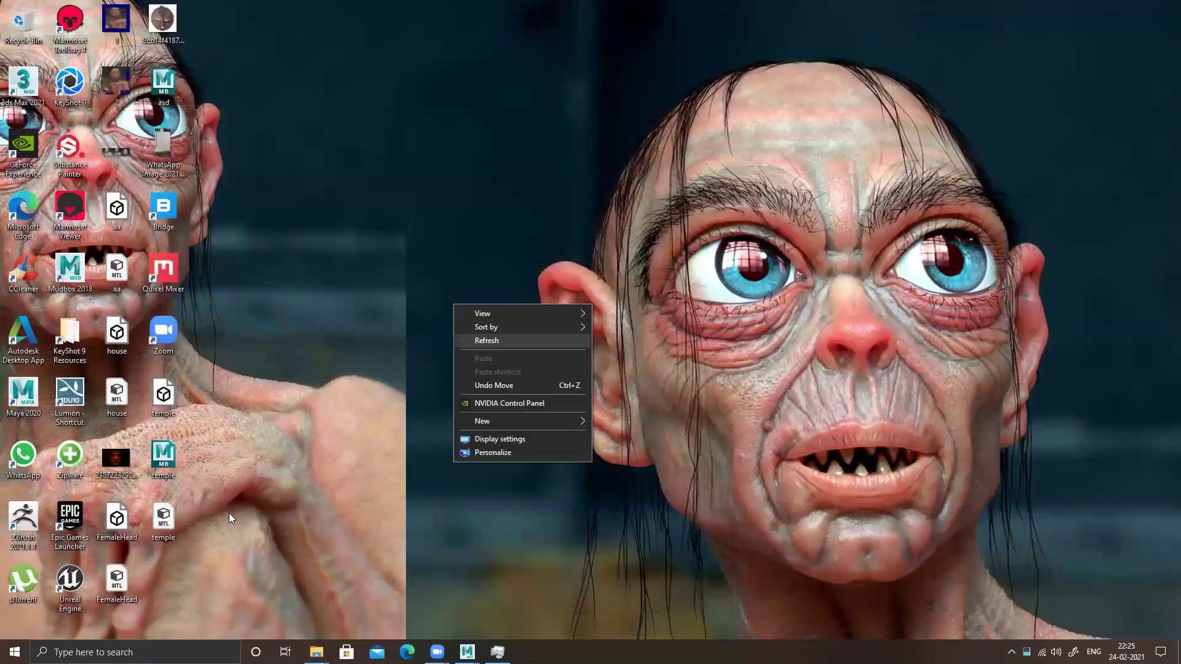
left_click(478, 340)
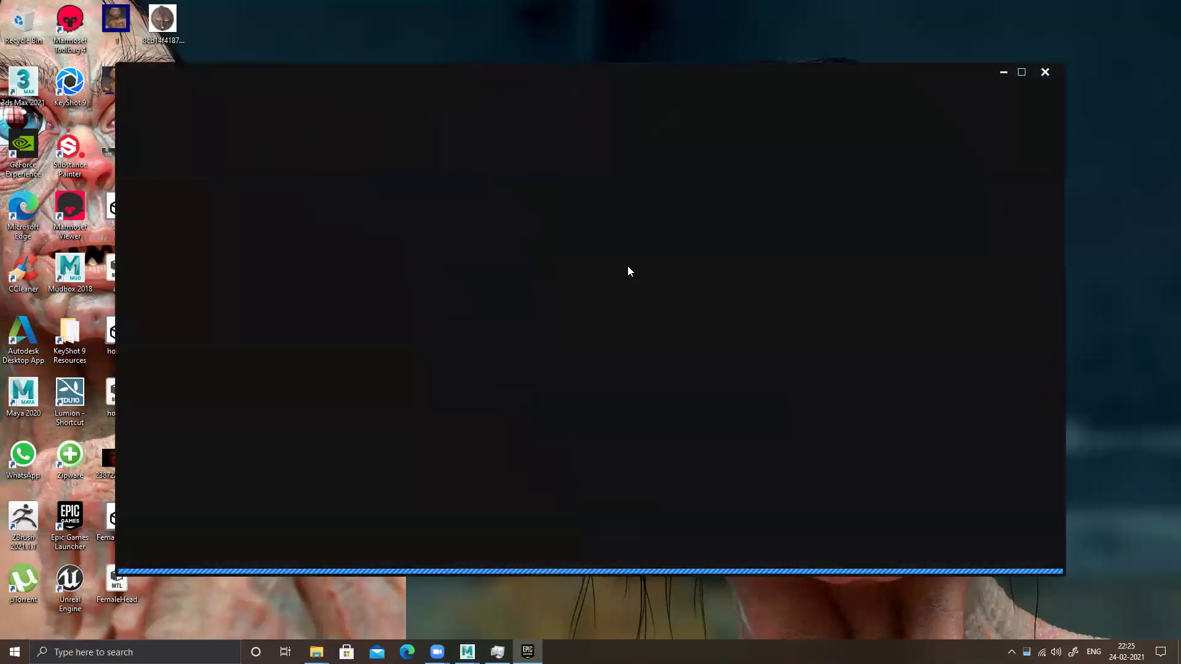
- Relaunch the lightining_bolt project from the Epic Games Launcher library and close the floating Content Browser window
left_click(1022, 72)
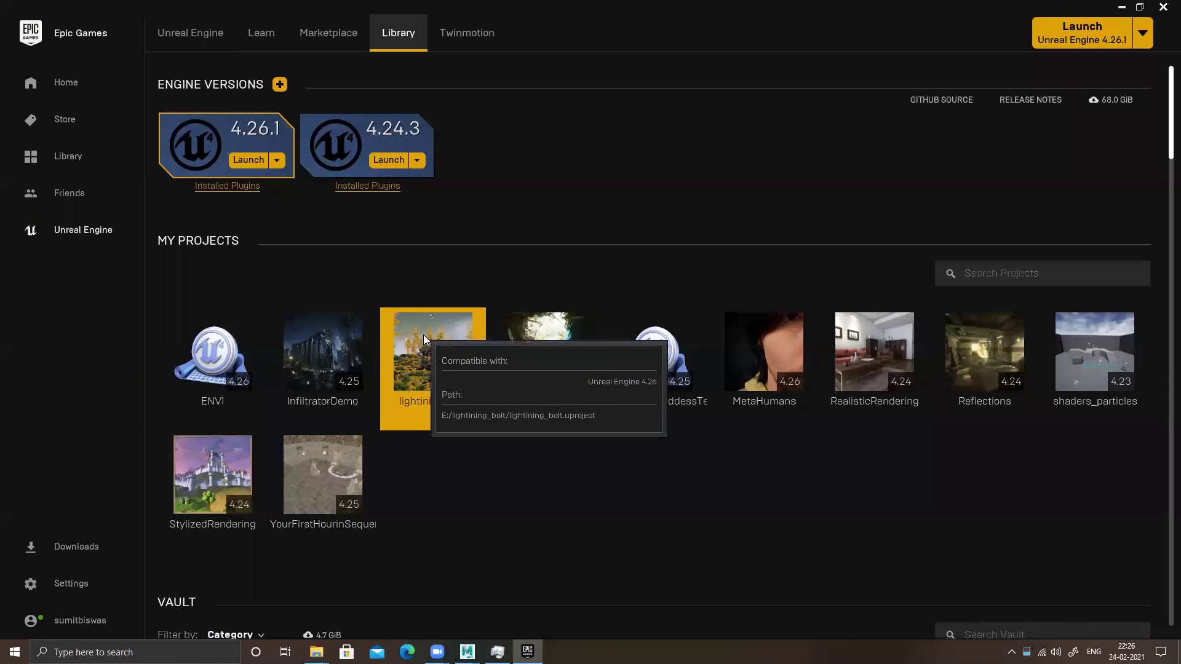
double_click(423, 334)
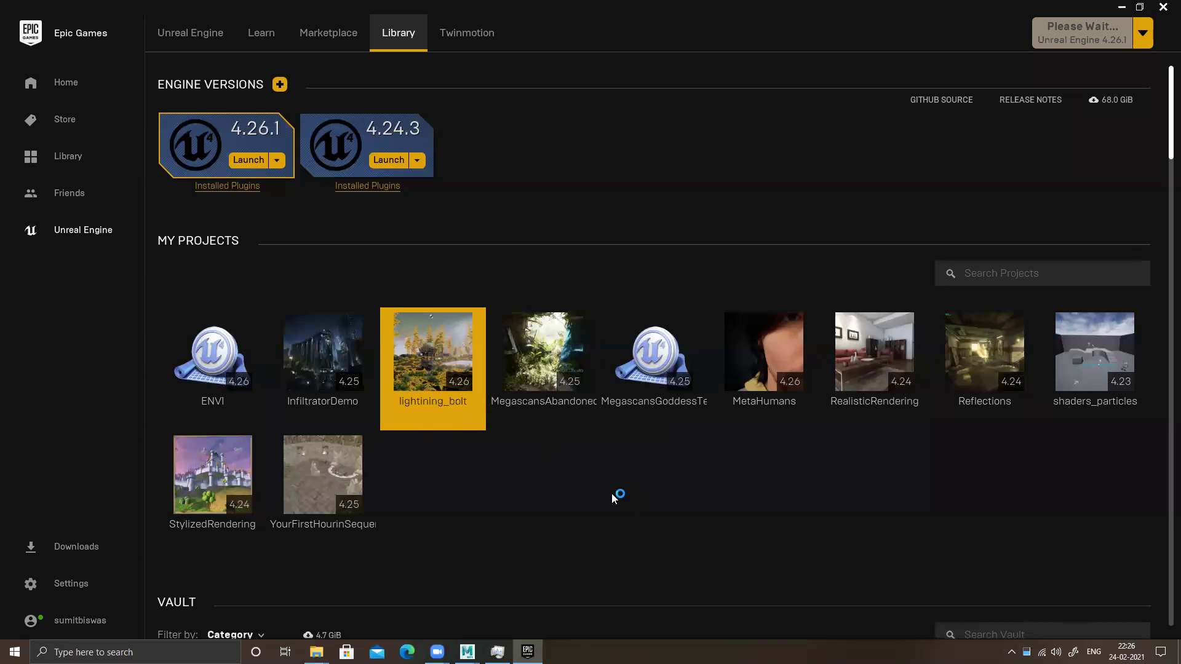
left_click(1121, 6)
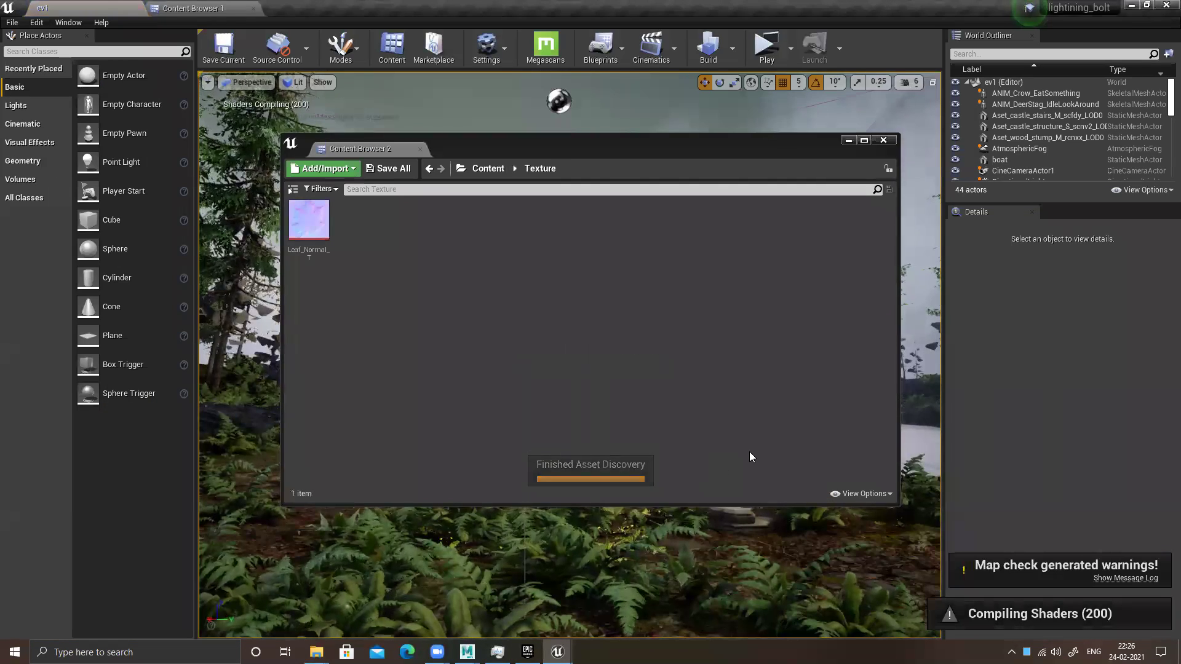
left_click(883, 140)
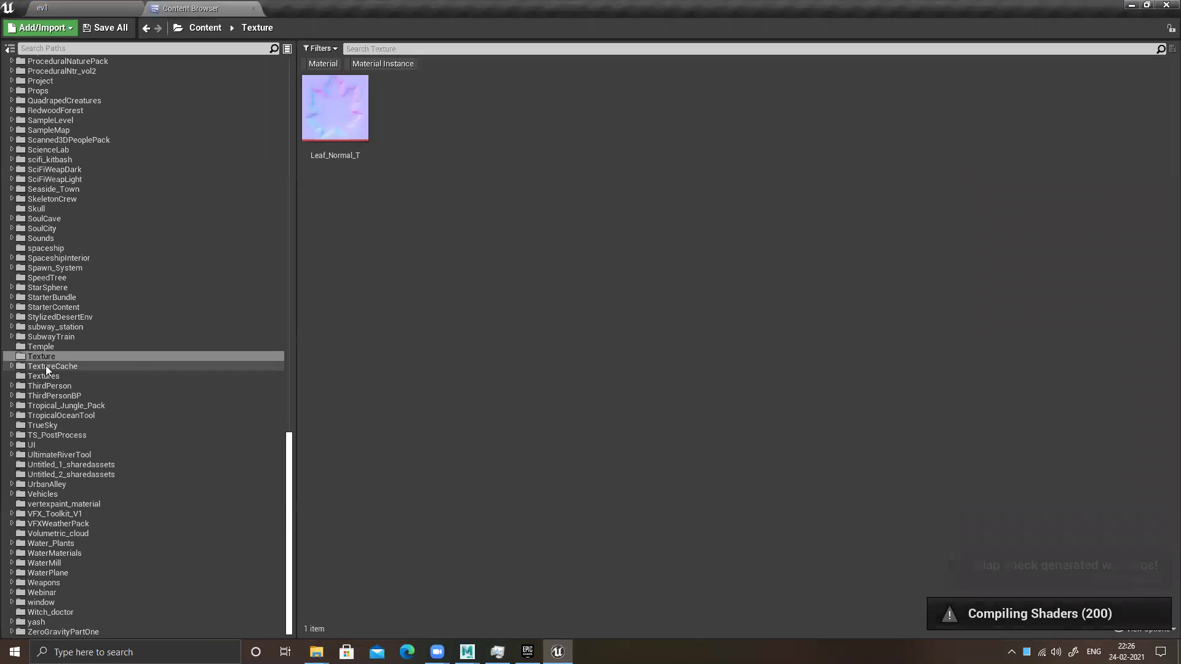
- Open the Temple level from the Temple folder and inspect its arches, pillars and floor pieces
left_click(43, 346)
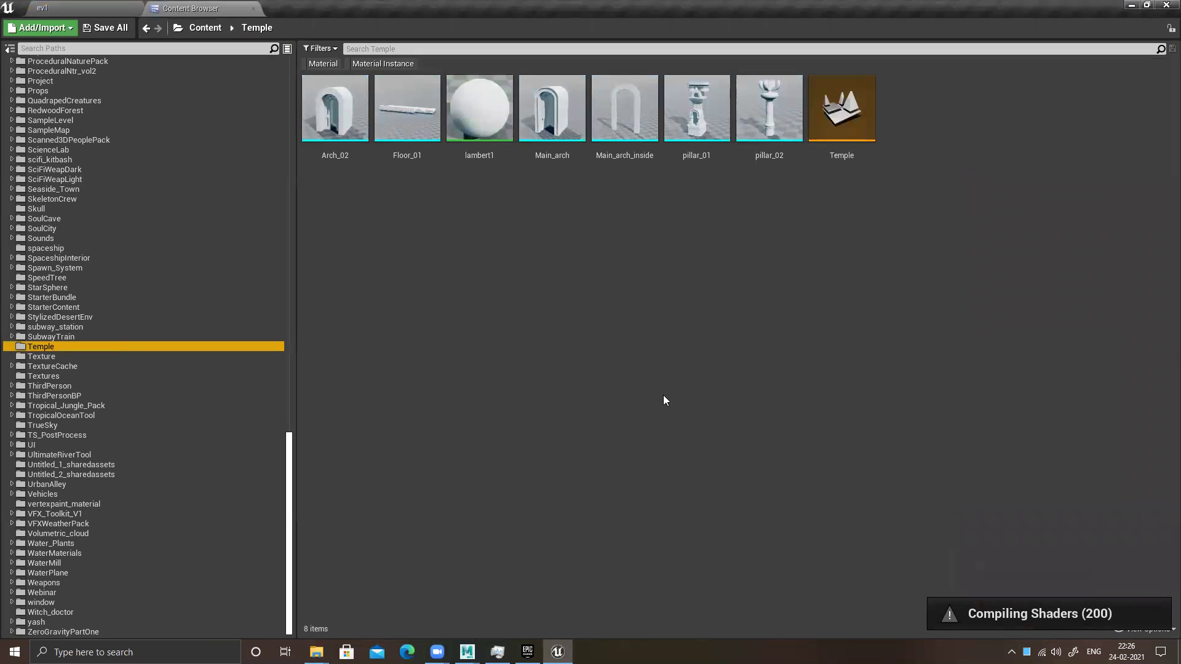
double_click(841, 108)
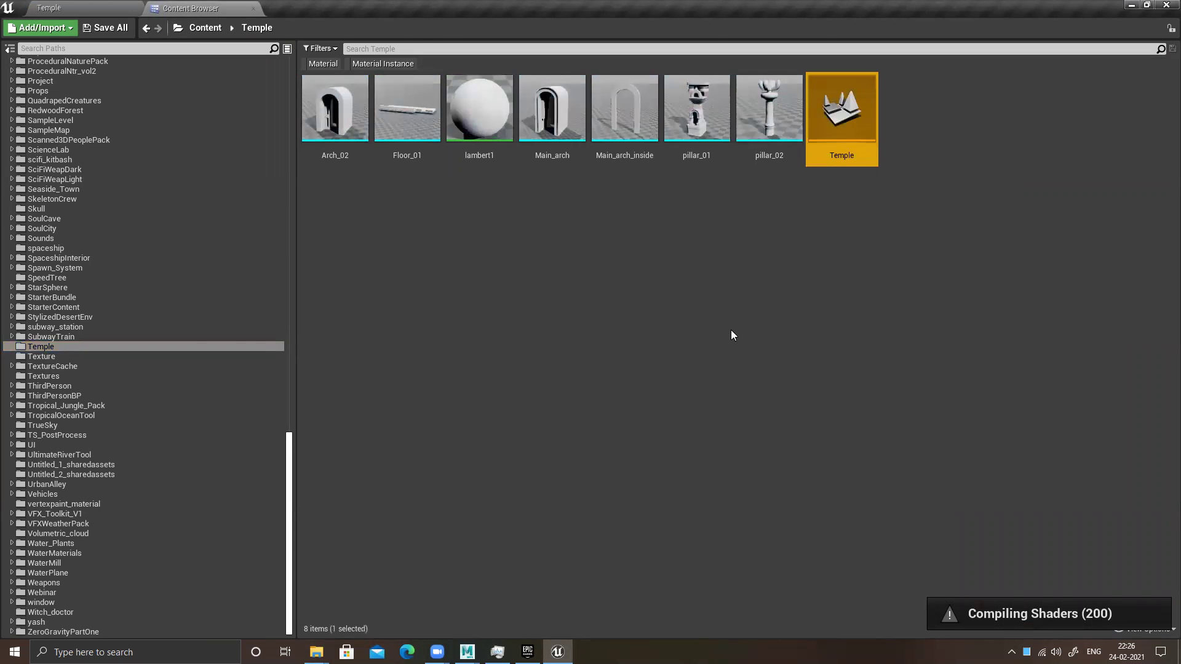
left_click(89, 4)
scroll(691, 380, "down", 8)
left_click_drag(725, 383, 506, 424, "alt")
left_click_drag(506, 329, 467, 329, "alt")
scroll(569, 354, "up", 3)
- Try to place the Floor_01 mesh from the Temple folder in the Temple level
left_click(190, 7)
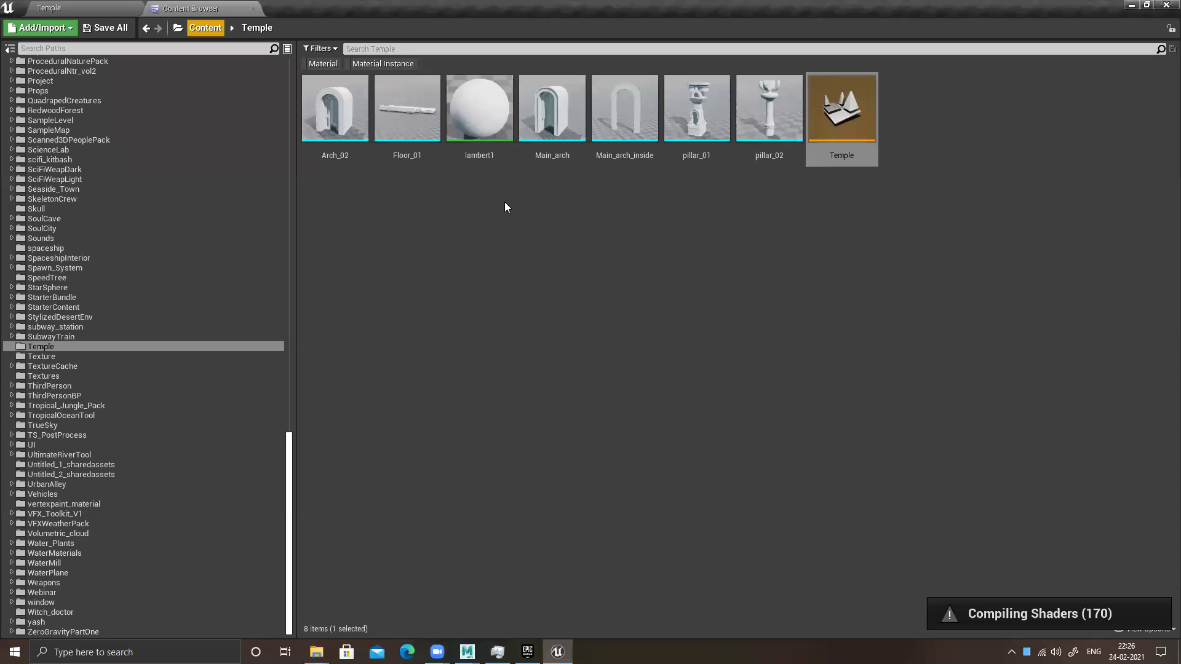
left_click_drag(406, 107, 104, 5)
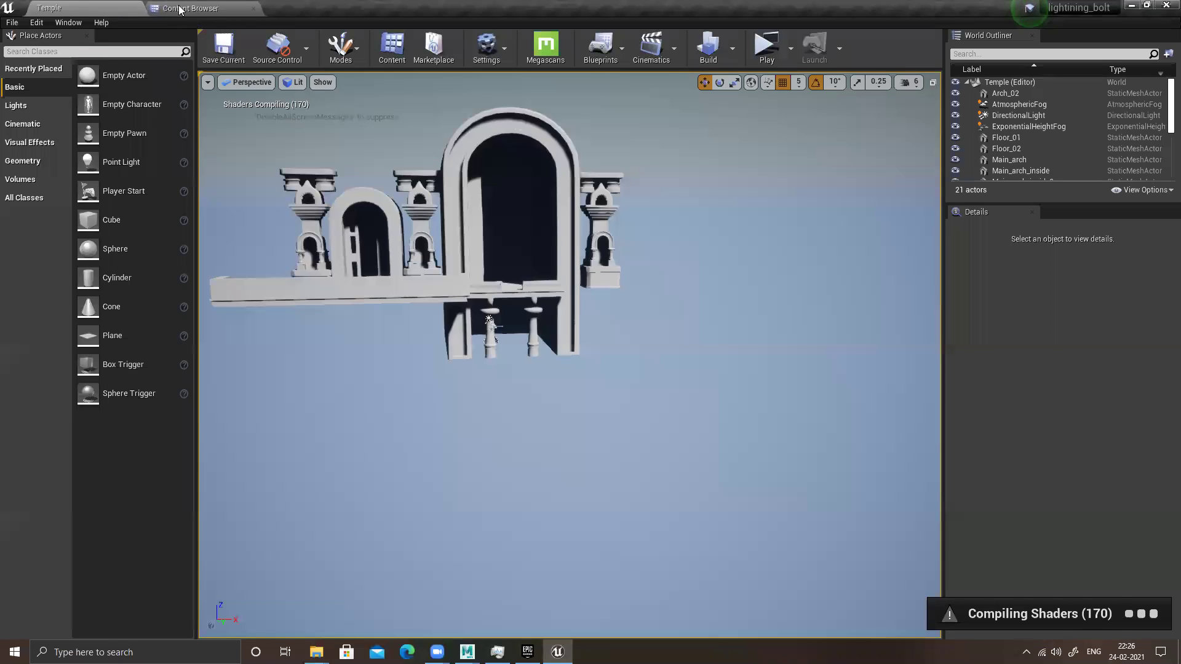
left_click(182, 7)
left_click(613, 266)
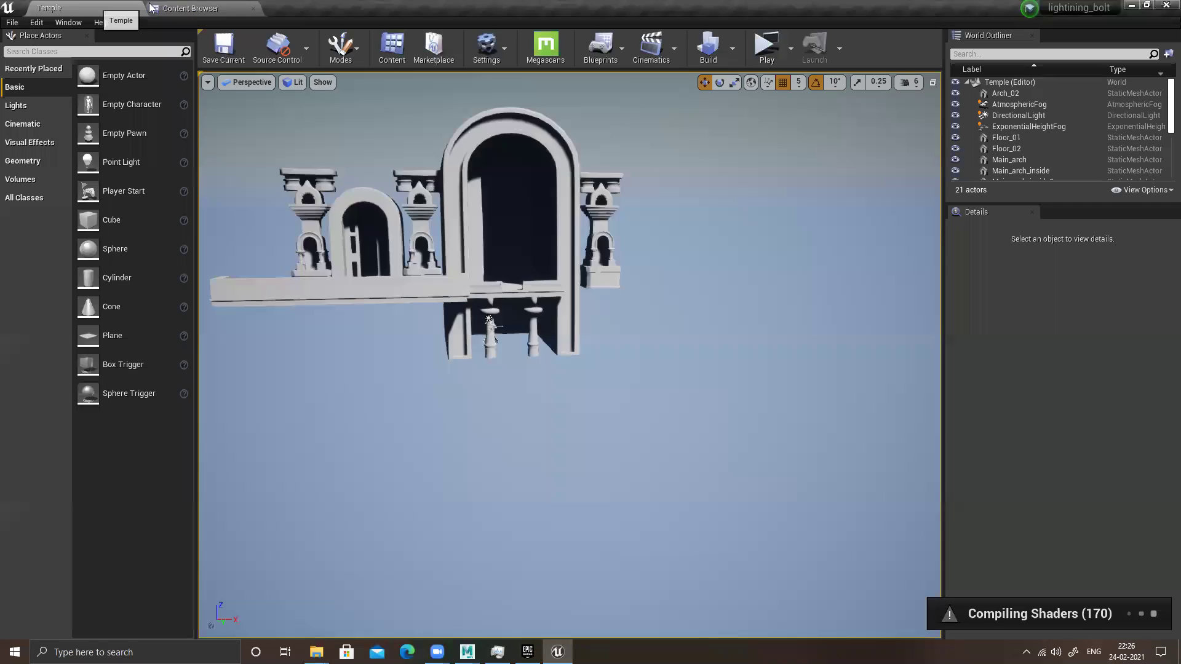
left_click(117, 8)
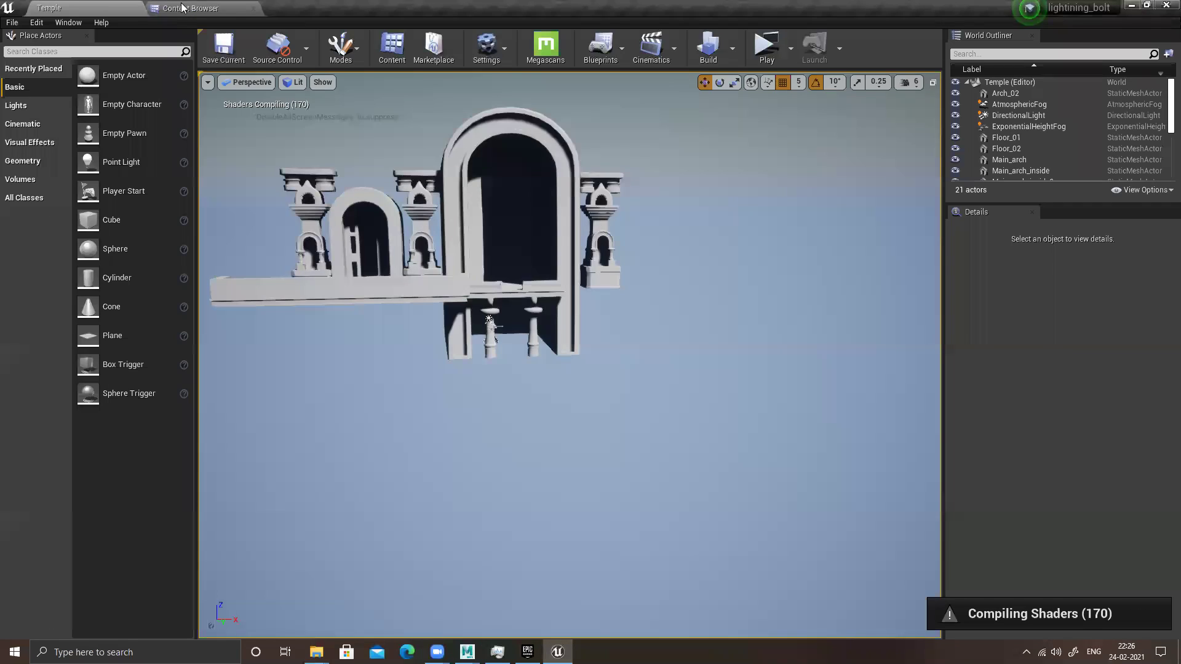
left_click_drag(583, 360, 494, 369, "alt")
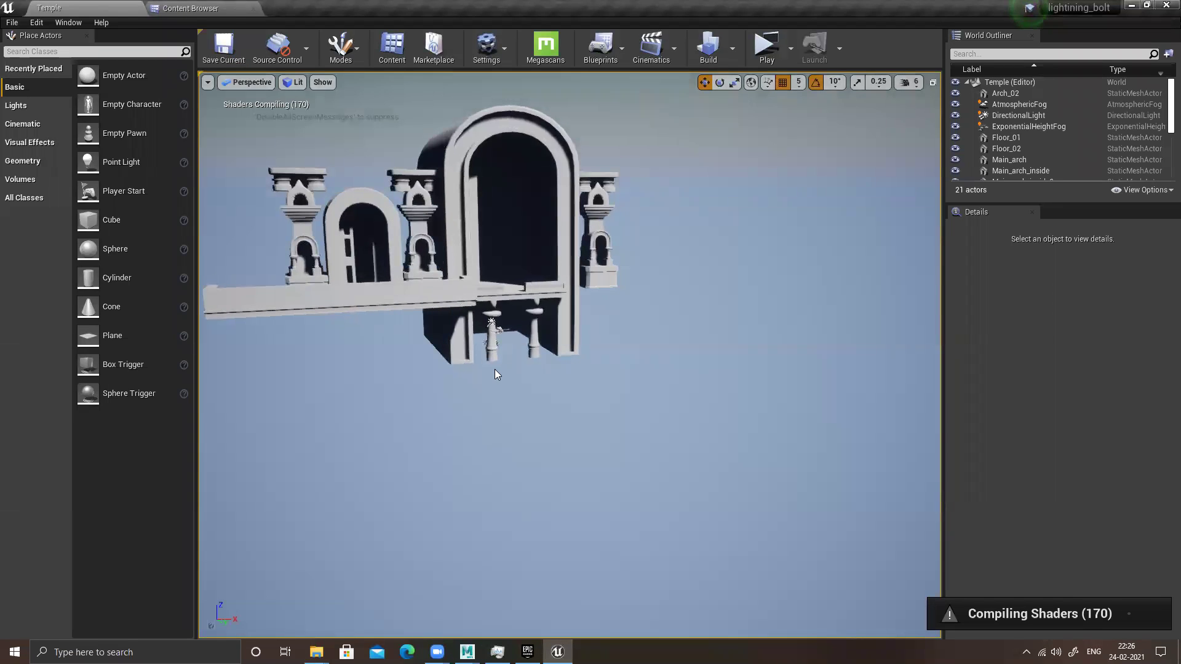
- Search the entire Content folder for "rock" and browse the matching rock assets
left_click(190, 8)
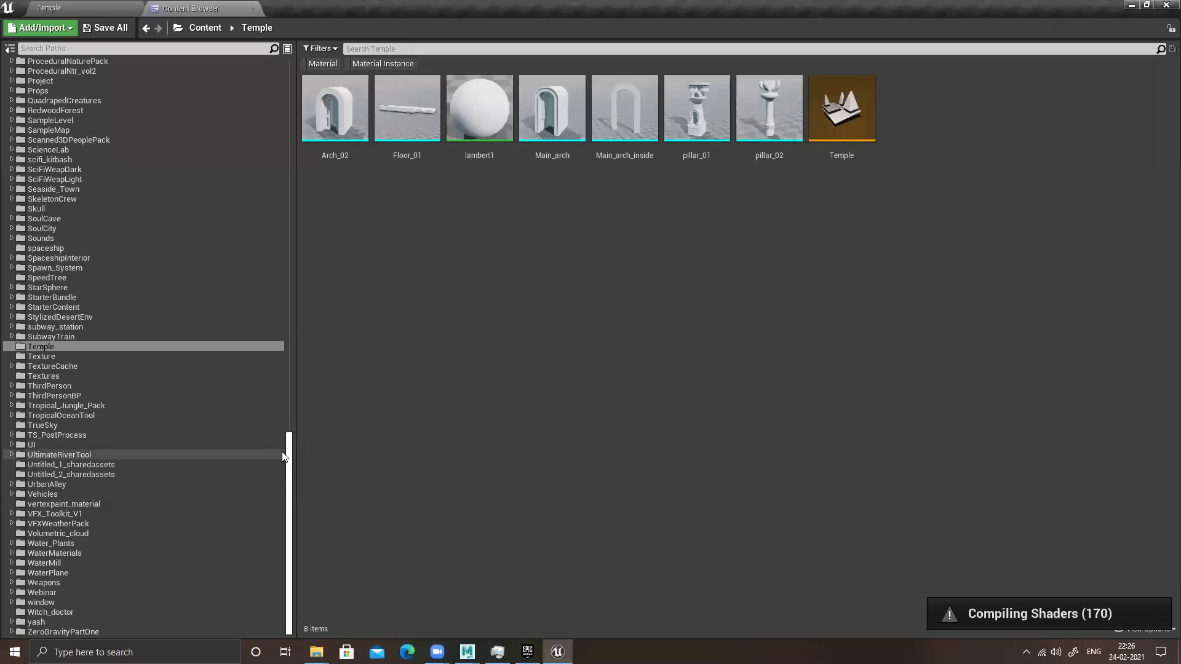
left_click_drag(289, 459, 232, 62)
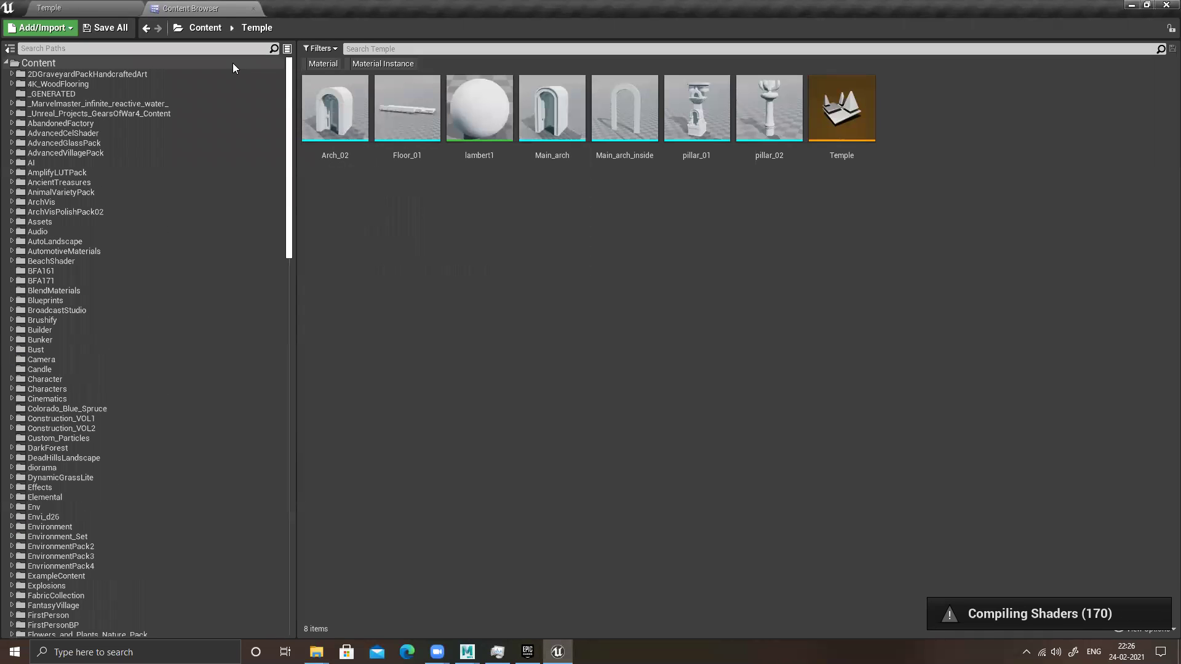
left_click(136, 62)
left_click(370, 49)
type("rock")
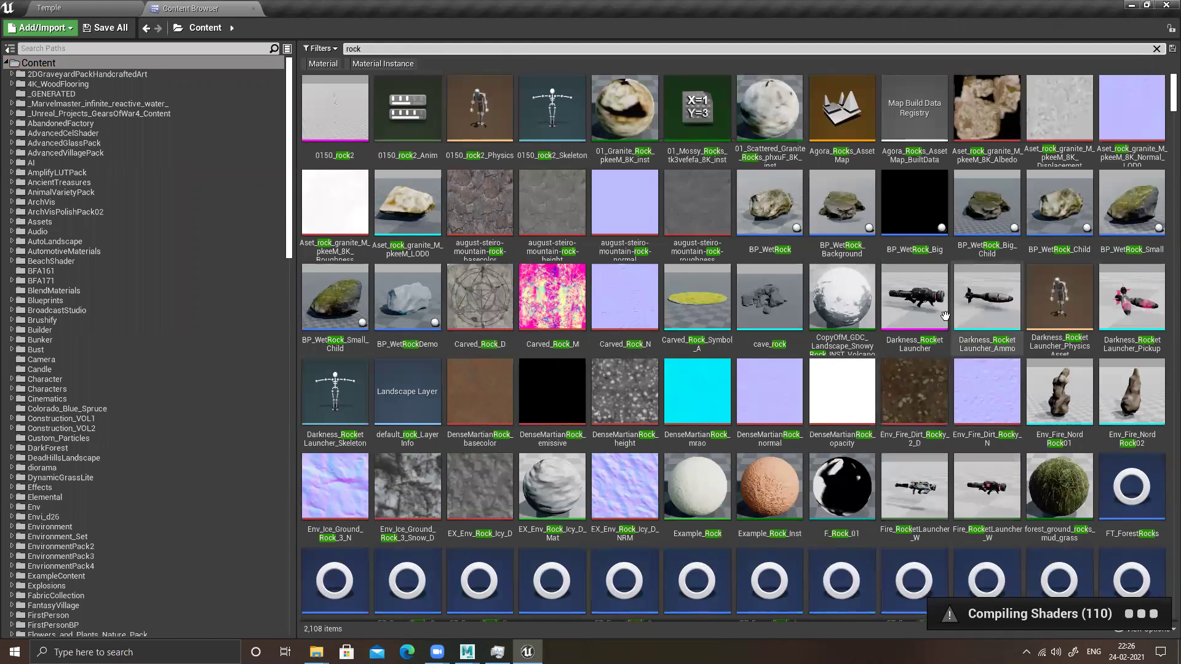
scroll(911, 467, "down", 3)
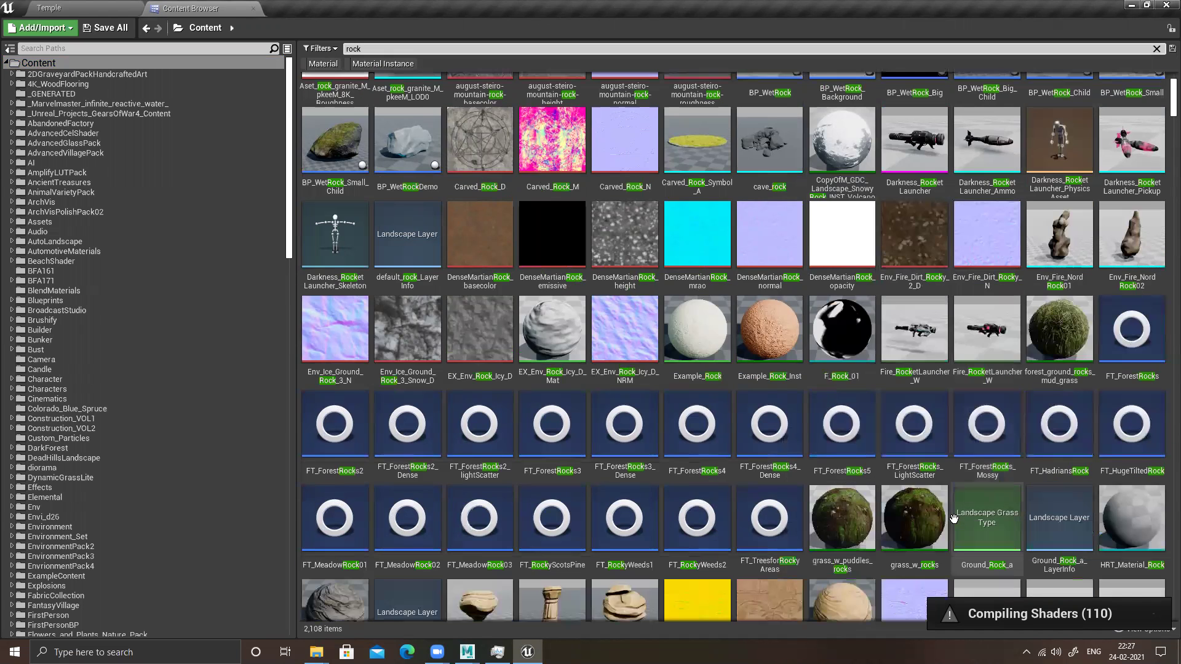
scroll(953, 518, "down", 2)
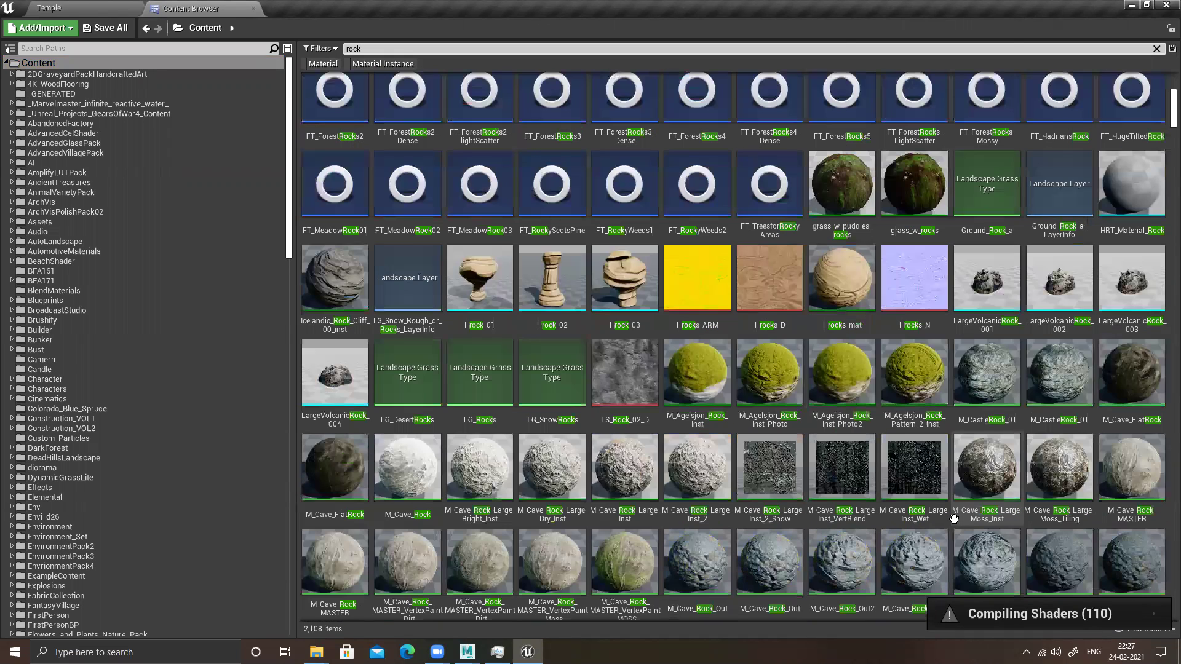
scroll(328, 75, "down", 2)
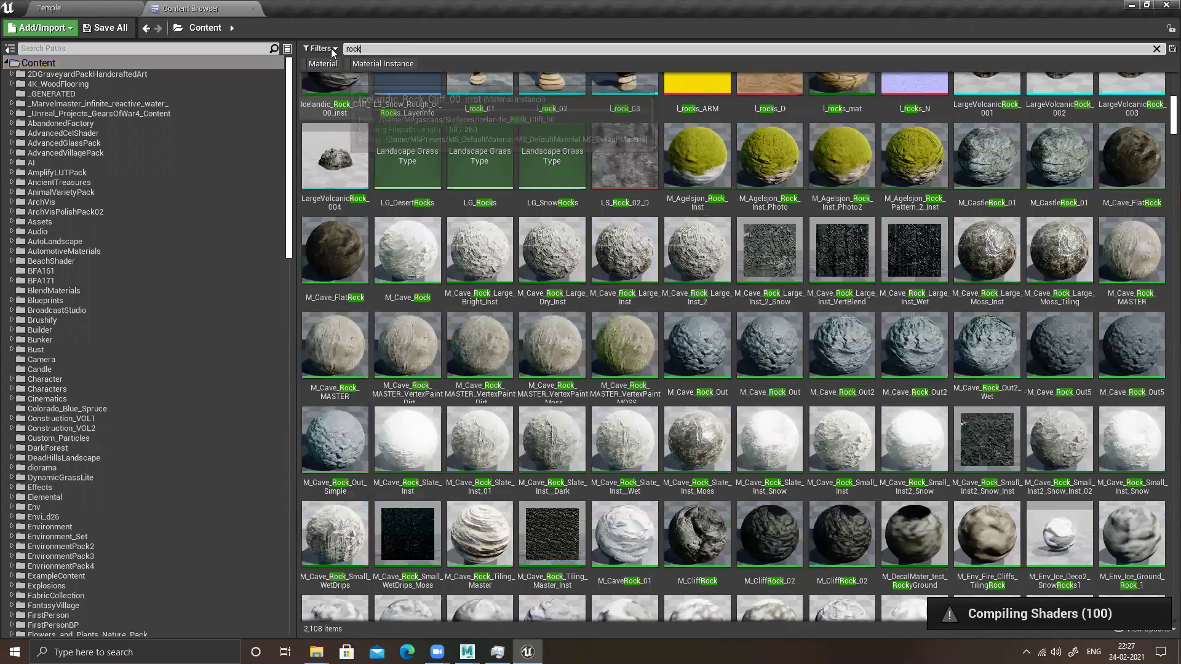